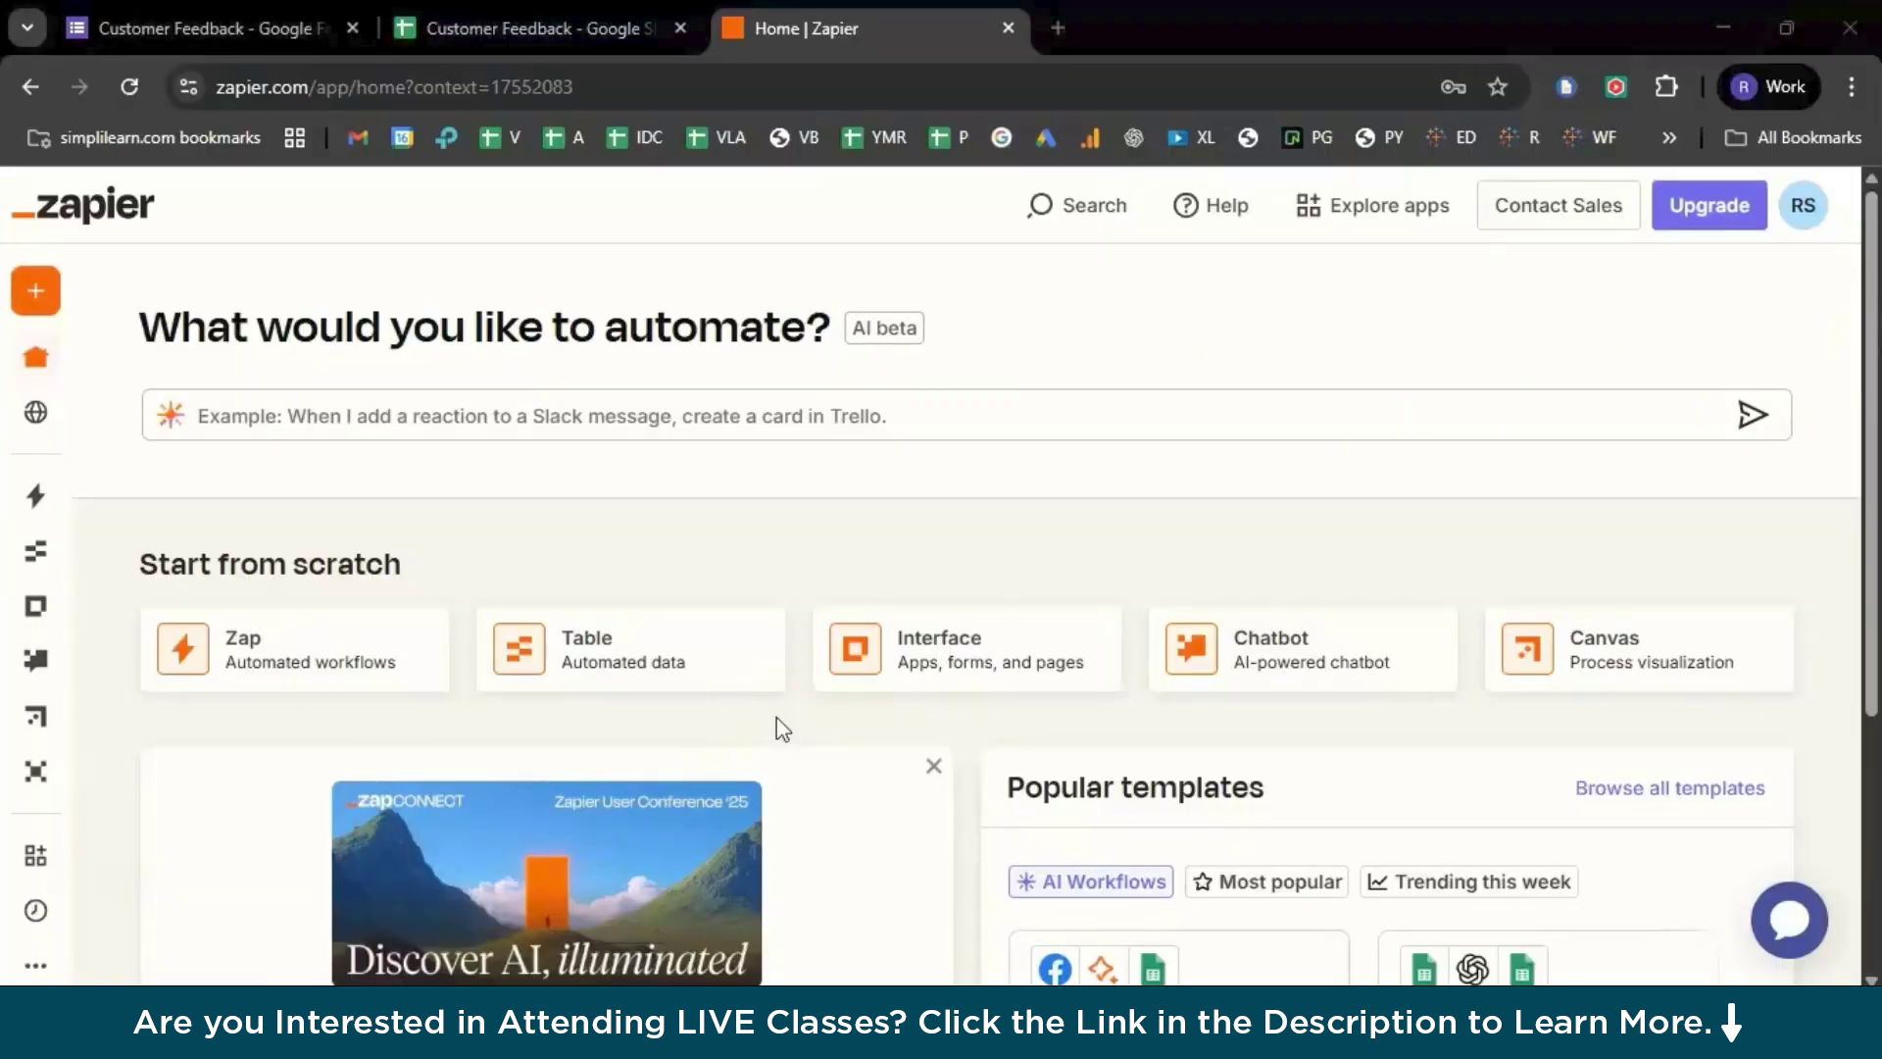
# - Submit 'Create a gmail automation' to Zapier's AI builder so it starts generating a Zap
pyautogui.scroll(-2, 781, 730)
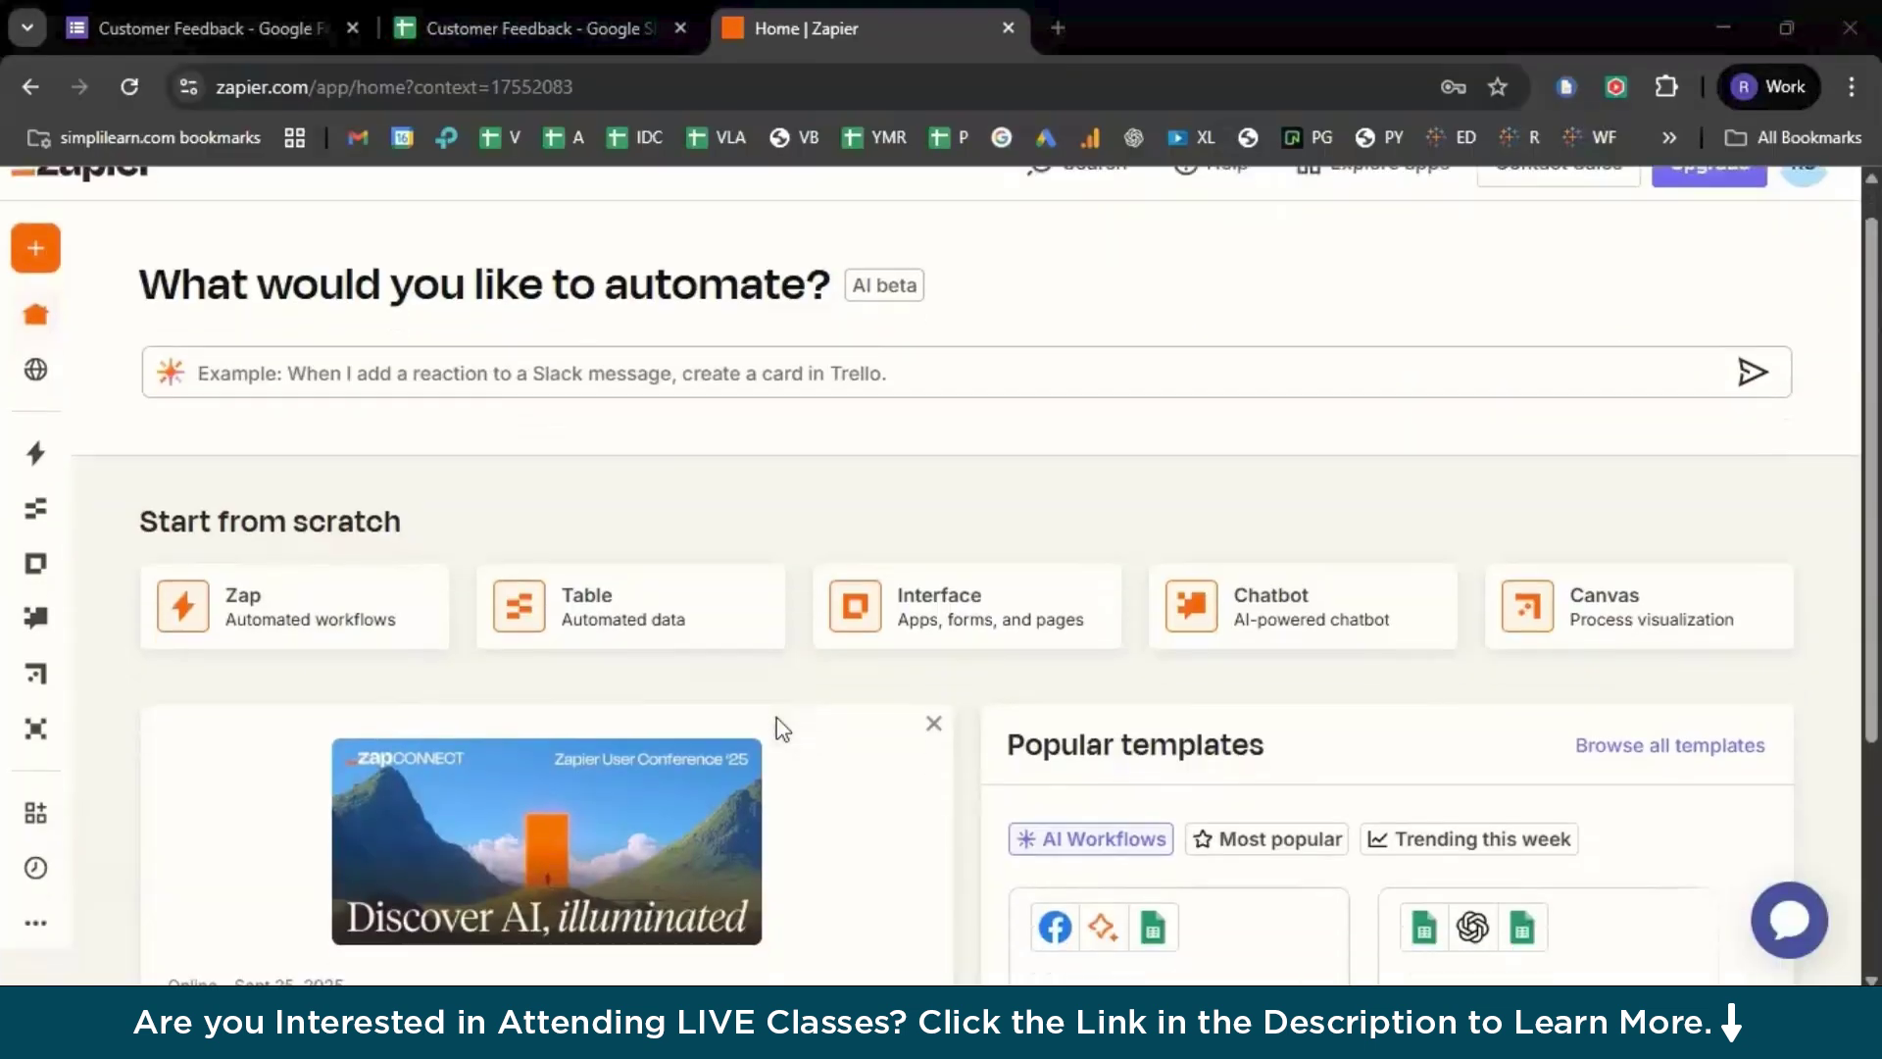
pyautogui.scroll(2, 781, 729)
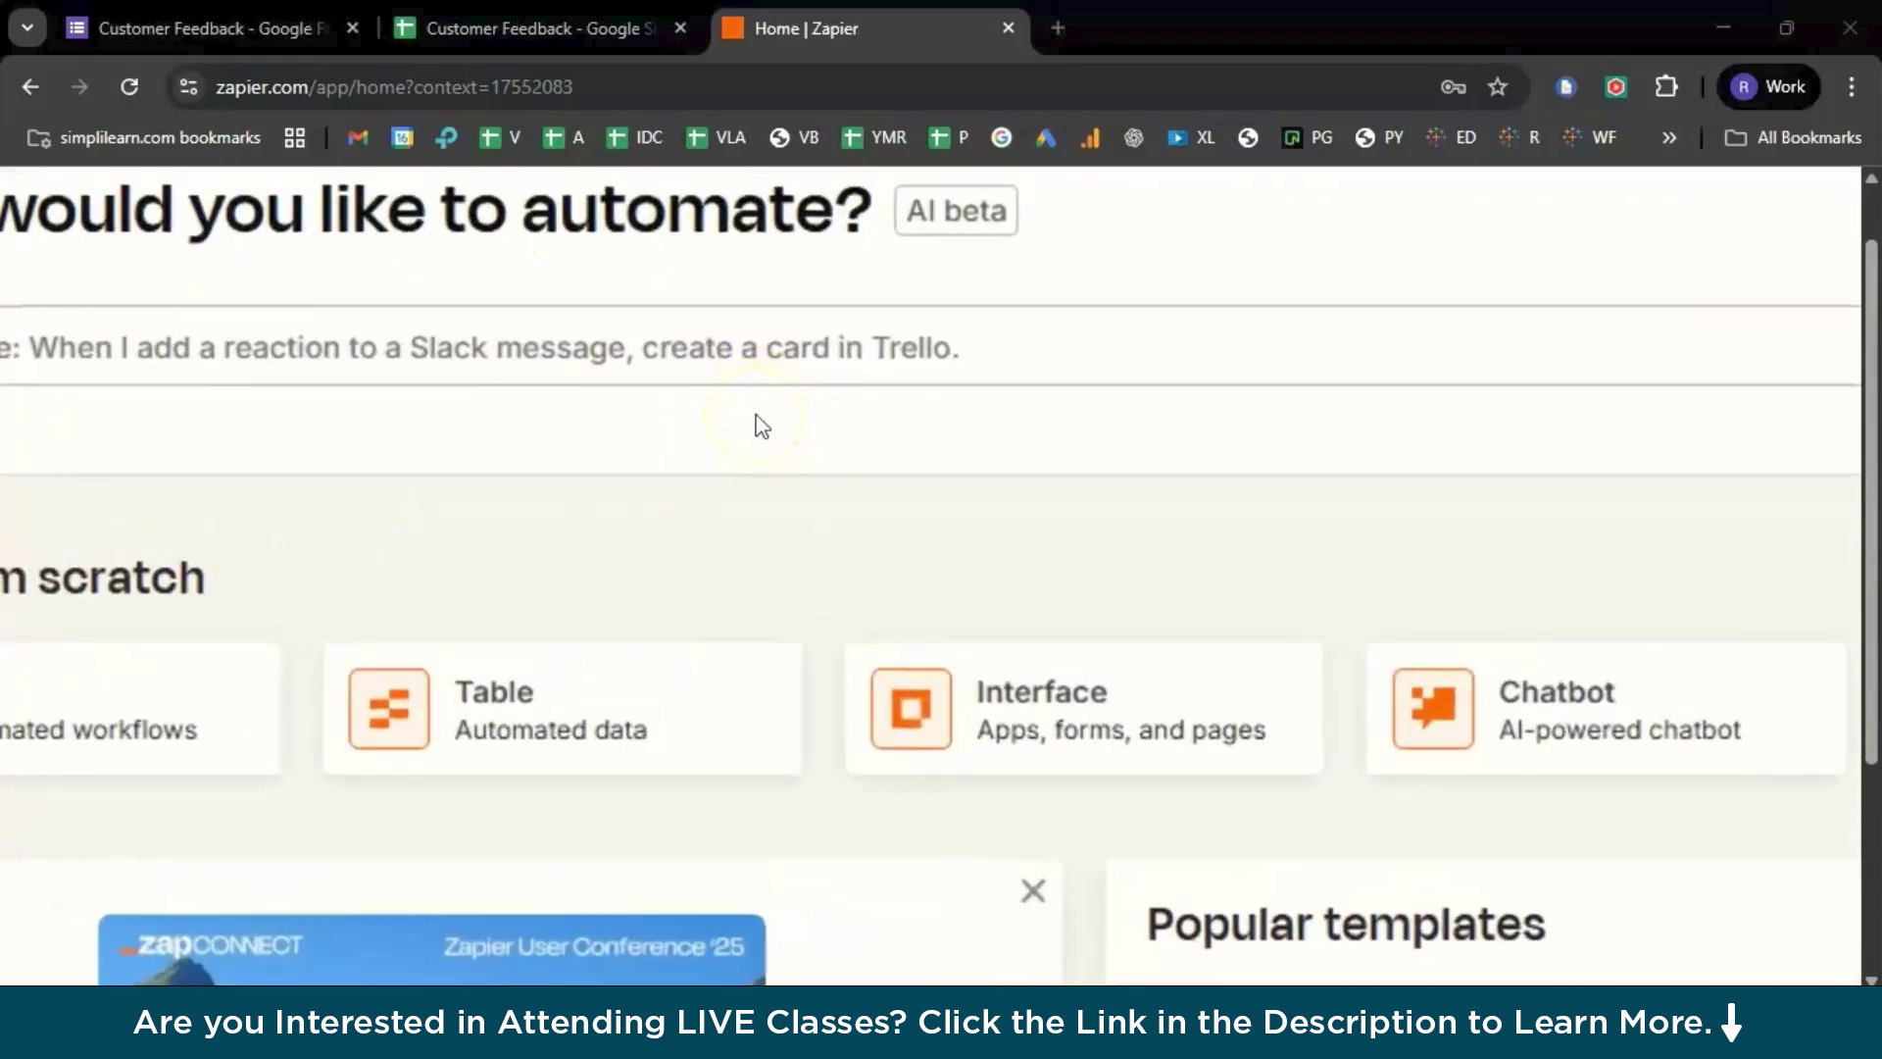
pyautogui.scroll(-3, 762, 426)
pyautogui.click(727, 521)
pyautogui.hscroll(5, 726, 521)
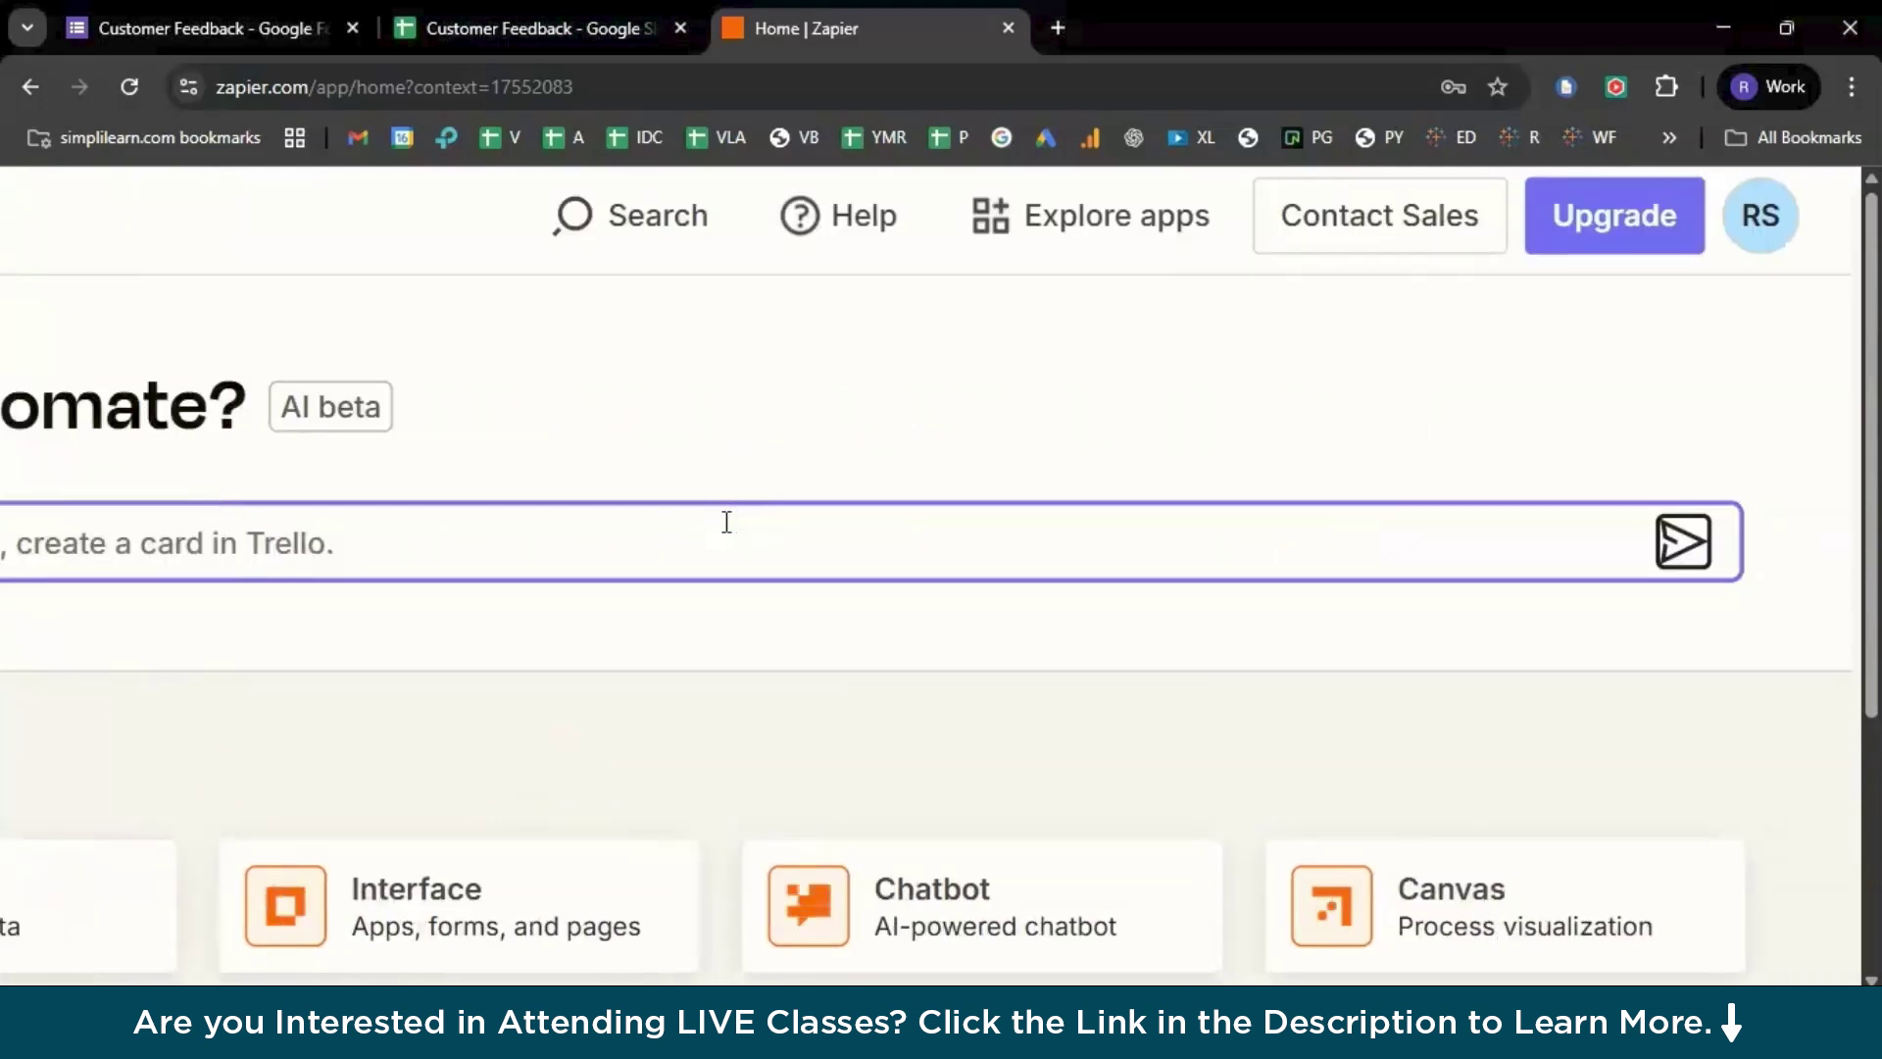
pyautogui.scroll(-3, 726, 522)
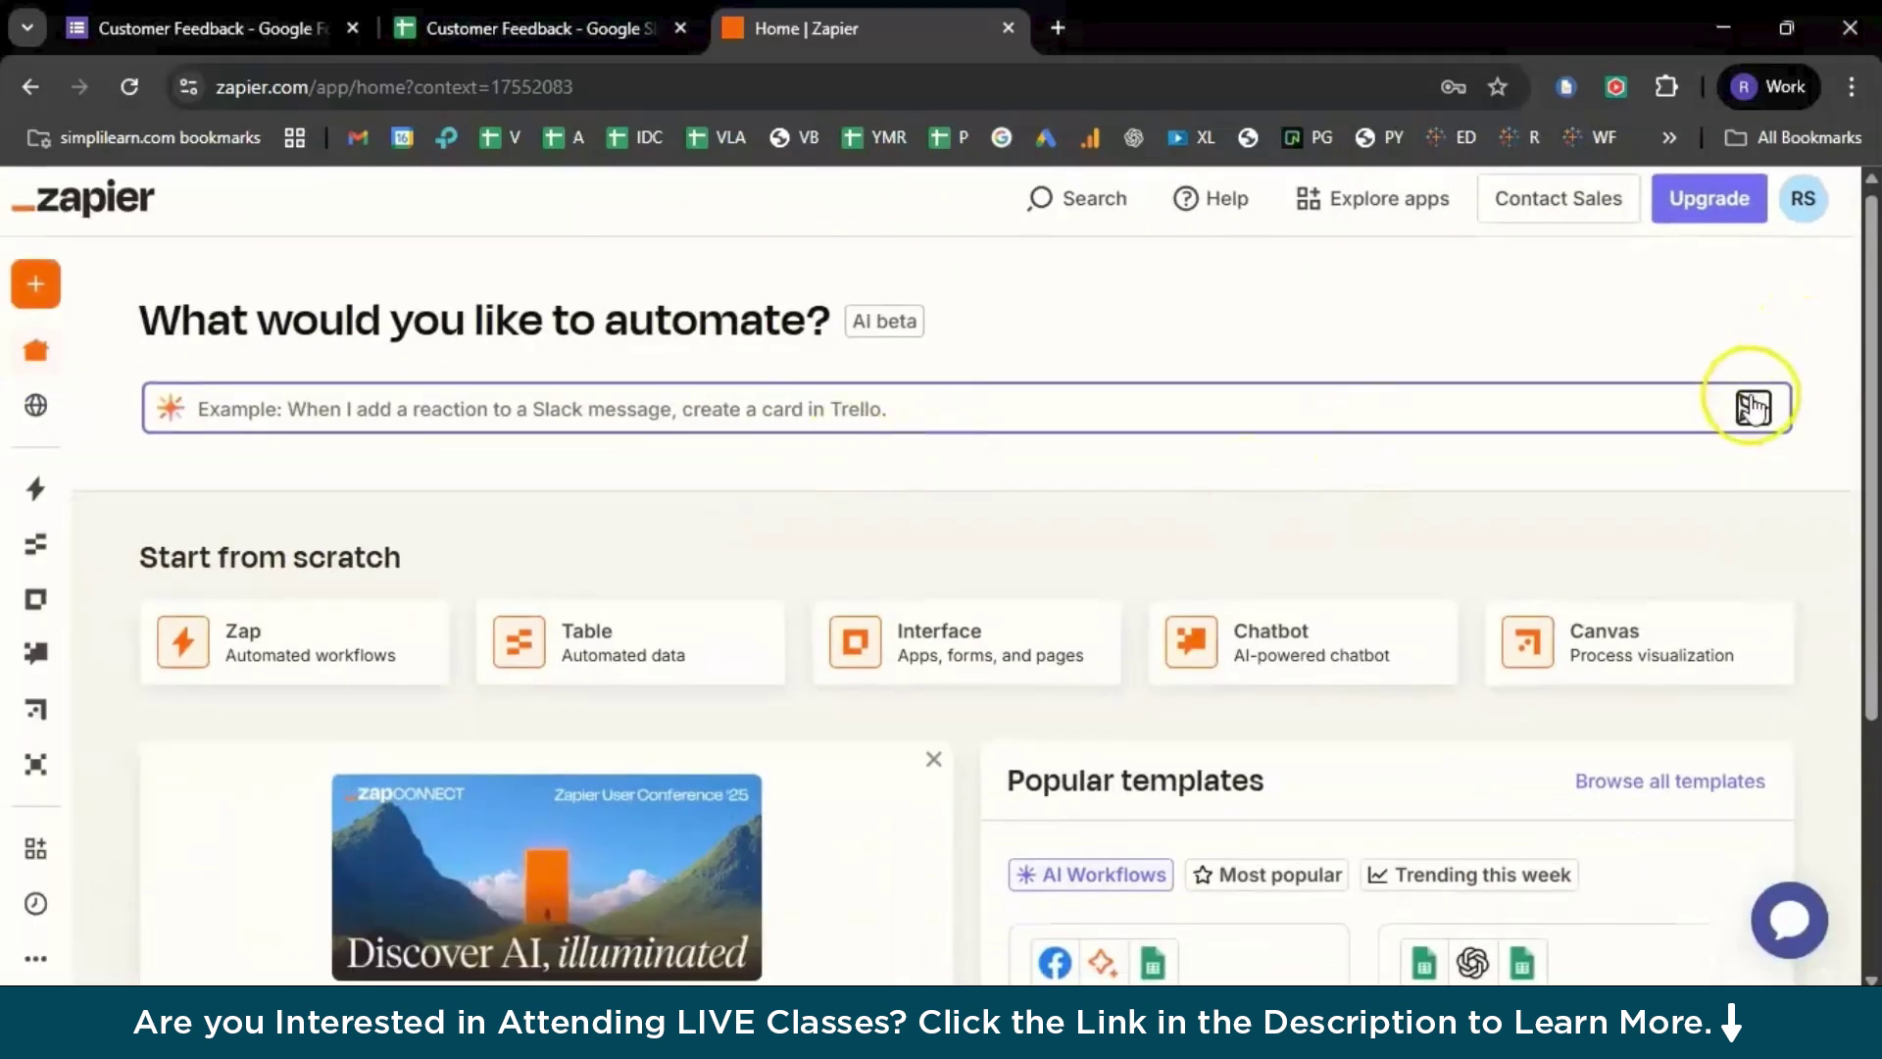
pyautogui.click(1753, 407)
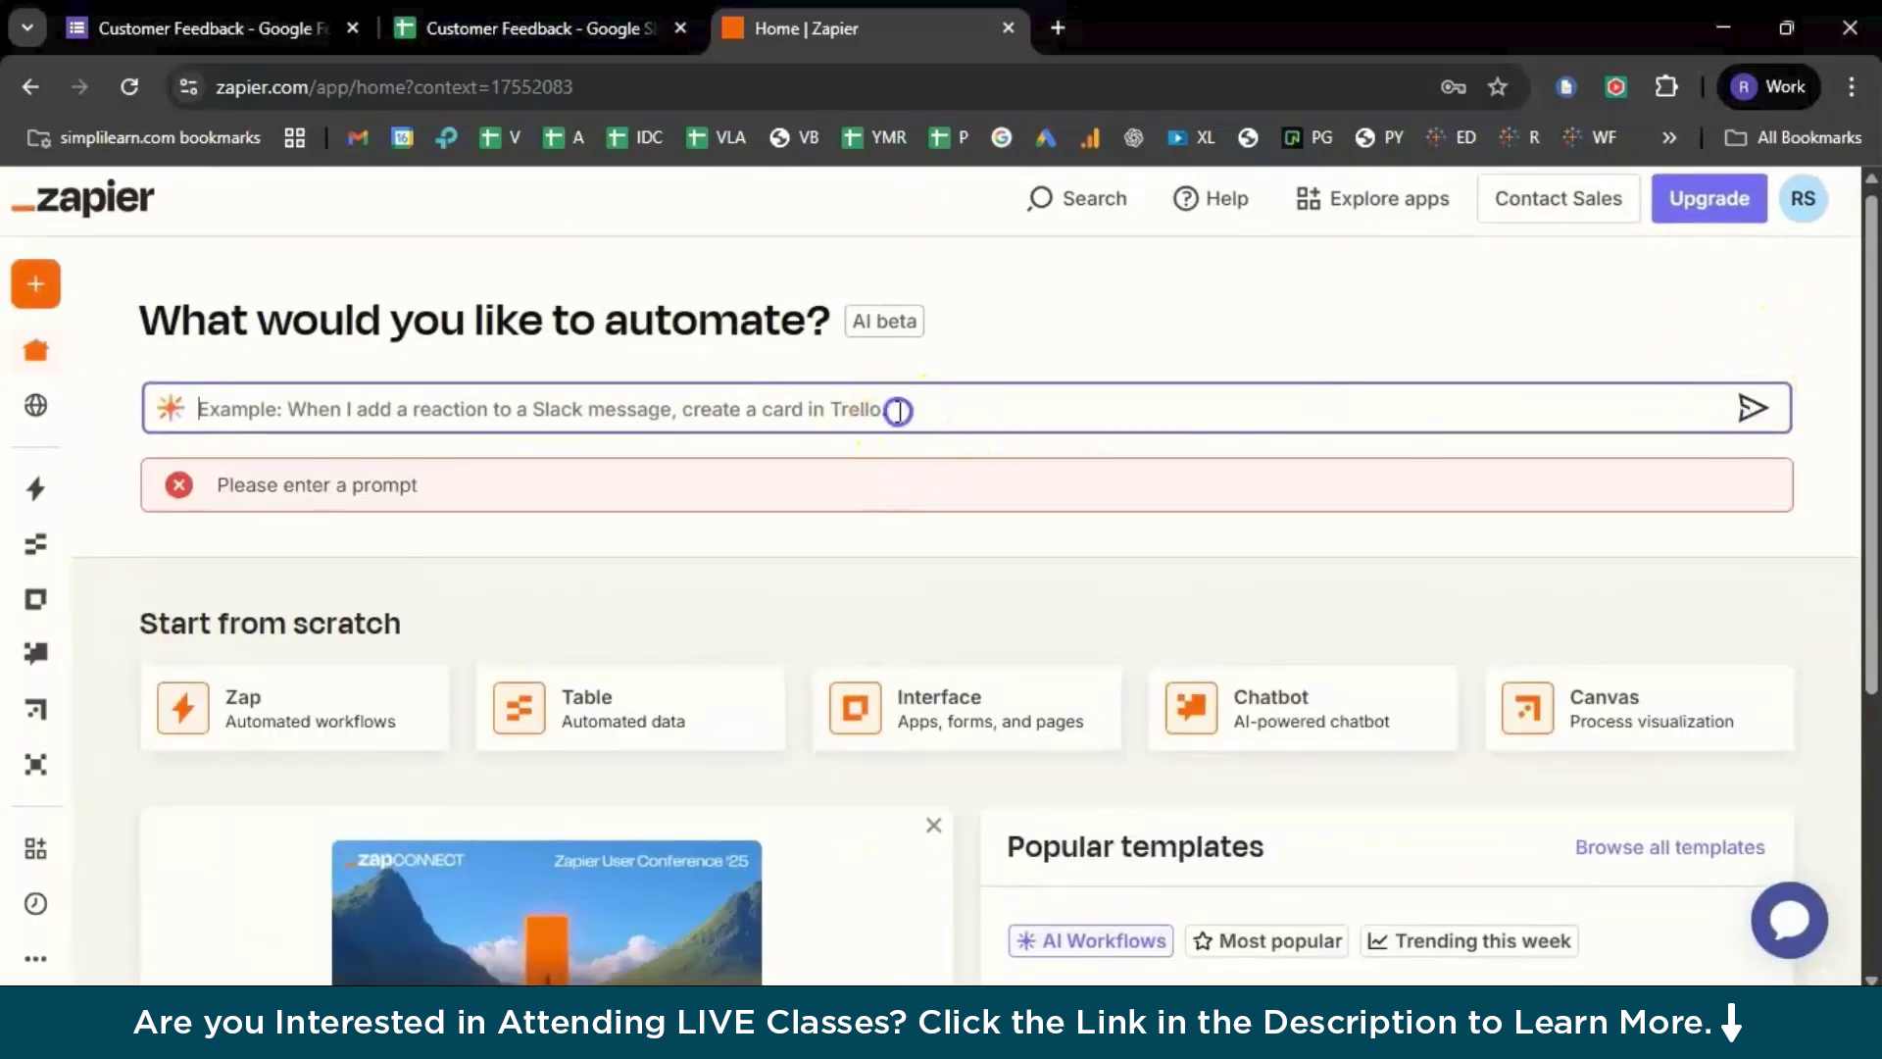
pyautogui.write('Create a gmail automation')
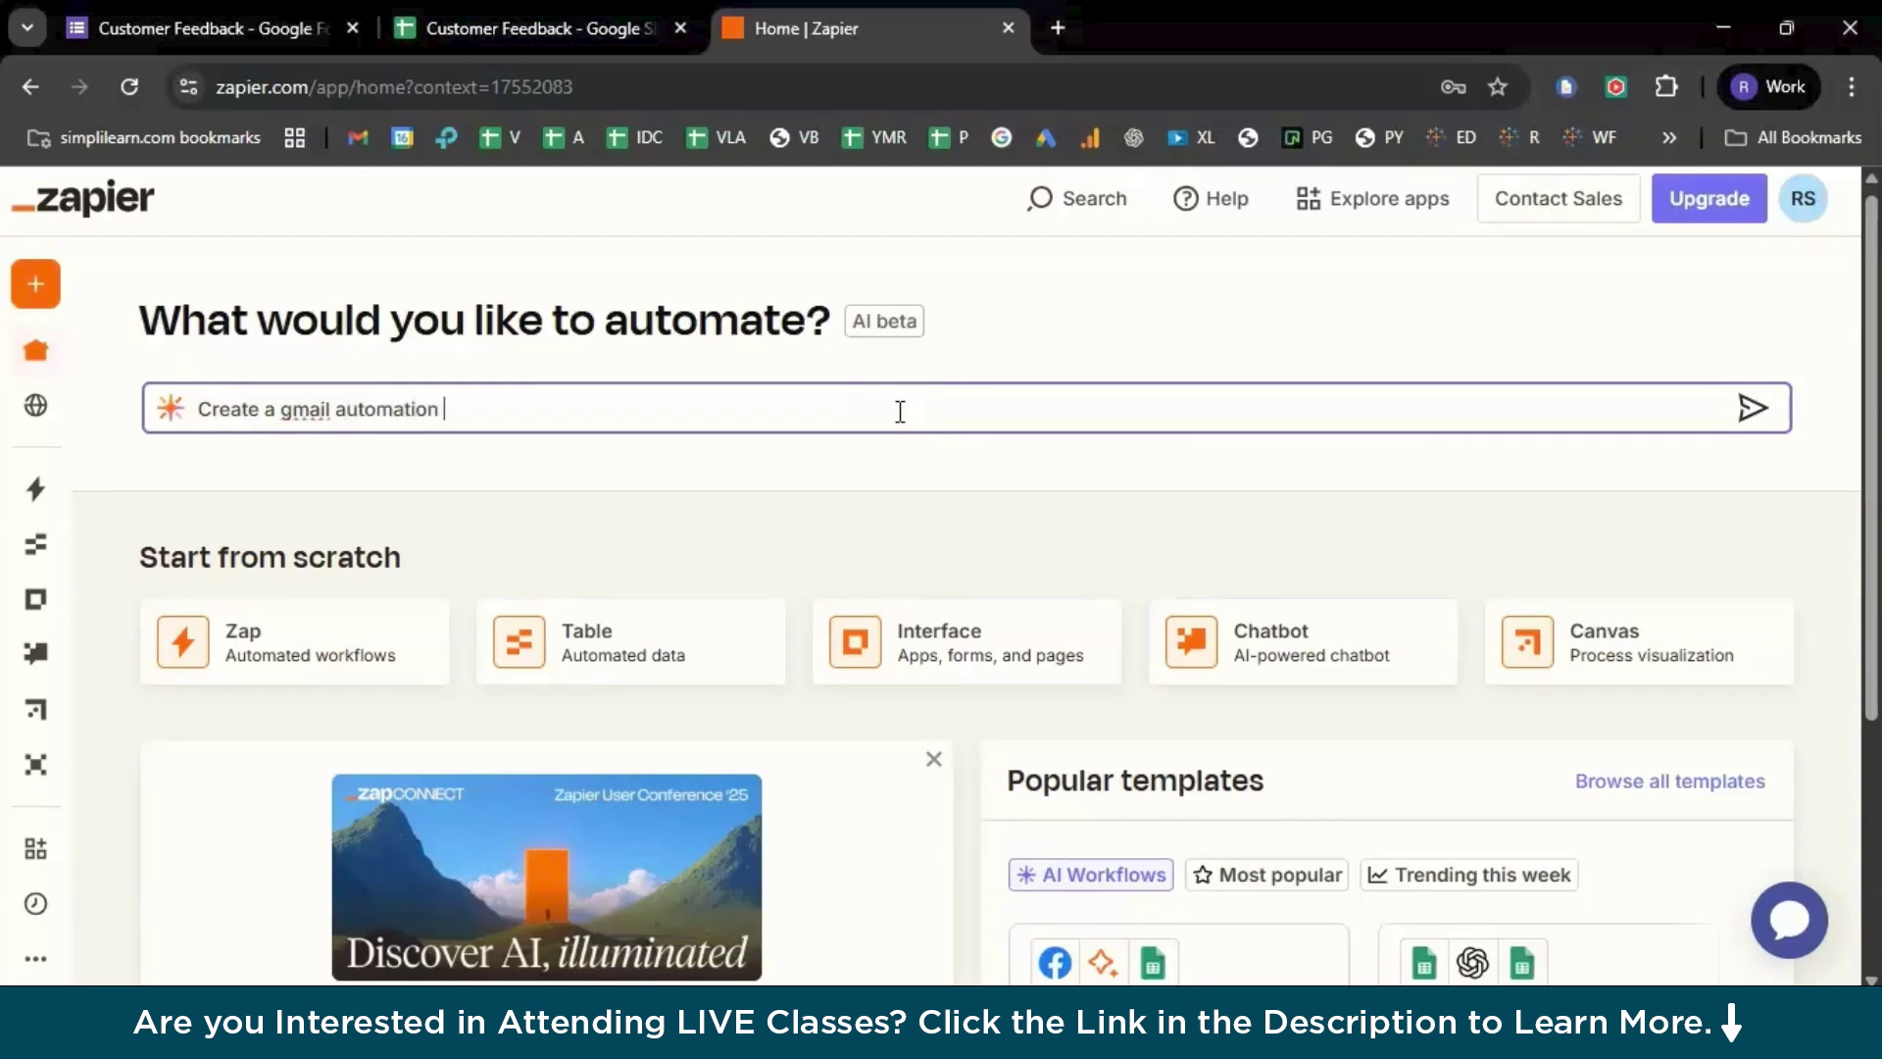
pyautogui.press('Return')
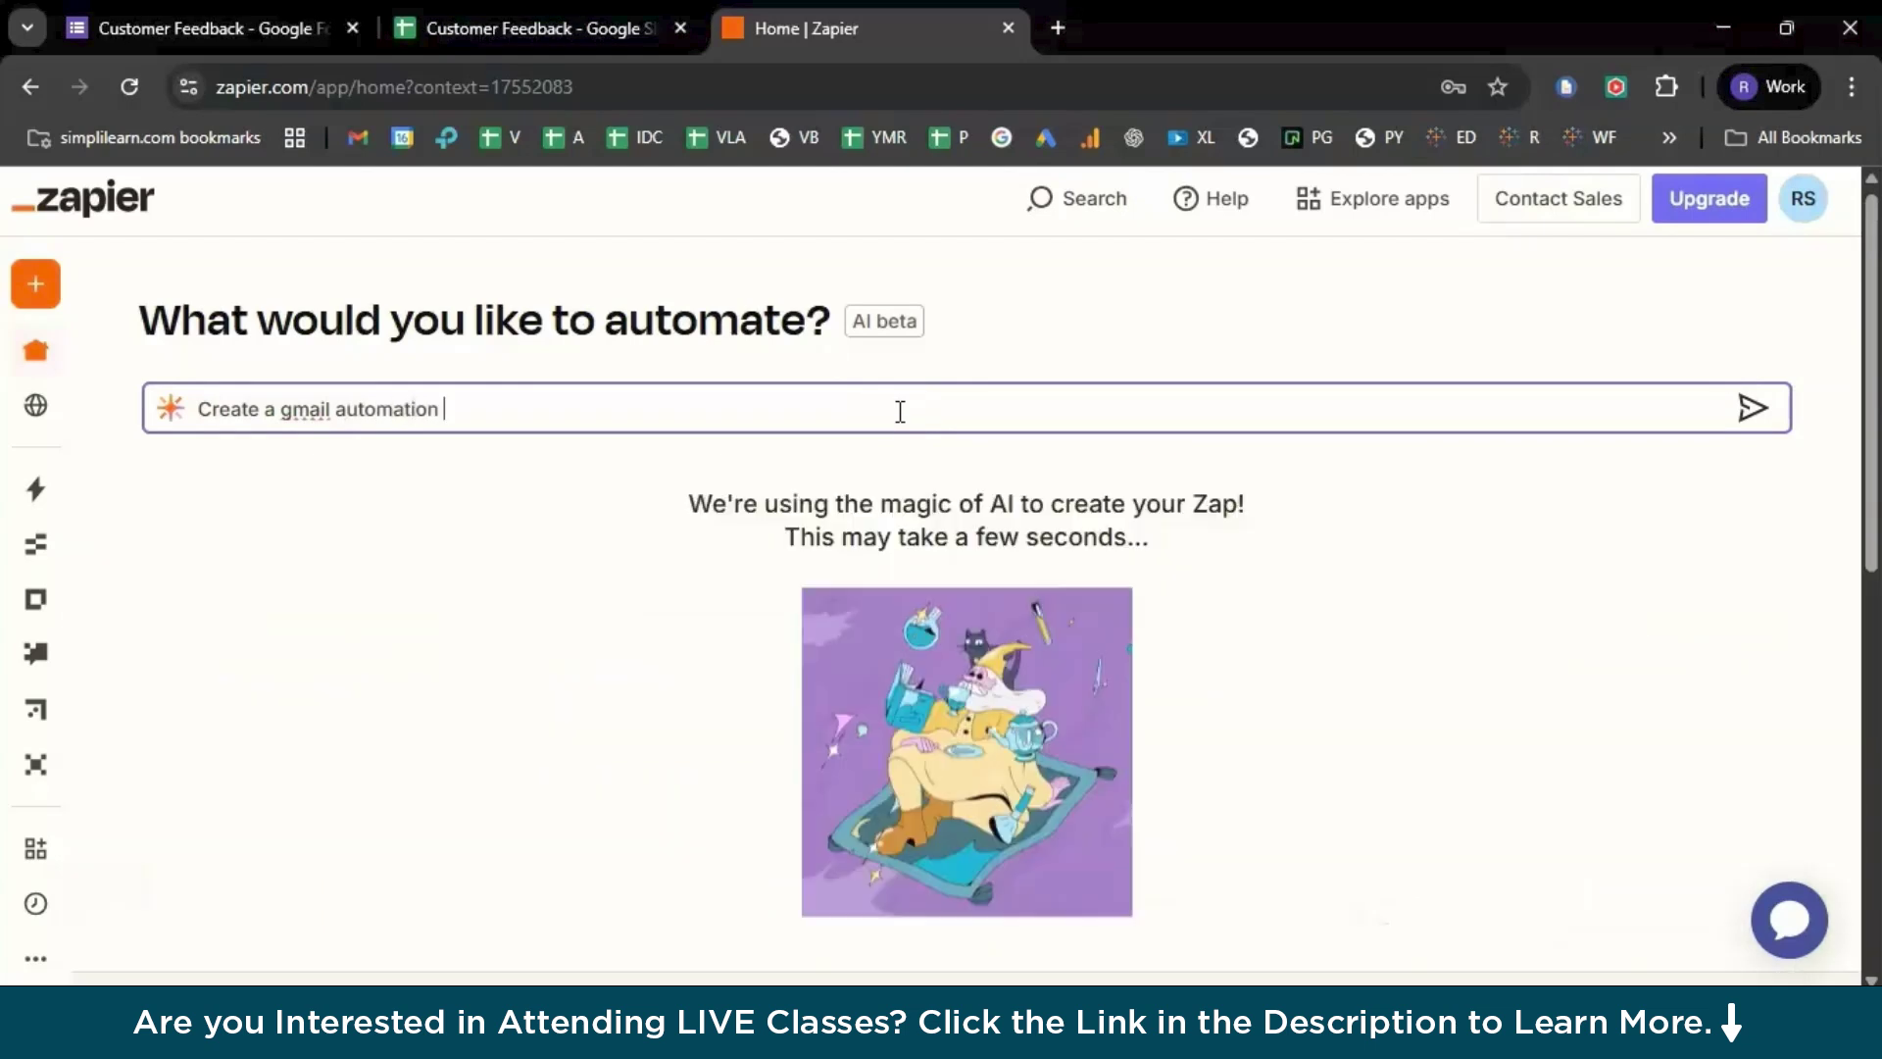
pyautogui.scroll(-5, 1158, 639)
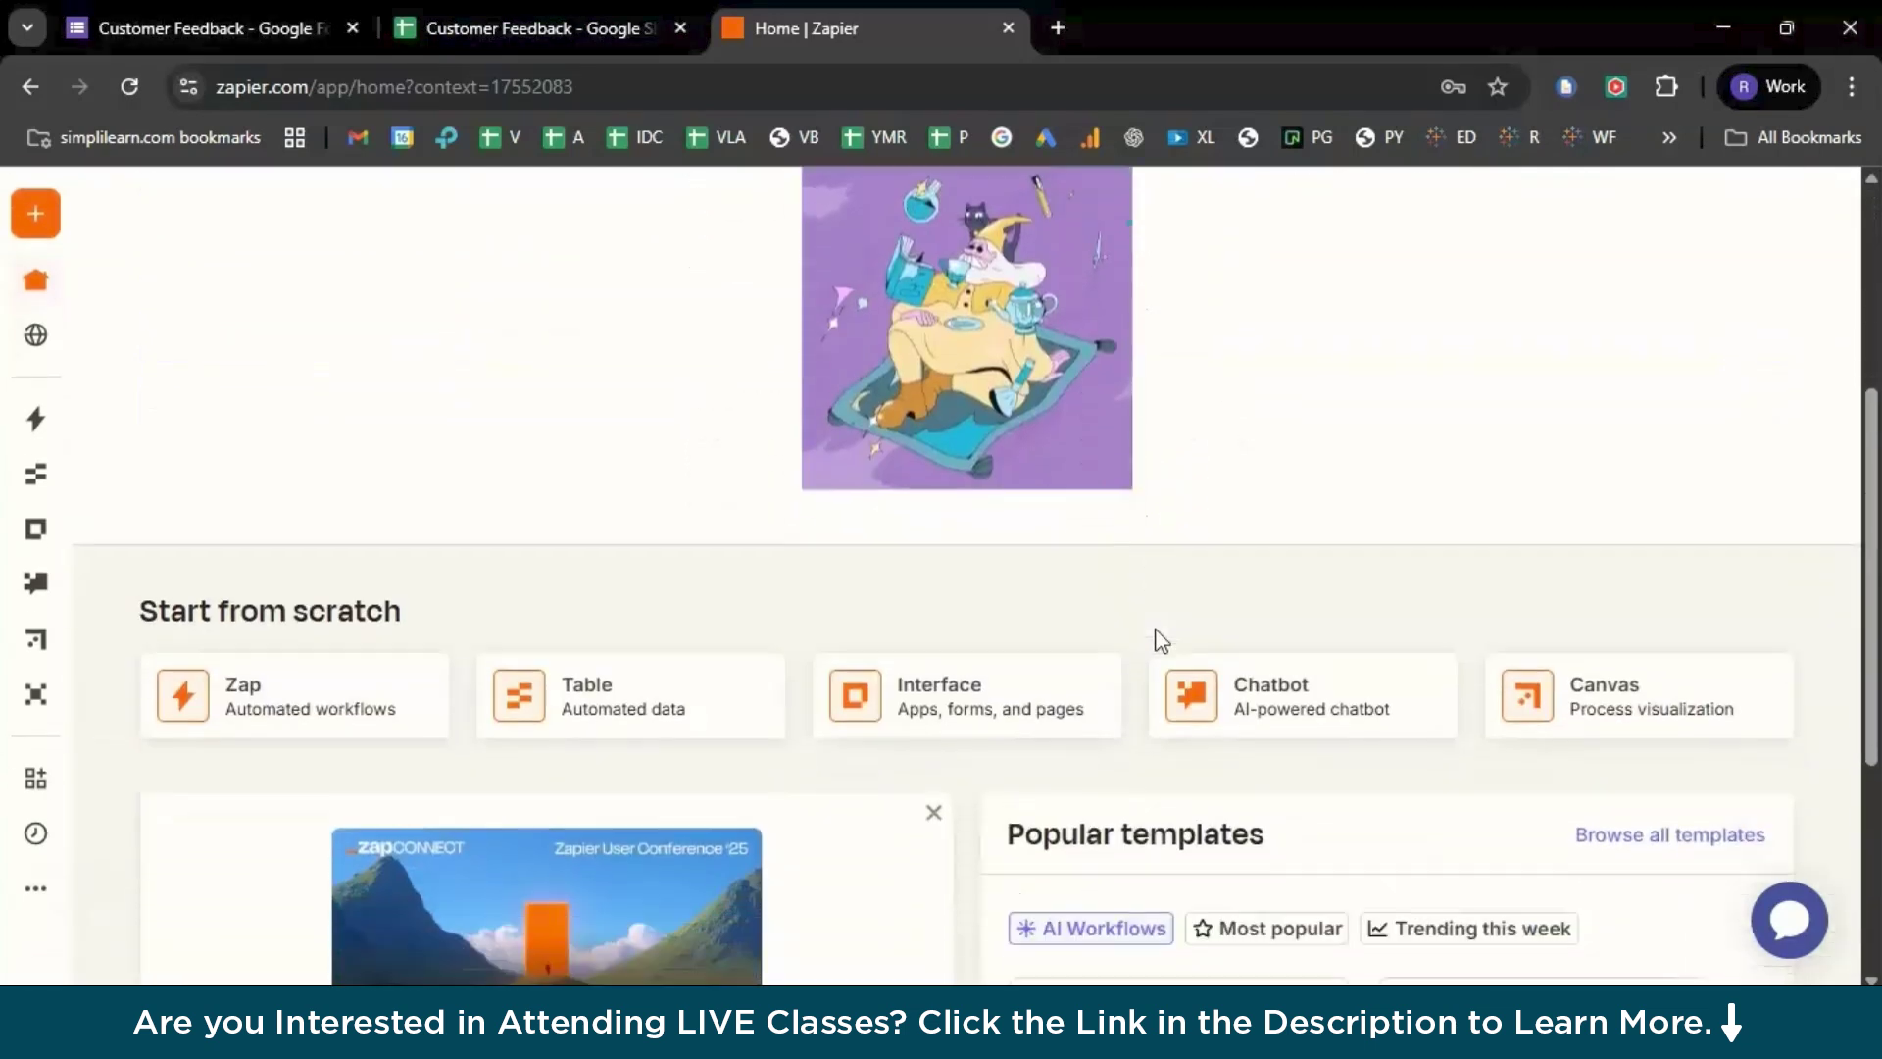
pyautogui.scroll(-3, 1159, 639)
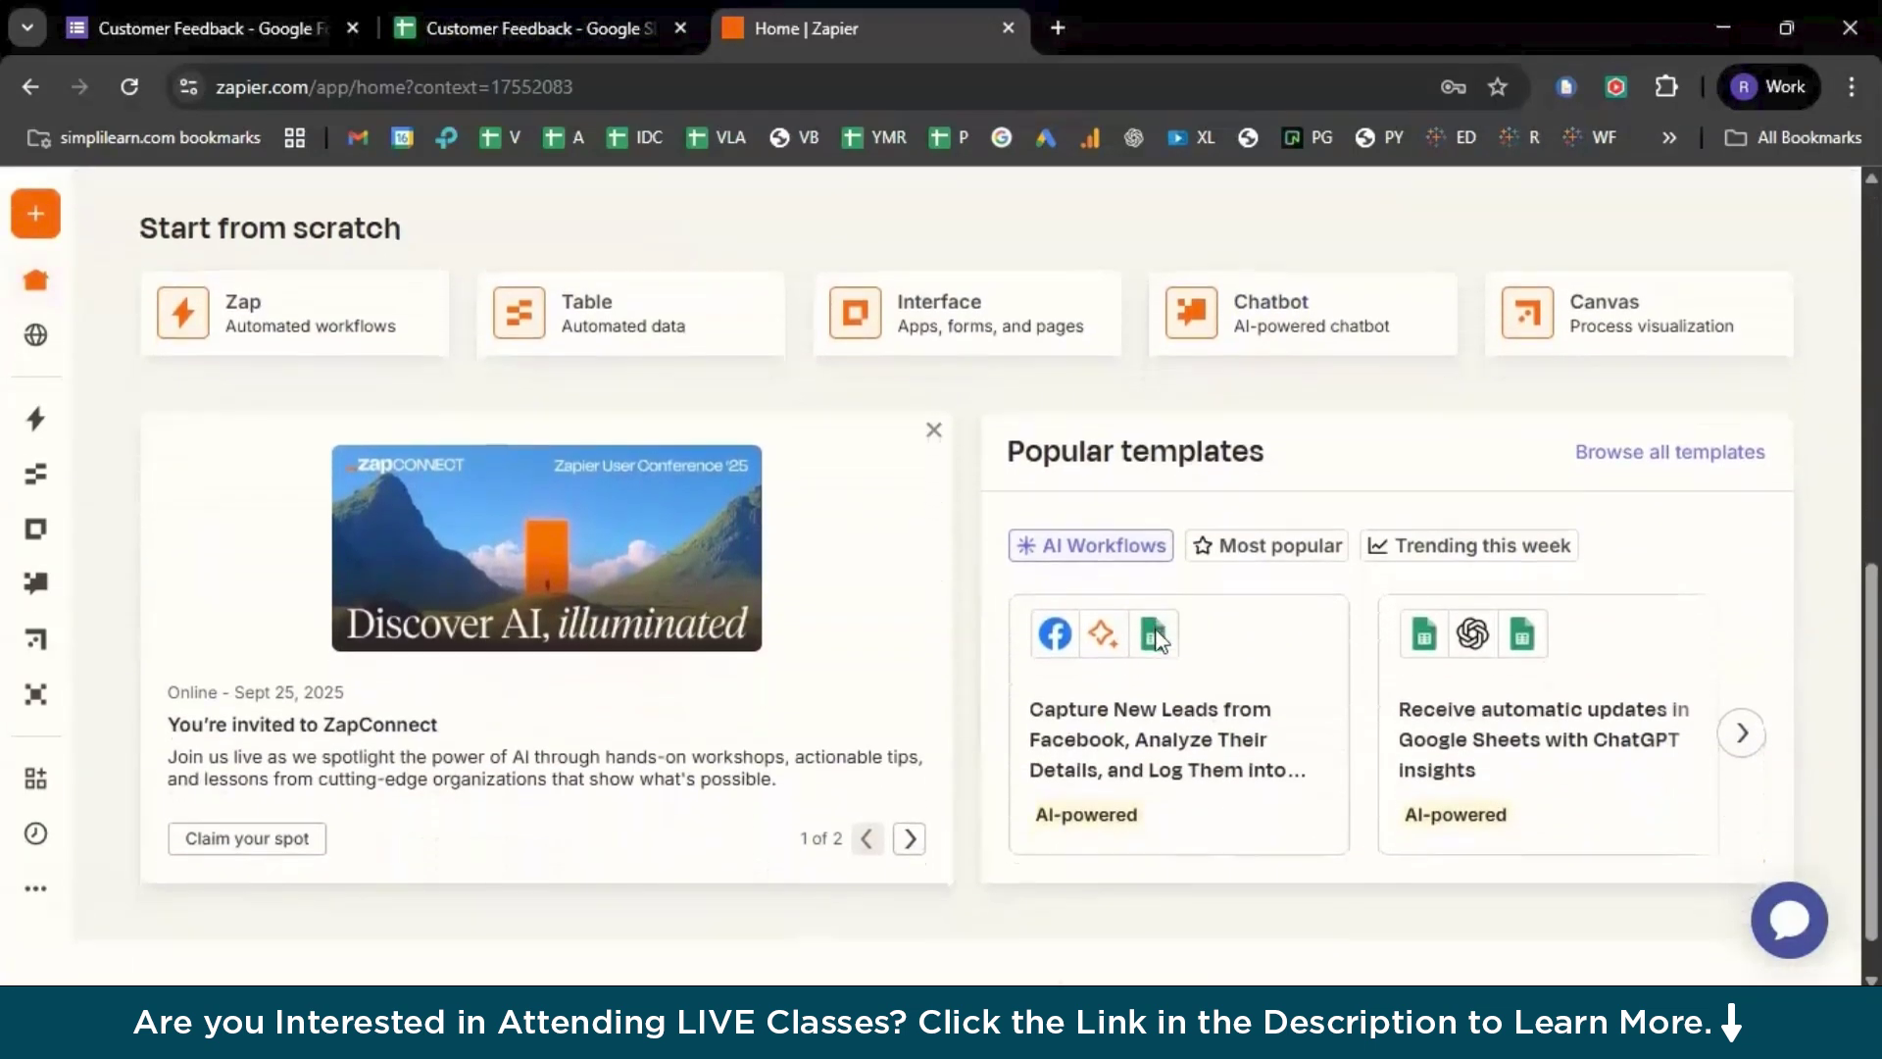
# - Open the full template library on the templates-by-use-case page
pyautogui.click(1611, 451)
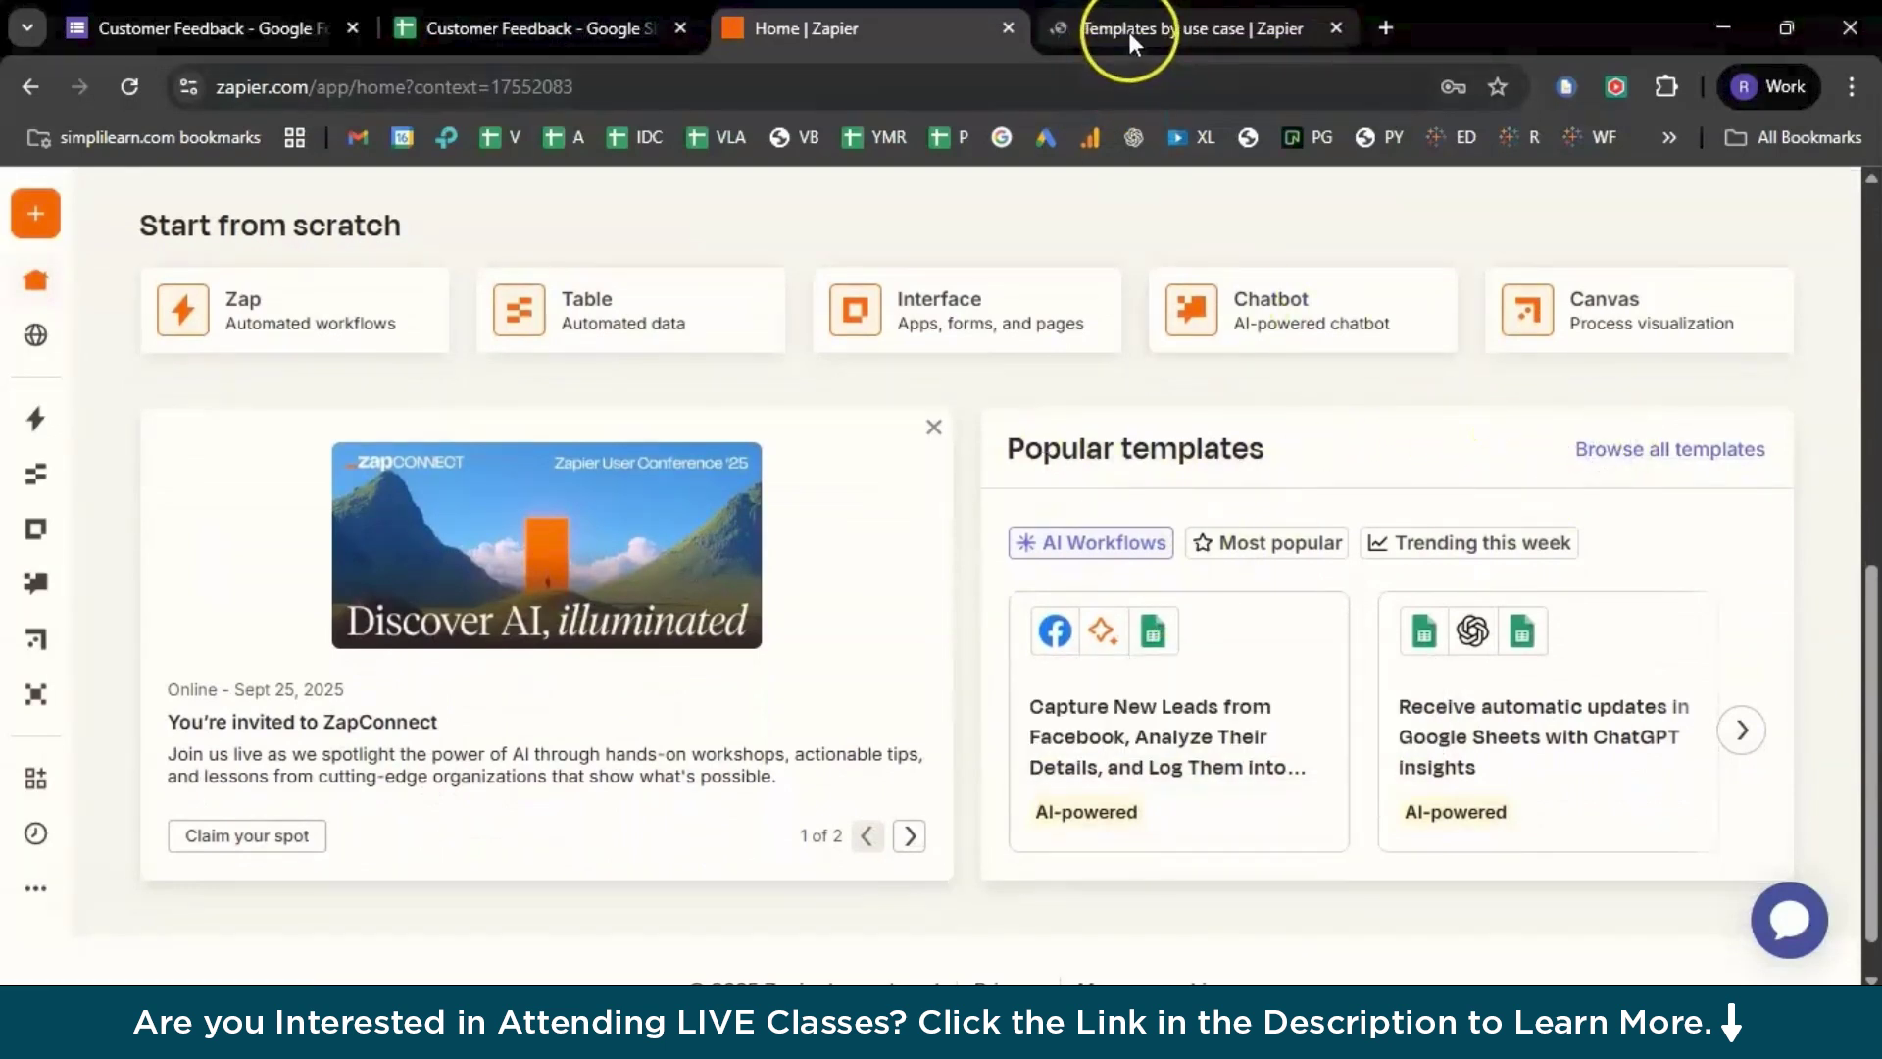
pyautogui.scroll(5, 1645, 553)
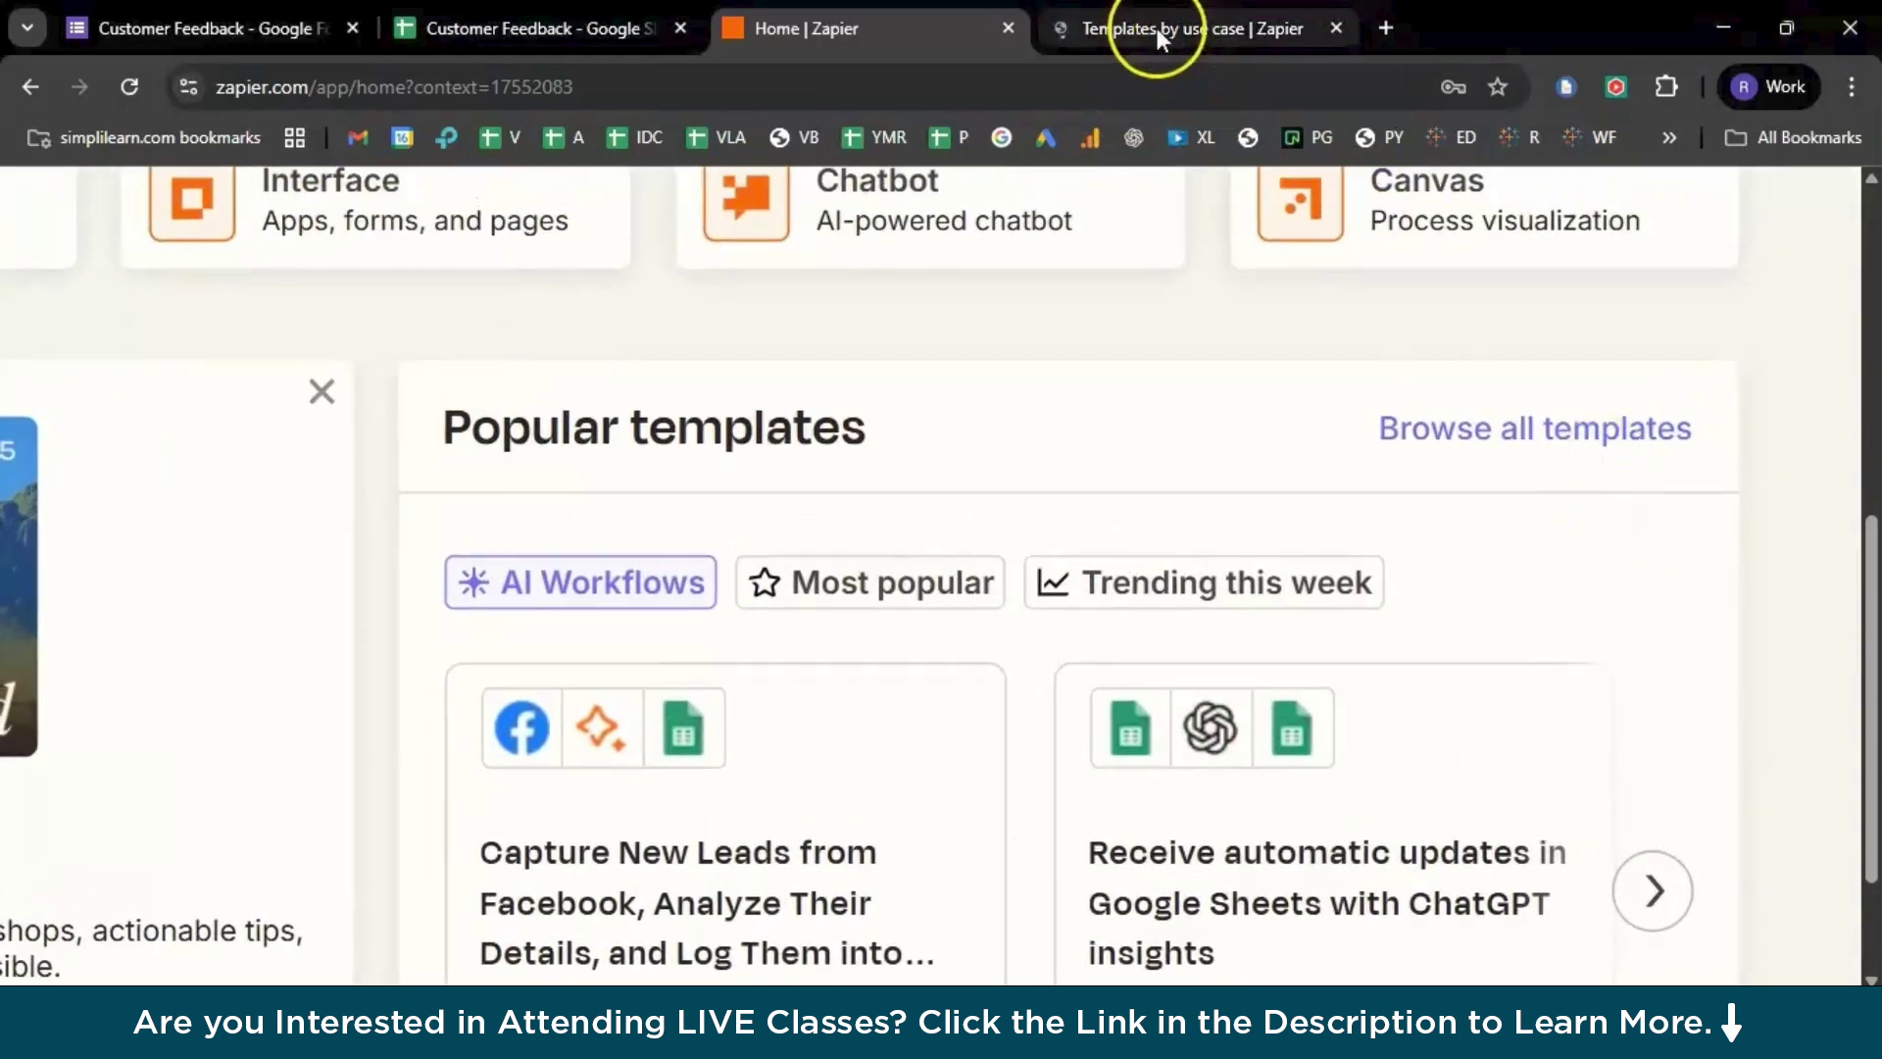
pyautogui.click(1154, 28)
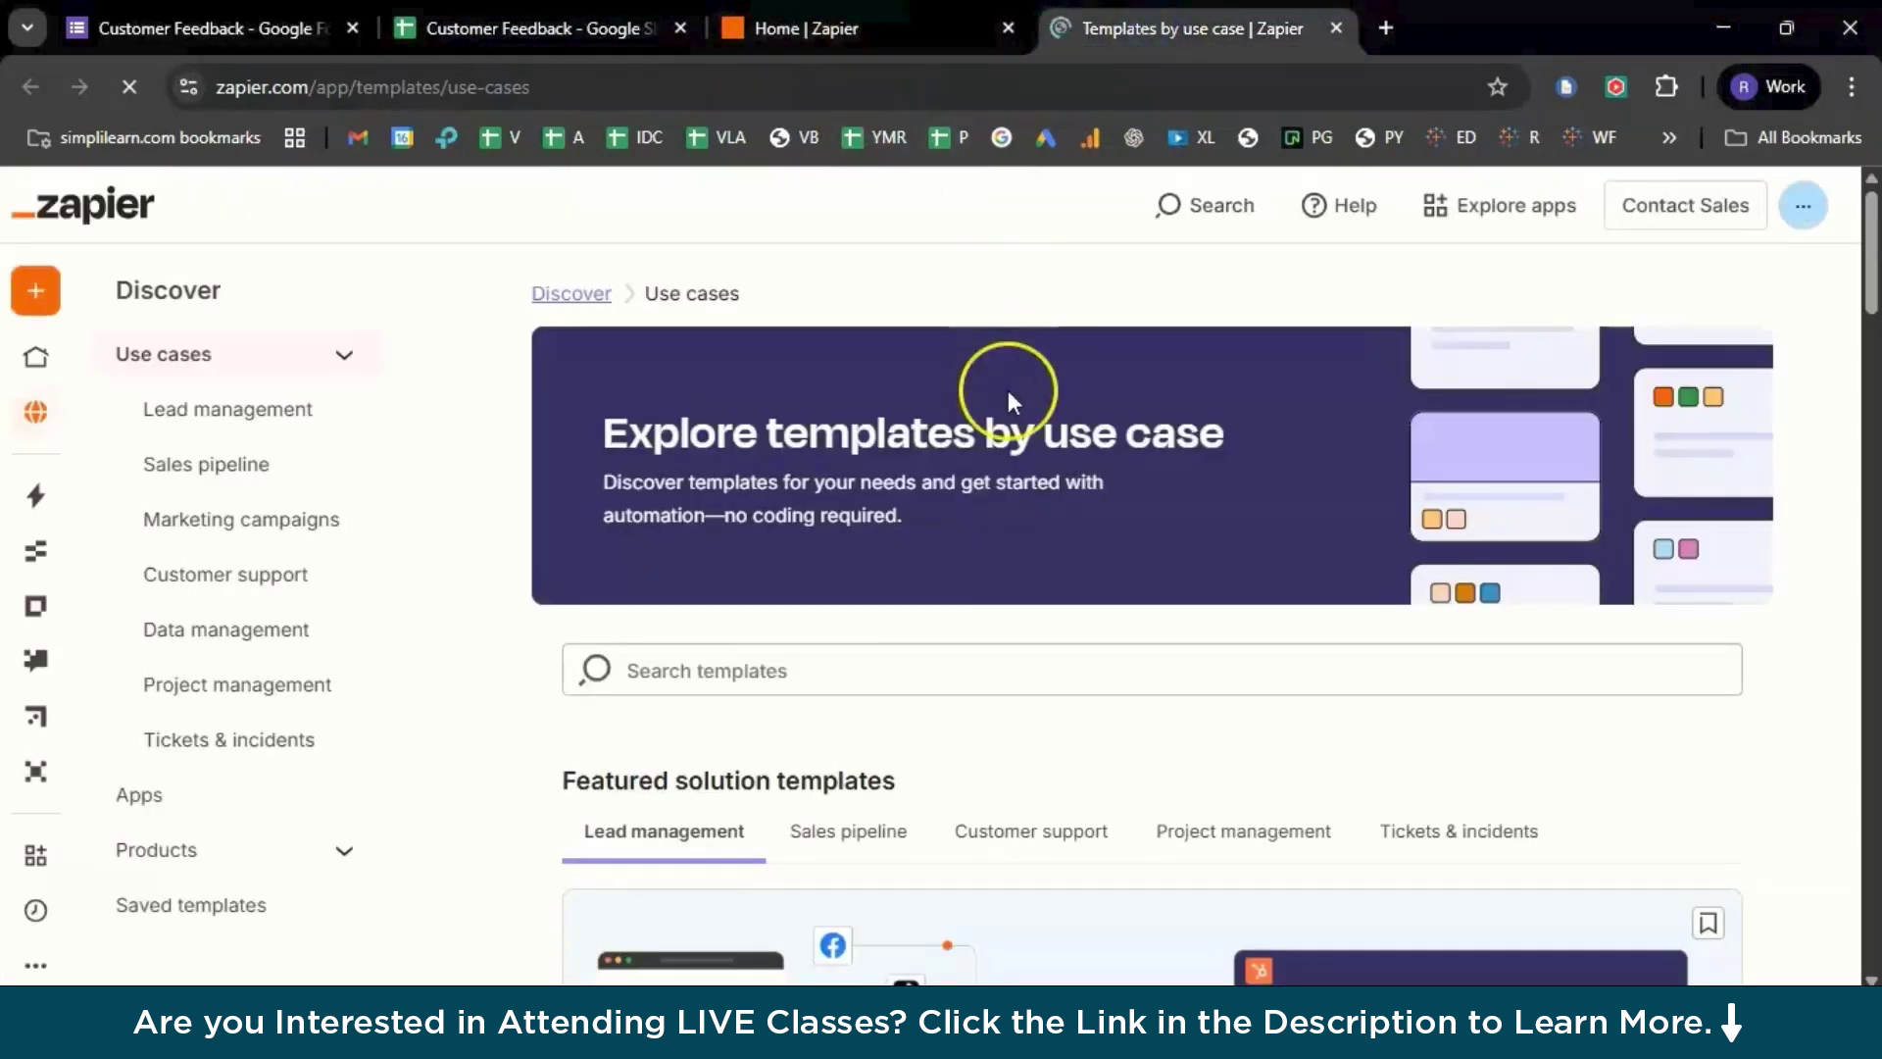
# - Find the 'Send email via Gmail for new Google Forms submissions' customer support template
pyautogui.scroll(-5, 873, 714)
pyautogui.scroll(-3, 874, 725)
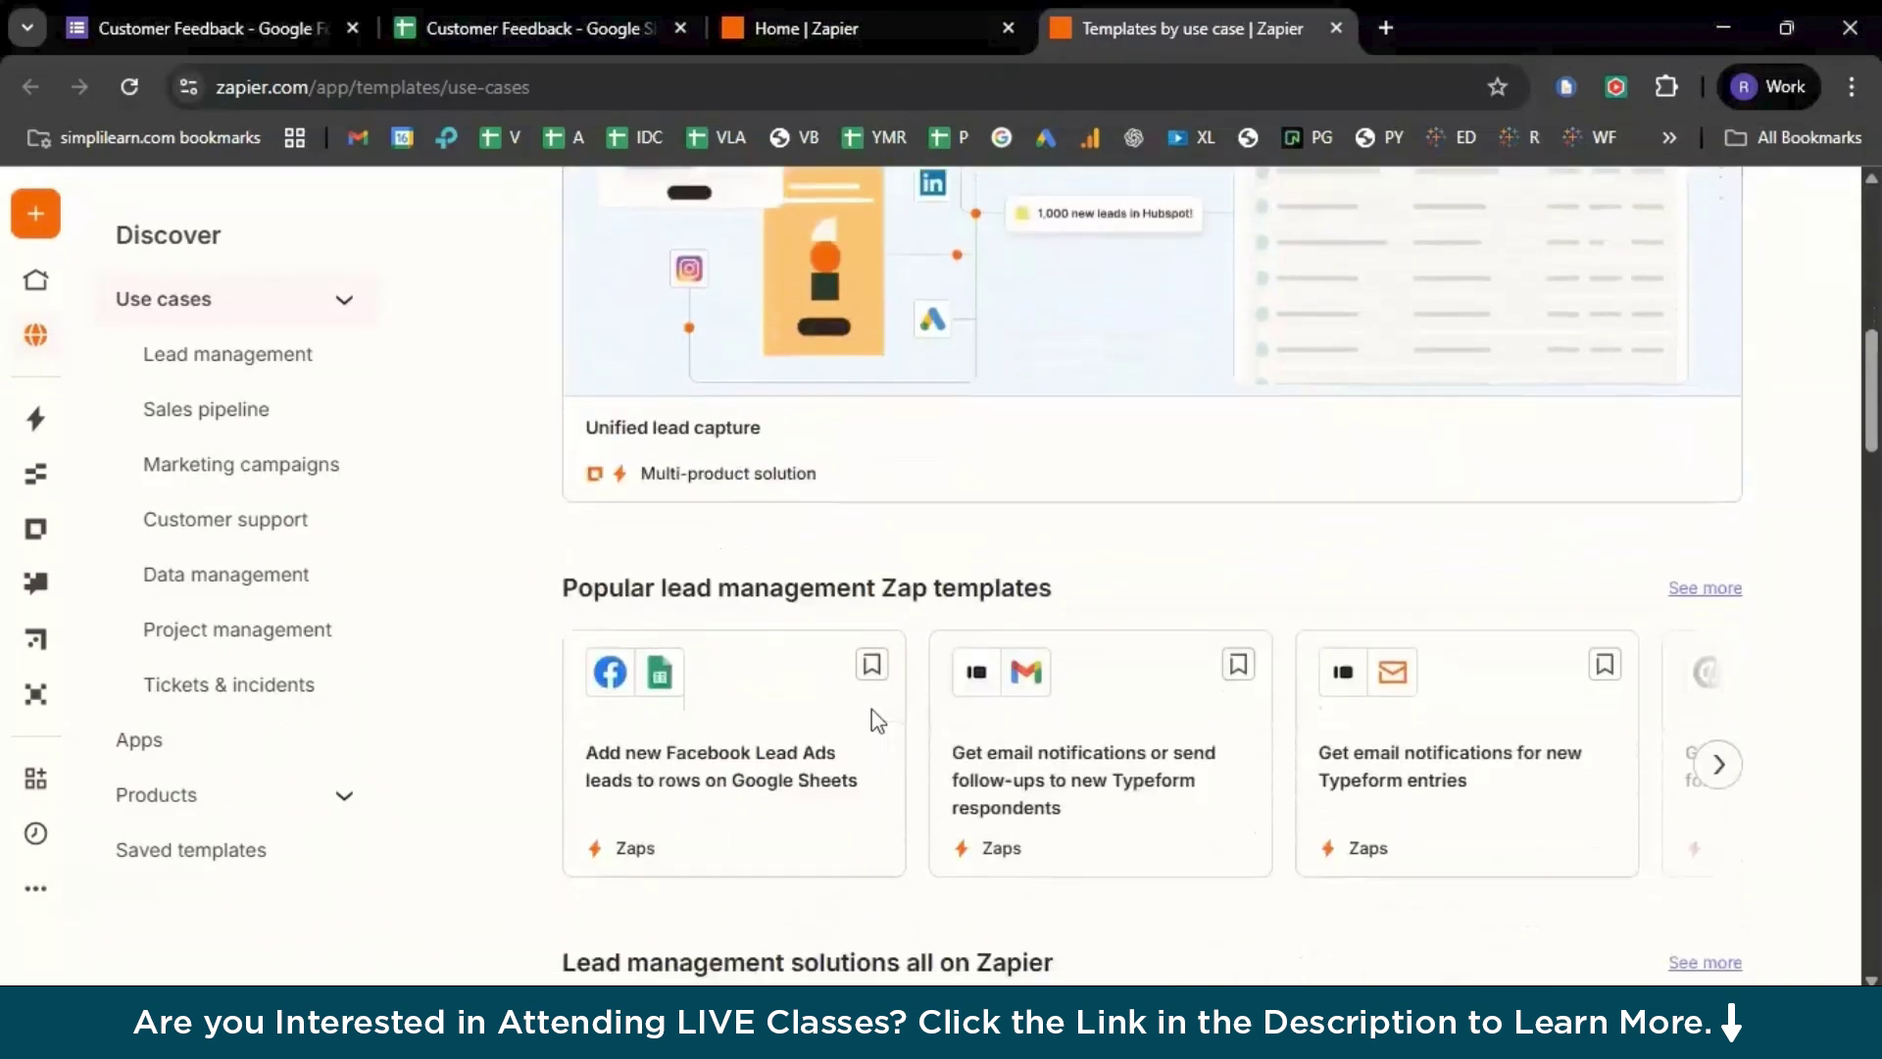
pyautogui.scroll(-1, 871, 722)
pyautogui.scroll(3, 773, 715)
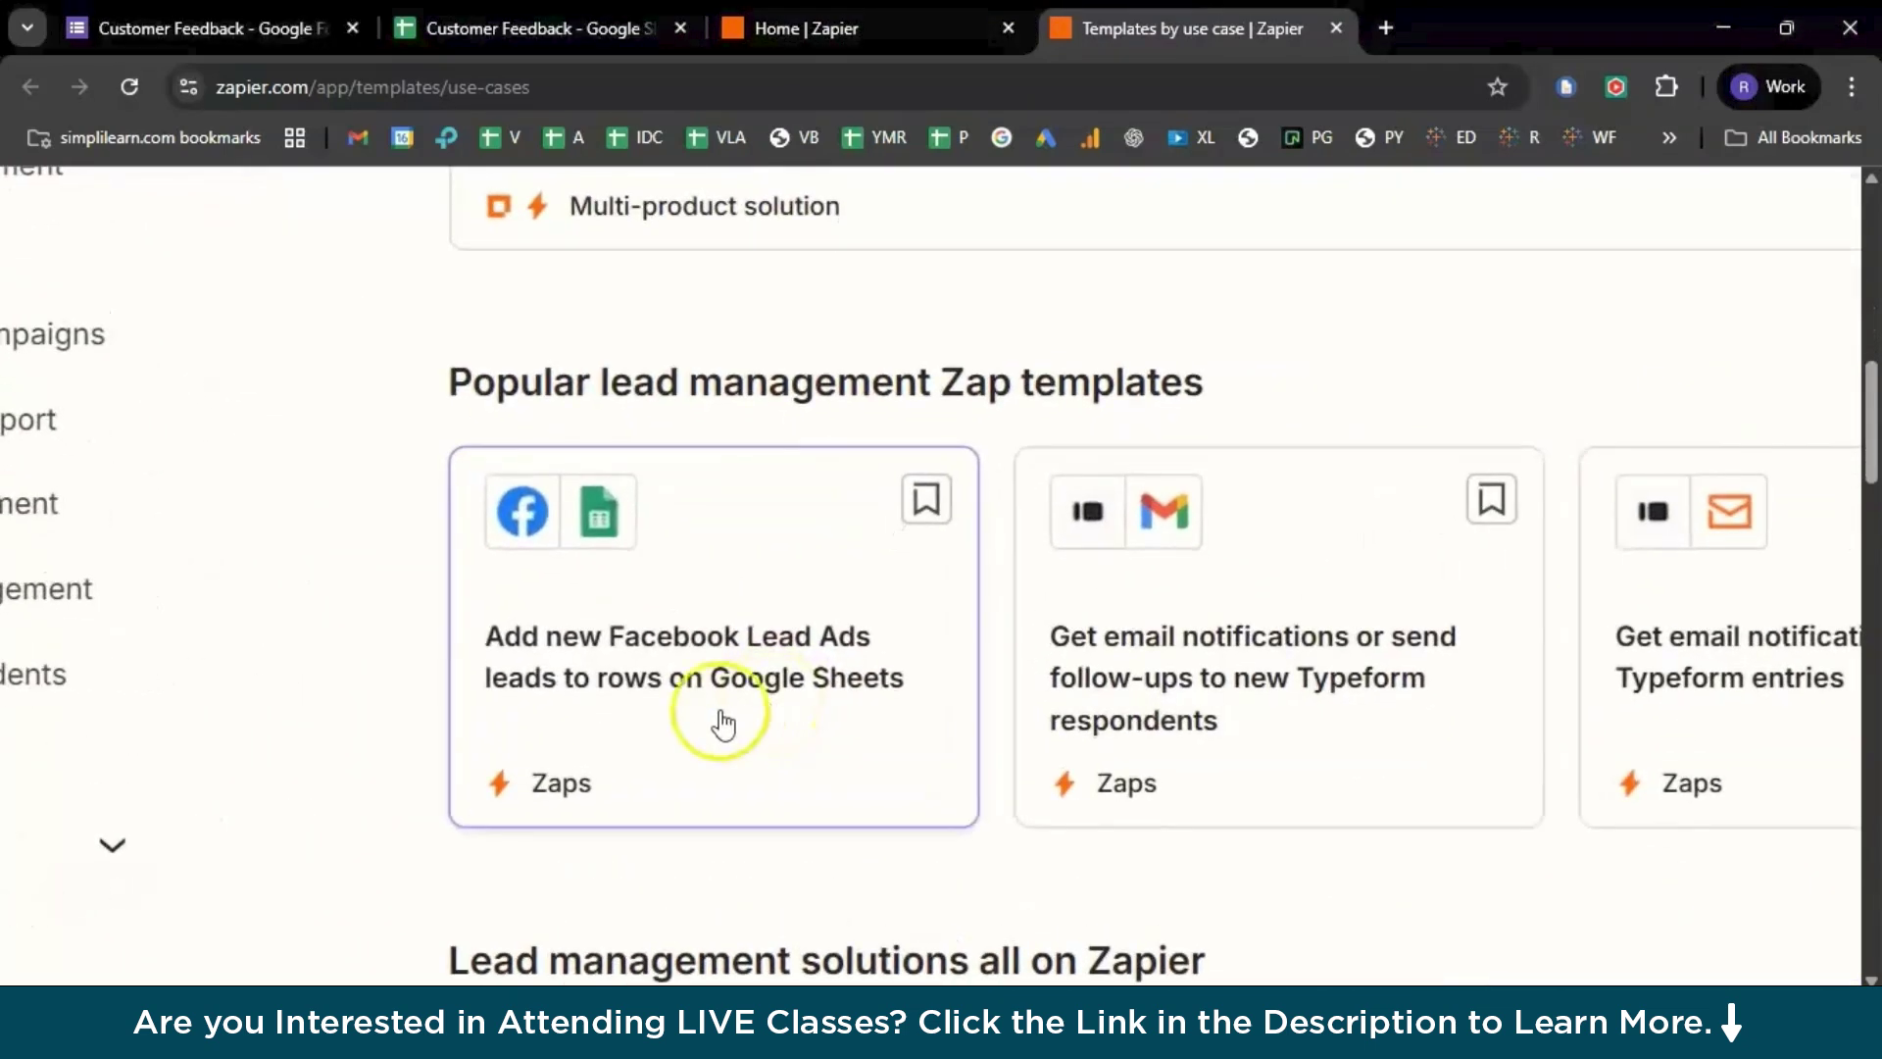
pyautogui.hscroll(4, 704, 725)
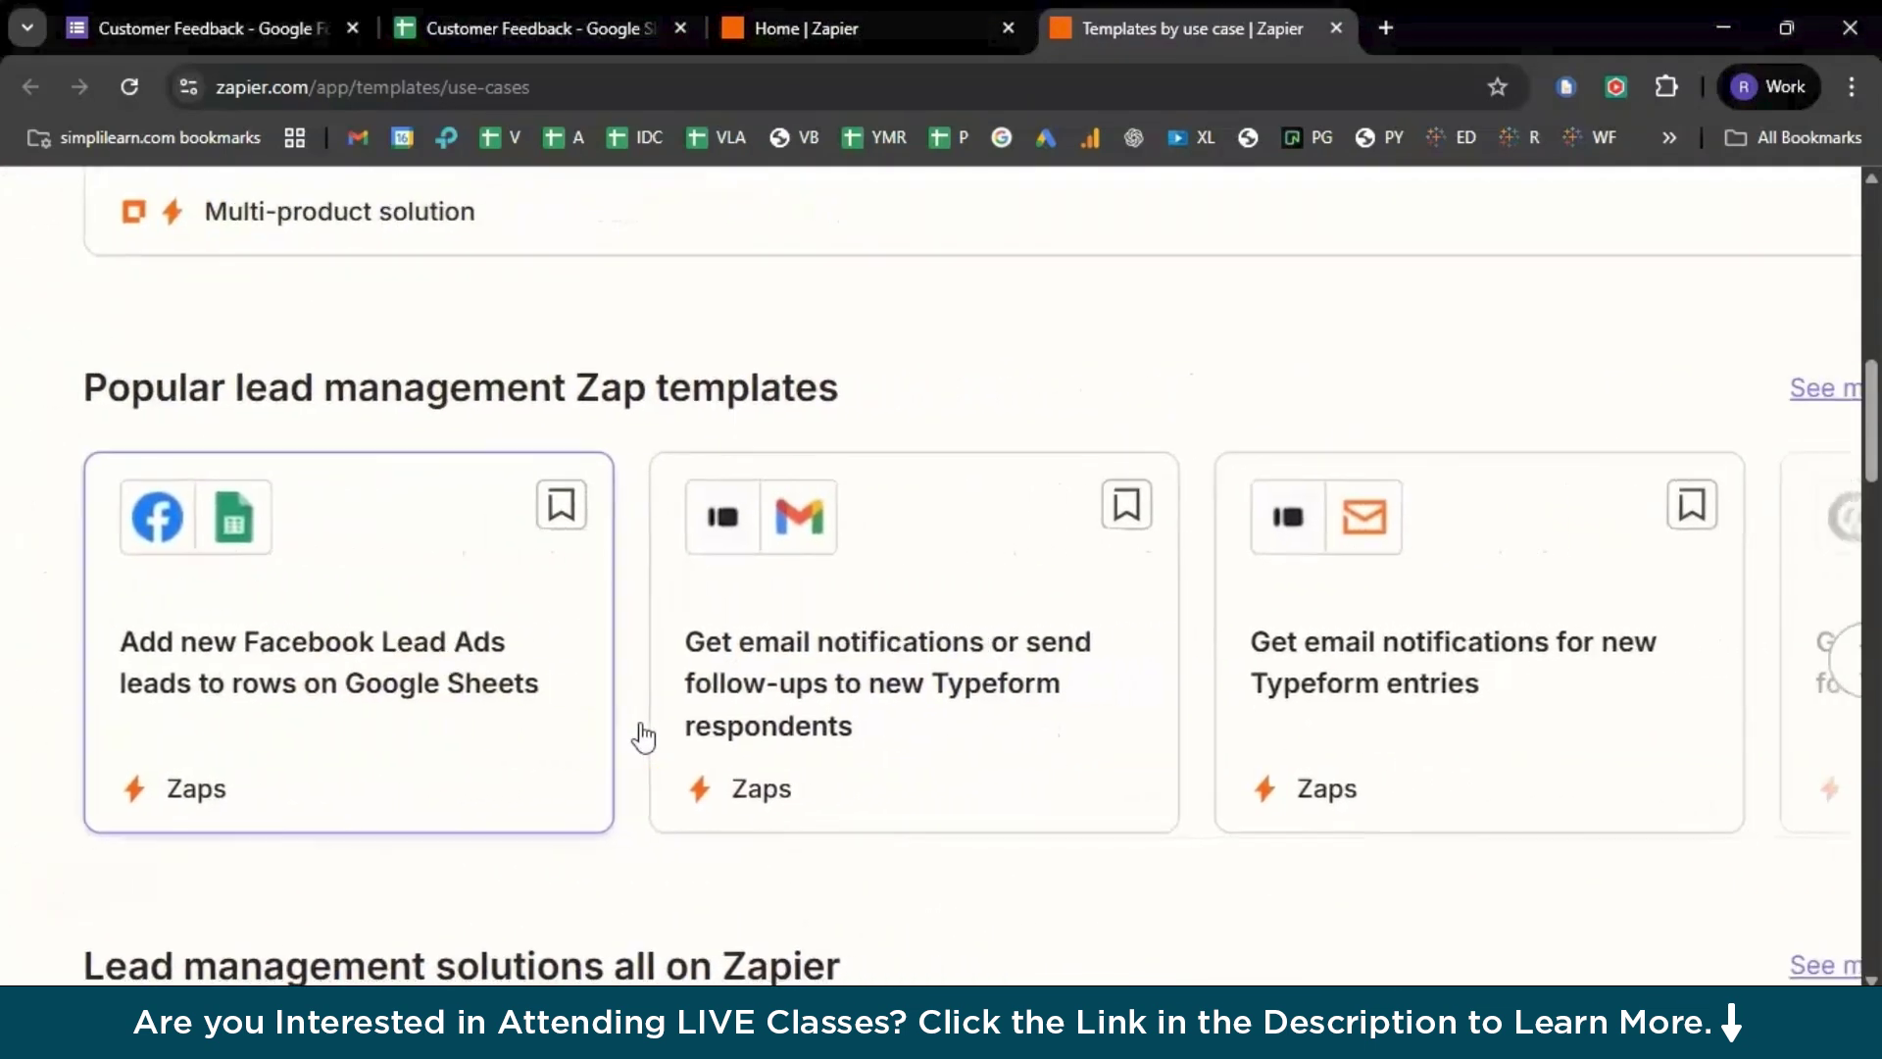
pyautogui.hscroll(1, 644, 737)
pyautogui.scroll(-3, 643, 735)
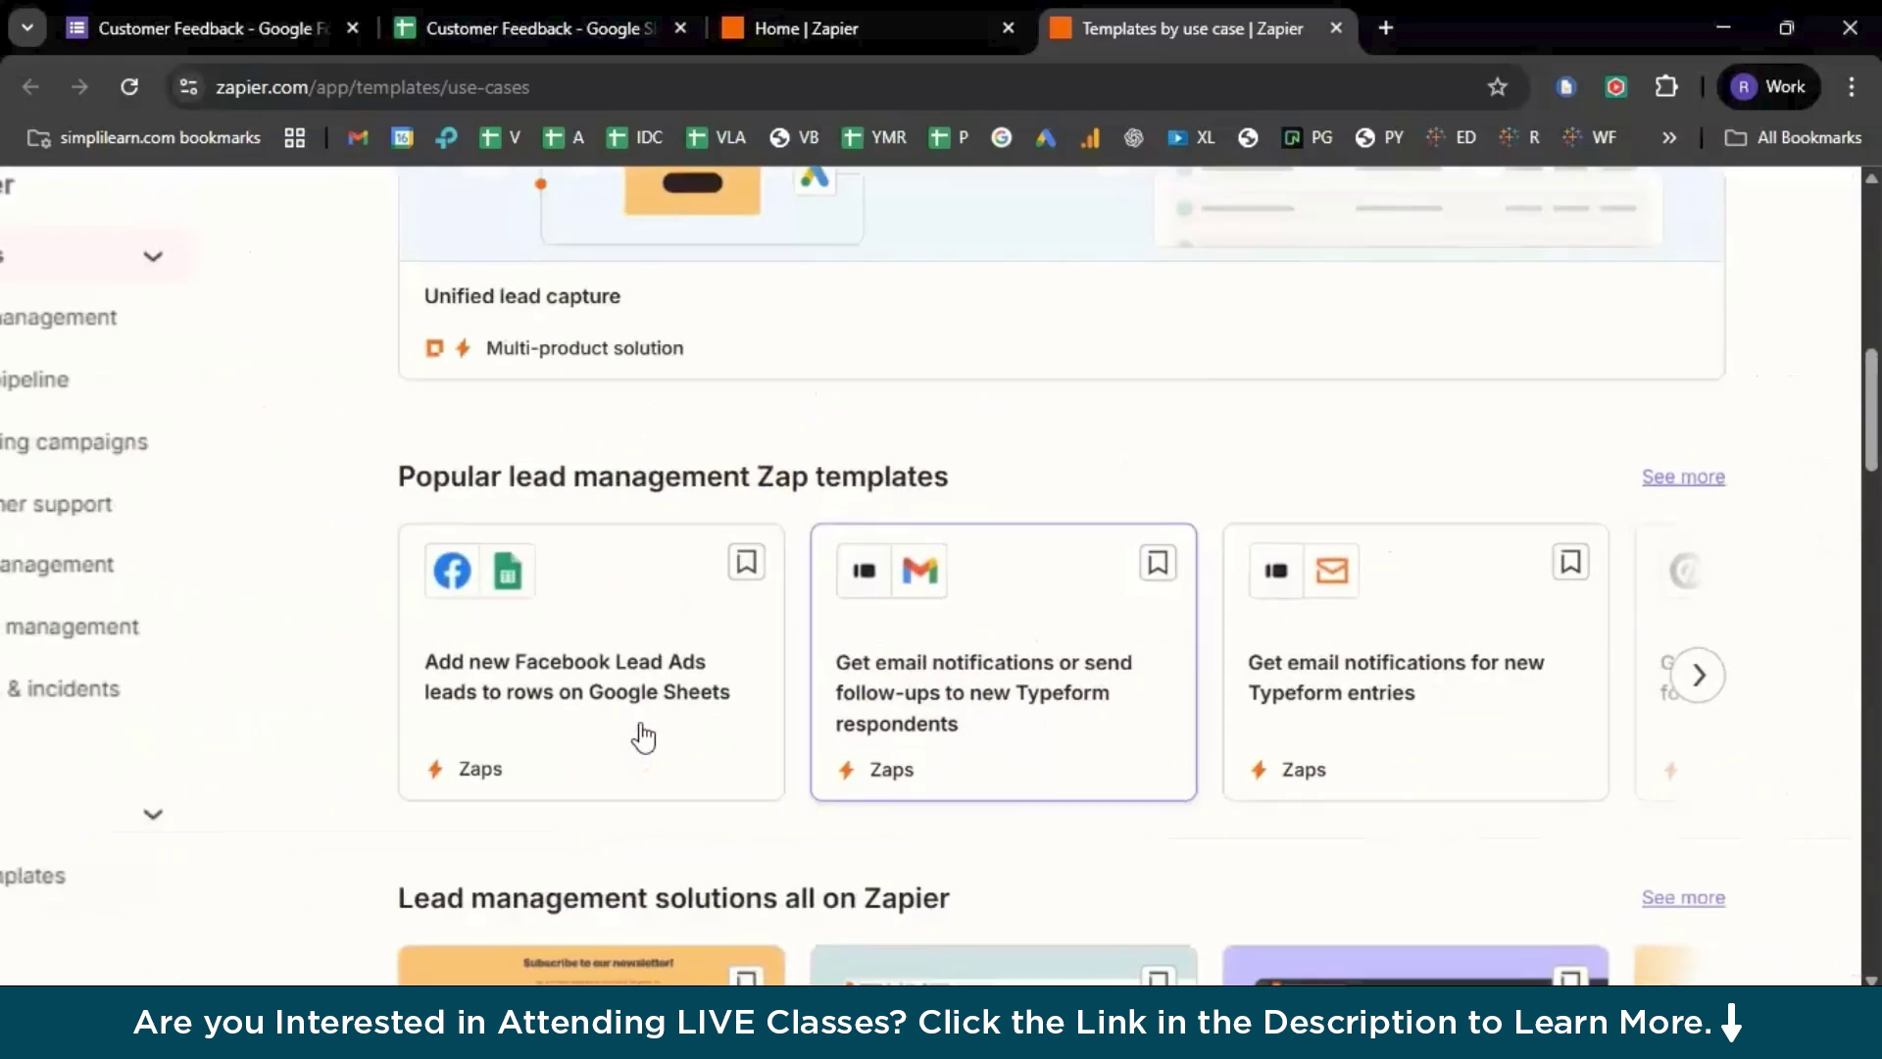
pyautogui.scroll(-4, 639, 735)
pyautogui.scroll(-1, 643, 737)
pyautogui.scroll(-5, 643, 737)
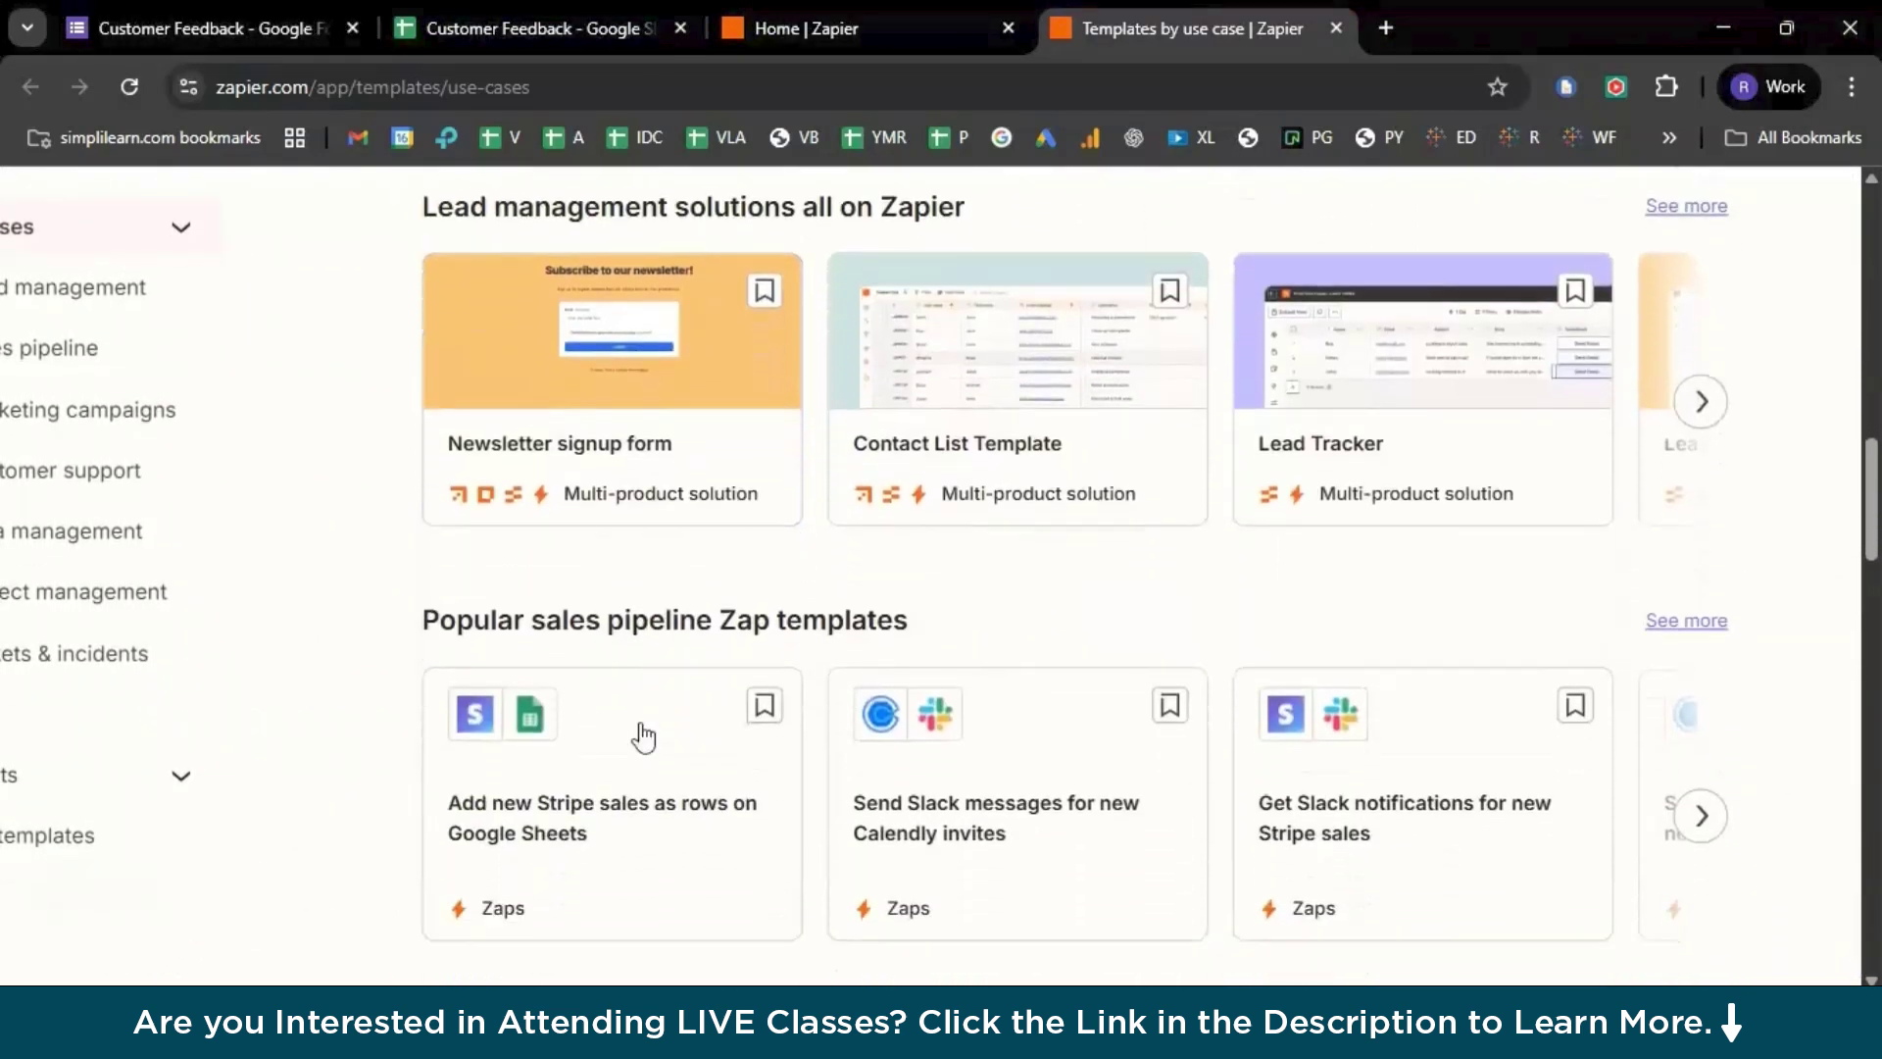
pyautogui.scroll(-8, 643, 737)
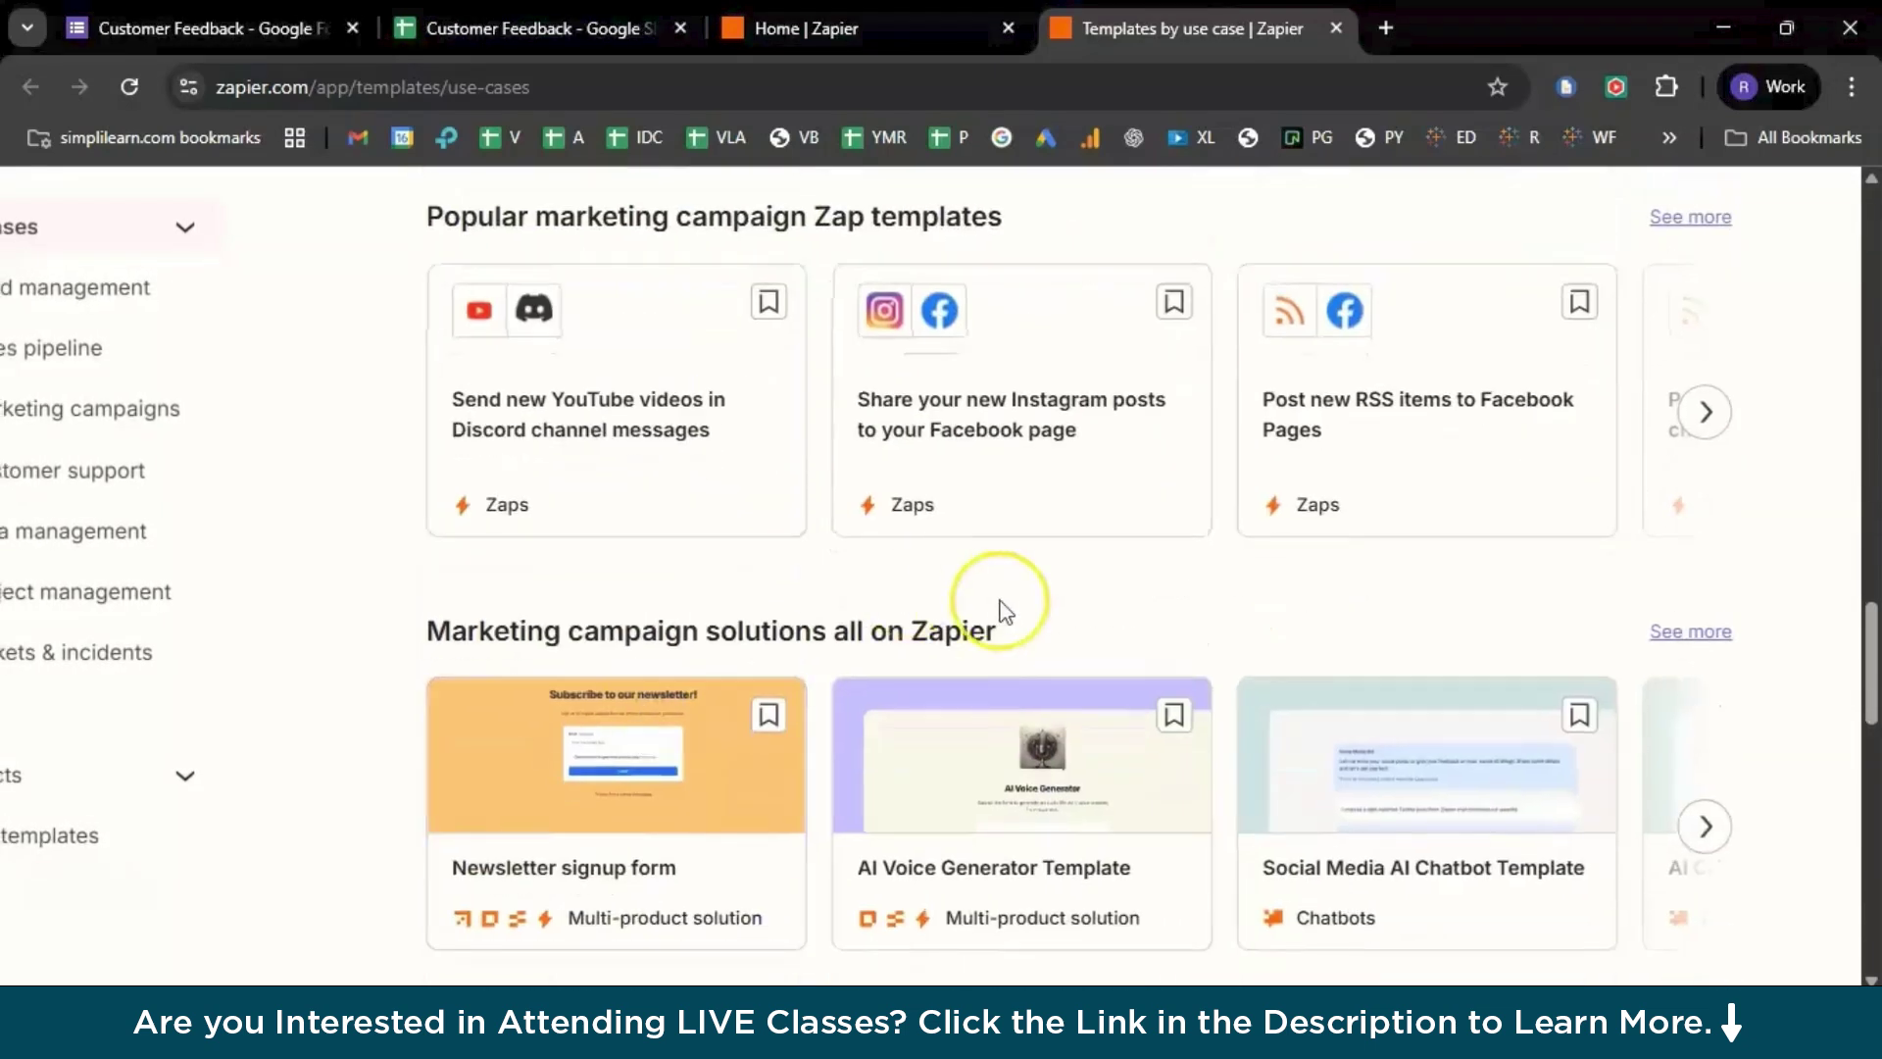
pyautogui.scroll(3, 1000, 609)
pyautogui.scroll(-5, 1004, 611)
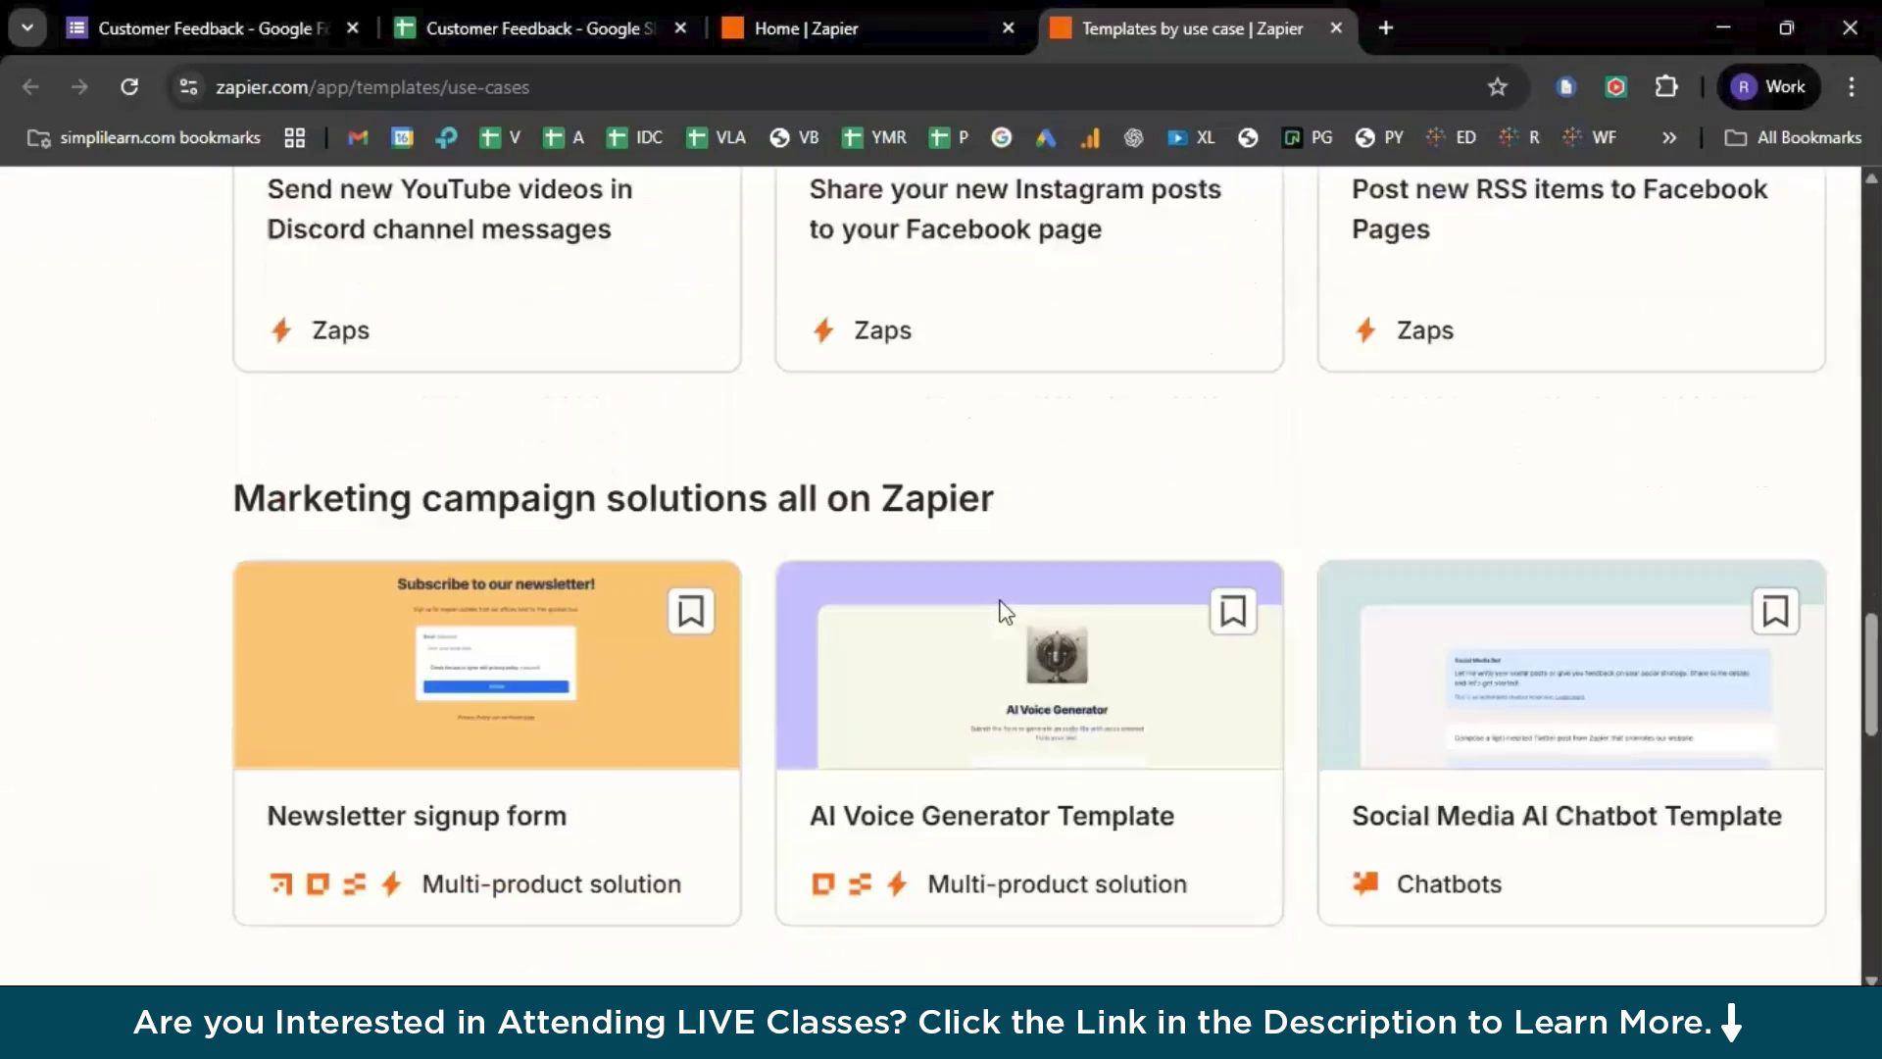
pyautogui.scroll(-3, 1000, 569)
pyautogui.hscroll(2, 1078, 392)
pyautogui.scroll(-2, 1372, 820)
pyautogui.hscroll(2, 1373, 828)
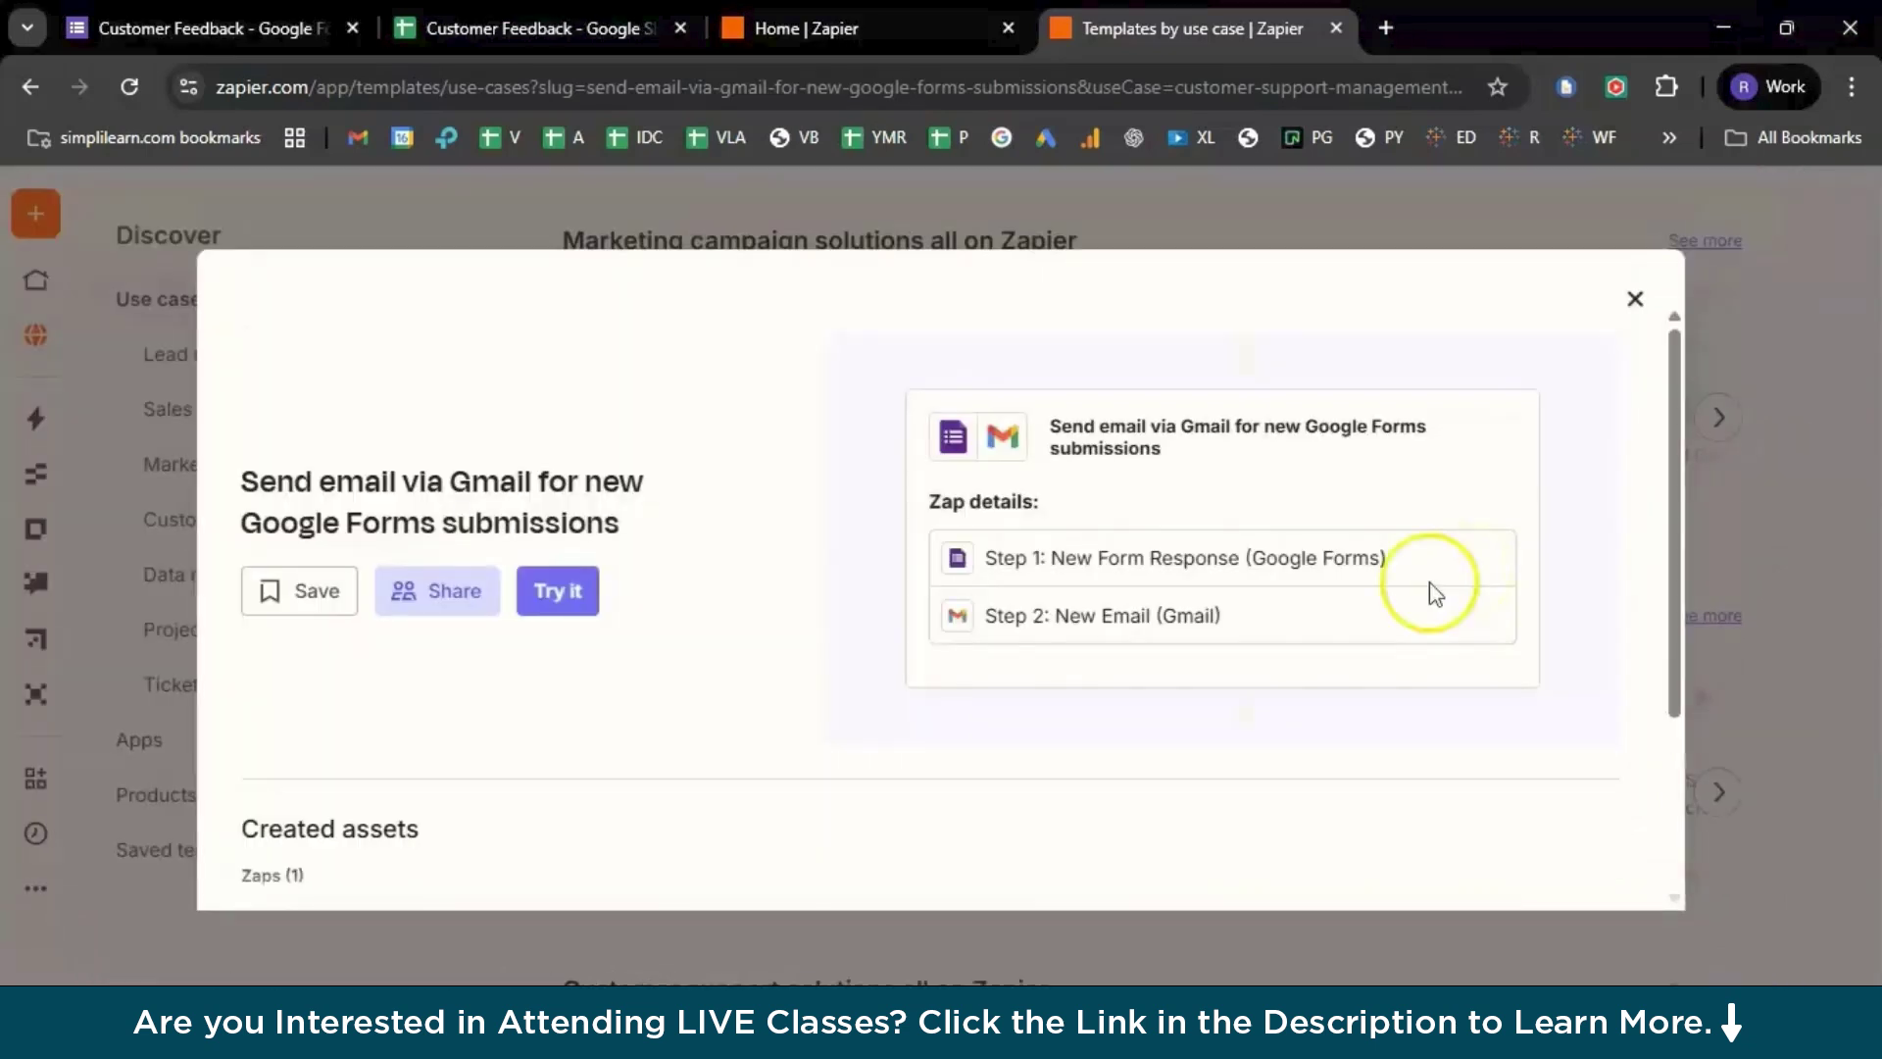
# - Start a new Zap from the 'Send email via Gmail for new Google Forms submissions' template
pyautogui.click(561, 613)
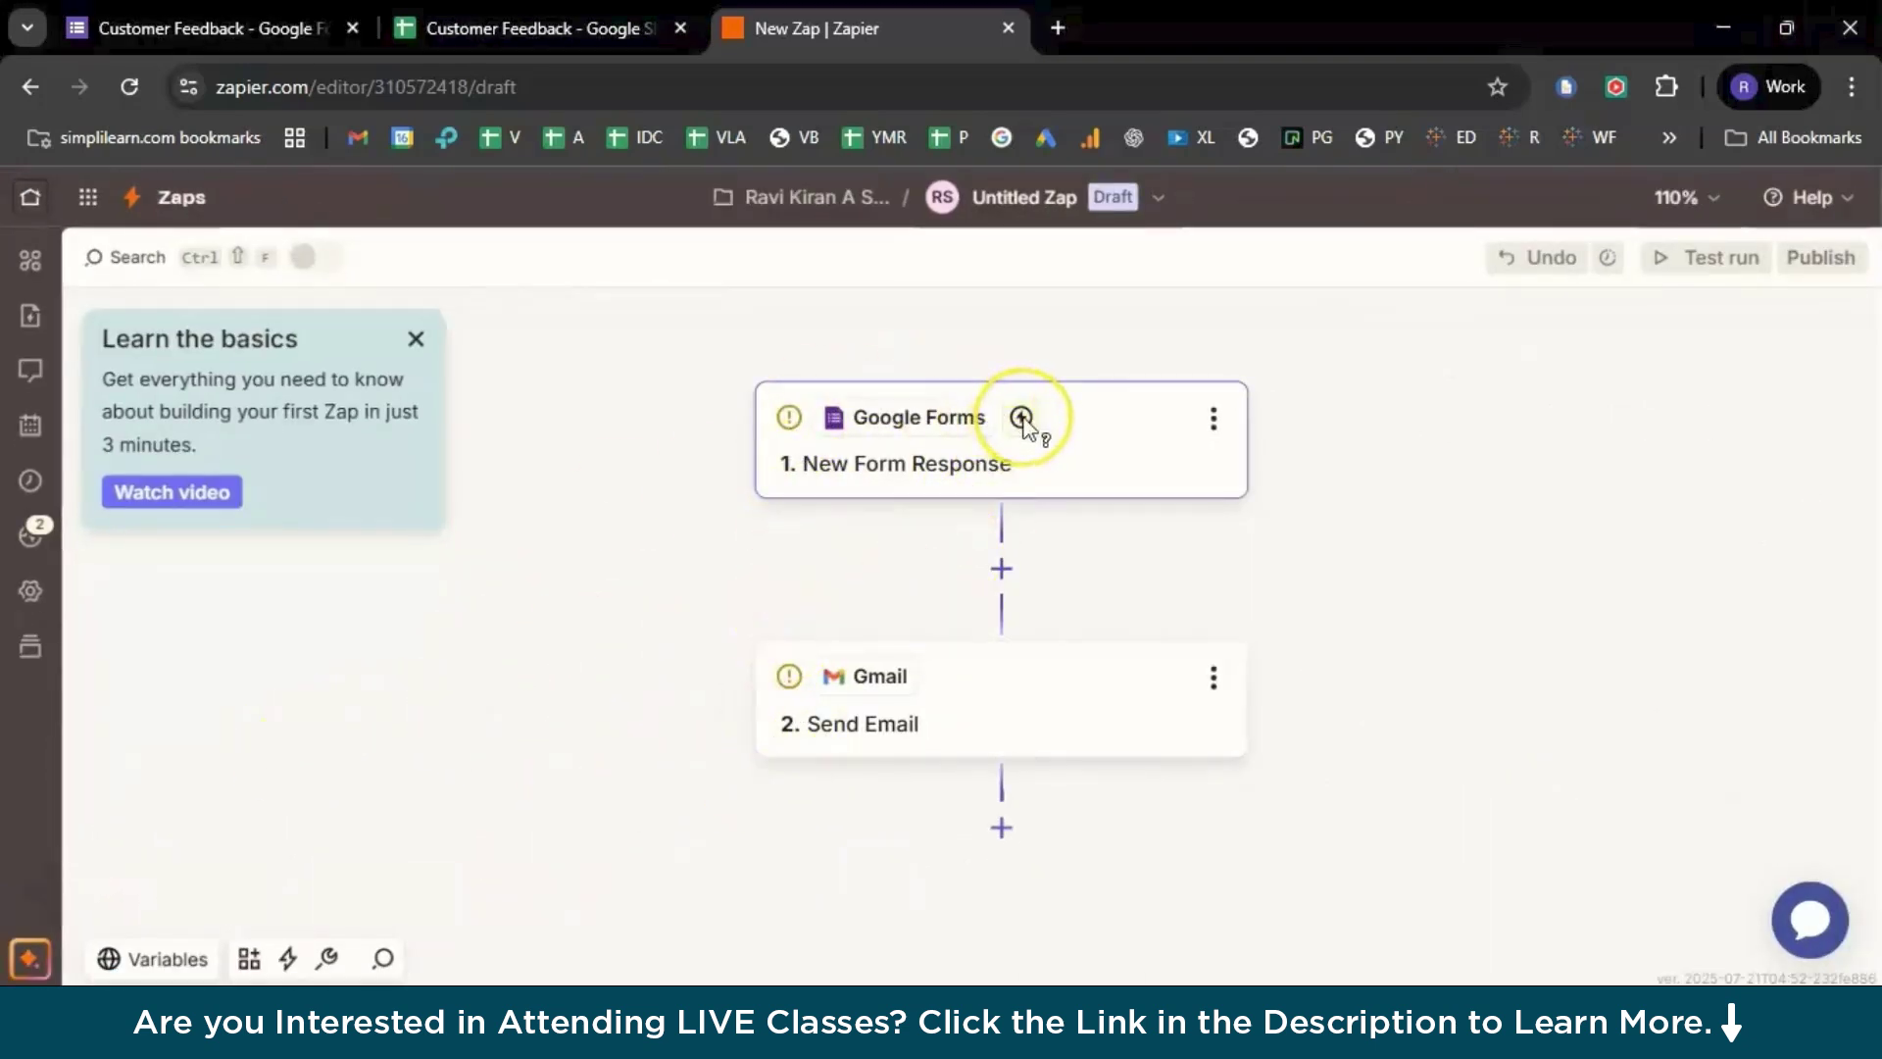
# - Review the status warnings for both steps, then switch to the Customer Feedback form
pyautogui.scroll(2, 1024, 424)
pyautogui.scroll(1, 724, 560)
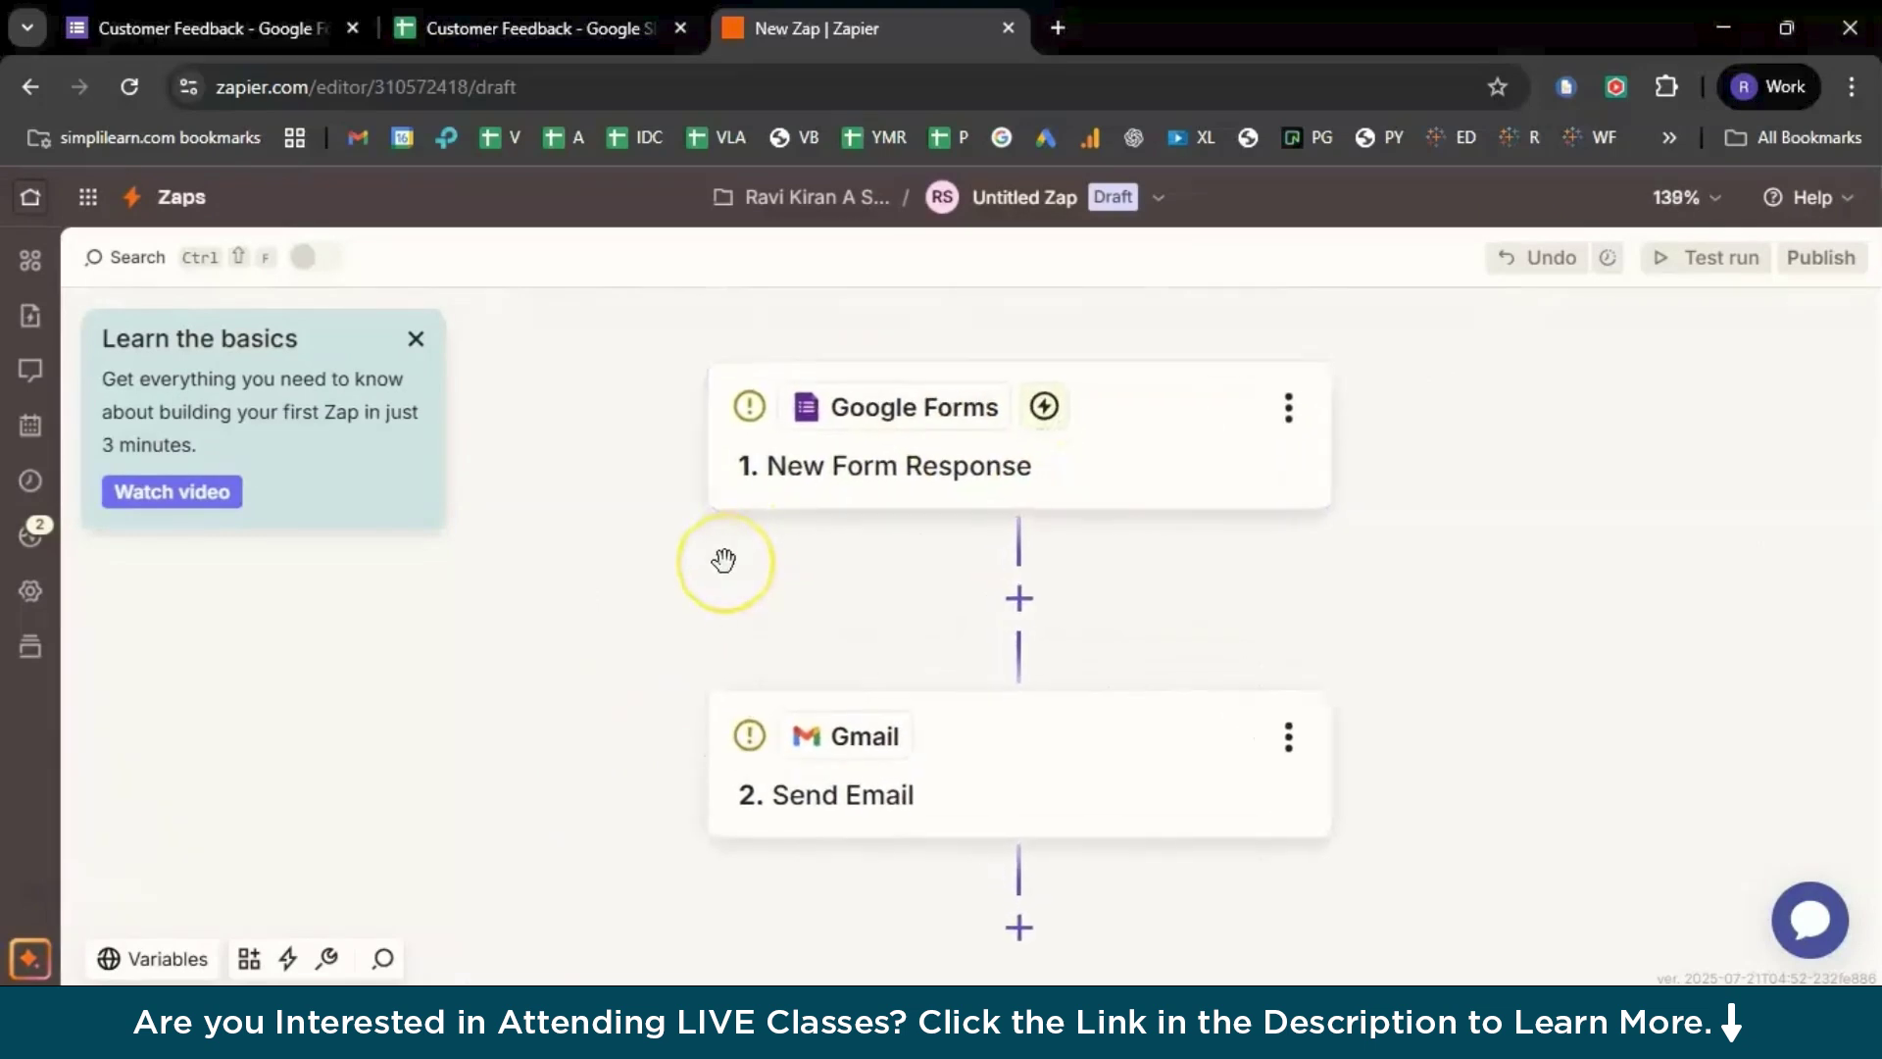
pyautogui.scroll(-1, 723, 560)
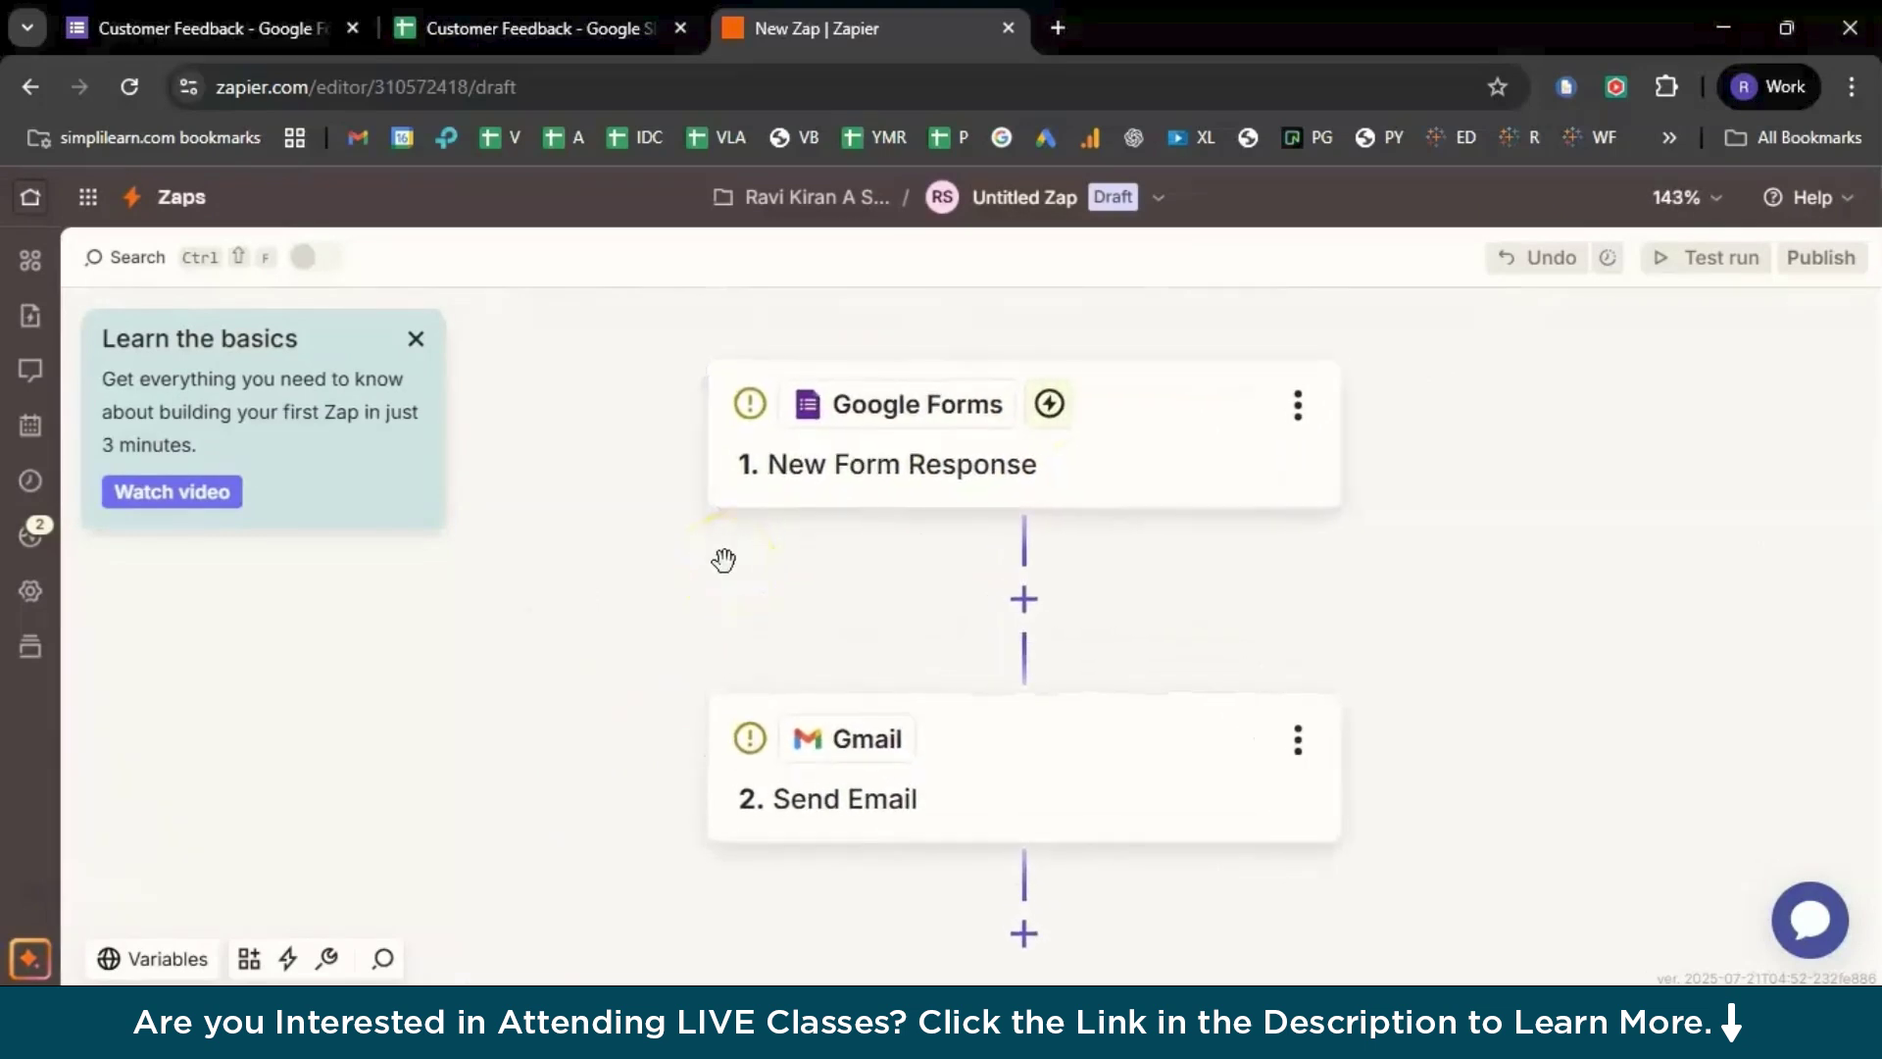
pyautogui.scroll(-1, 752, 432)
pyautogui.click(750, 421)
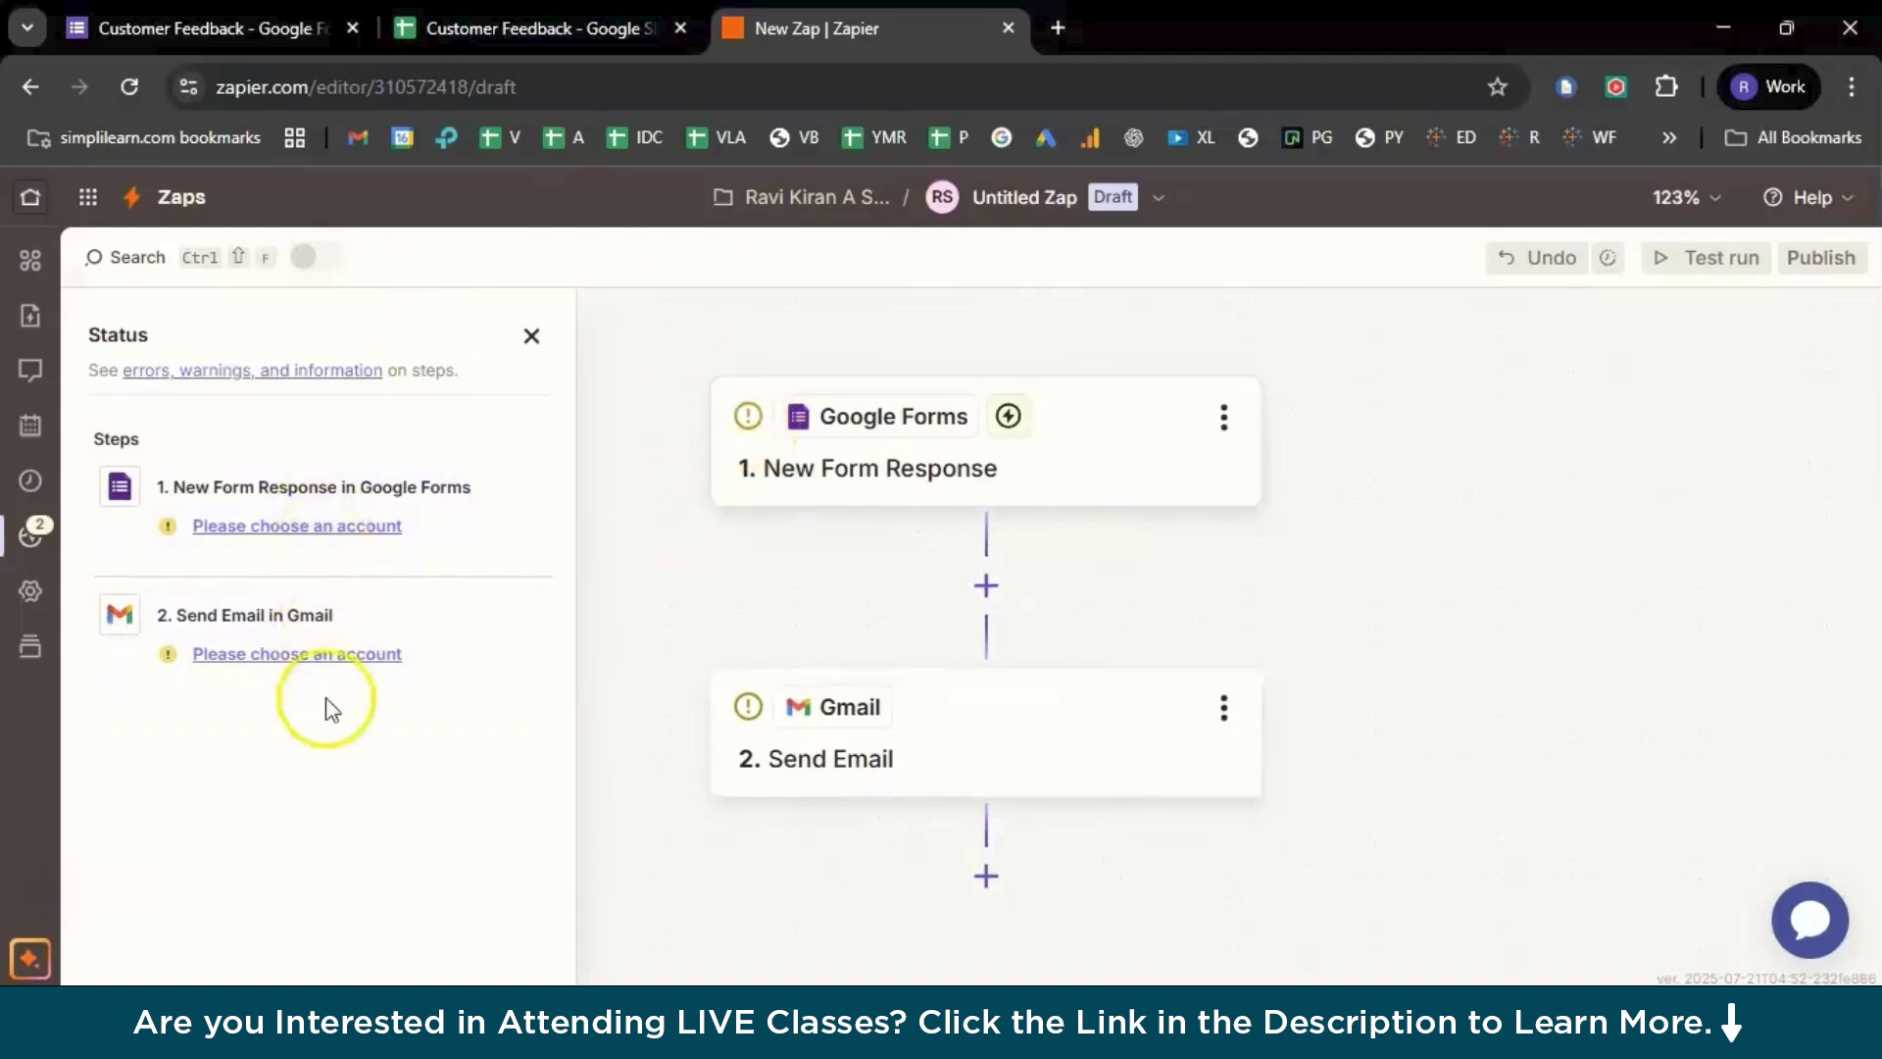
pyautogui.click(211, 27)
# - Inspect the Customer Feedback form's questions, including the Name and Phone fields
pyautogui.scroll(3, 668, 554)
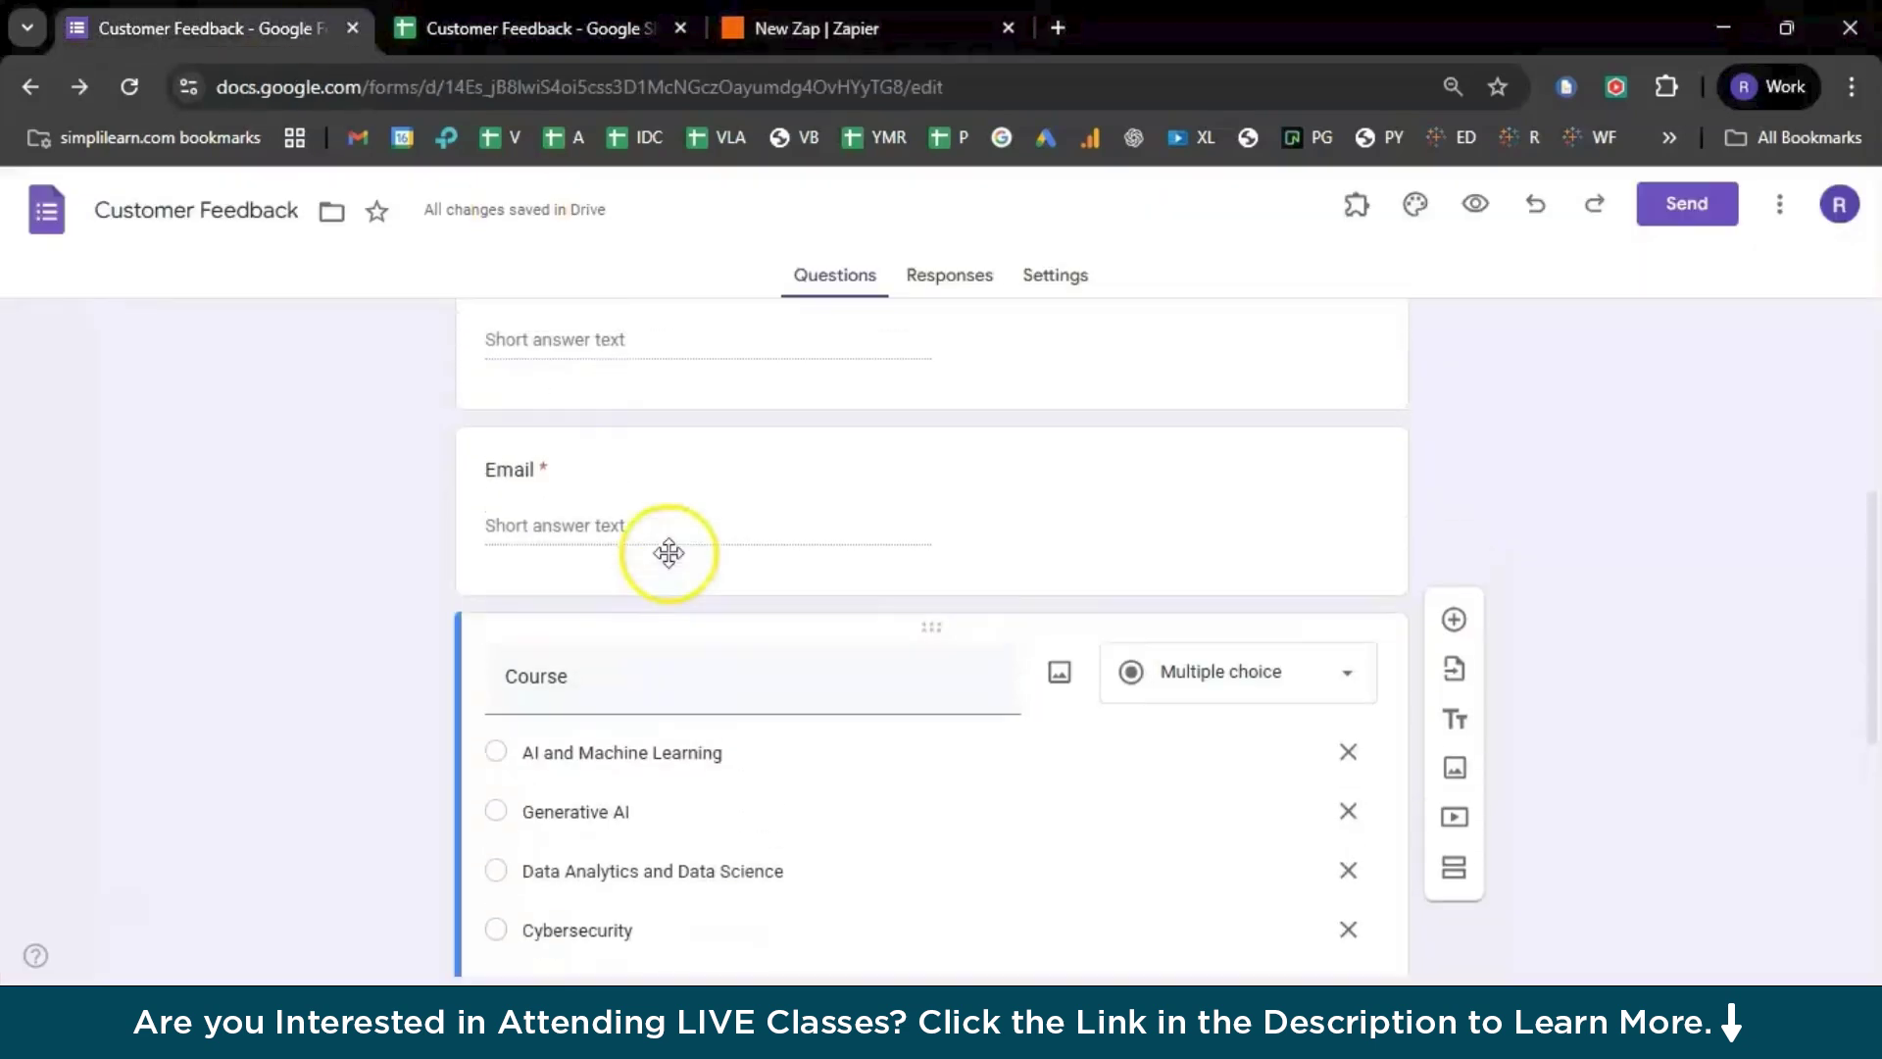
pyautogui.scroll(3, 669, 554)
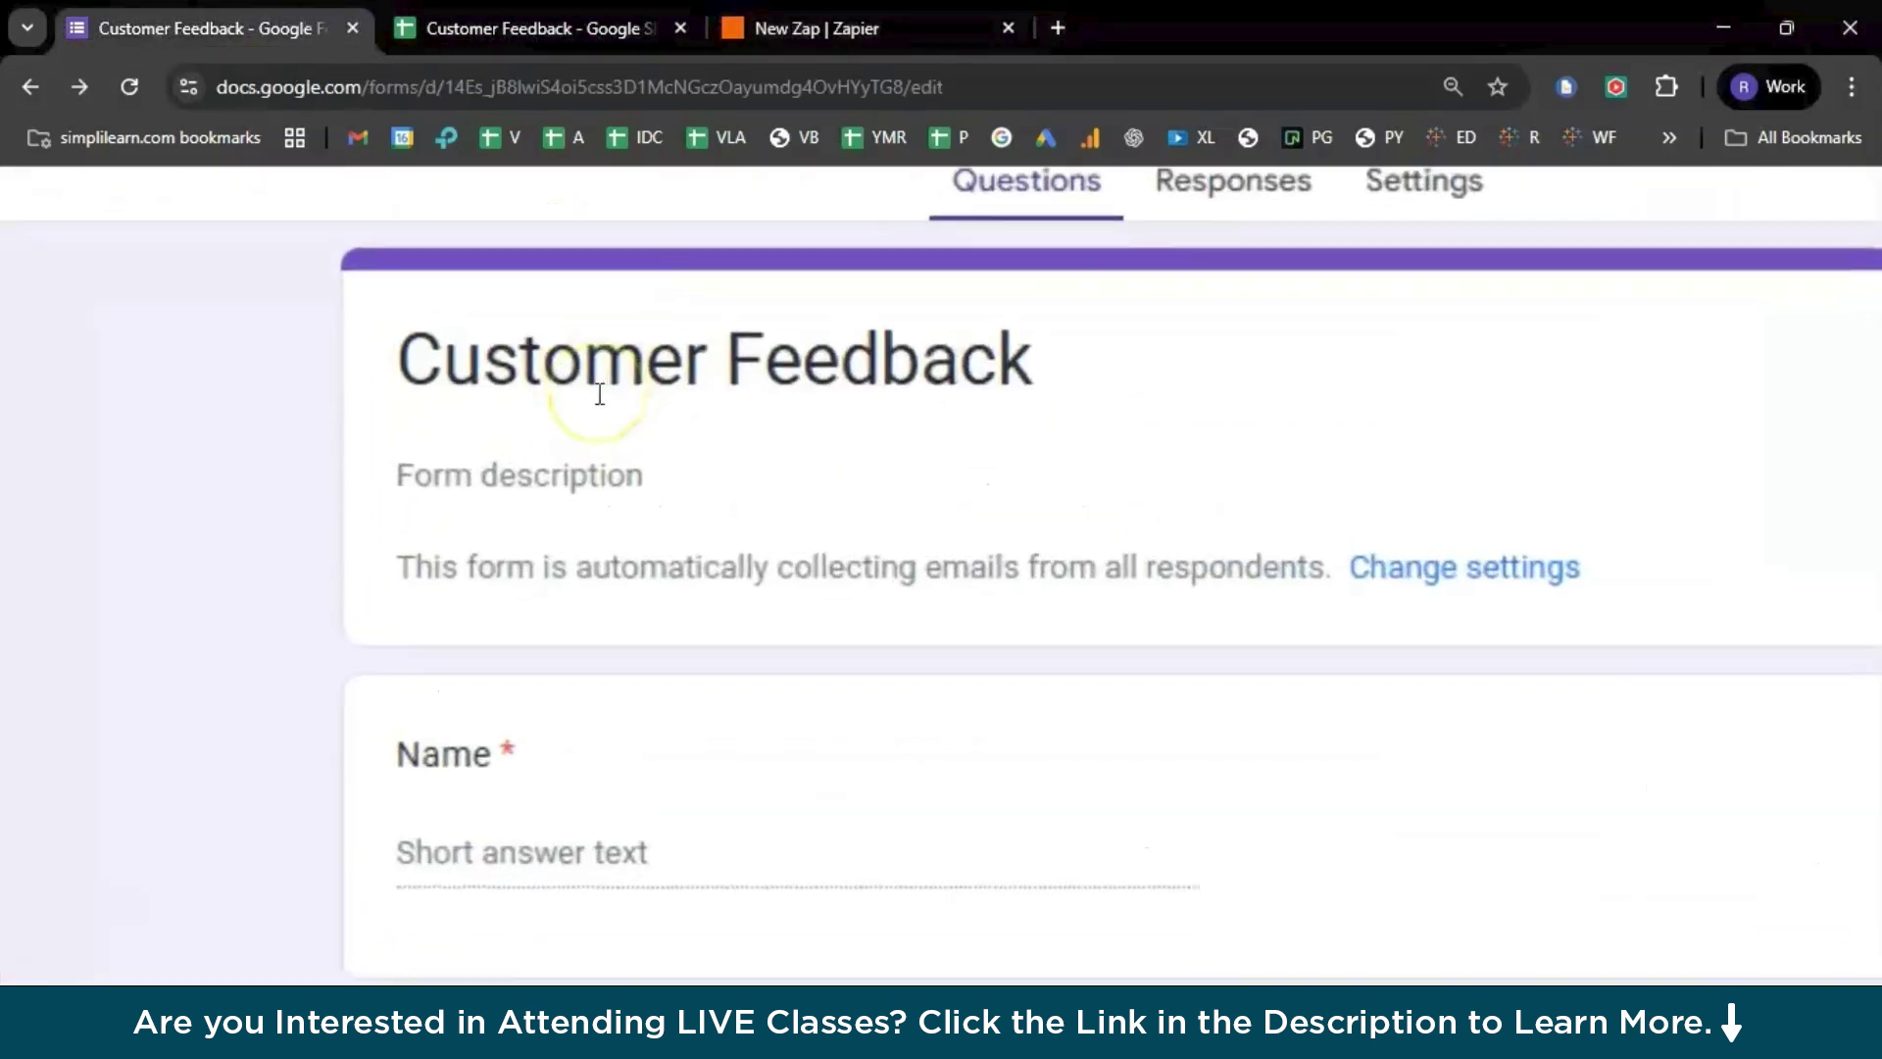
pyautogui.hotkey('ctrl', '-')
pyautogui.hotkey('ctrl', '-')
pyautogui.hotkey('ctrl', '-')
pyautogui.hotkey('ctrl', '-')
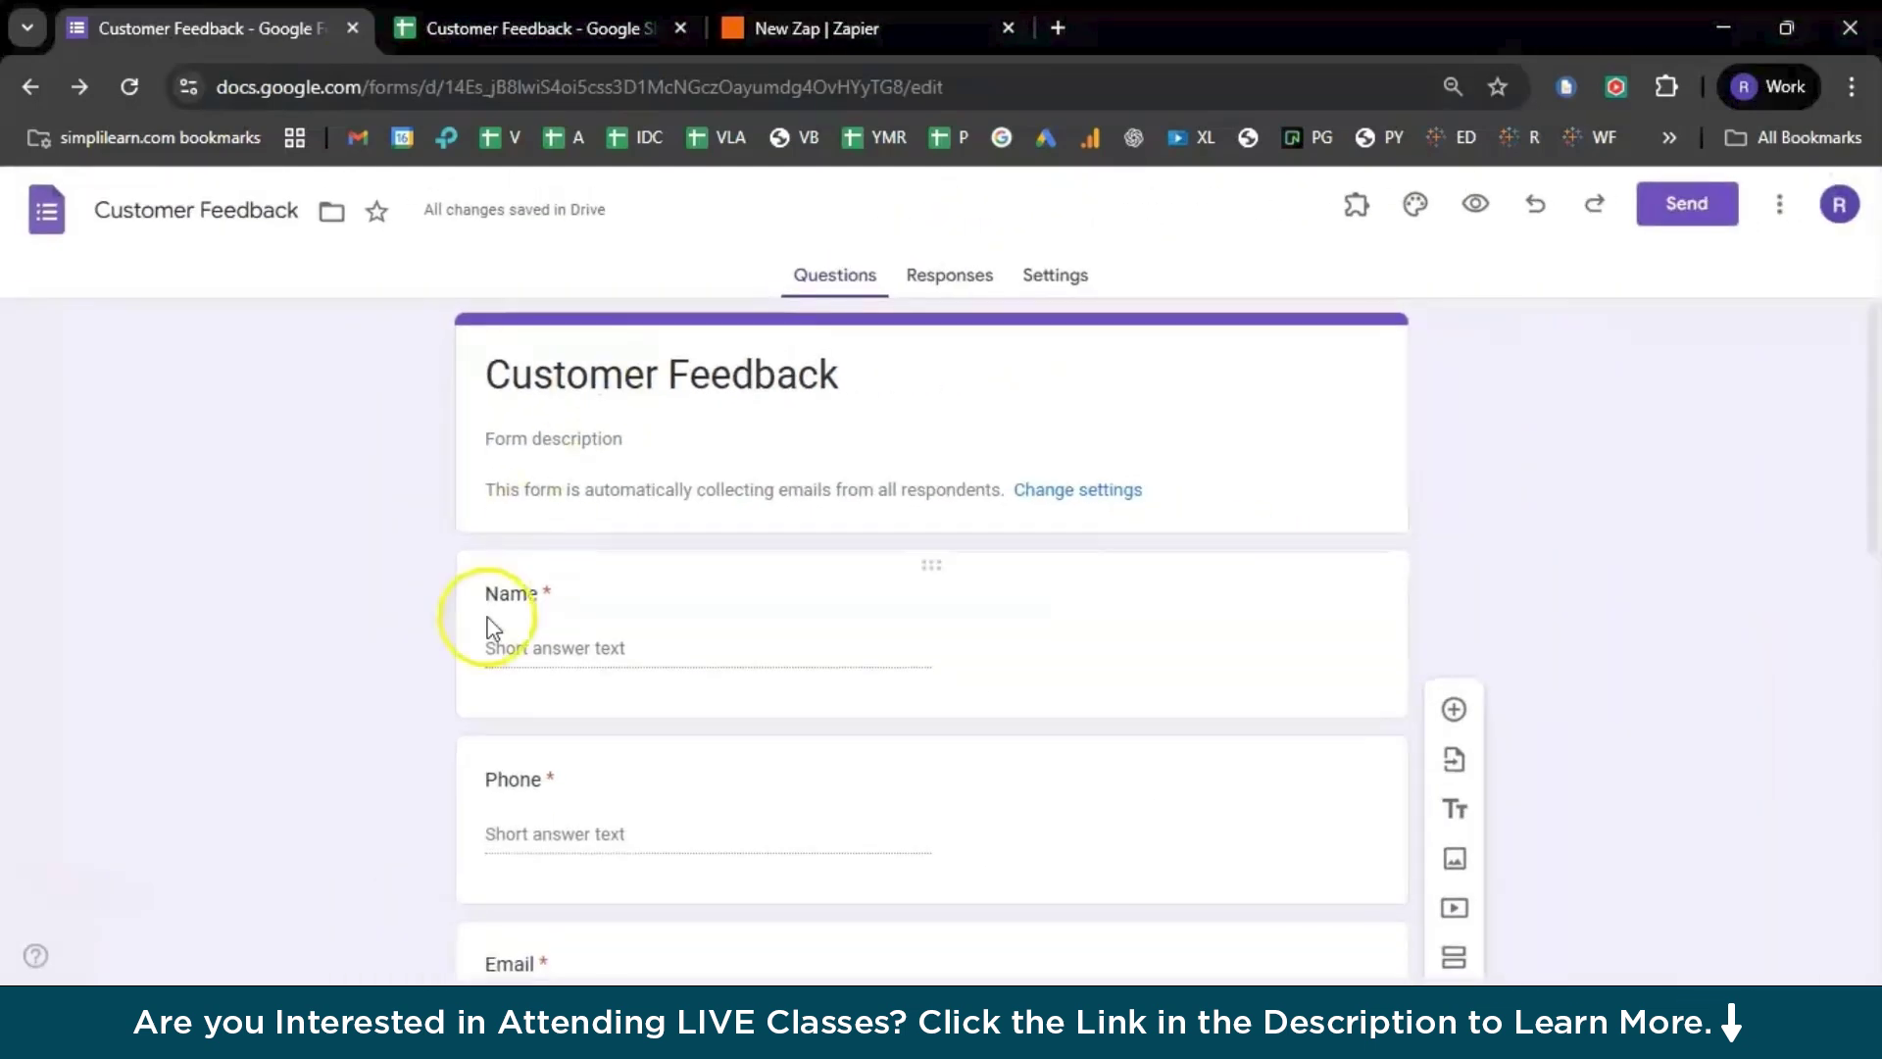
pyautogui.hotkey('ctrl', '+')
pyautogui.hotkey('ctrl', '+')
pyautogui.hotkey('ctrl', '+')
pyautogui.hotkey('ctrl', '+')
pyautogui.scroll(-4, 490, 627)
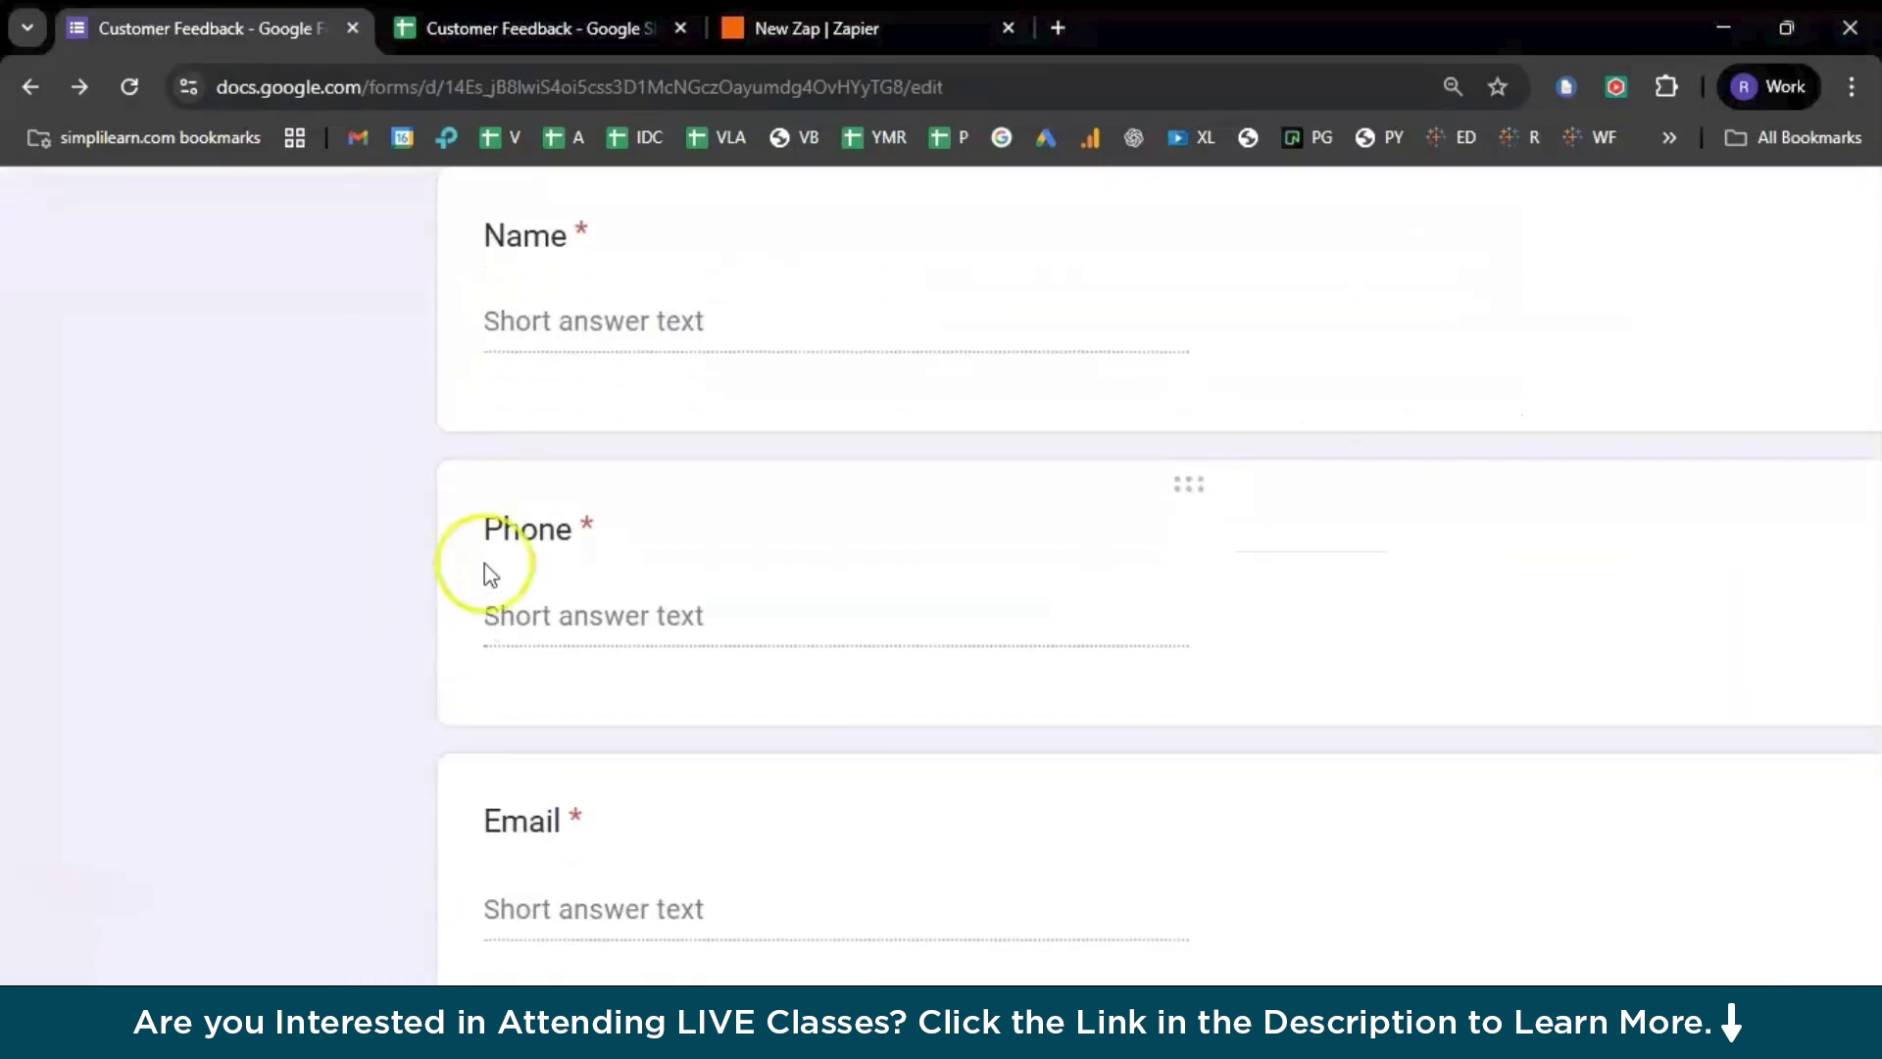
pyautogui.click(506, 247)
pyautogui.click(351, 340)
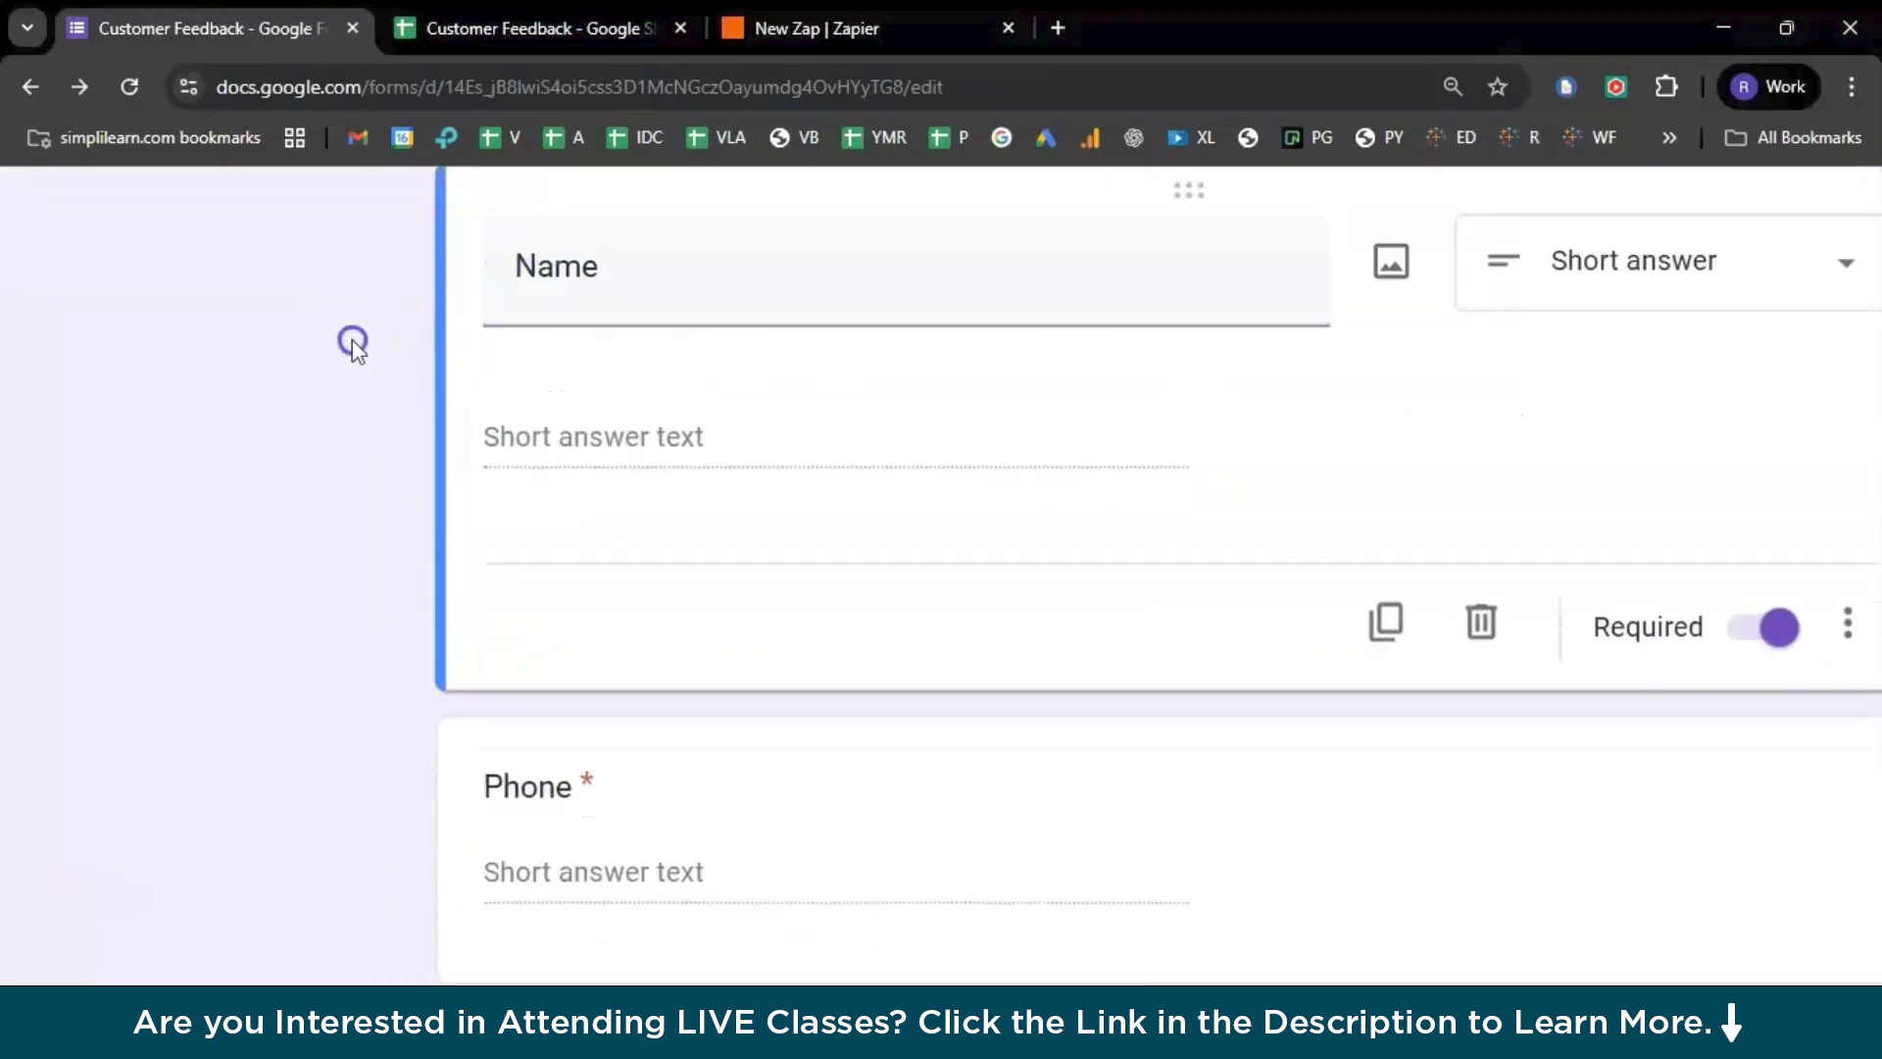
pyautogui.click(529, 709)
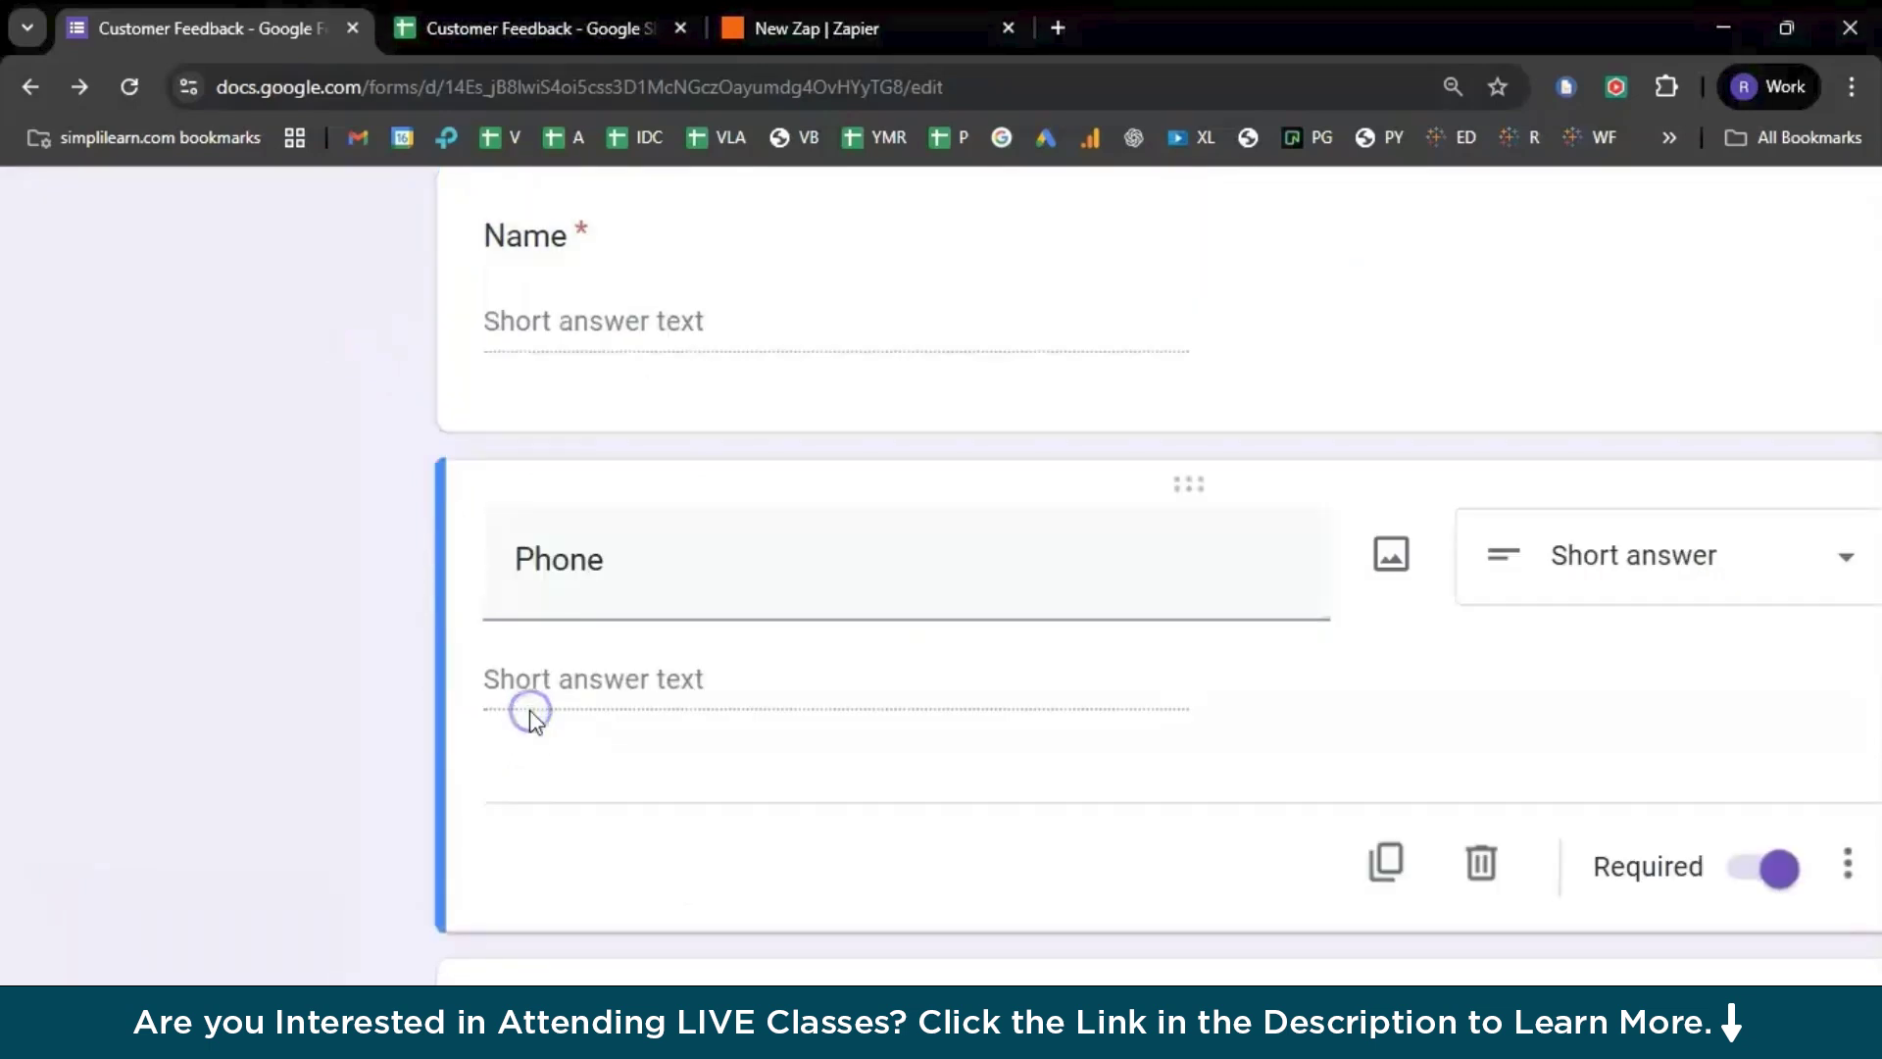
pyautogui.click(545, 586)
pyautogui.click(382, 616)
pyautogui.scroll(-4, 322, 637)
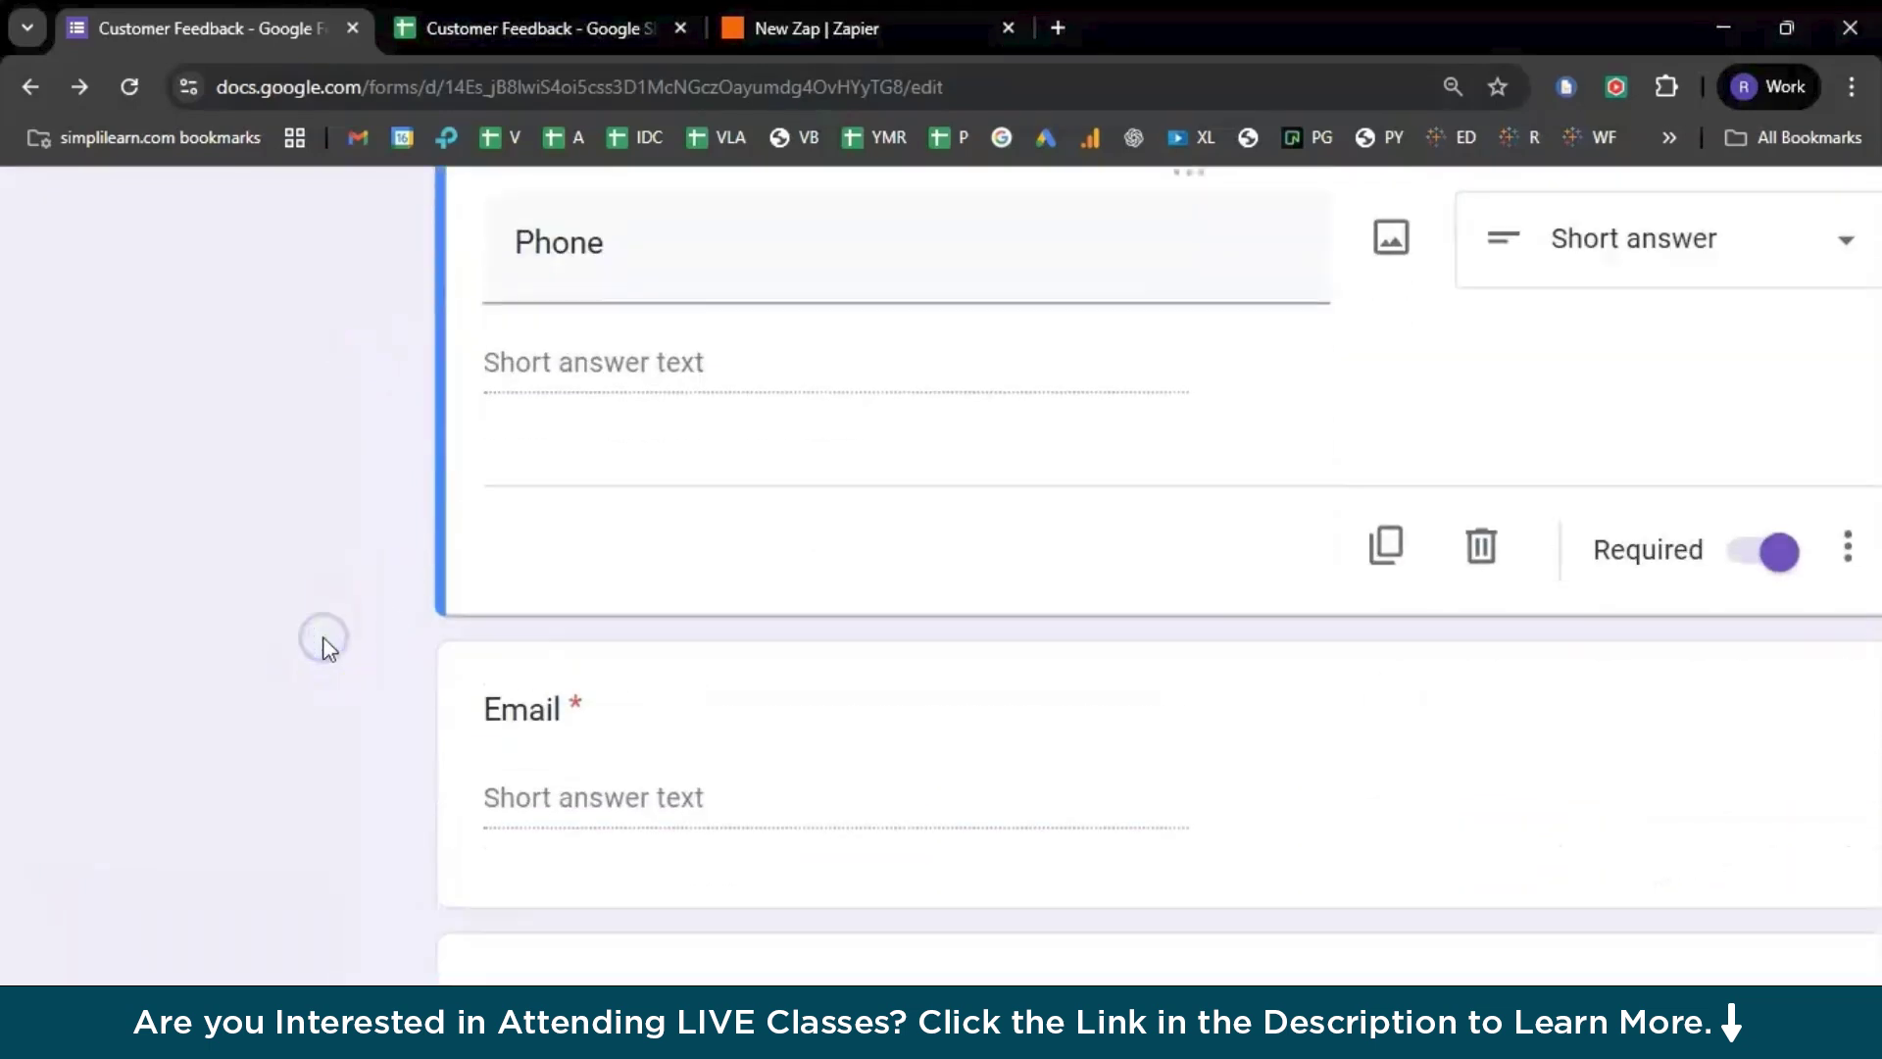
pyautogui.scroll(-9, 437, 556)
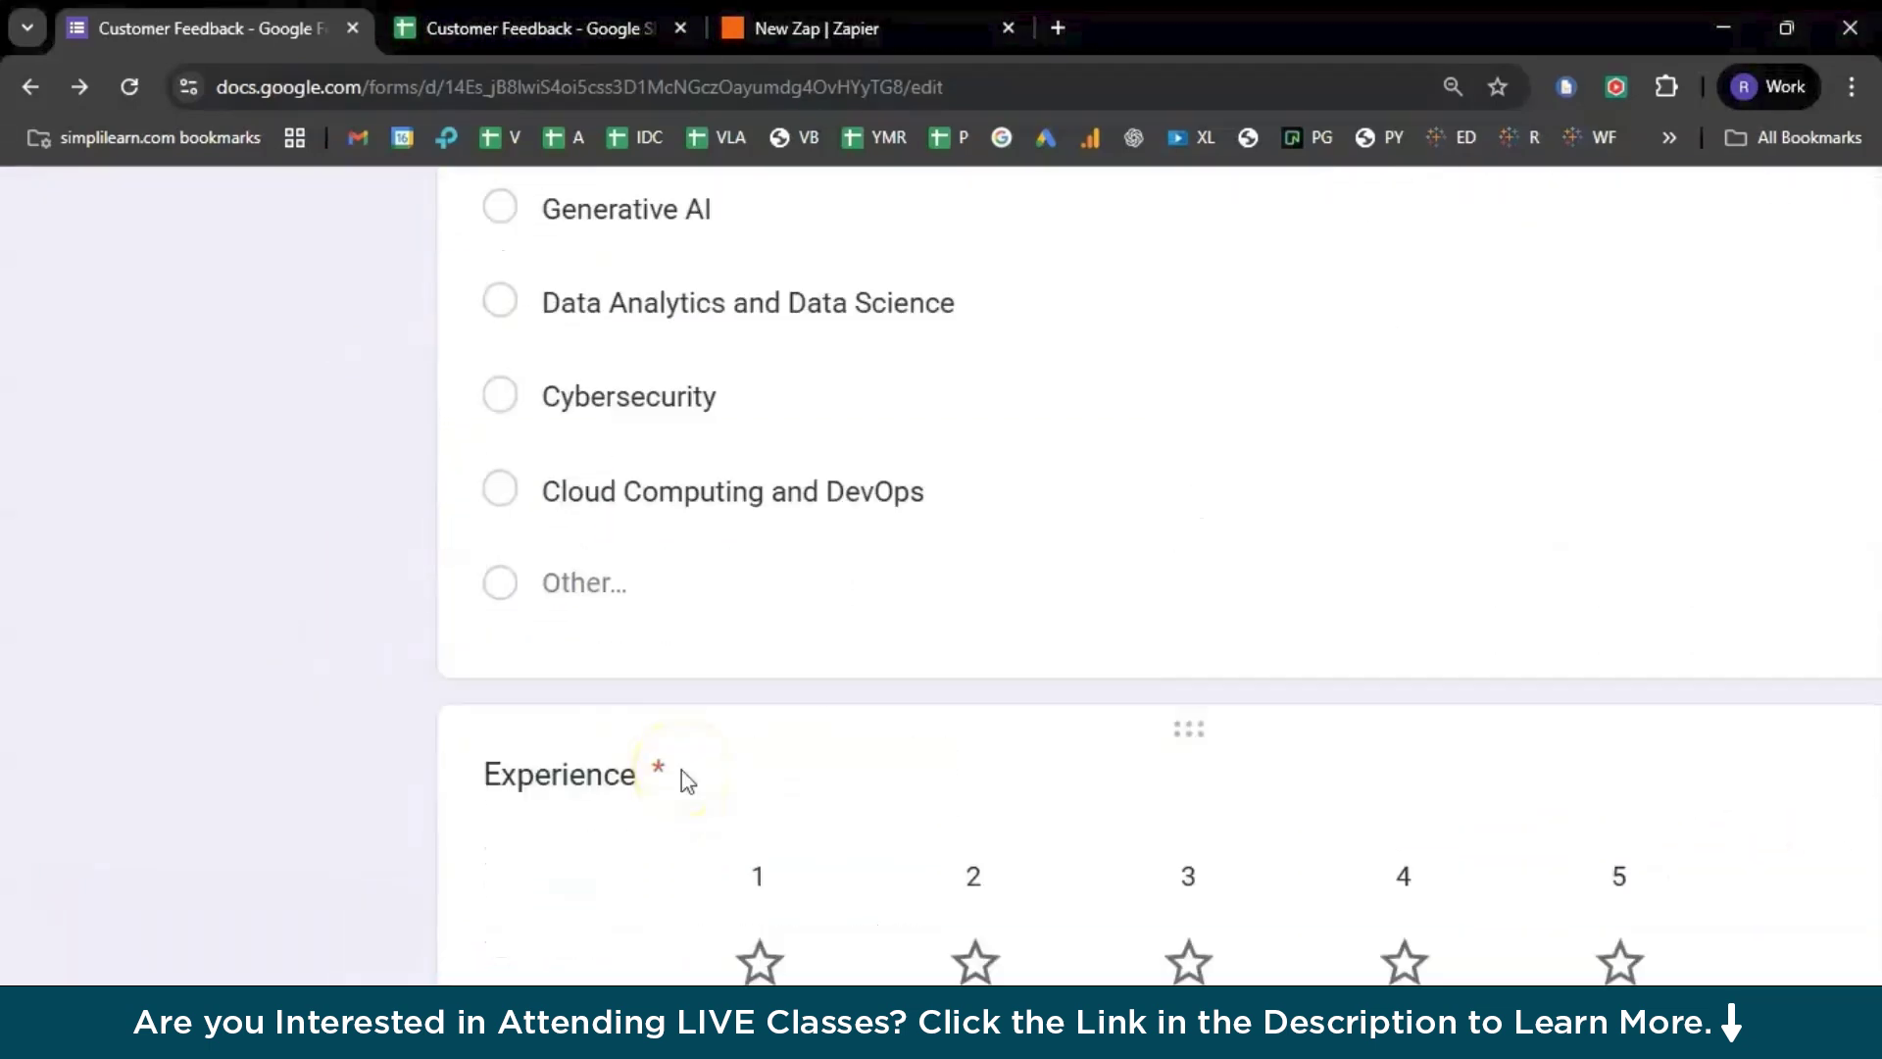
pyautogui.hotkey('ctrl', '-')
pyautogui.scroll(3, 882, 637)
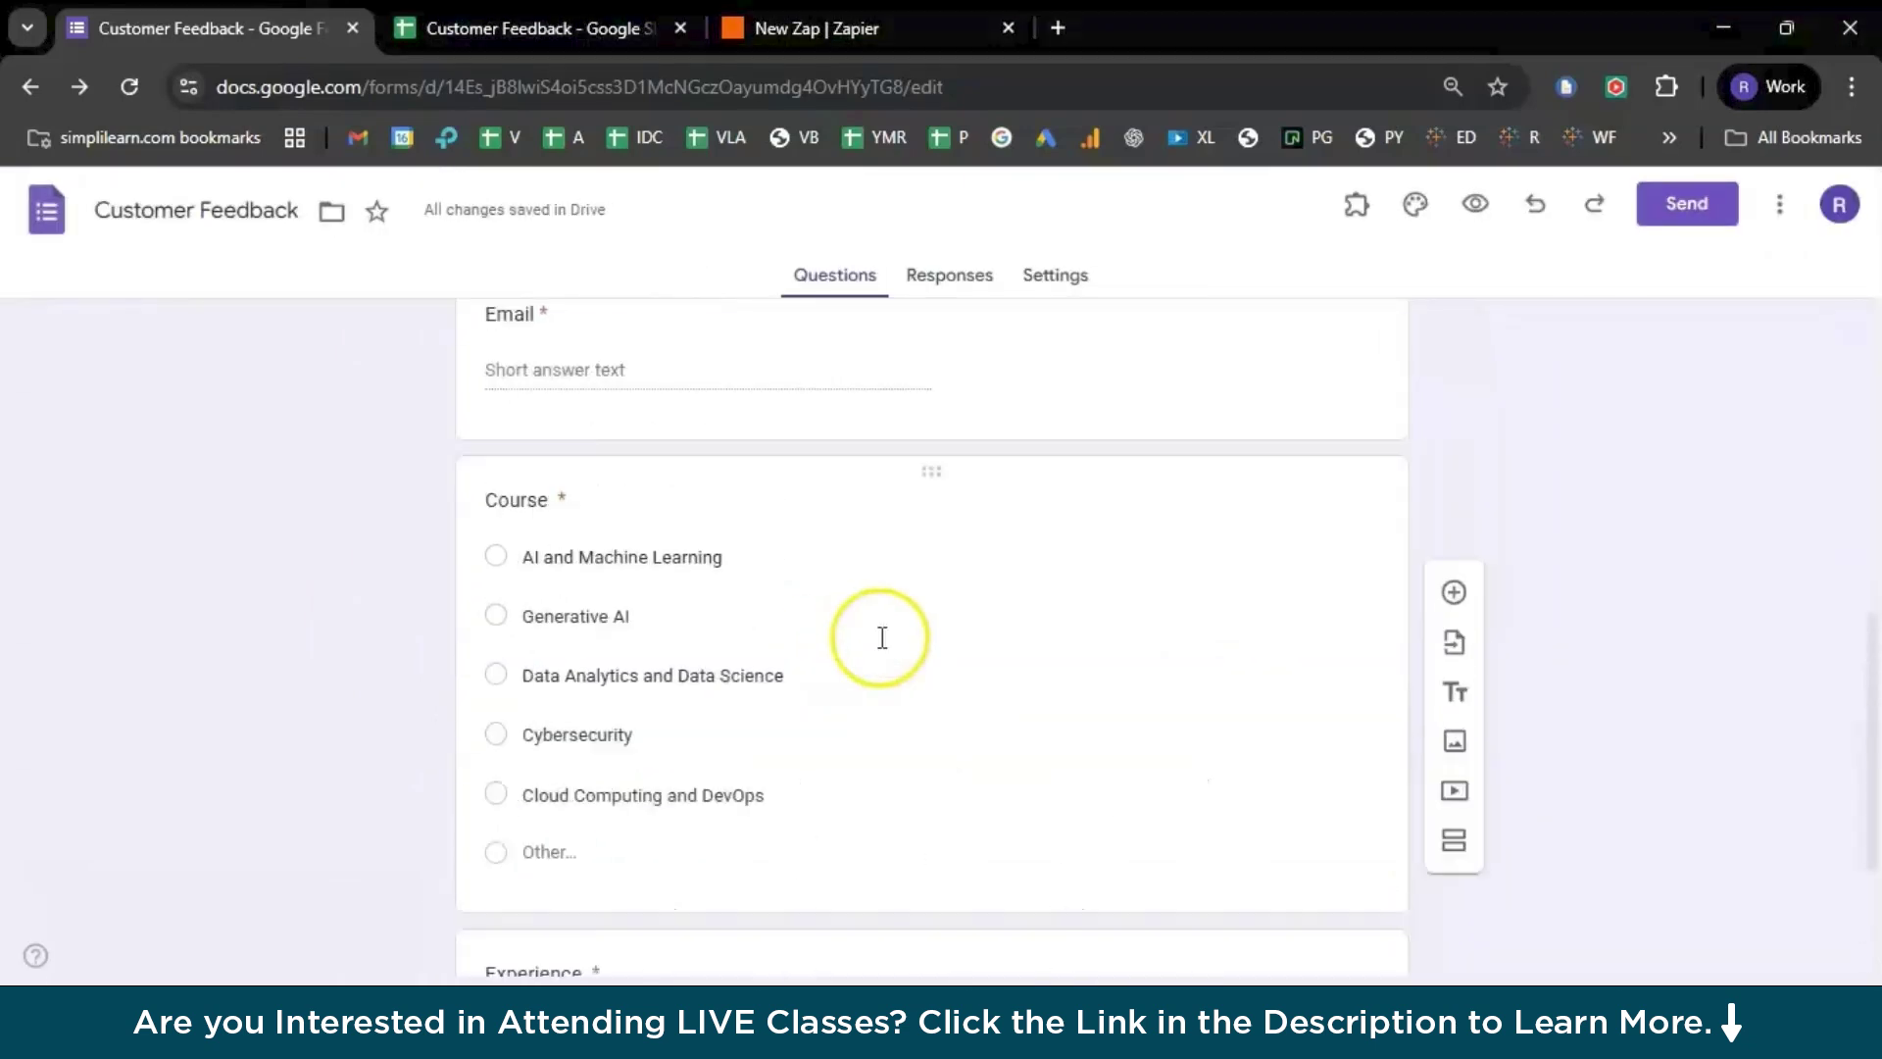
pyautogui.scroll(5, 874, 639)
# - Look over the form's Settings, then view its Responses page showing 0 responses
pyautogui.click(1041, 287)
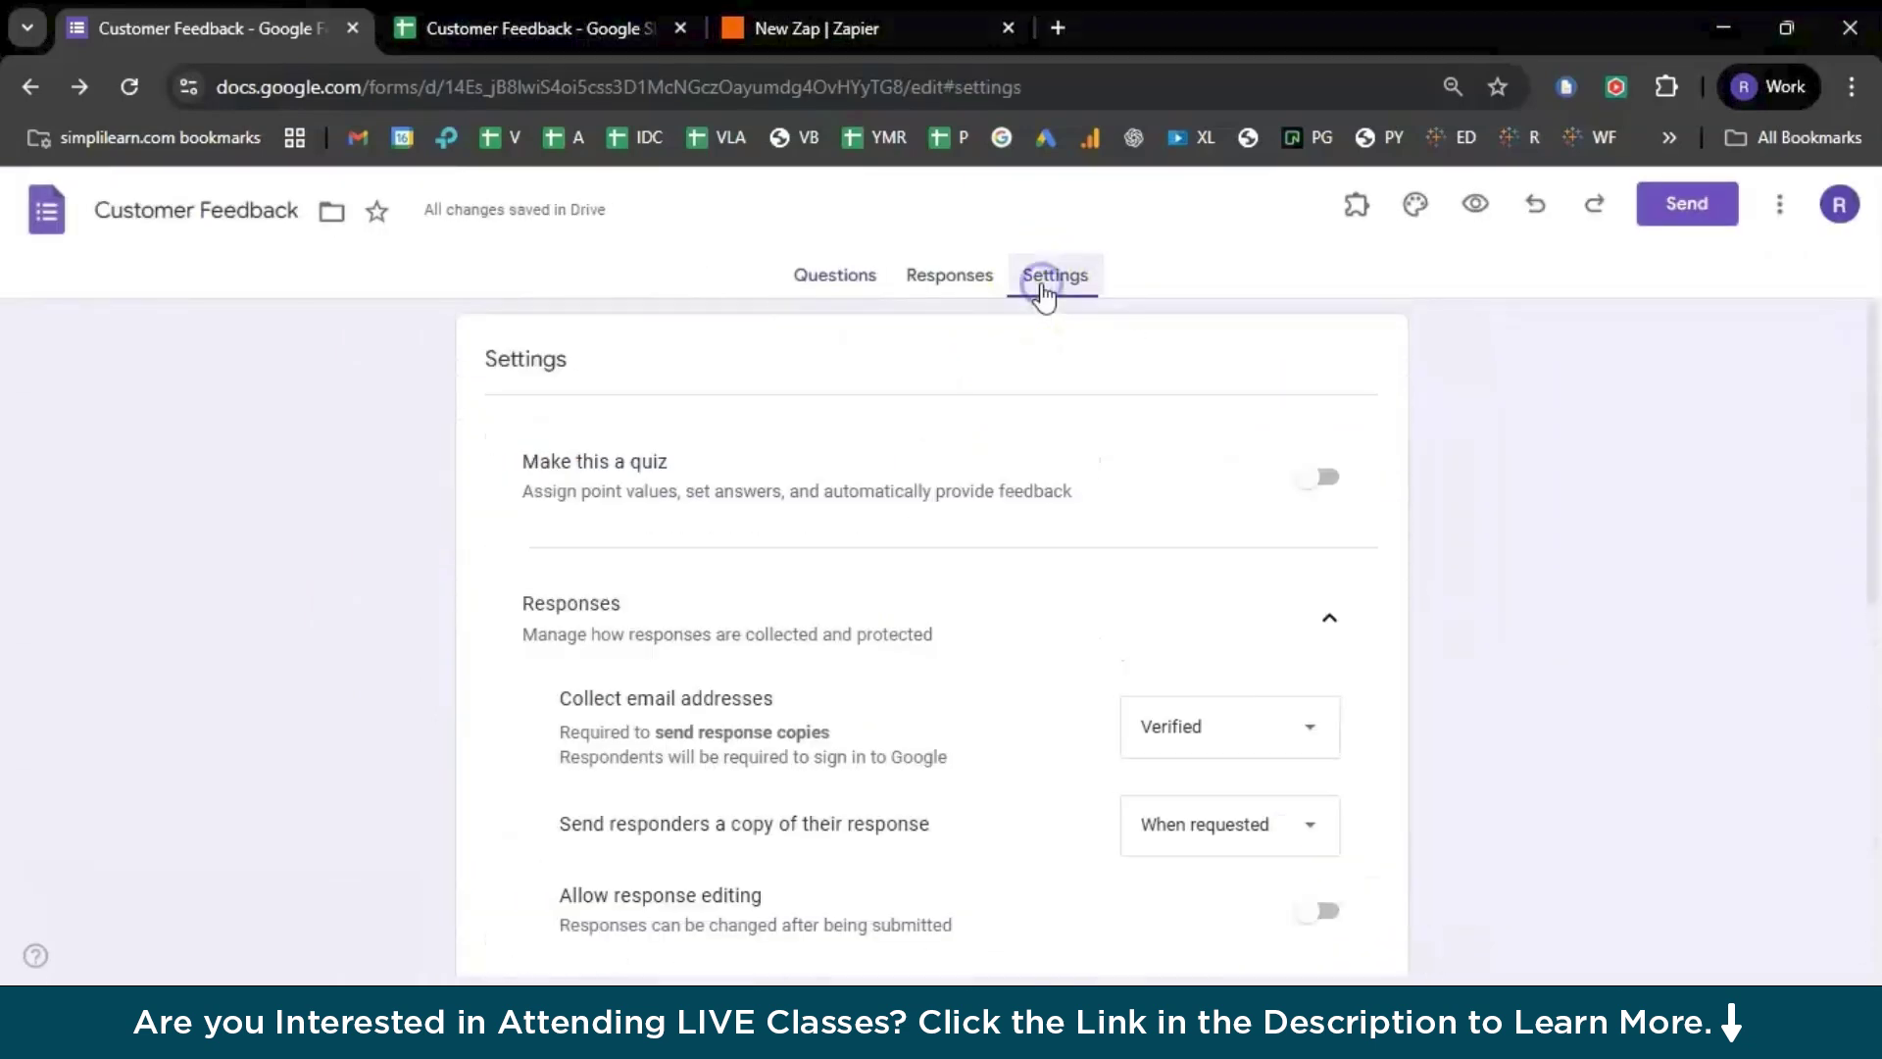
pyautogui.scroll(-2, 1127, 804)
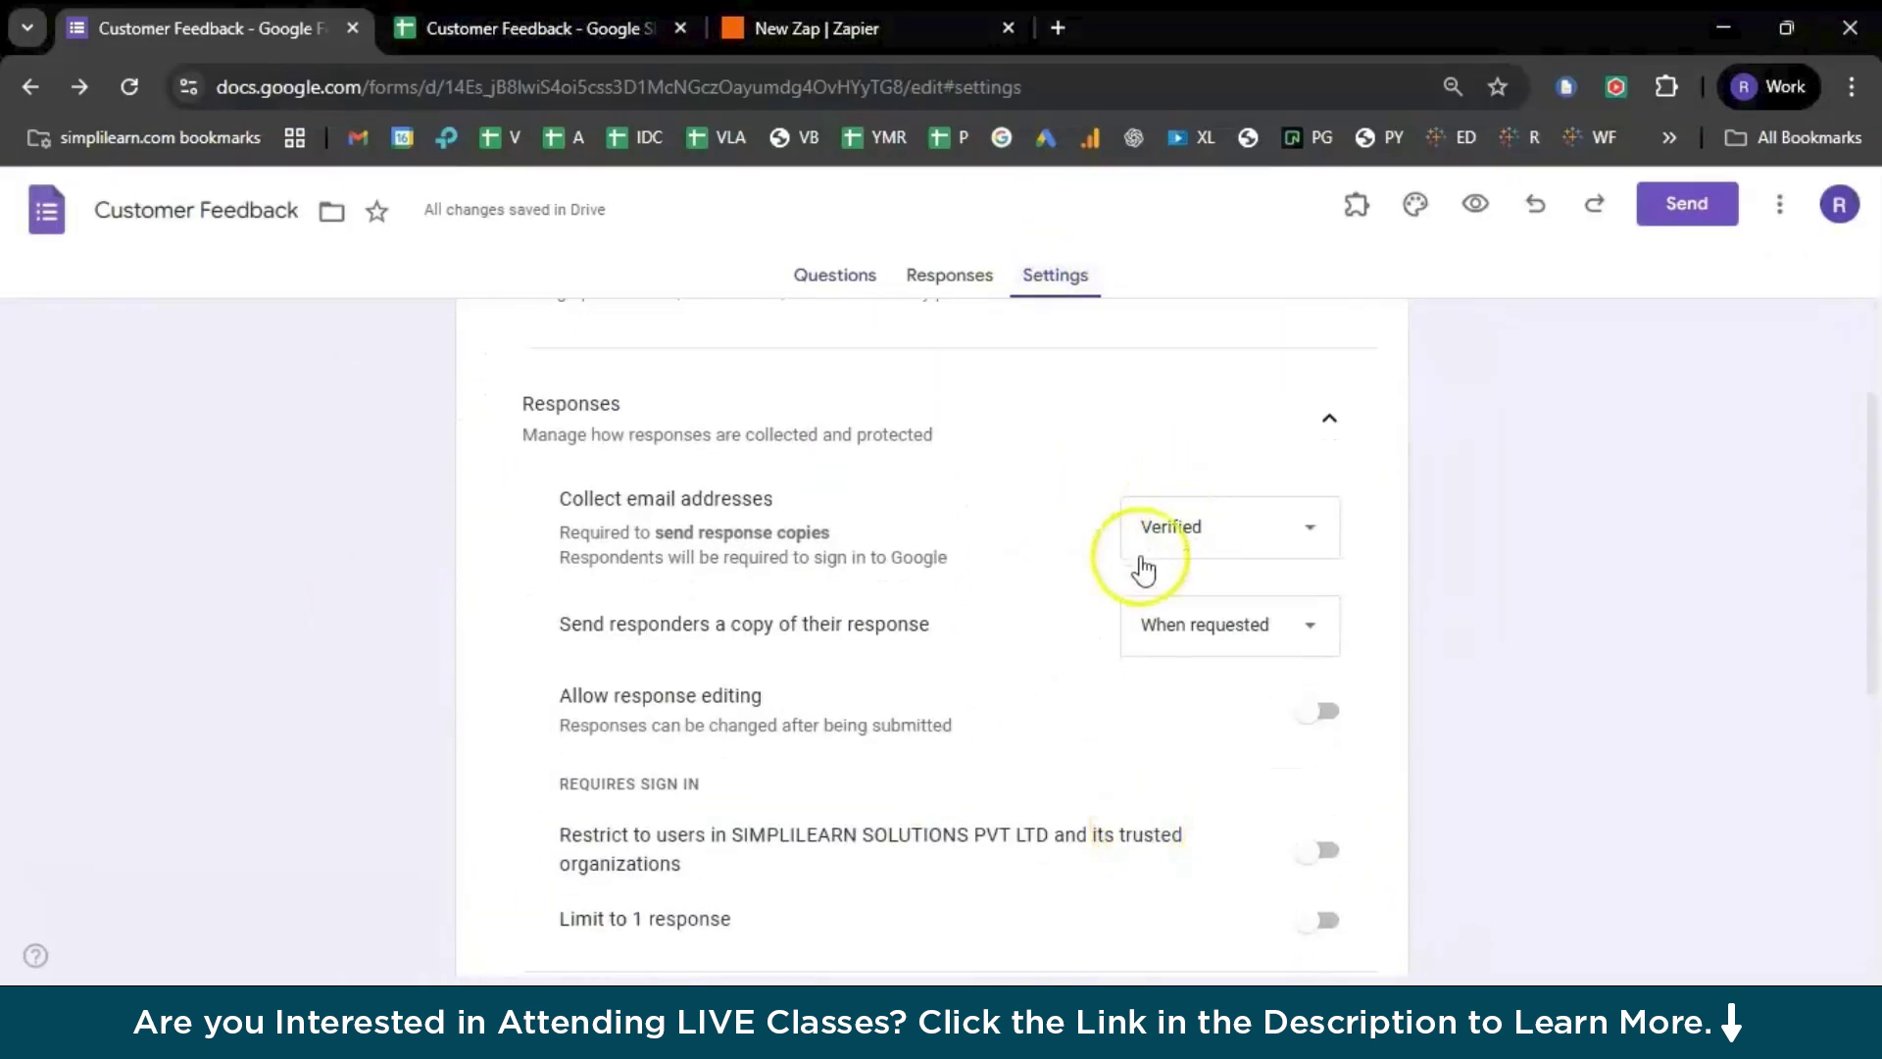
pyautogui.click(956, 277)
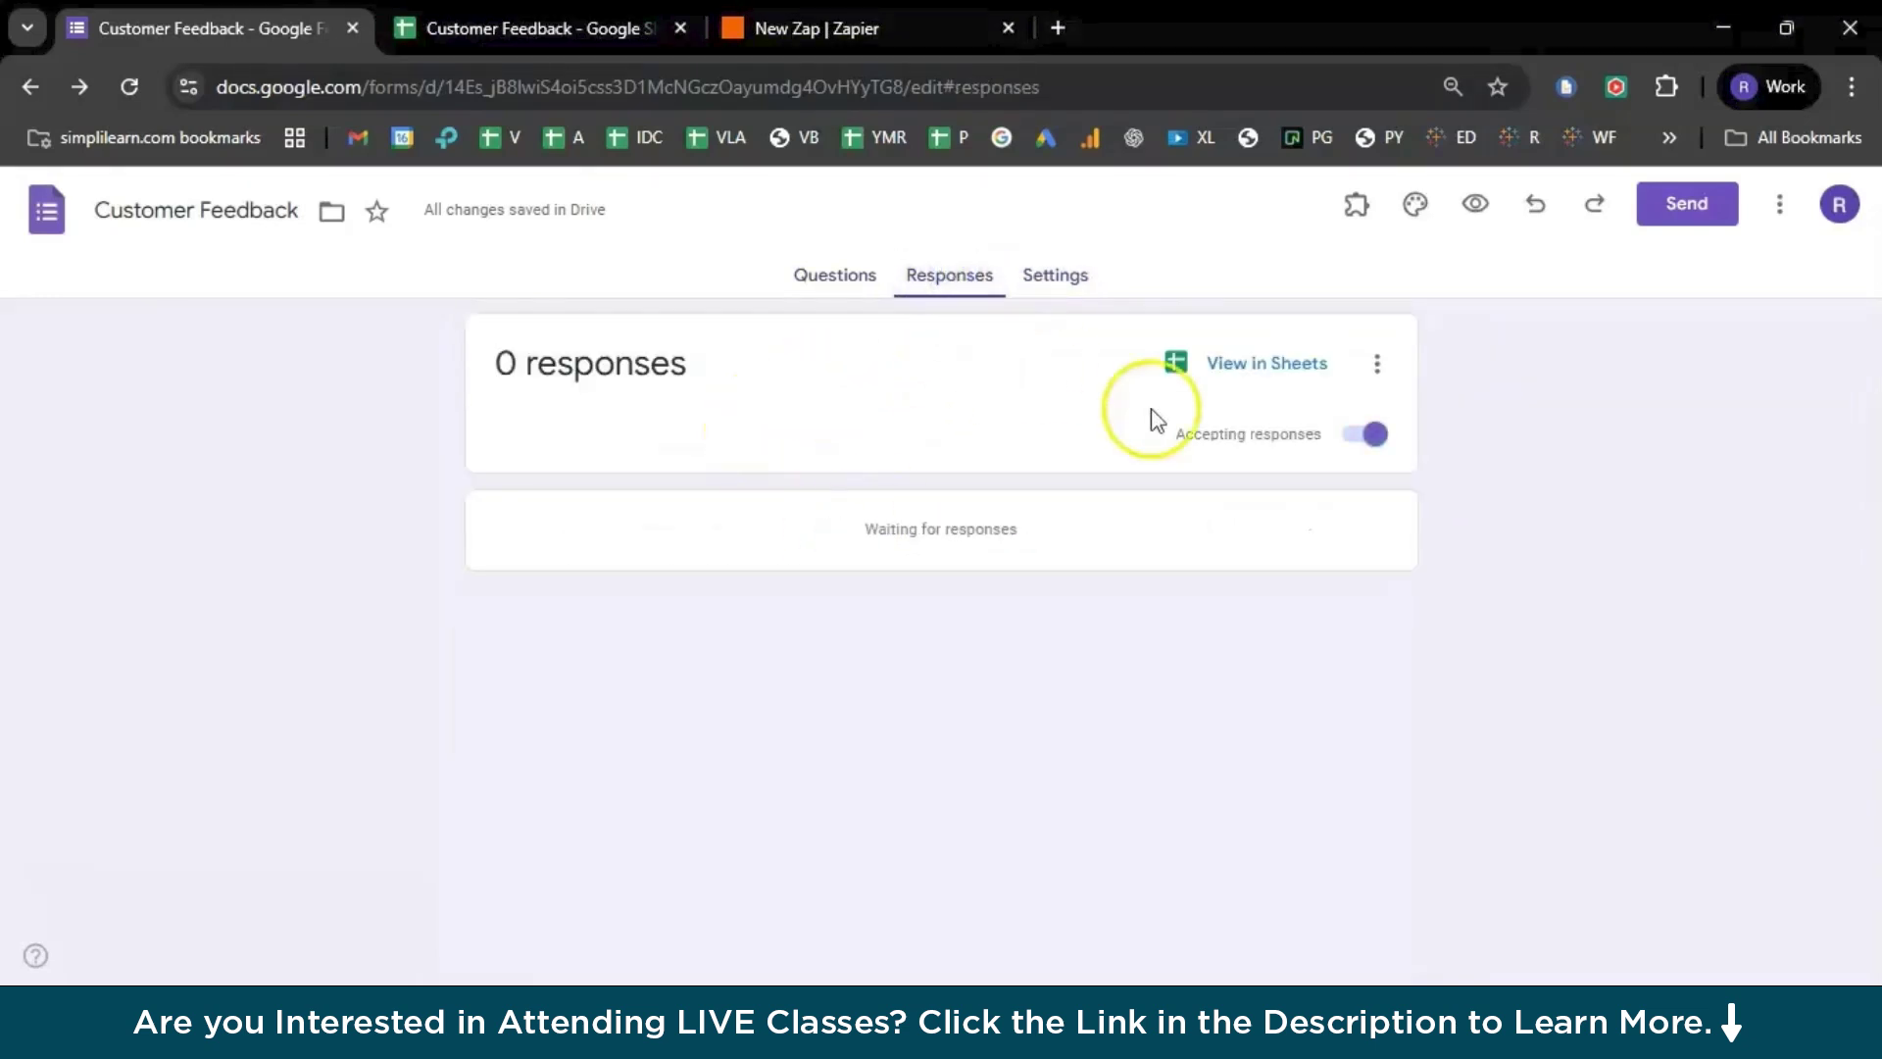
# - Check the empty Customer Feedback response sheet, dismiss the notifications tip, and return to the Zap
pyautogui.click(540, 37)
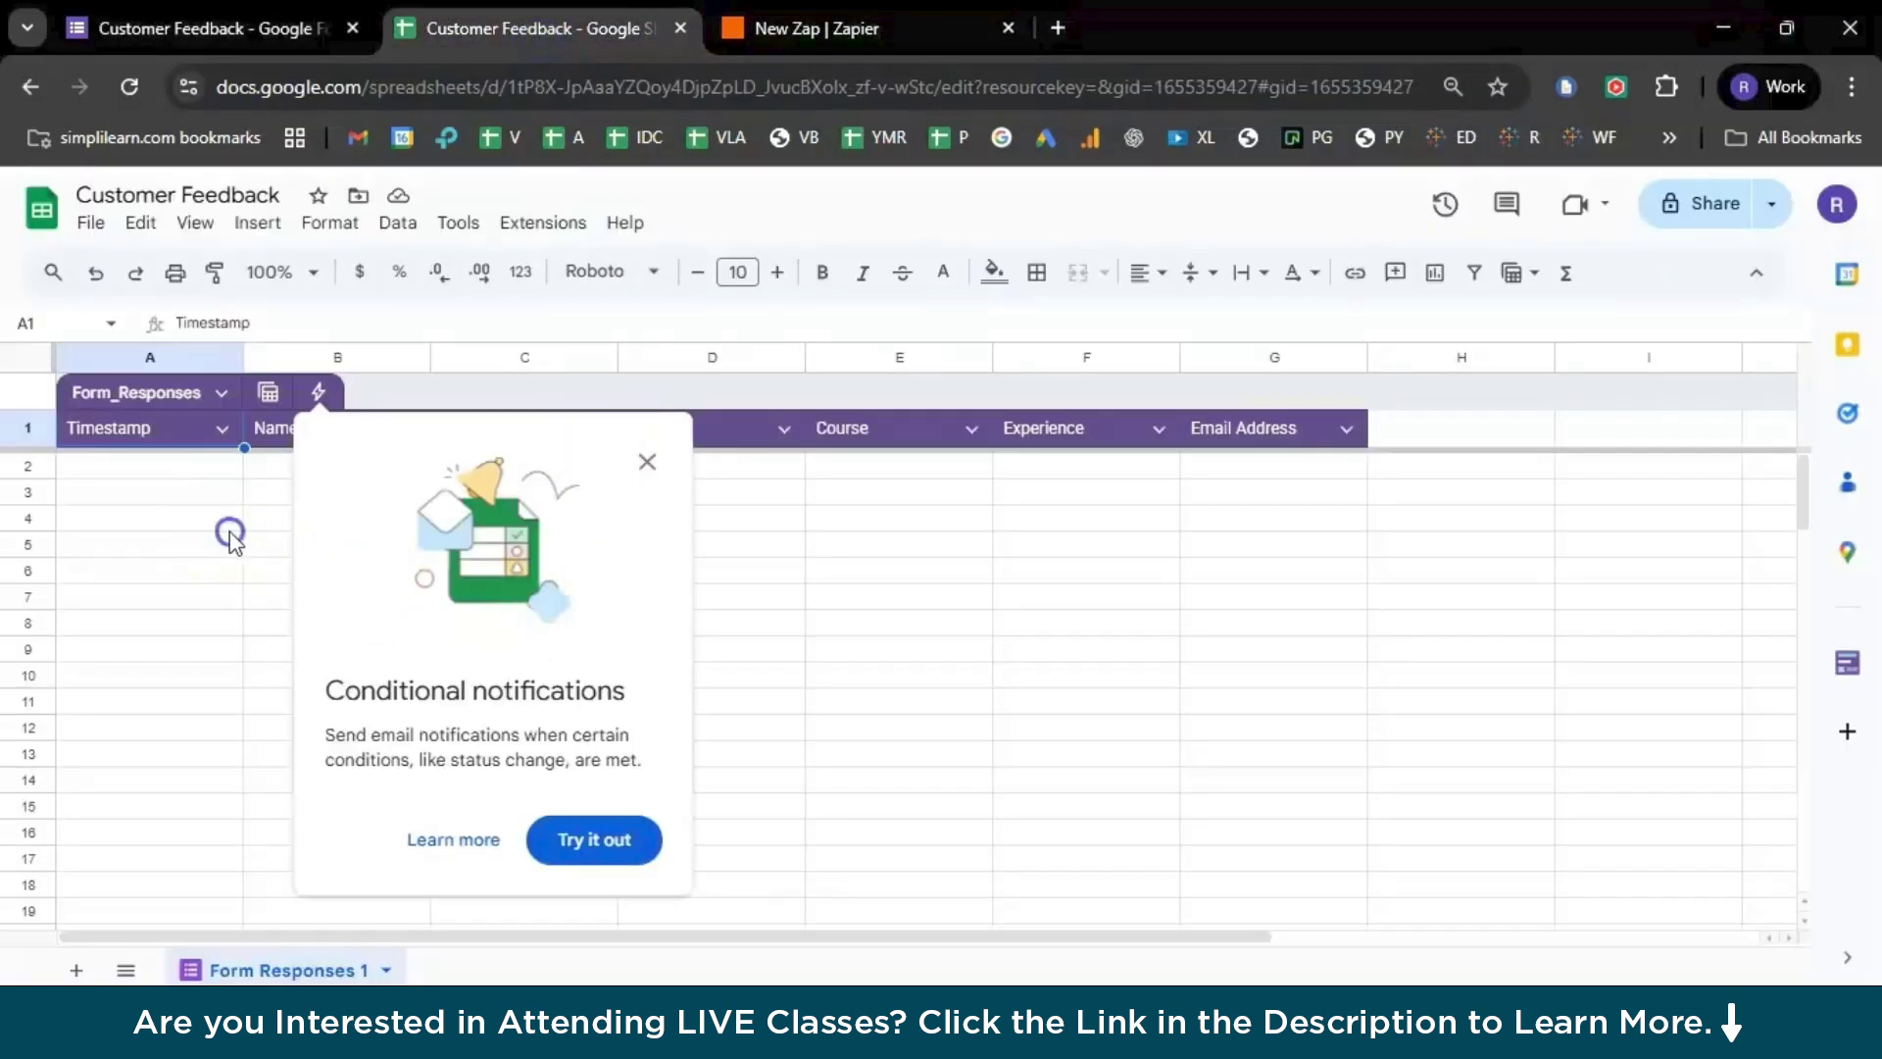
pyautogui.click(231, 530)
pyautogui.click(643, 461)
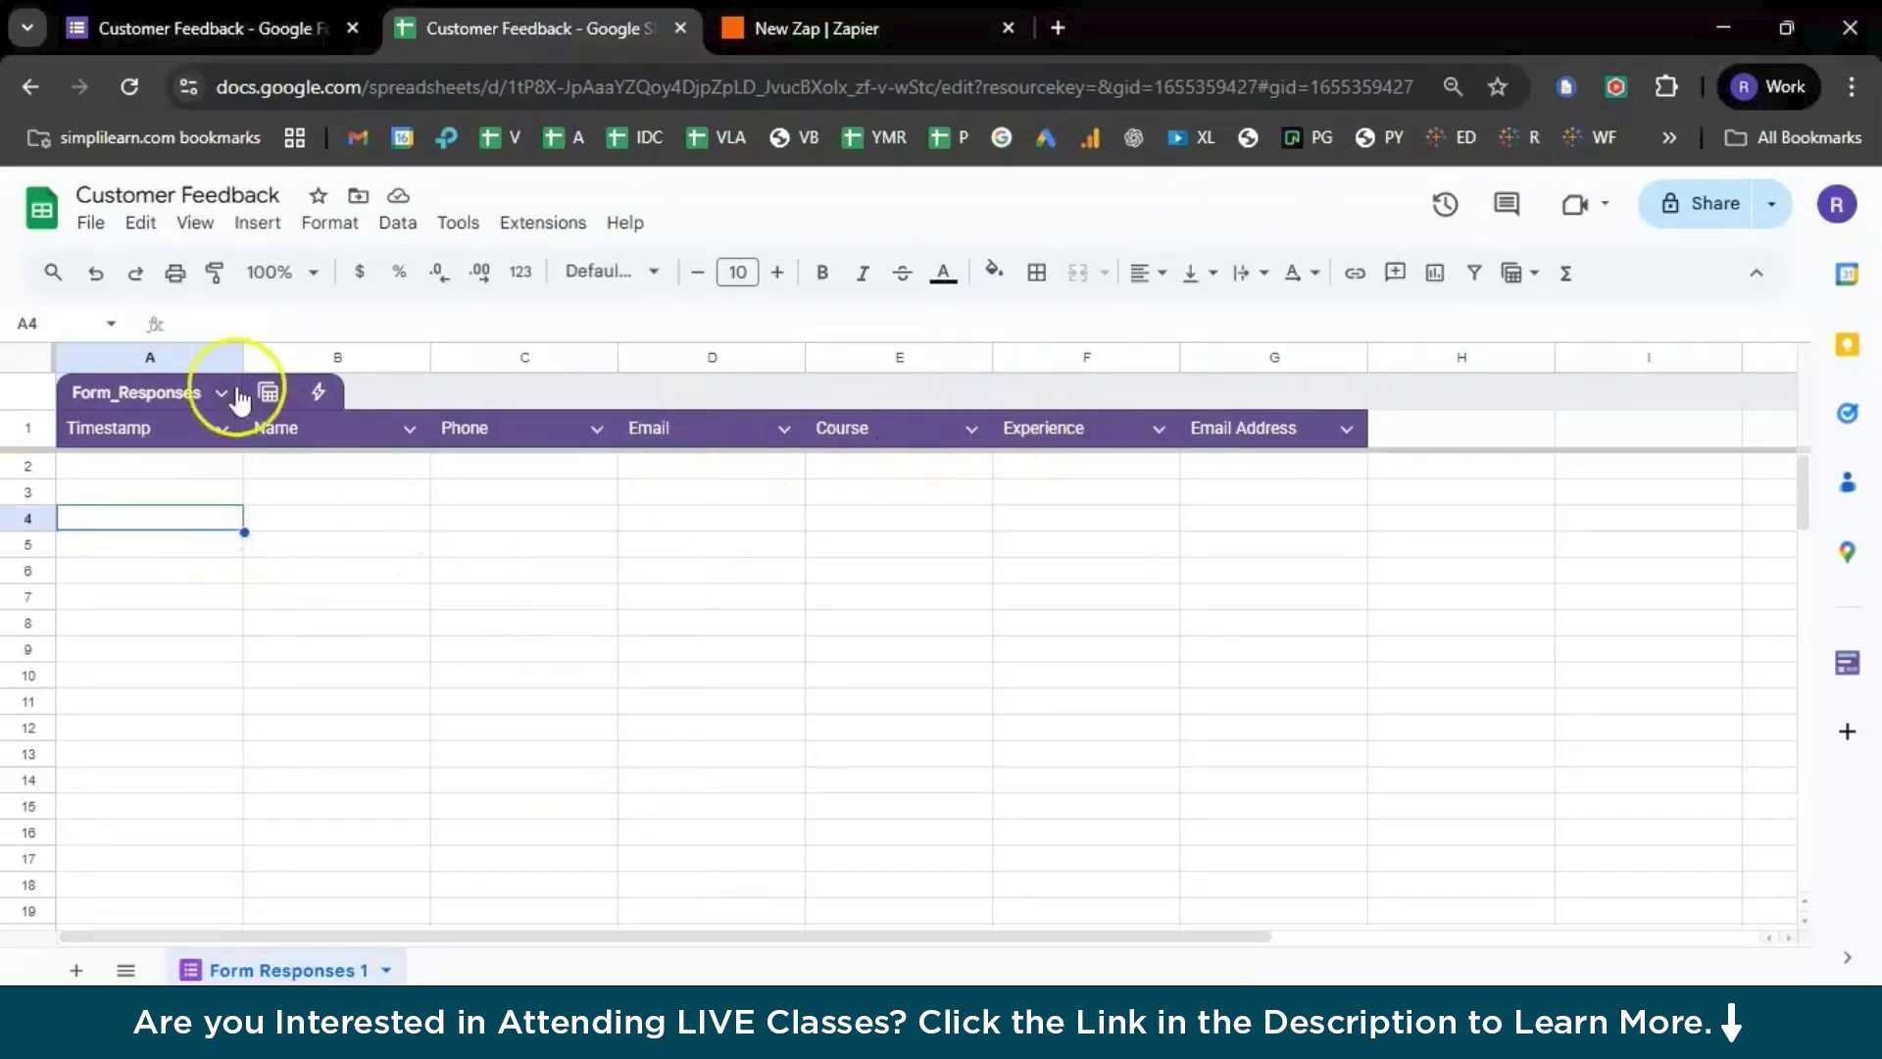
pyautogui.click(813, 28)
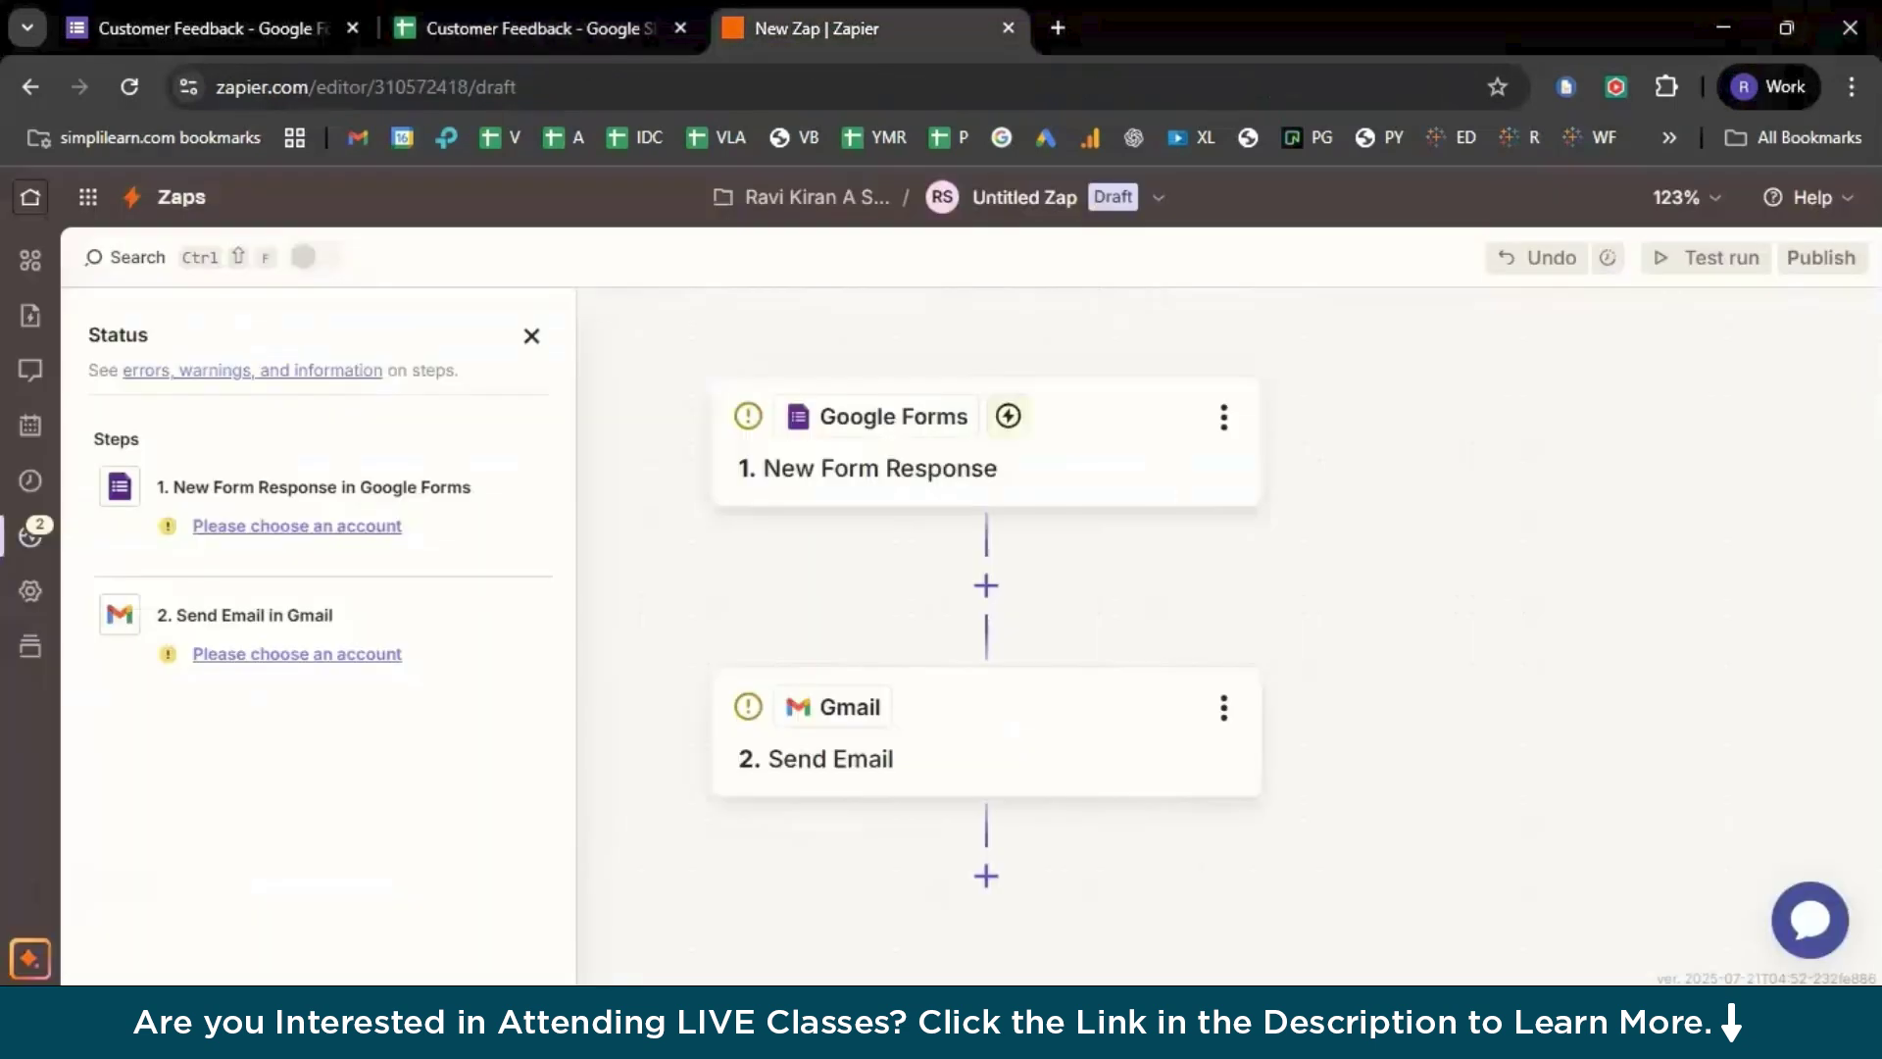
# - Connect a Google Forms account to the New Form Response trigger
pyautogui.click(898, 428)
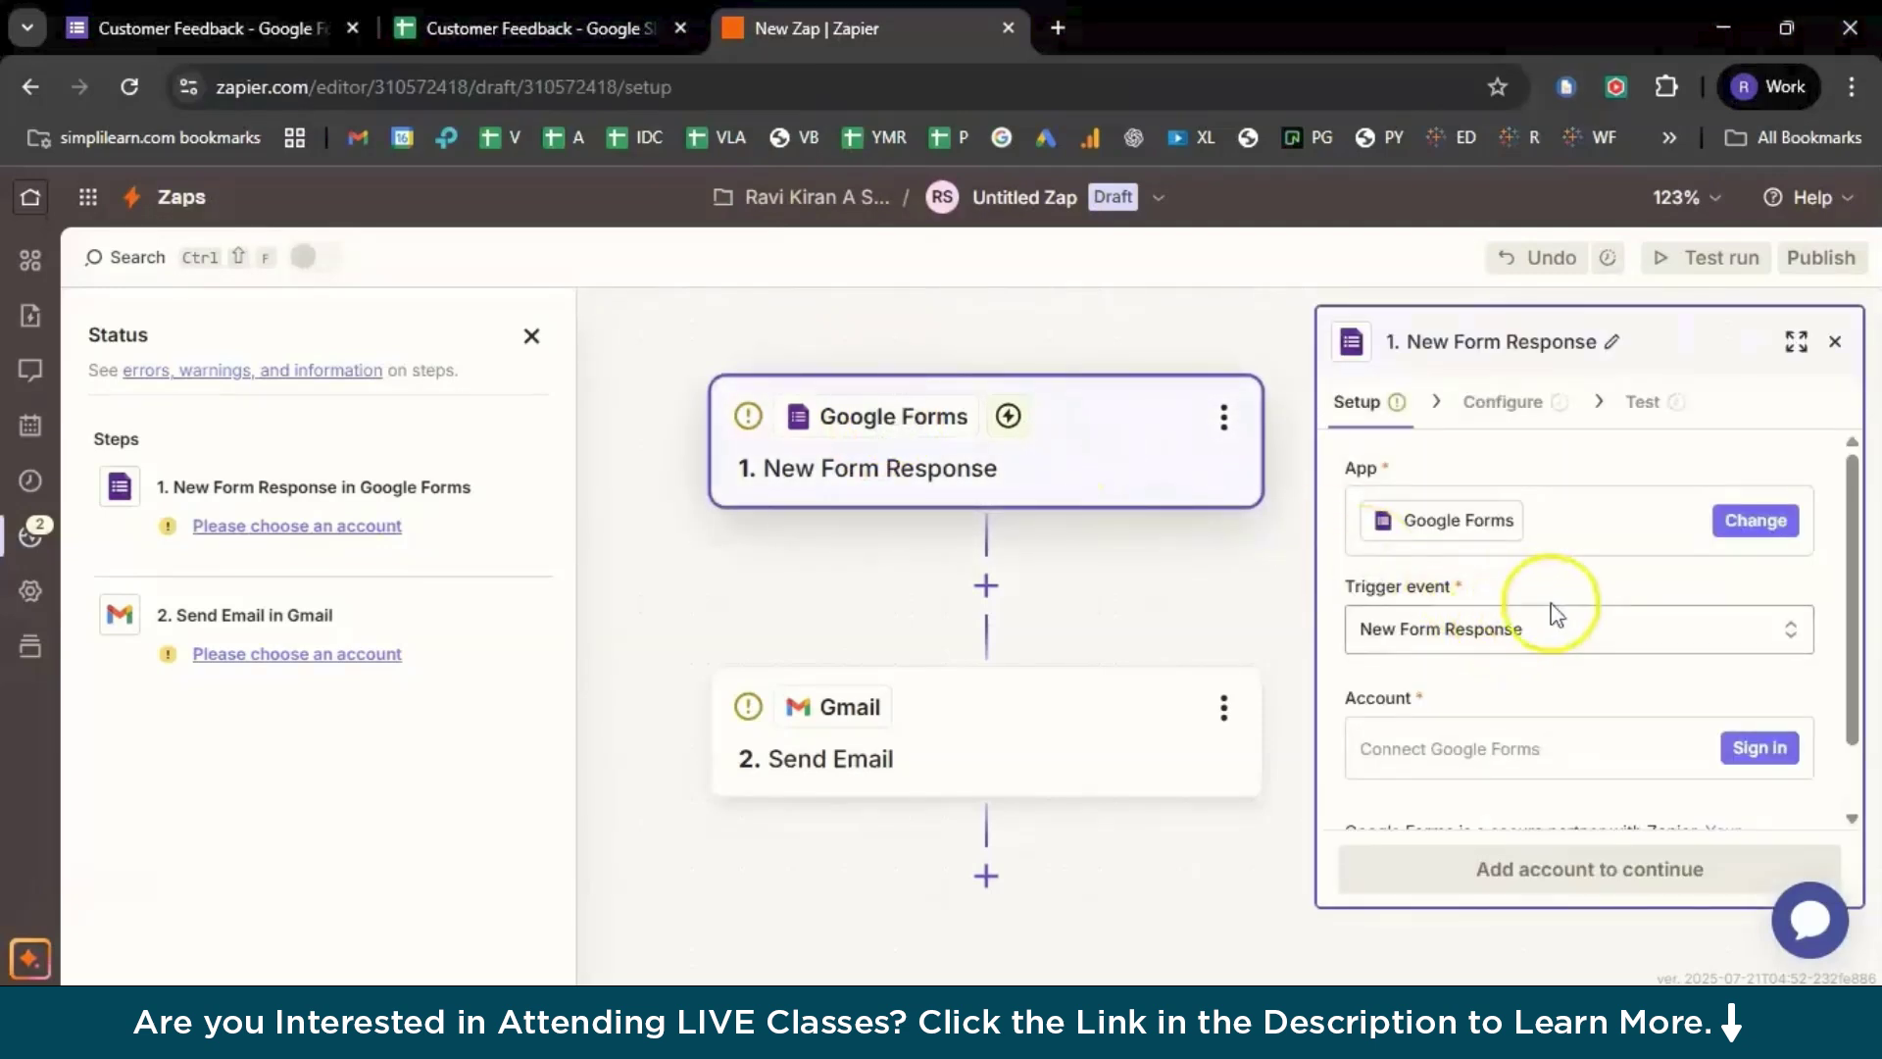
pyautogui.click(1598, 647)
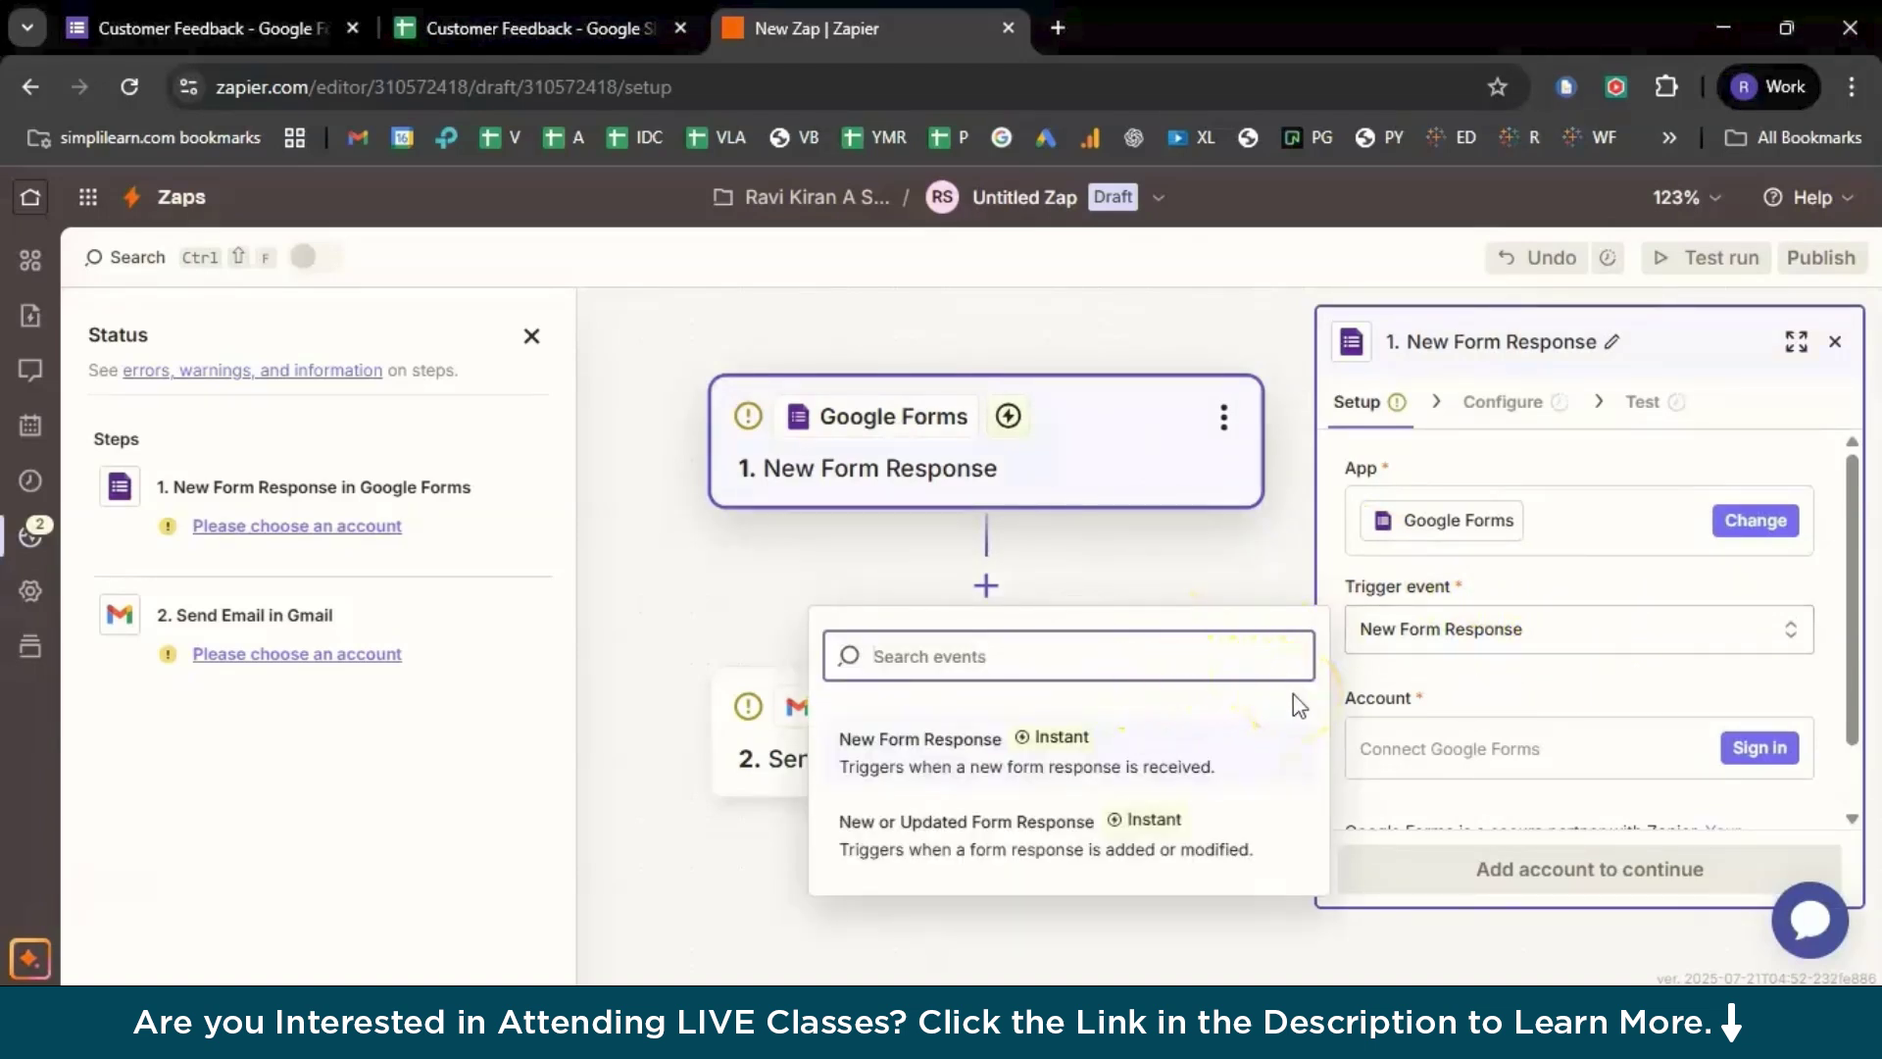
pyautogui.click(1651, 761)
pyautogui.click(1755, 748)
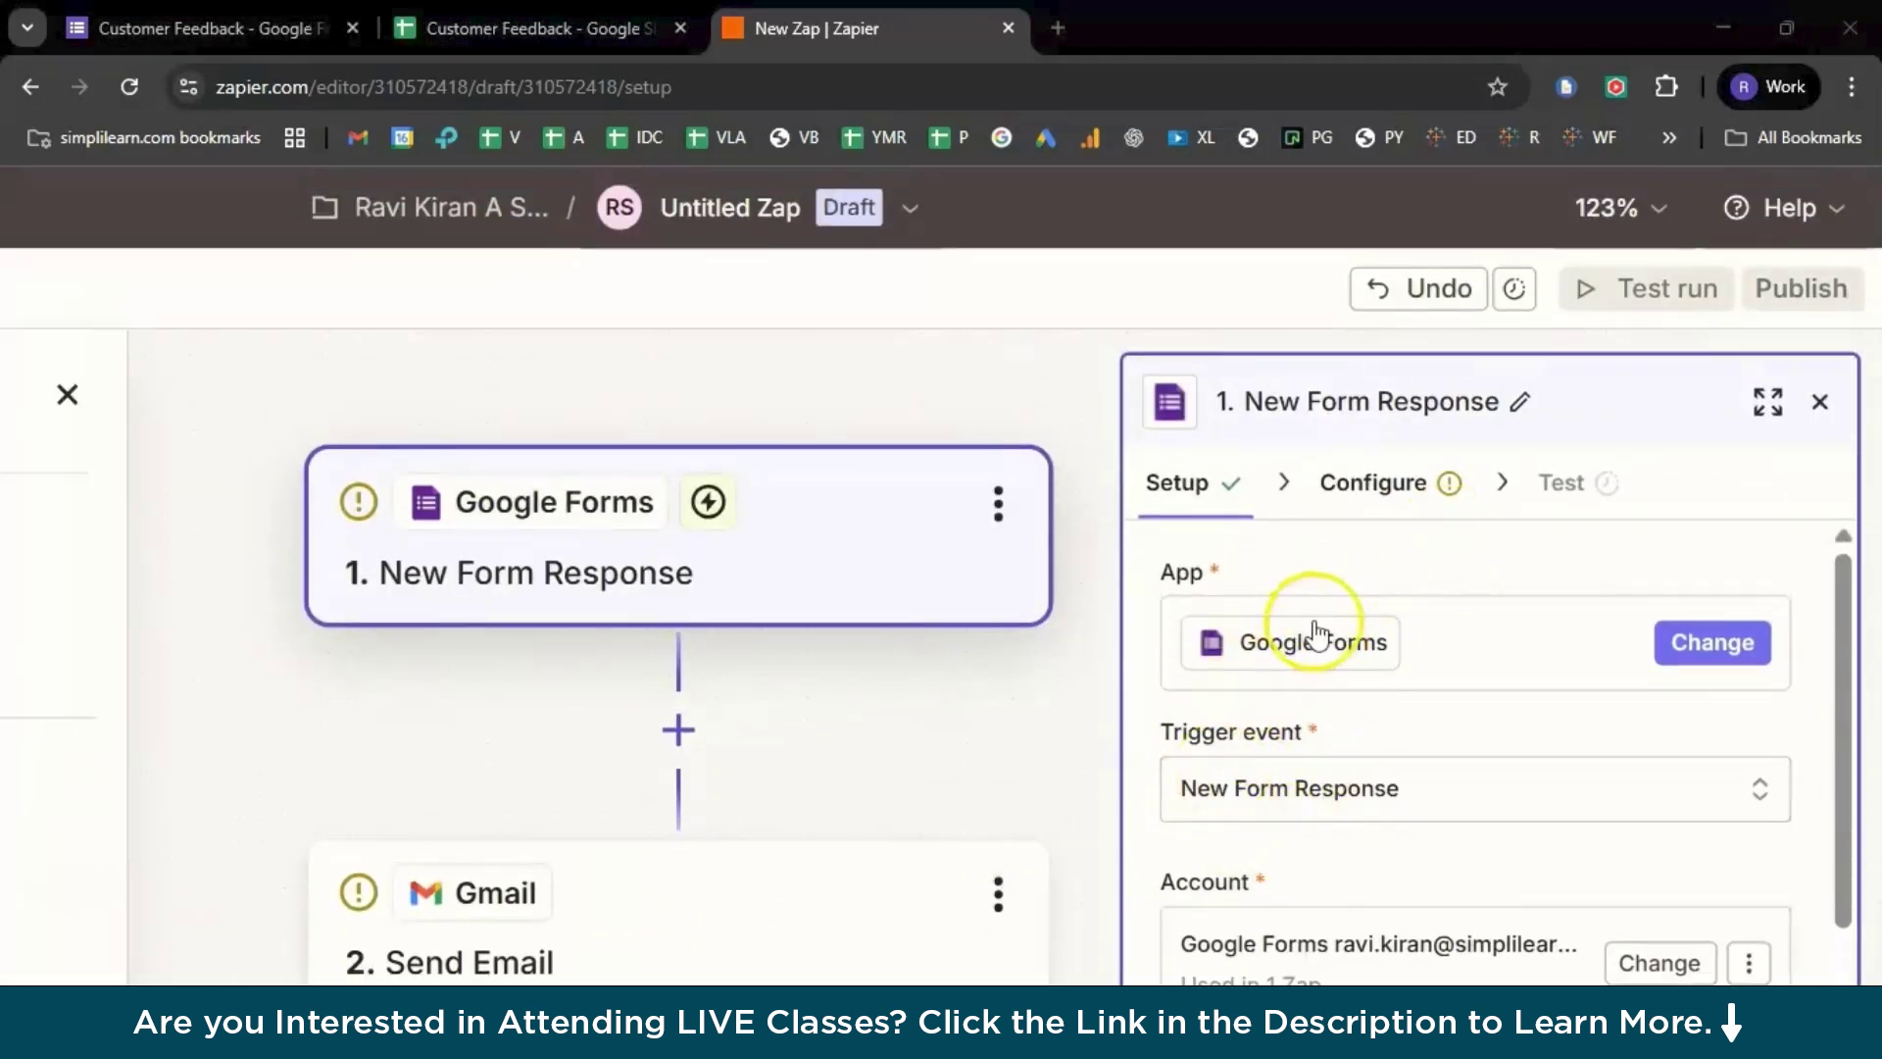
pyautogui.click(1349, 791)
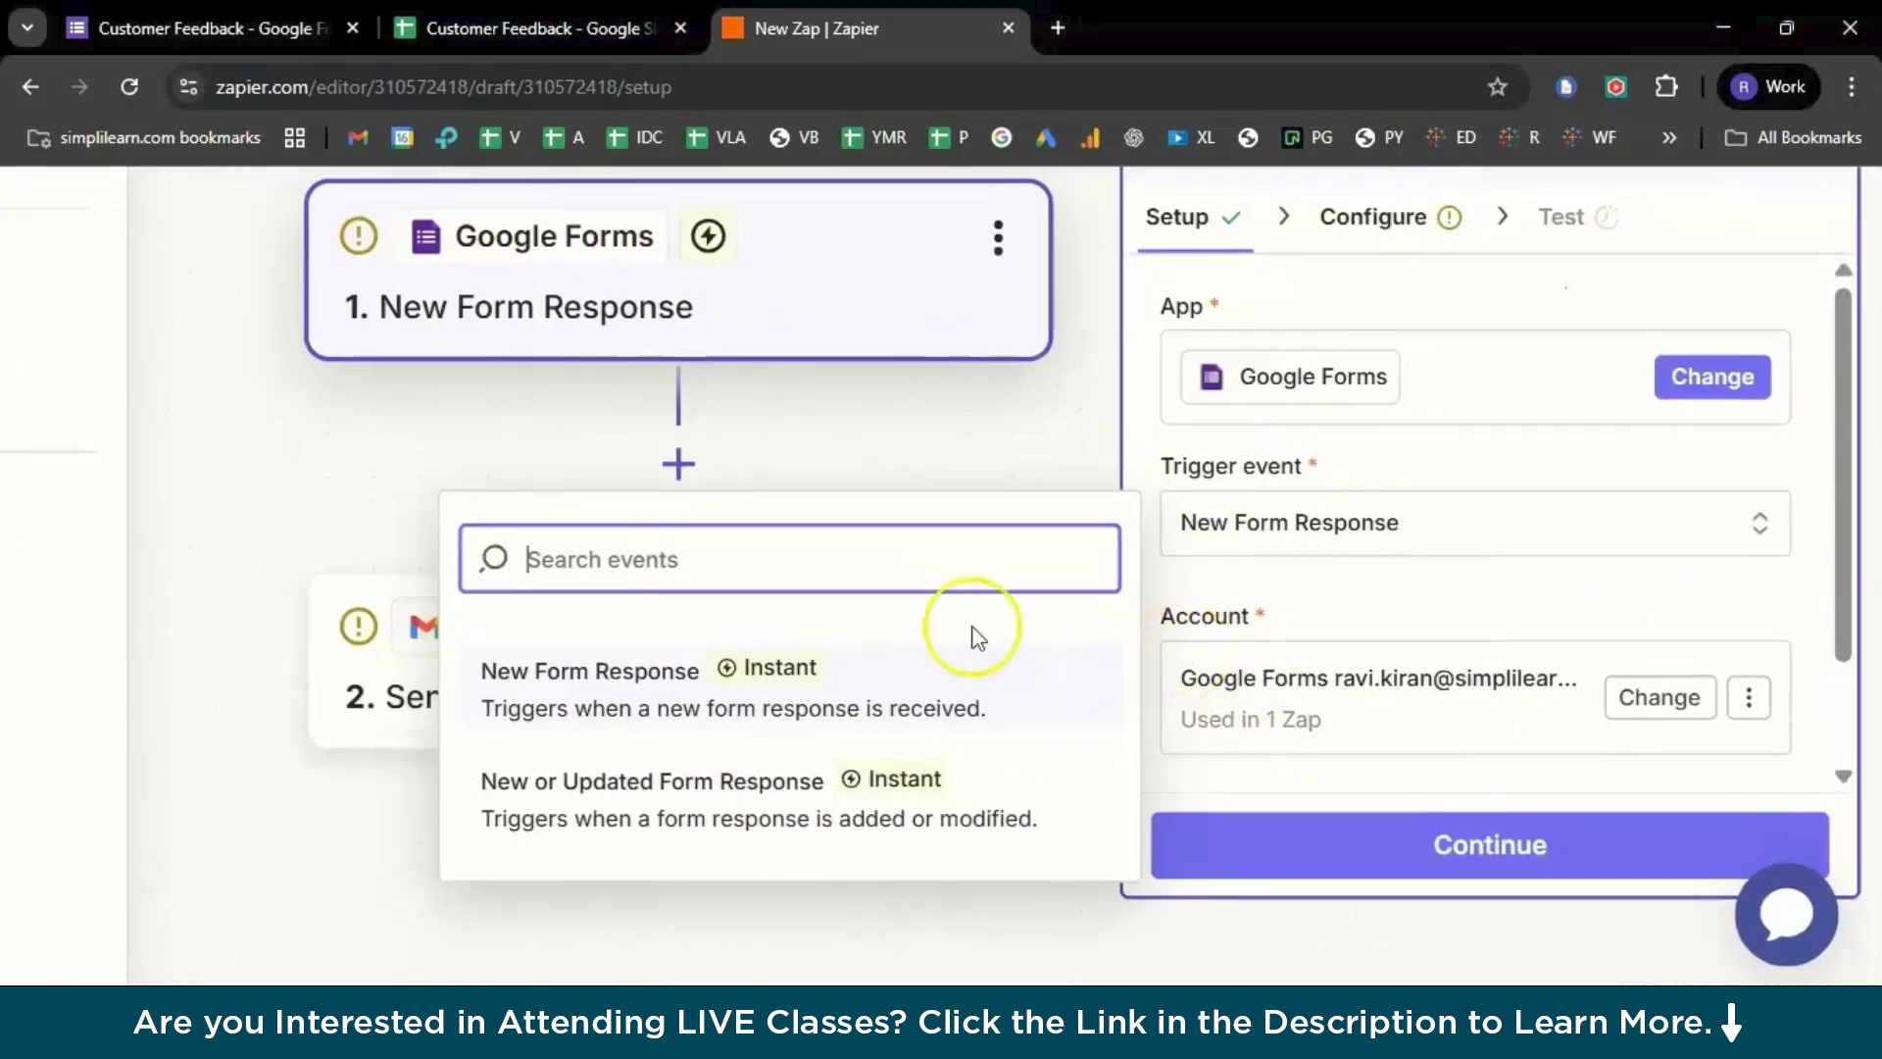
pyautogui.write('cu')
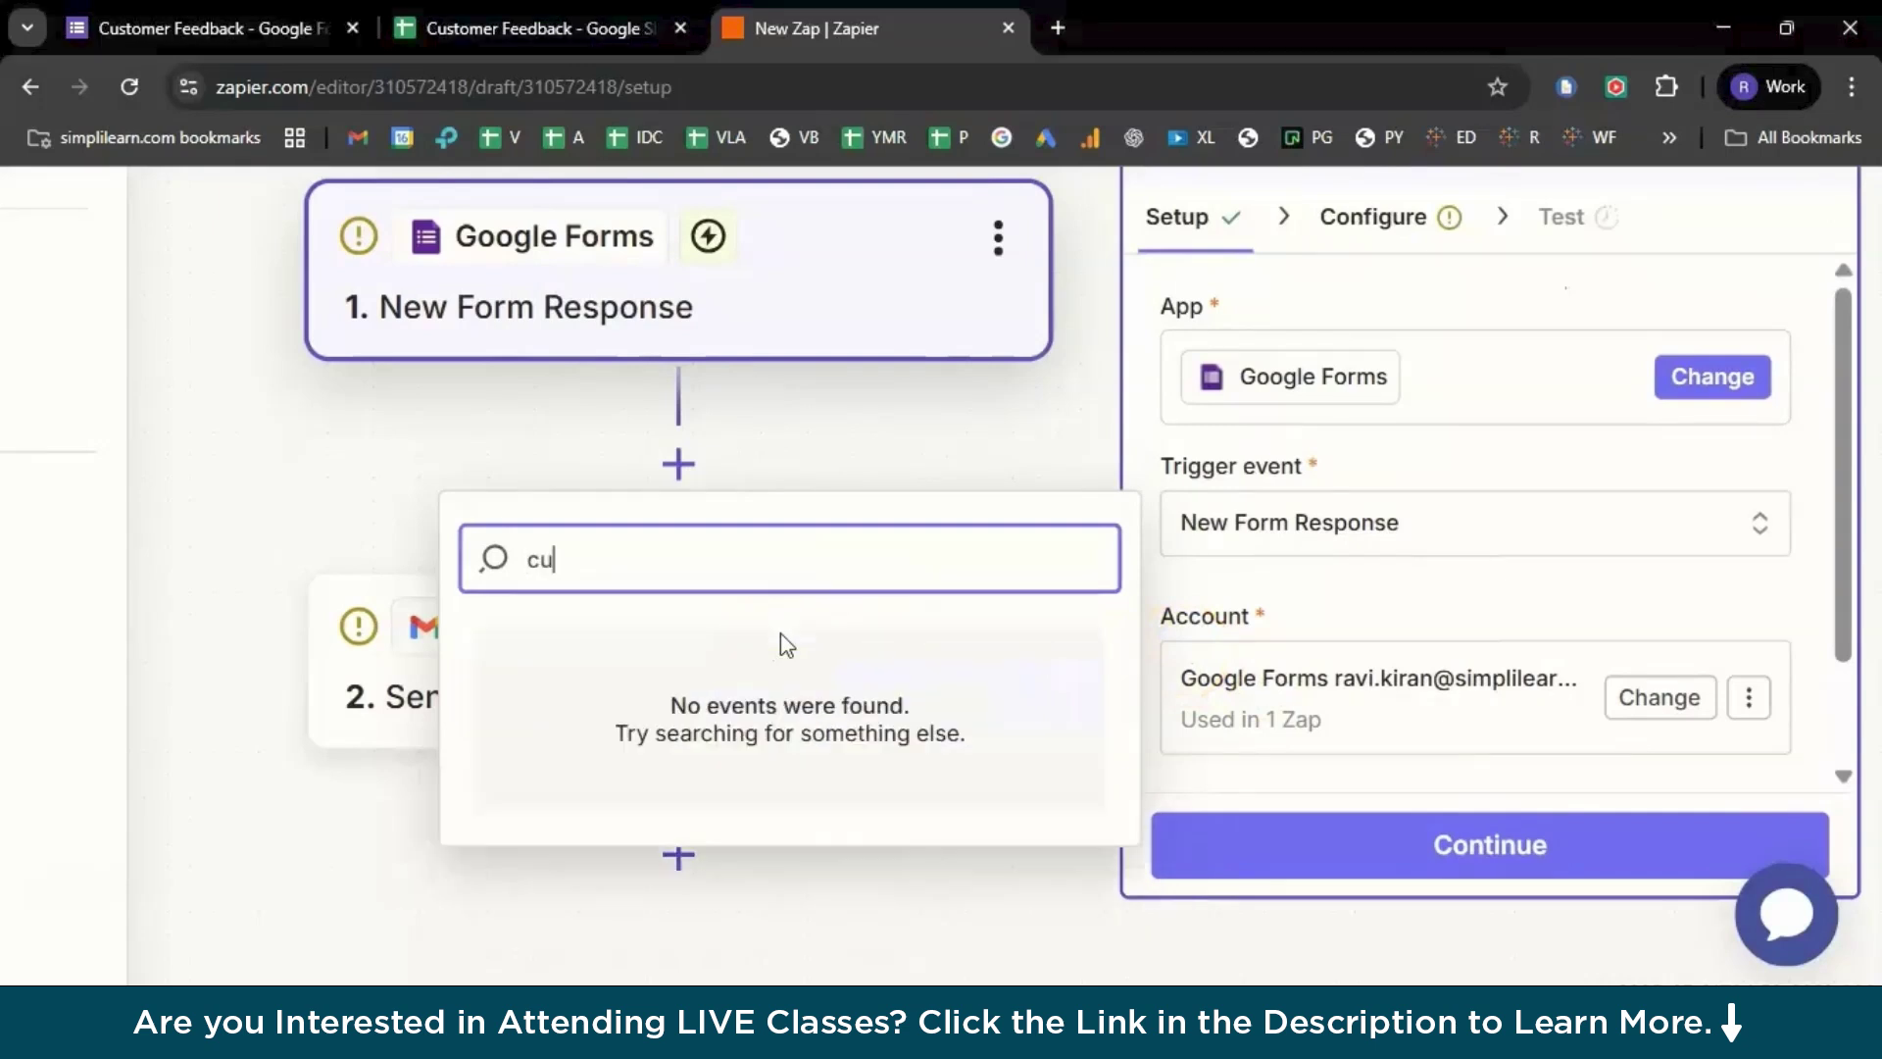
pyautogui.press('BackSpace')
pyautogui.press('BackSpace')
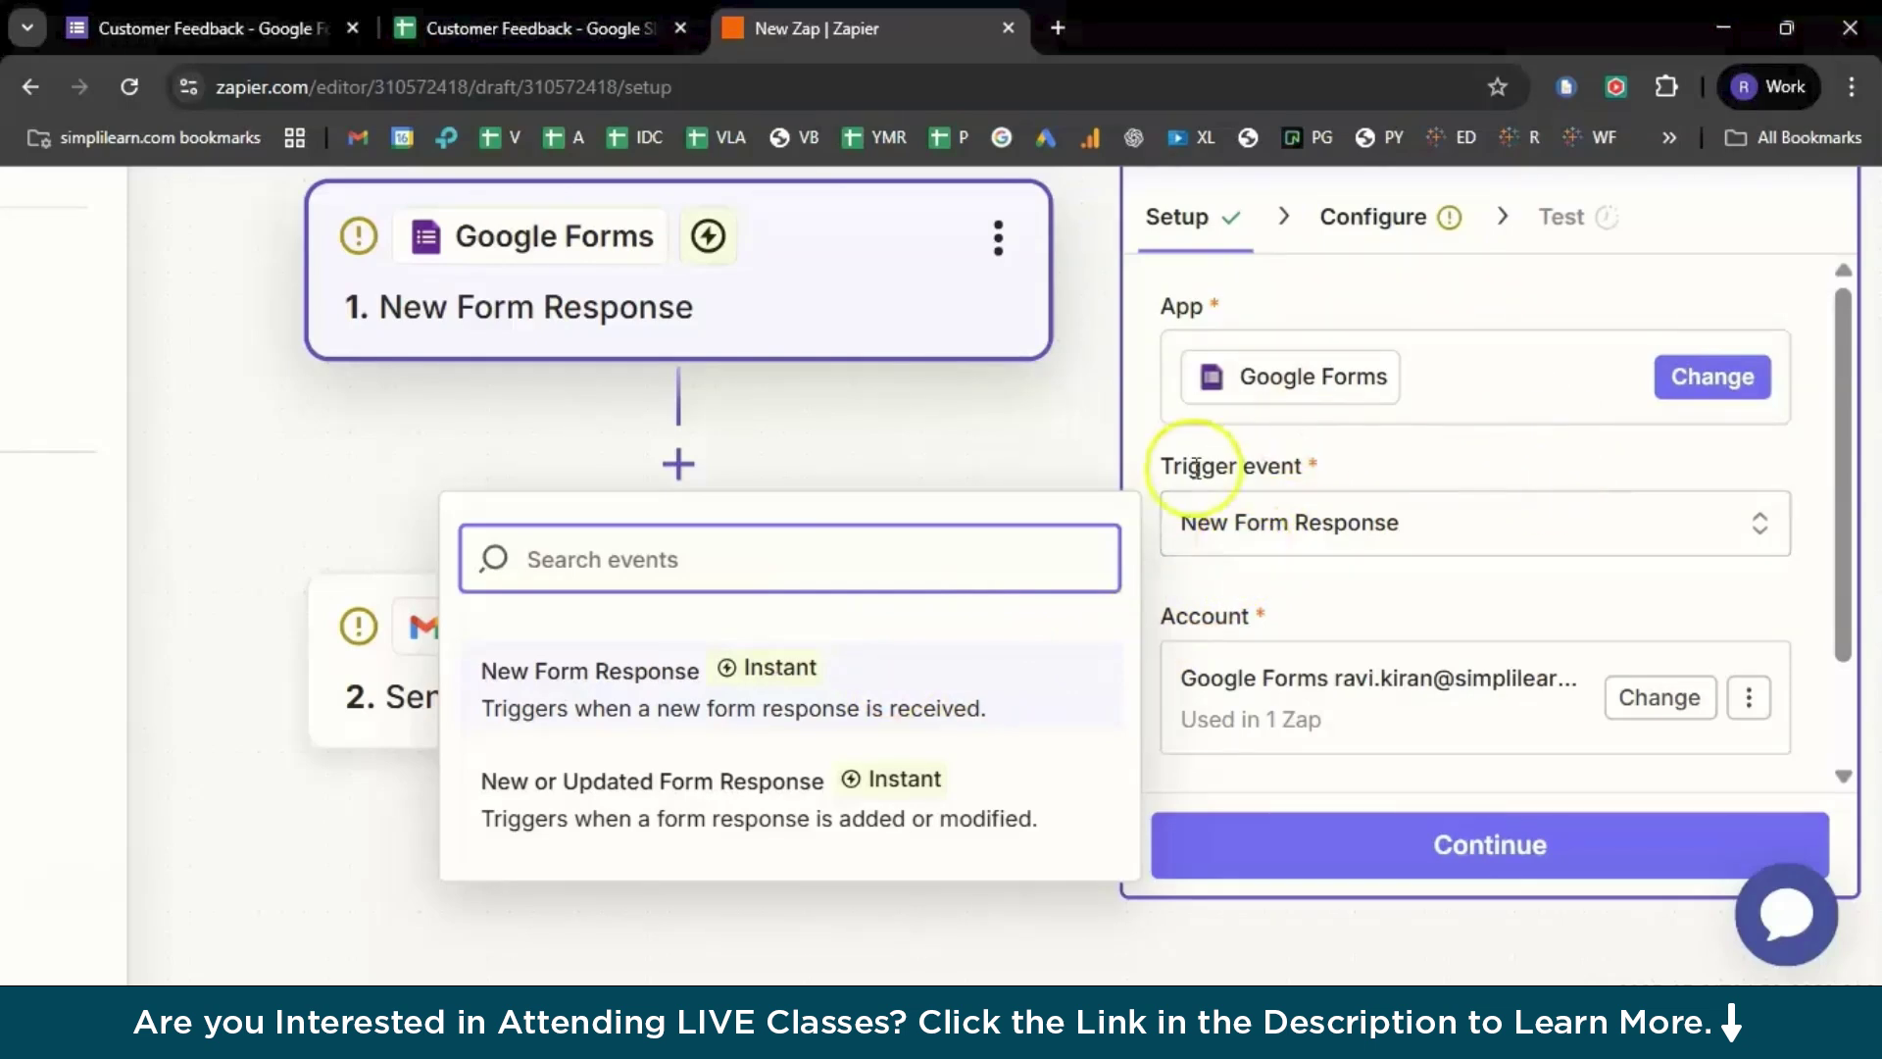
pyautogui.click(1142, 480)
pyautogui.click(1448, 479)
# - Set the trigger's form to Customer Feedback and continue to testing
pyautogui.click(1510, 404)
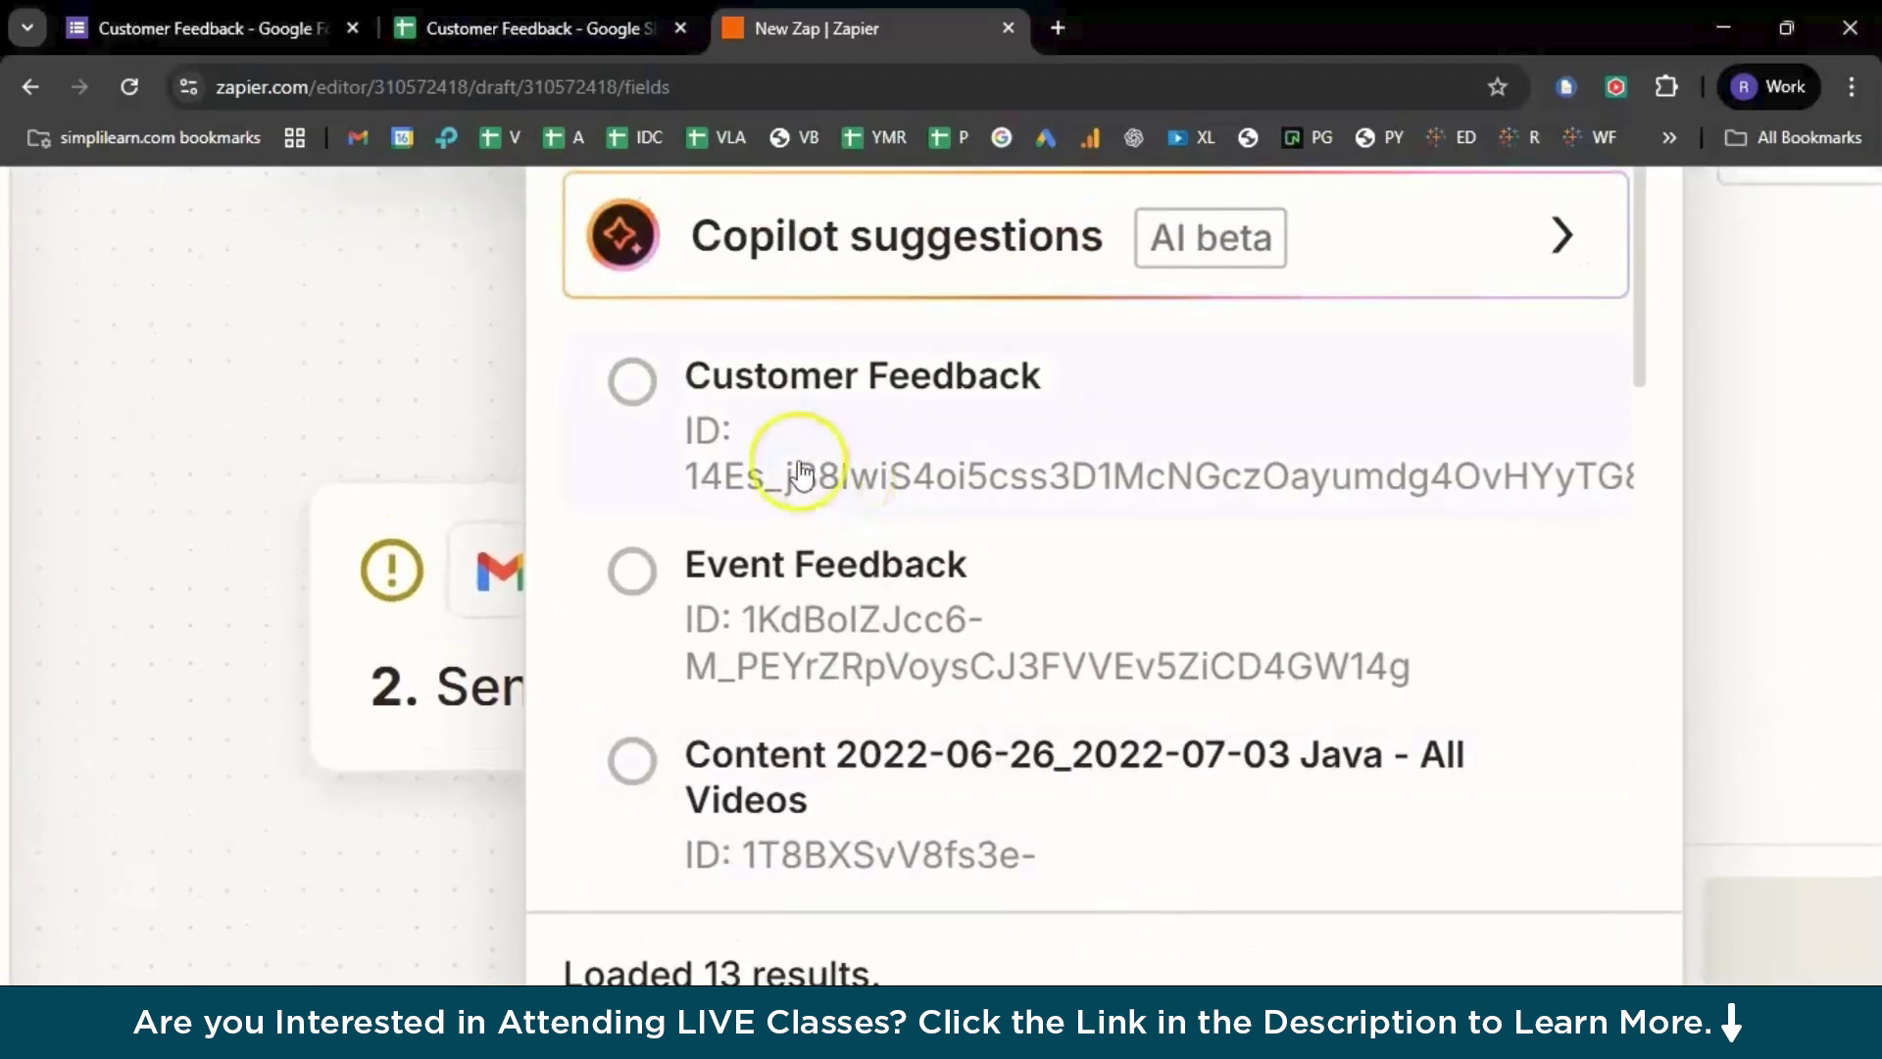
pyautogui.click(654, 404)
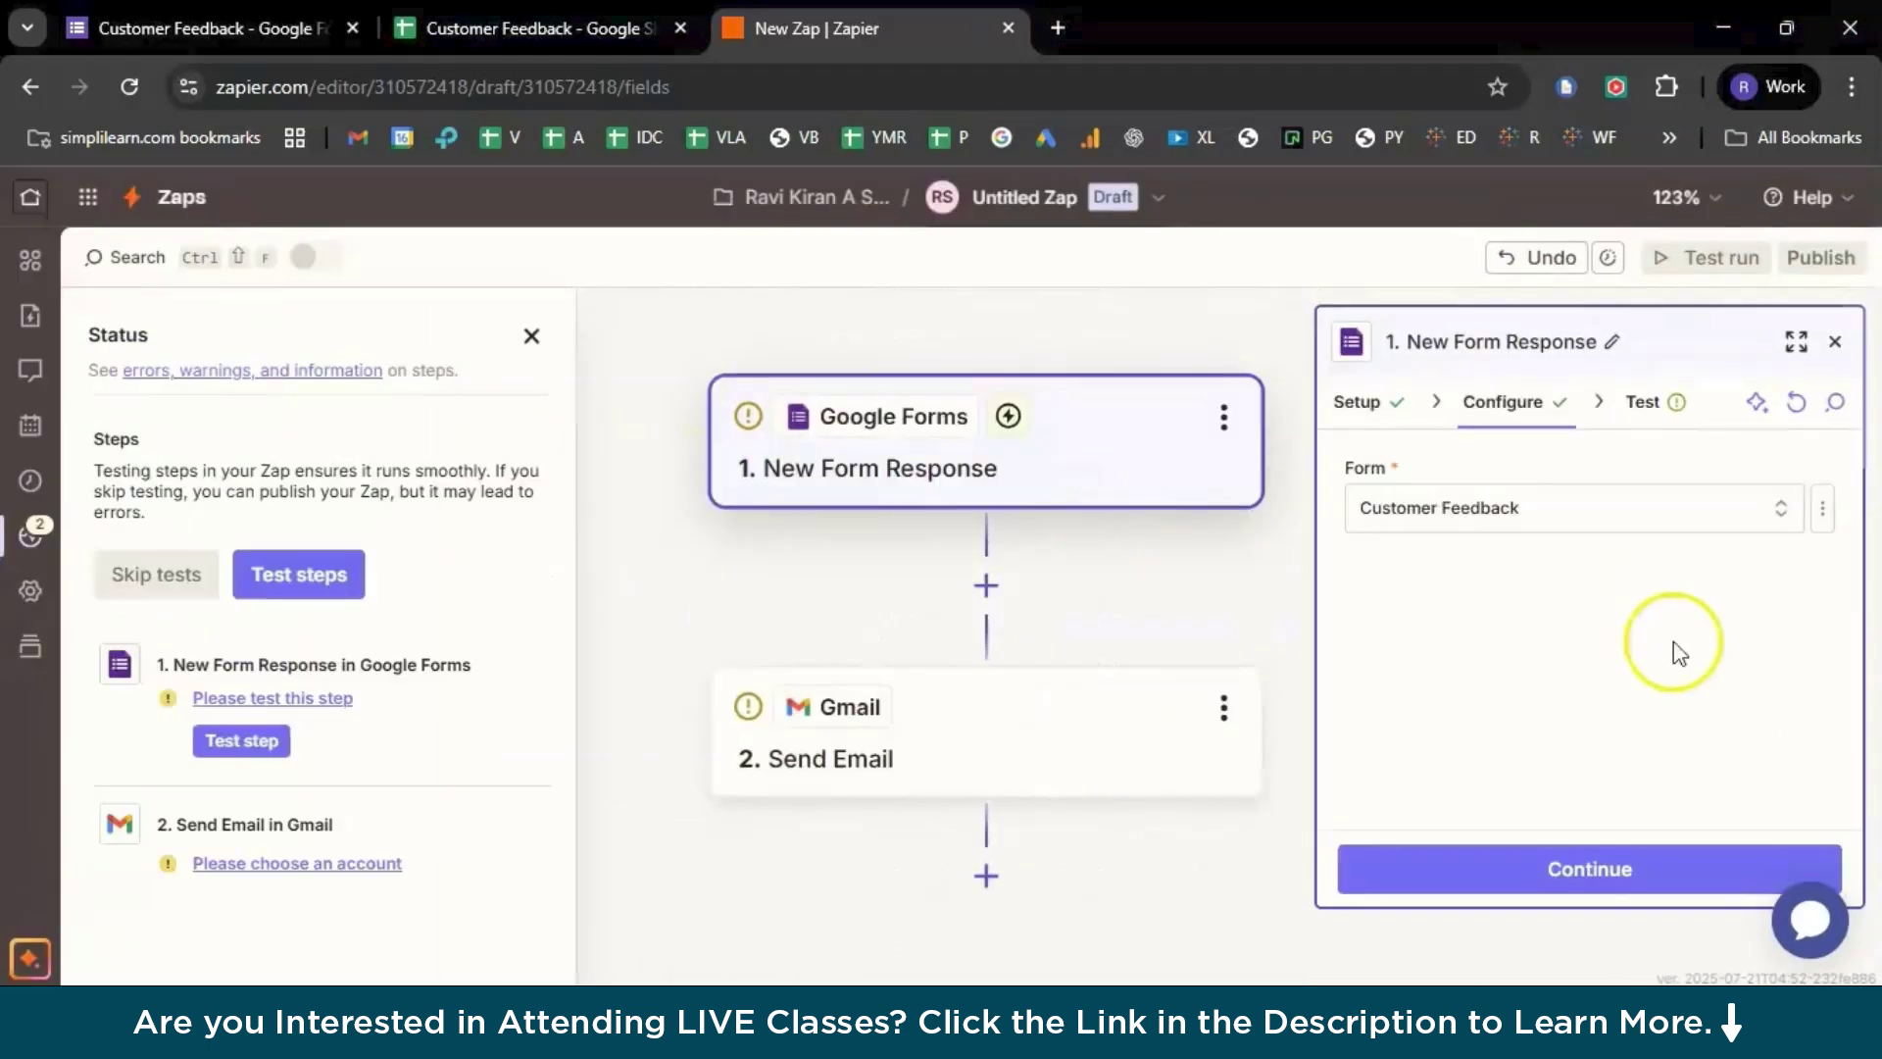
pyautogui.click(1620, 859)
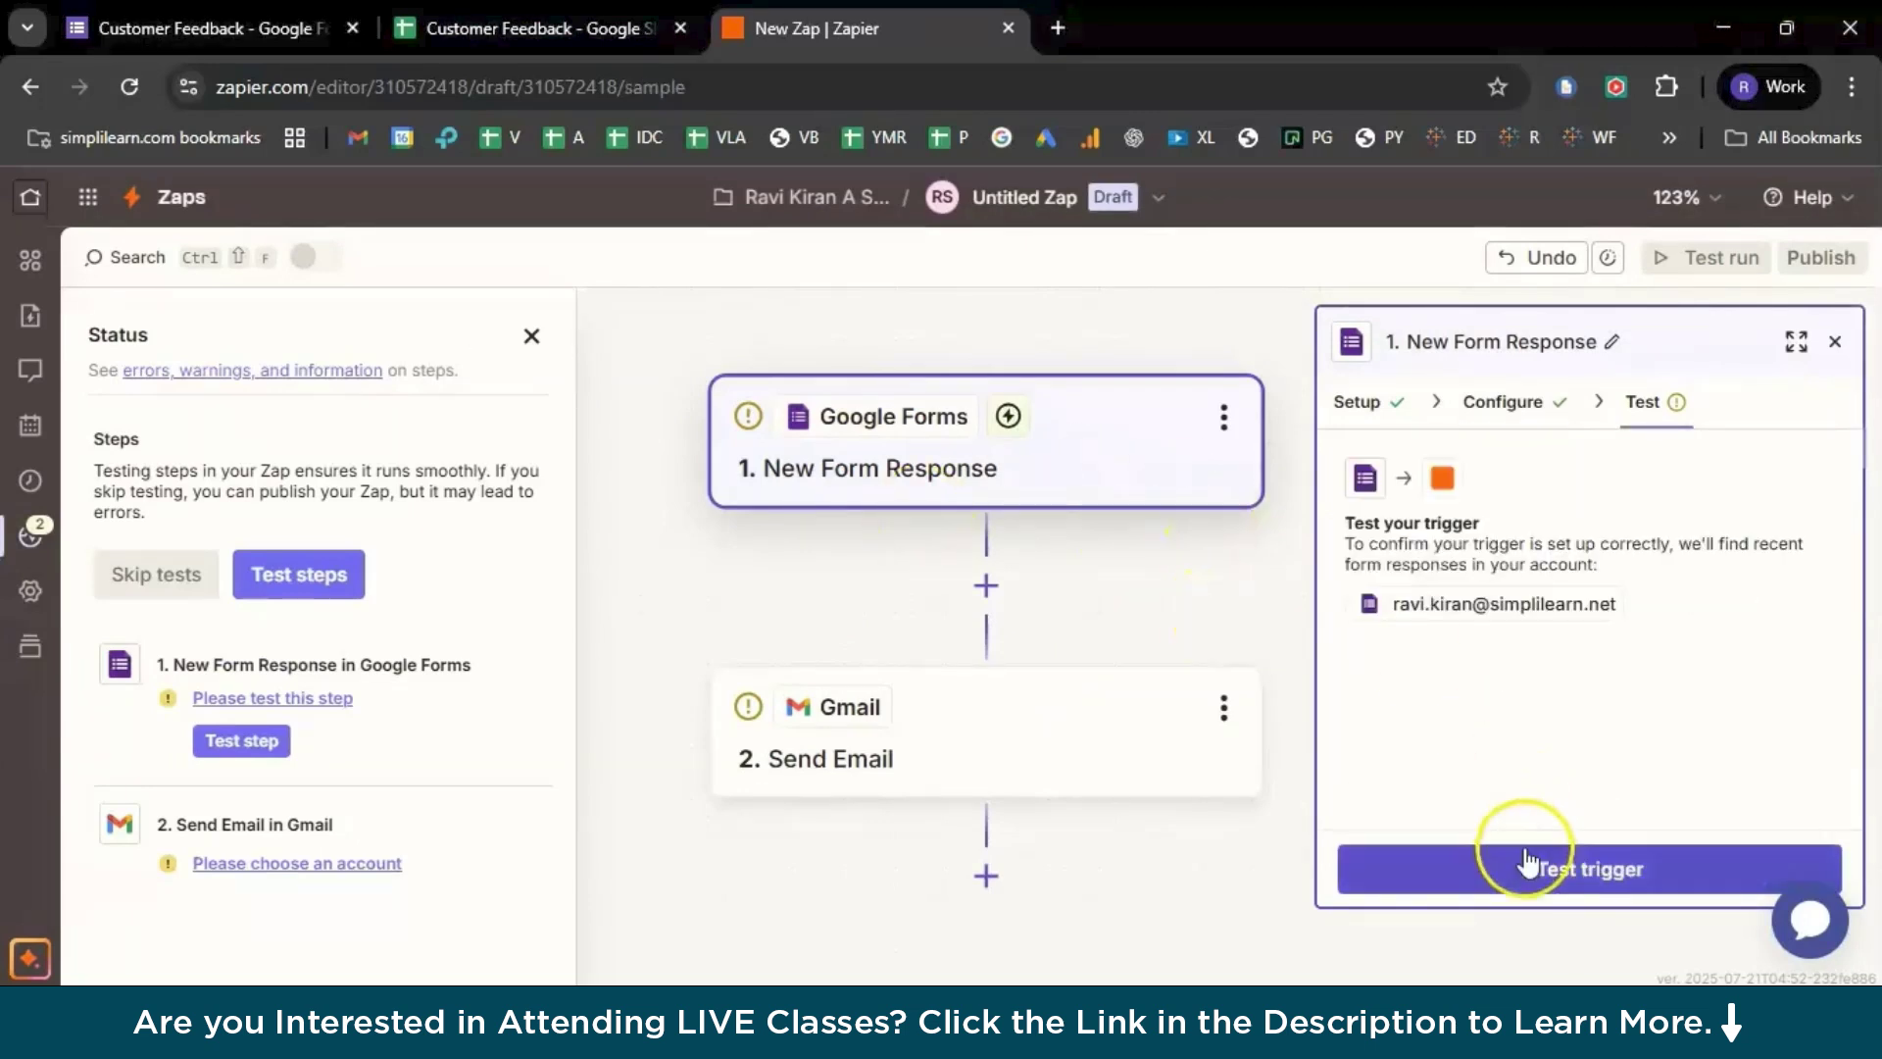
# - Test the trigger and review the pulled sample record, Form Response A
pyautogui.click(1445, 871)
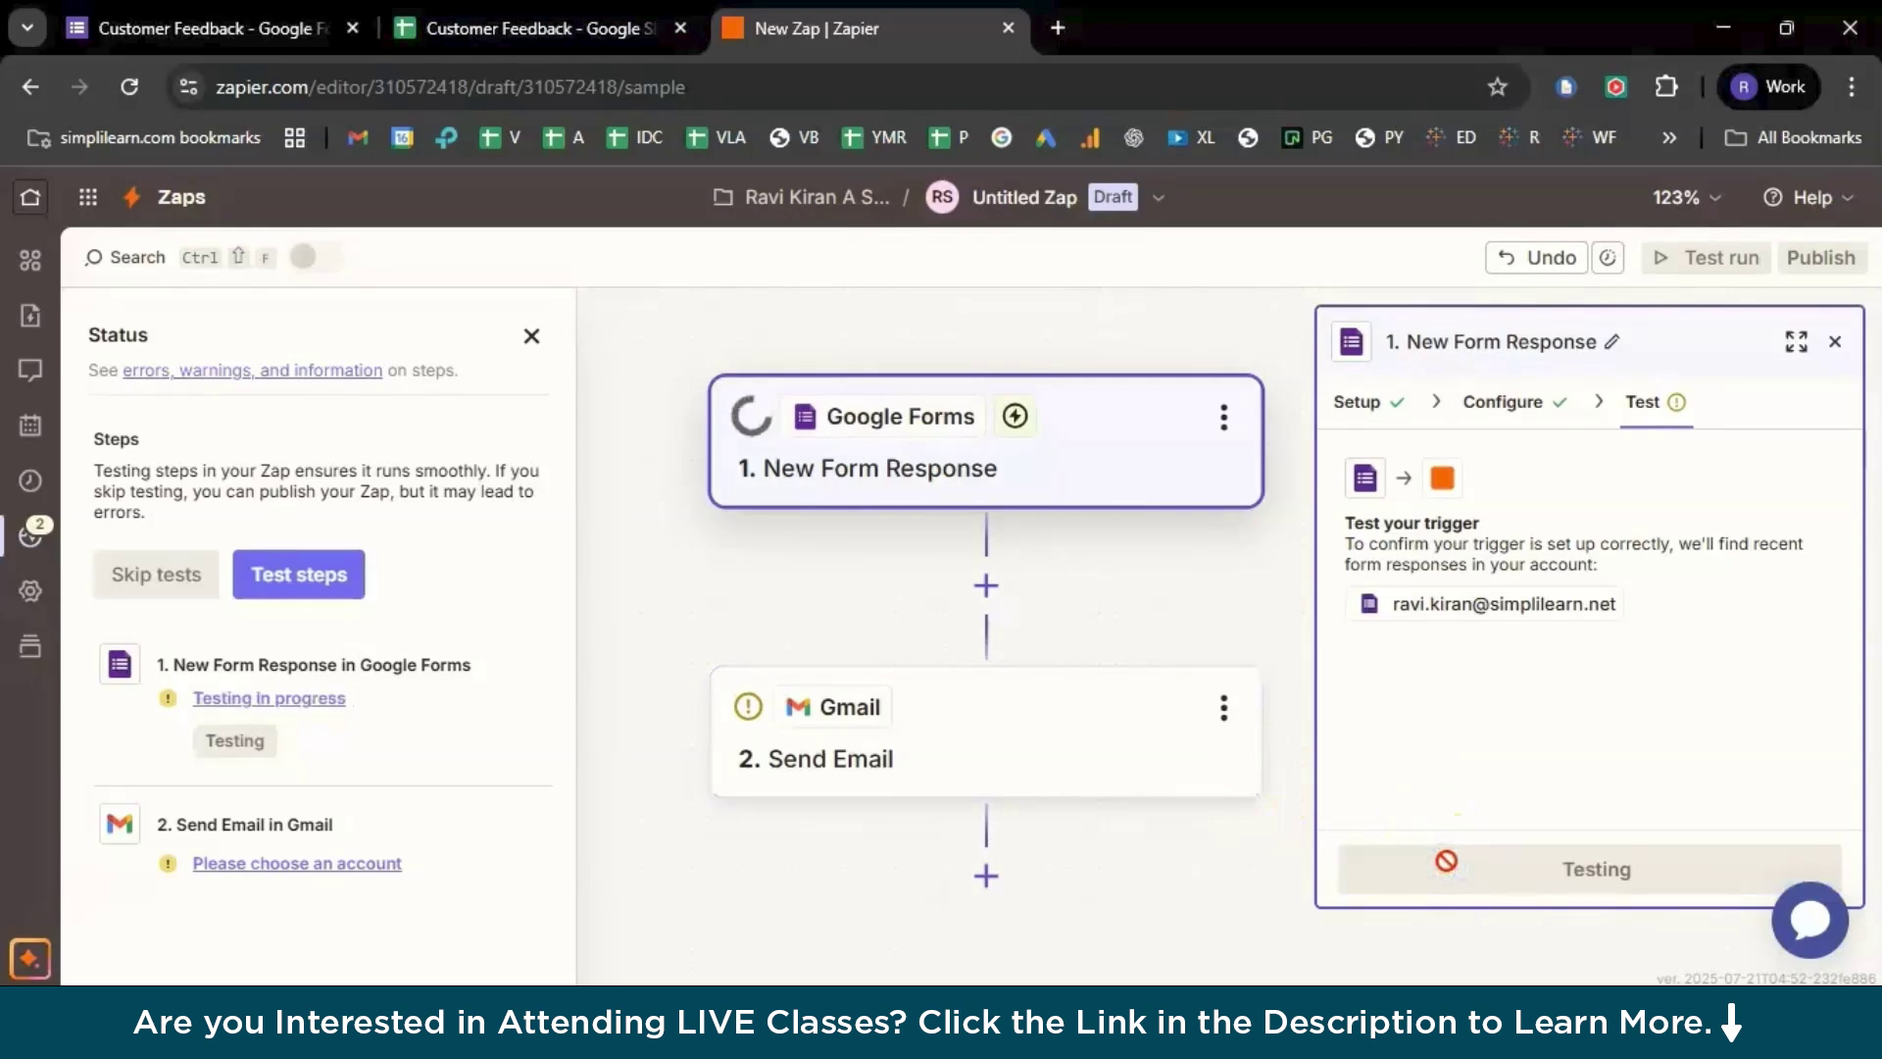
pyautogui.scroll(3, 820, 382)
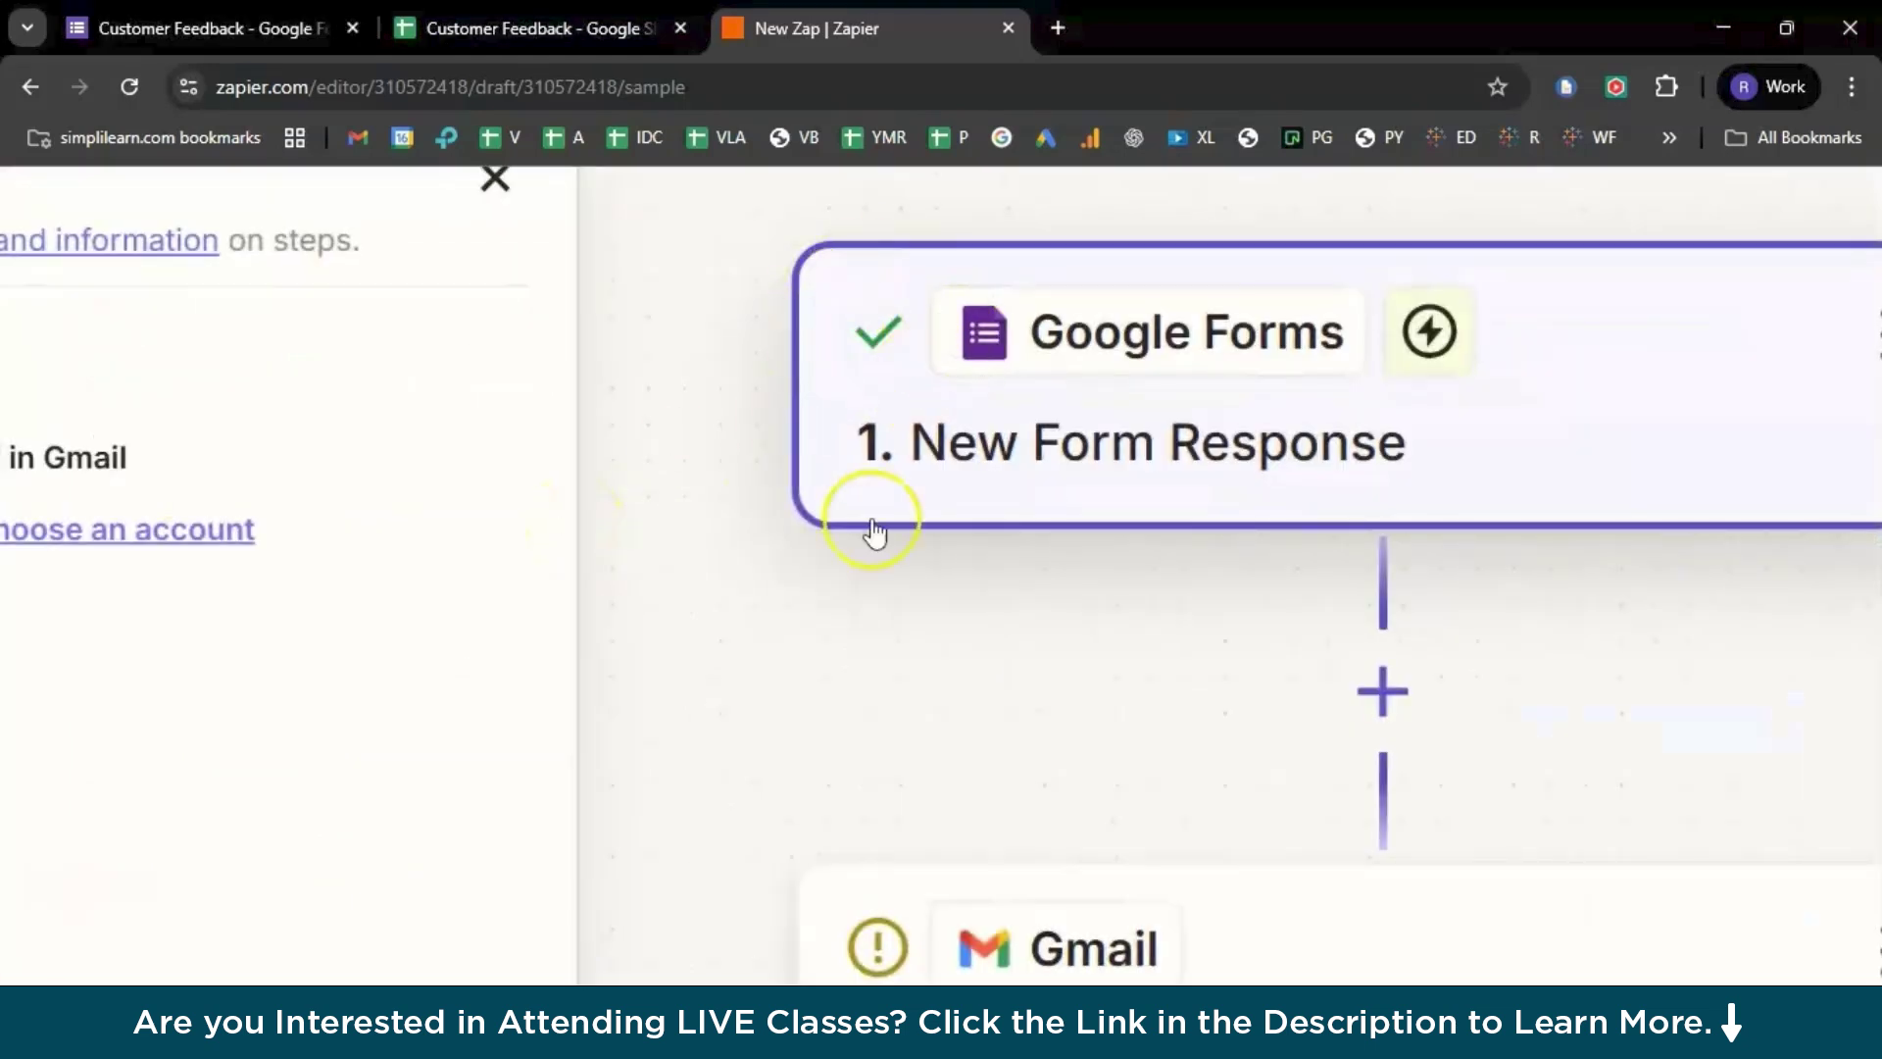
pyautogui.scroll(-3, 912, 784)
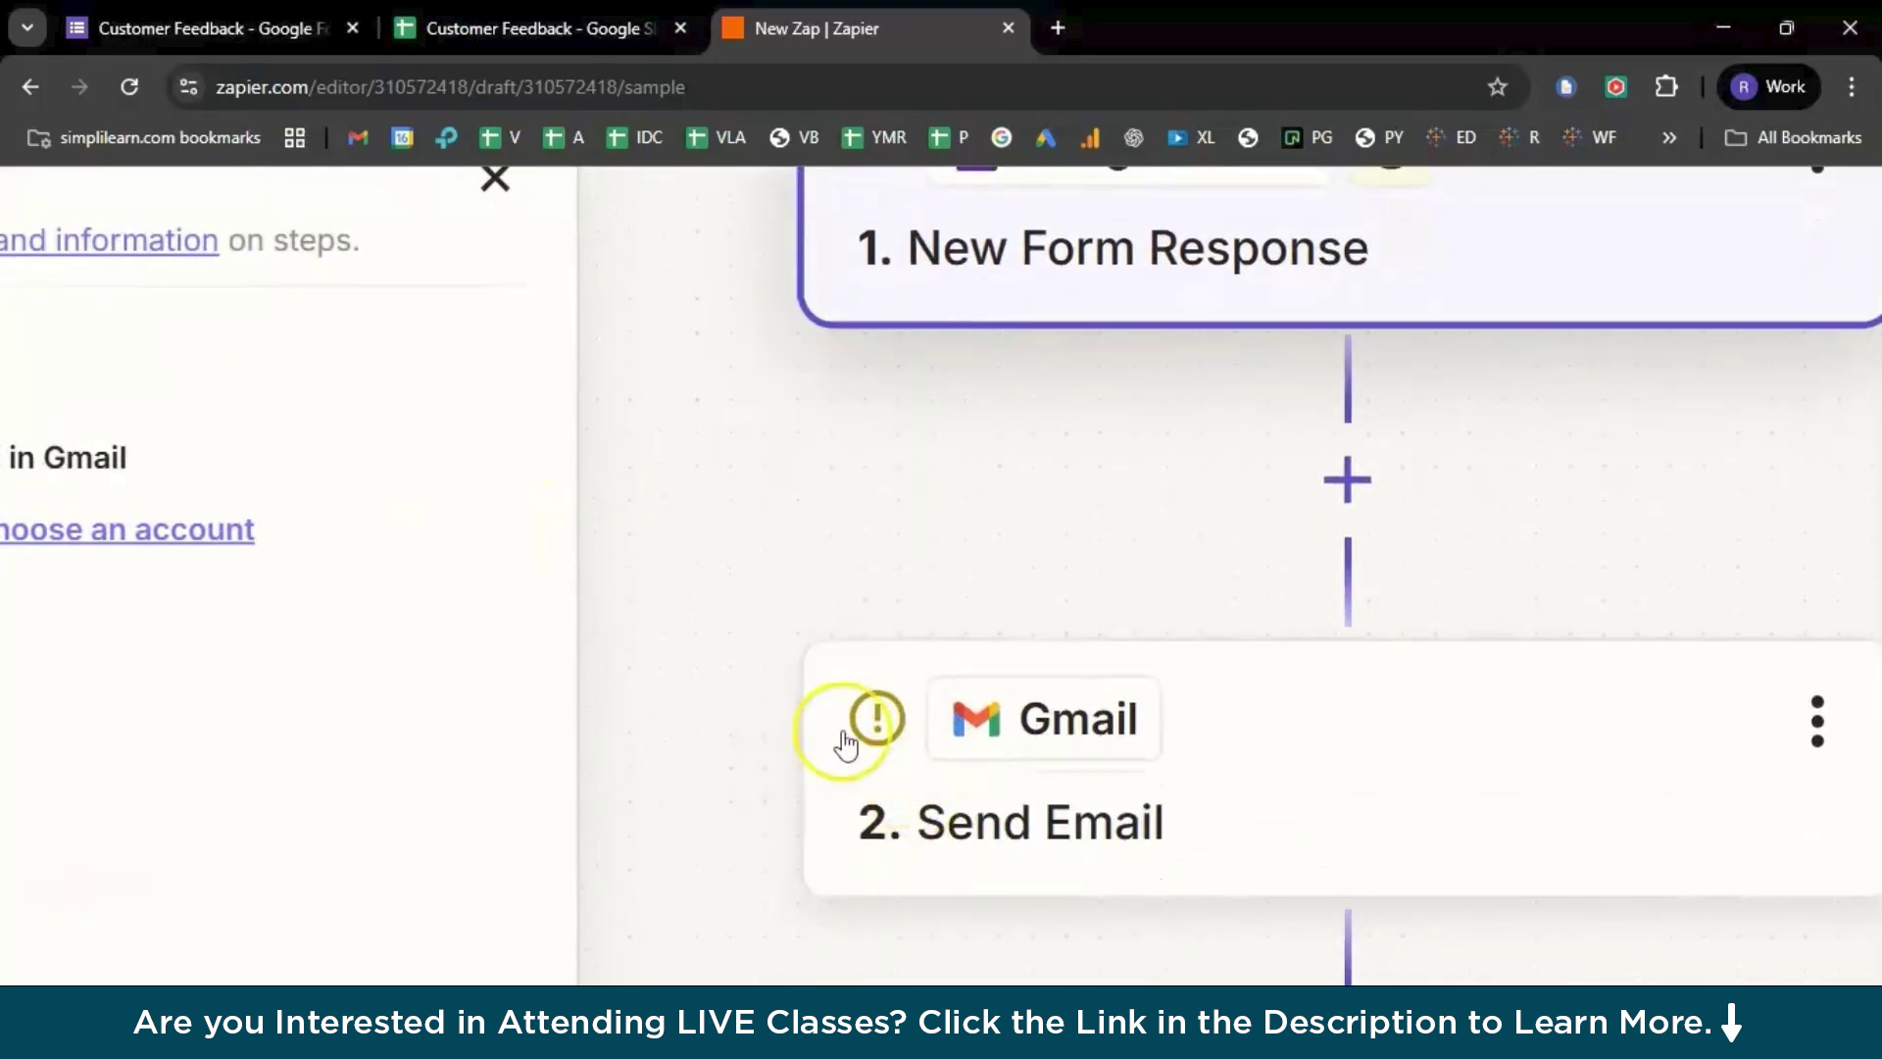
pyautogui.scroll(1, 843, 724)
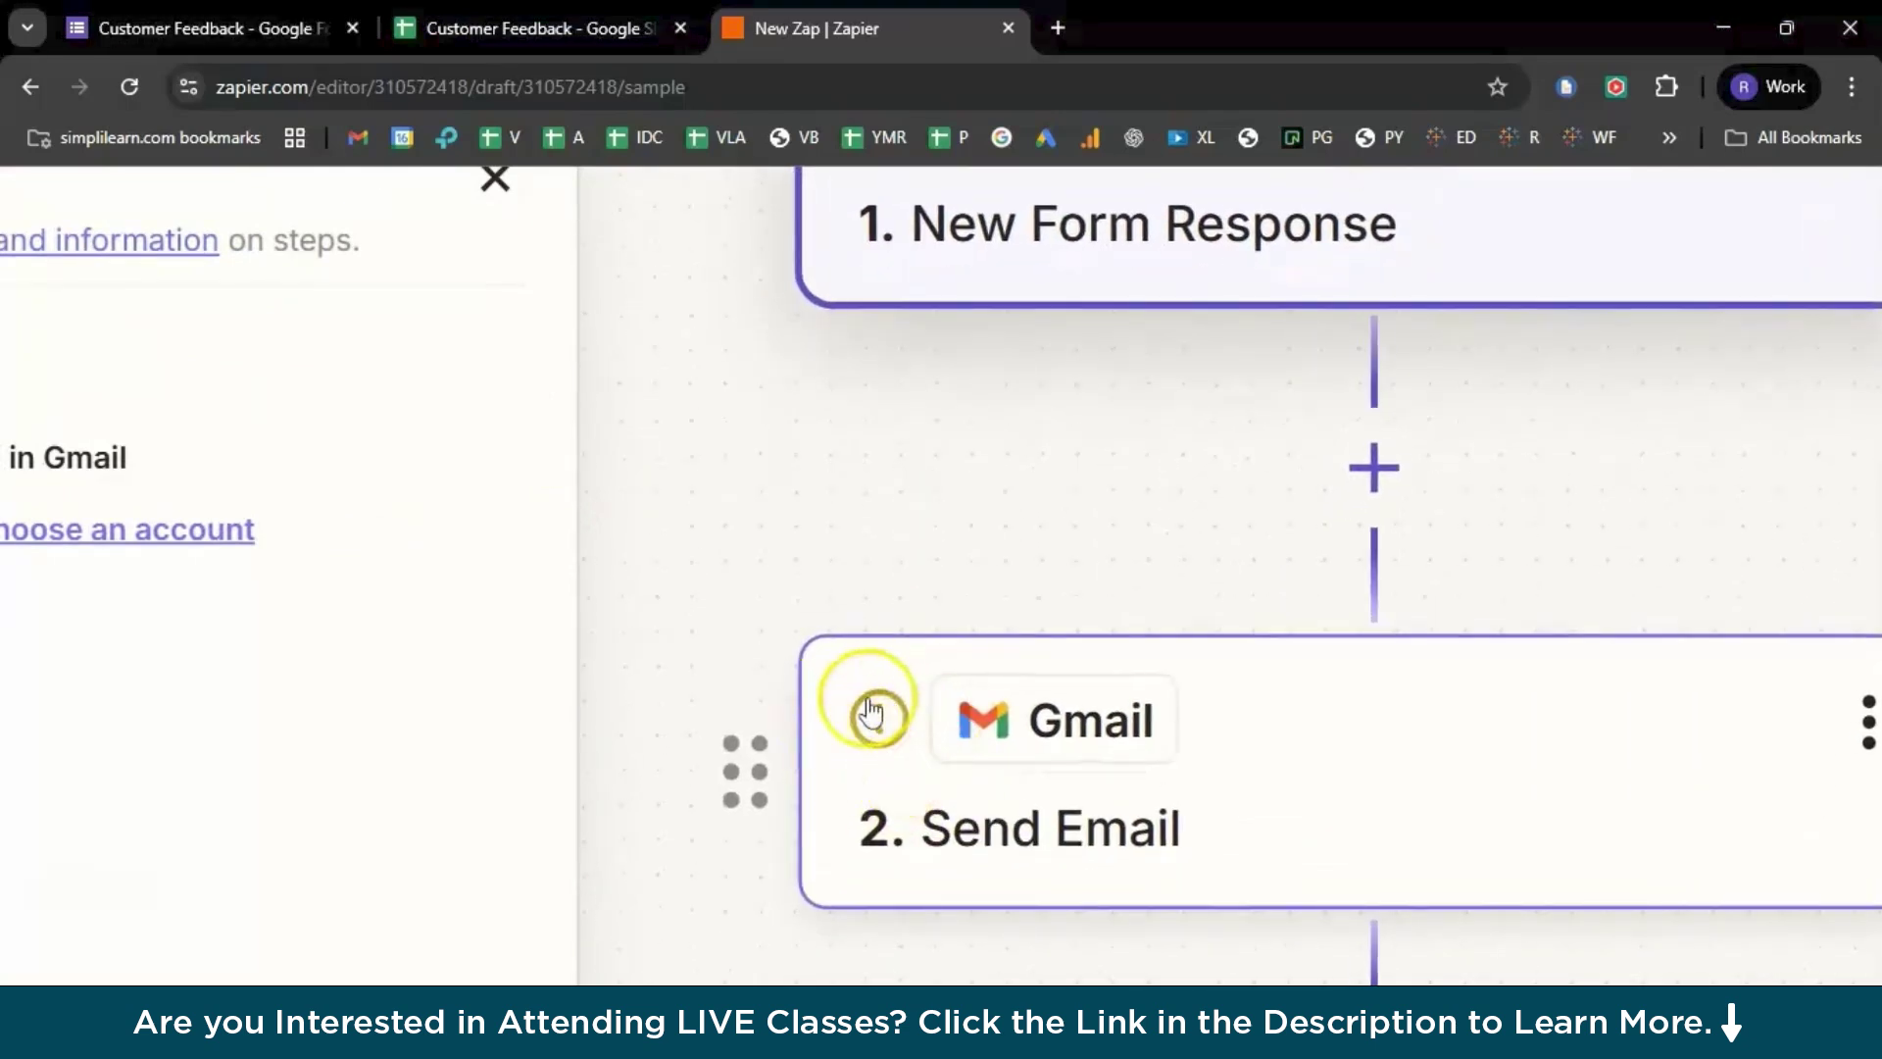
pyautogui.scroll(-2, 643, 859)
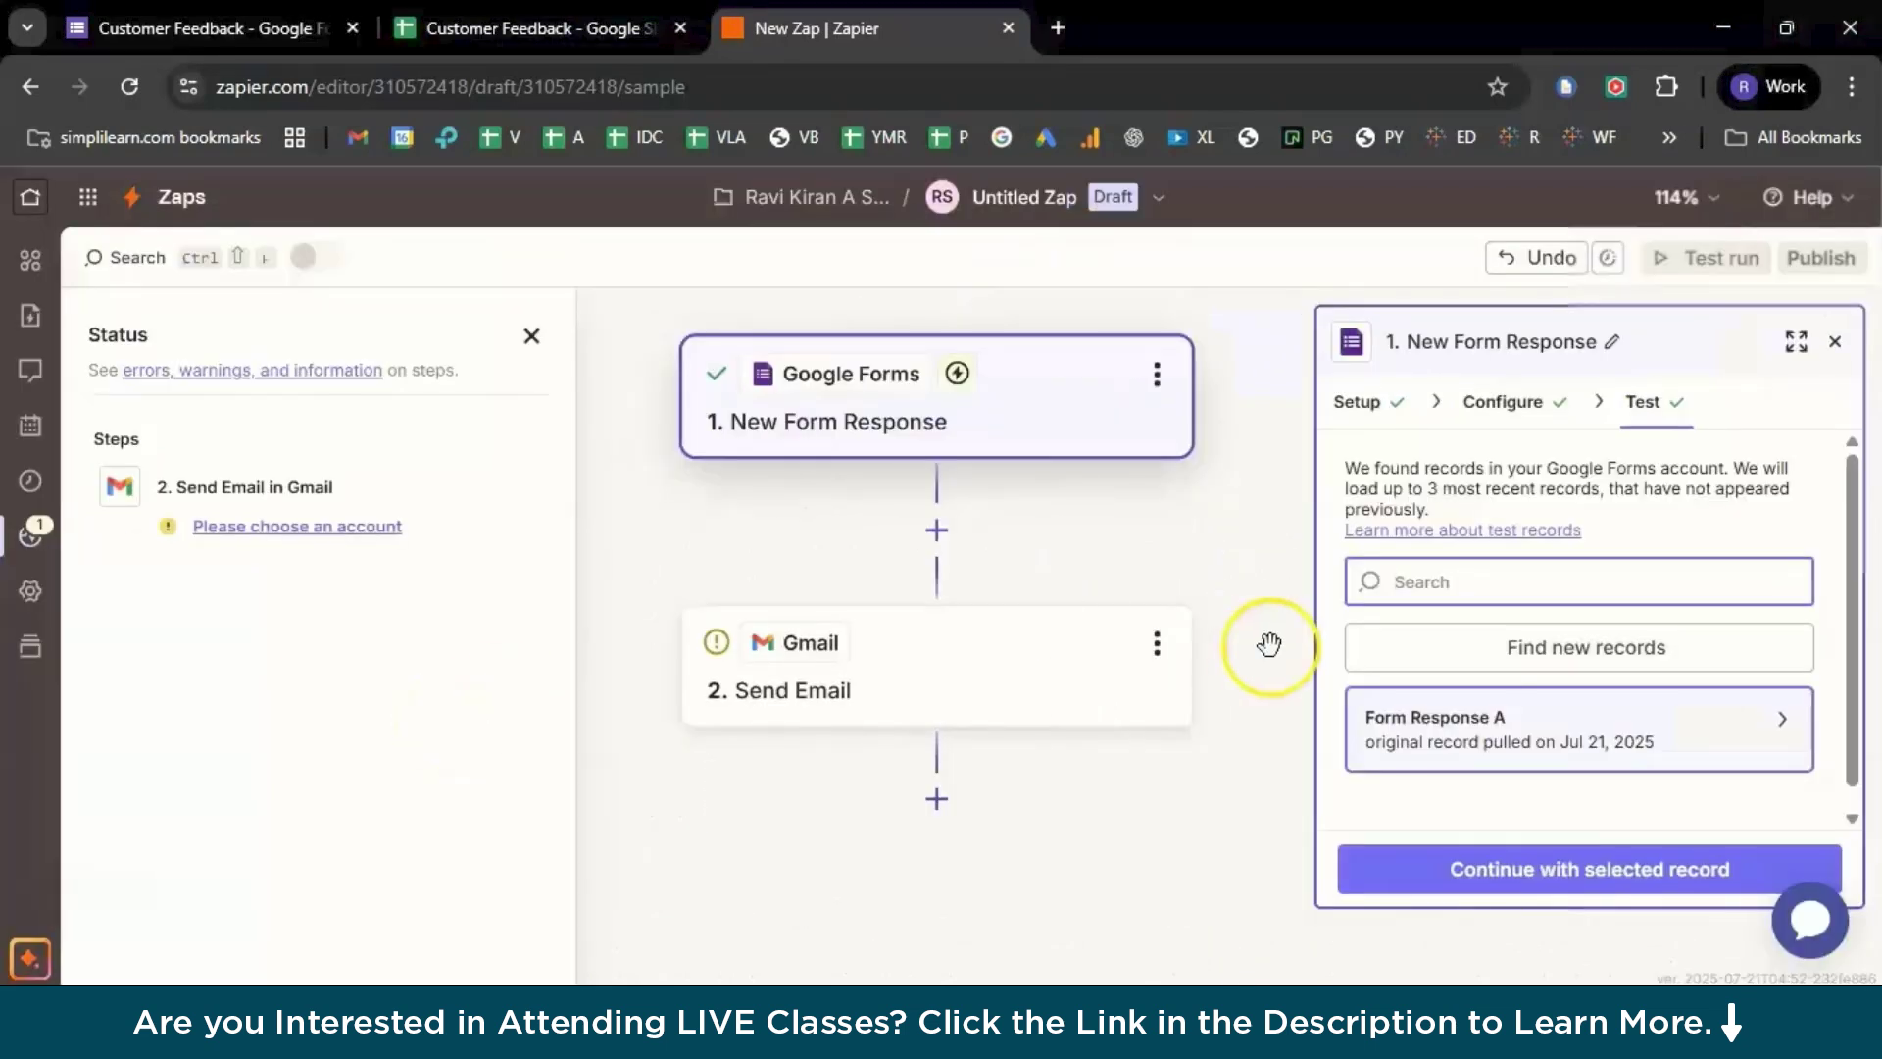
# - Sign in with Google for the Gmail Send Email step, allowing all requested permissions
pyautogui.click(919, 690)
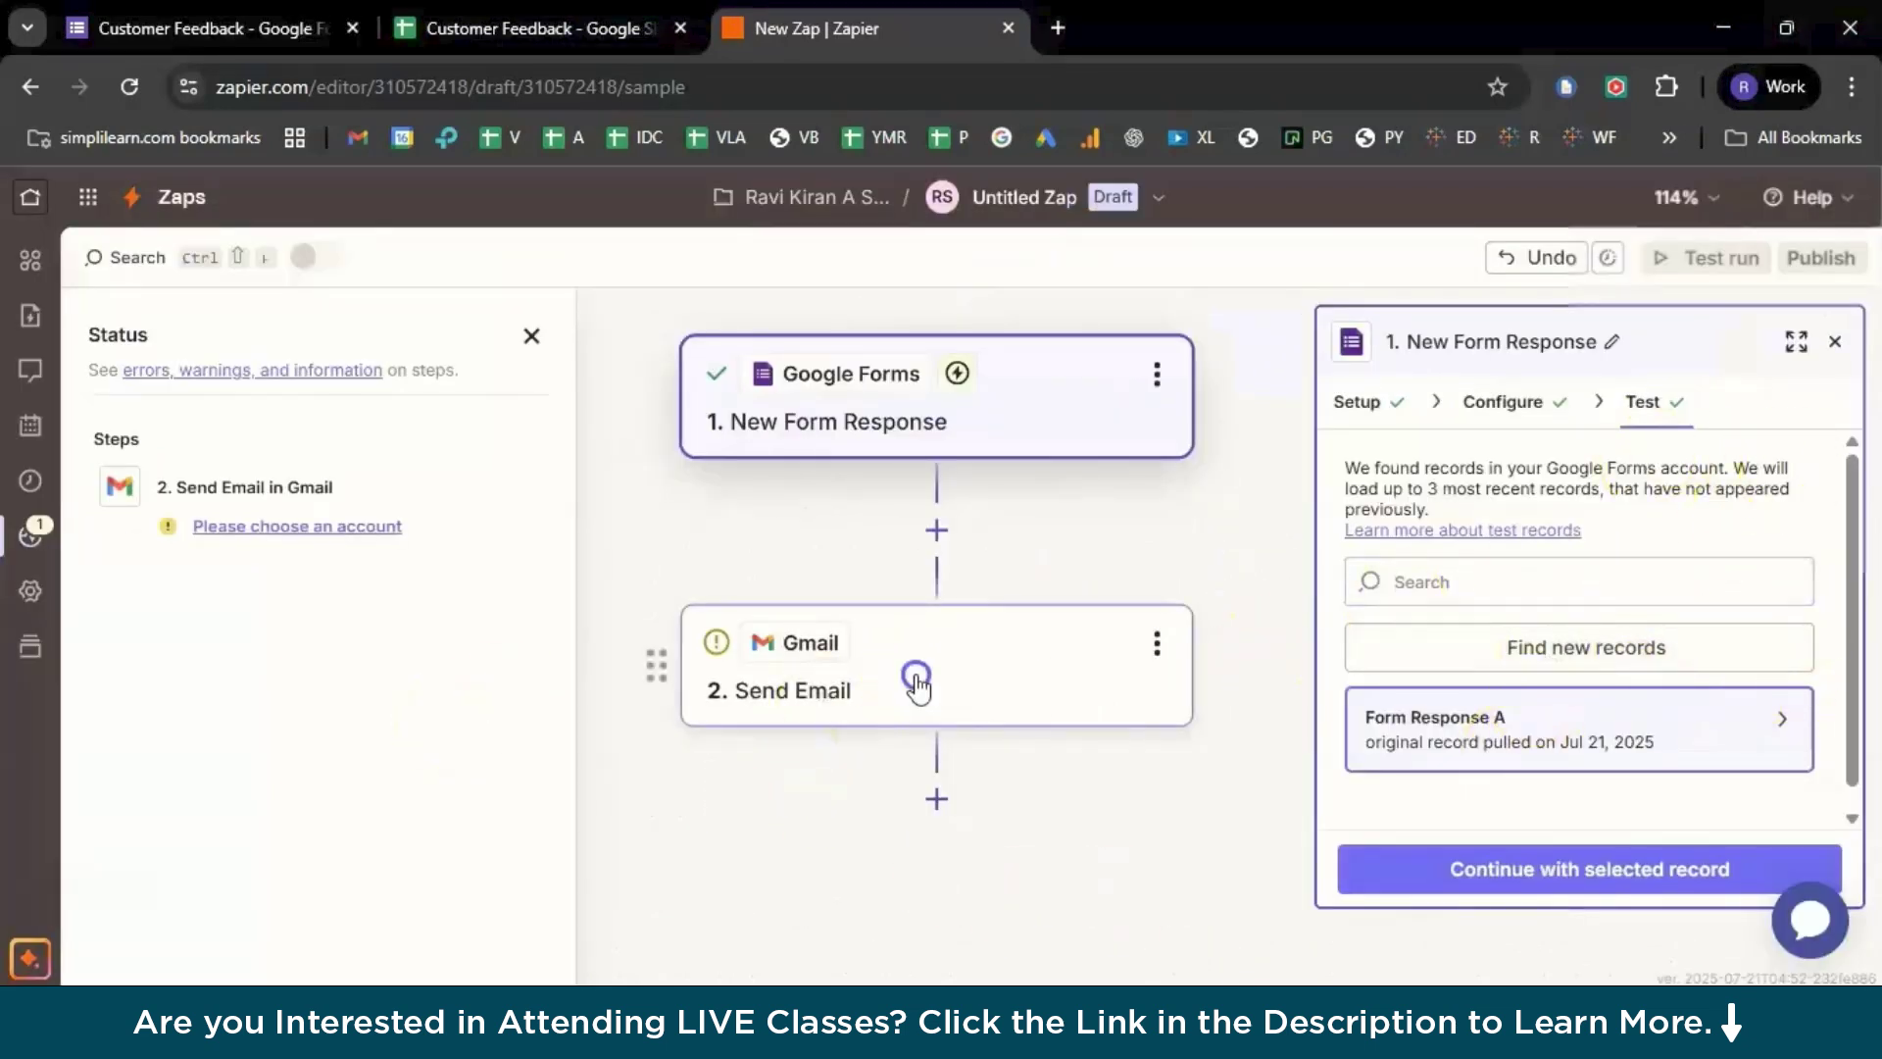
pyautogui.click(720, 666)
pyautogui.scroll(-2, 1555, 735)
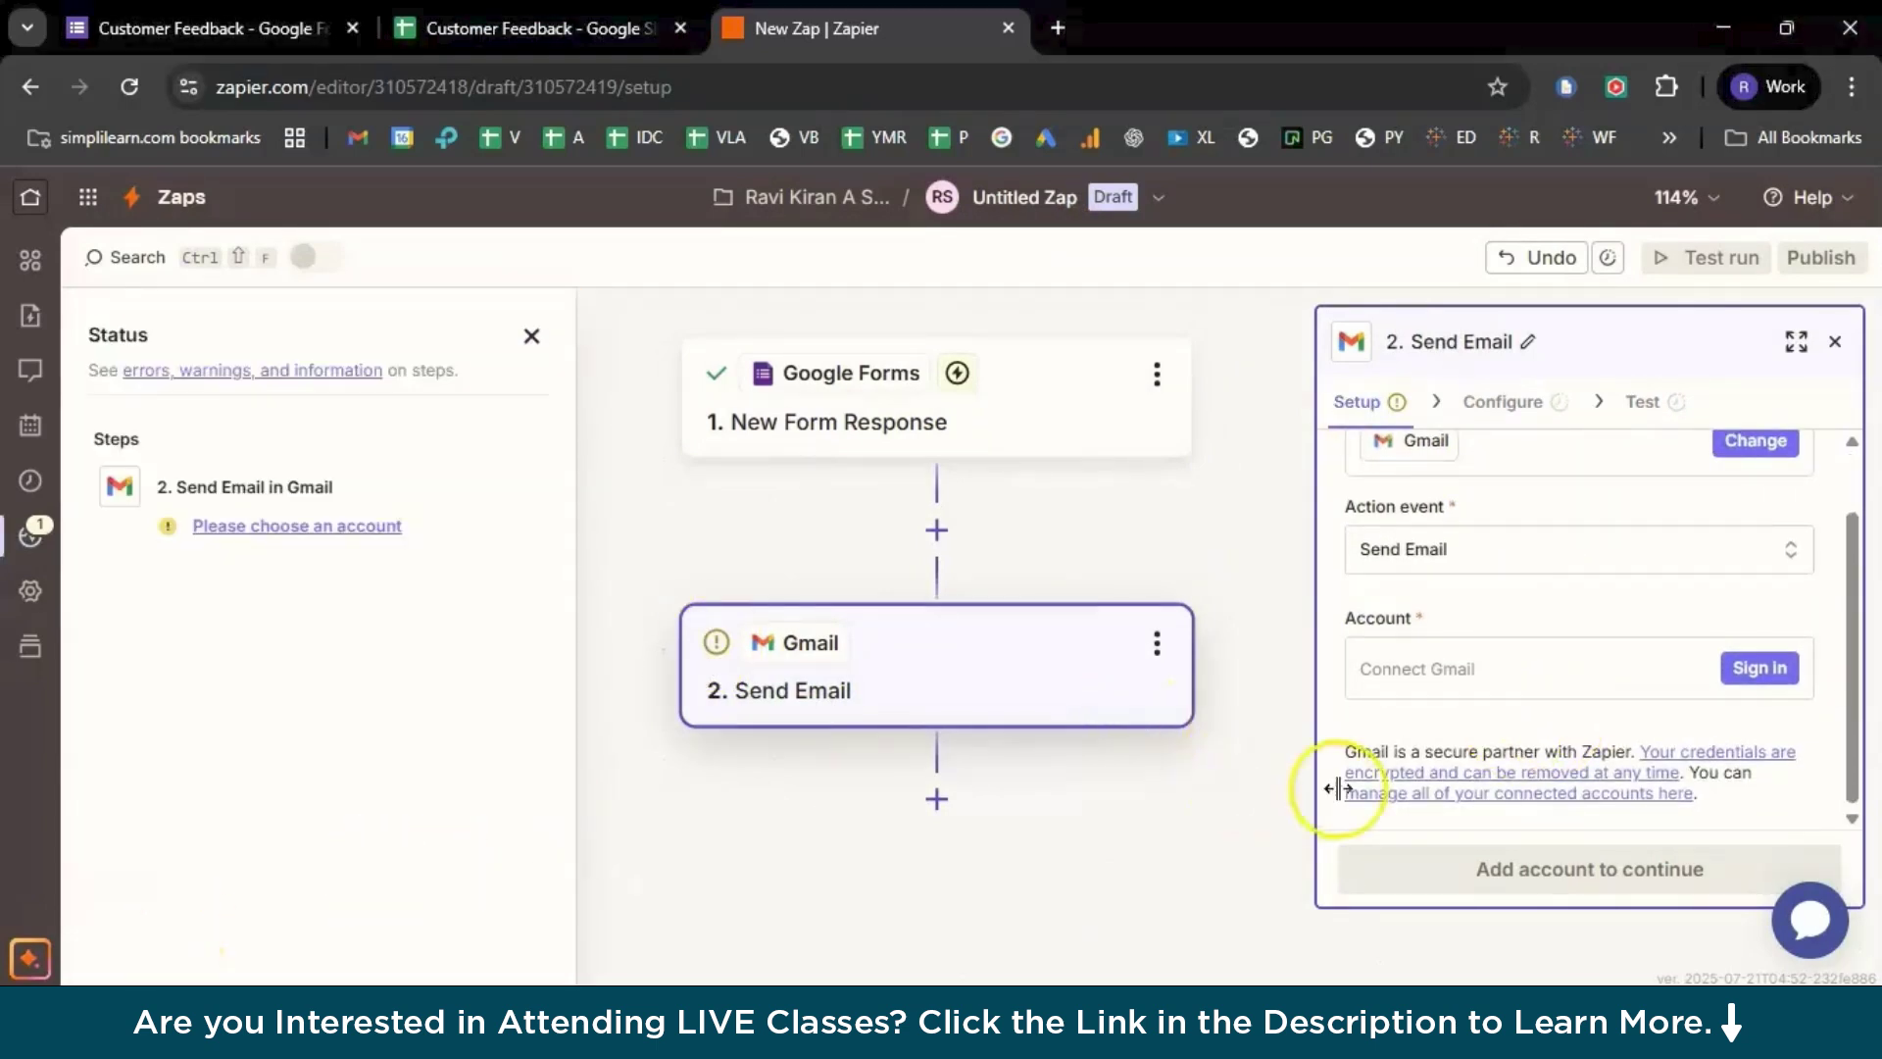
pyautogui.click(1642, 649)
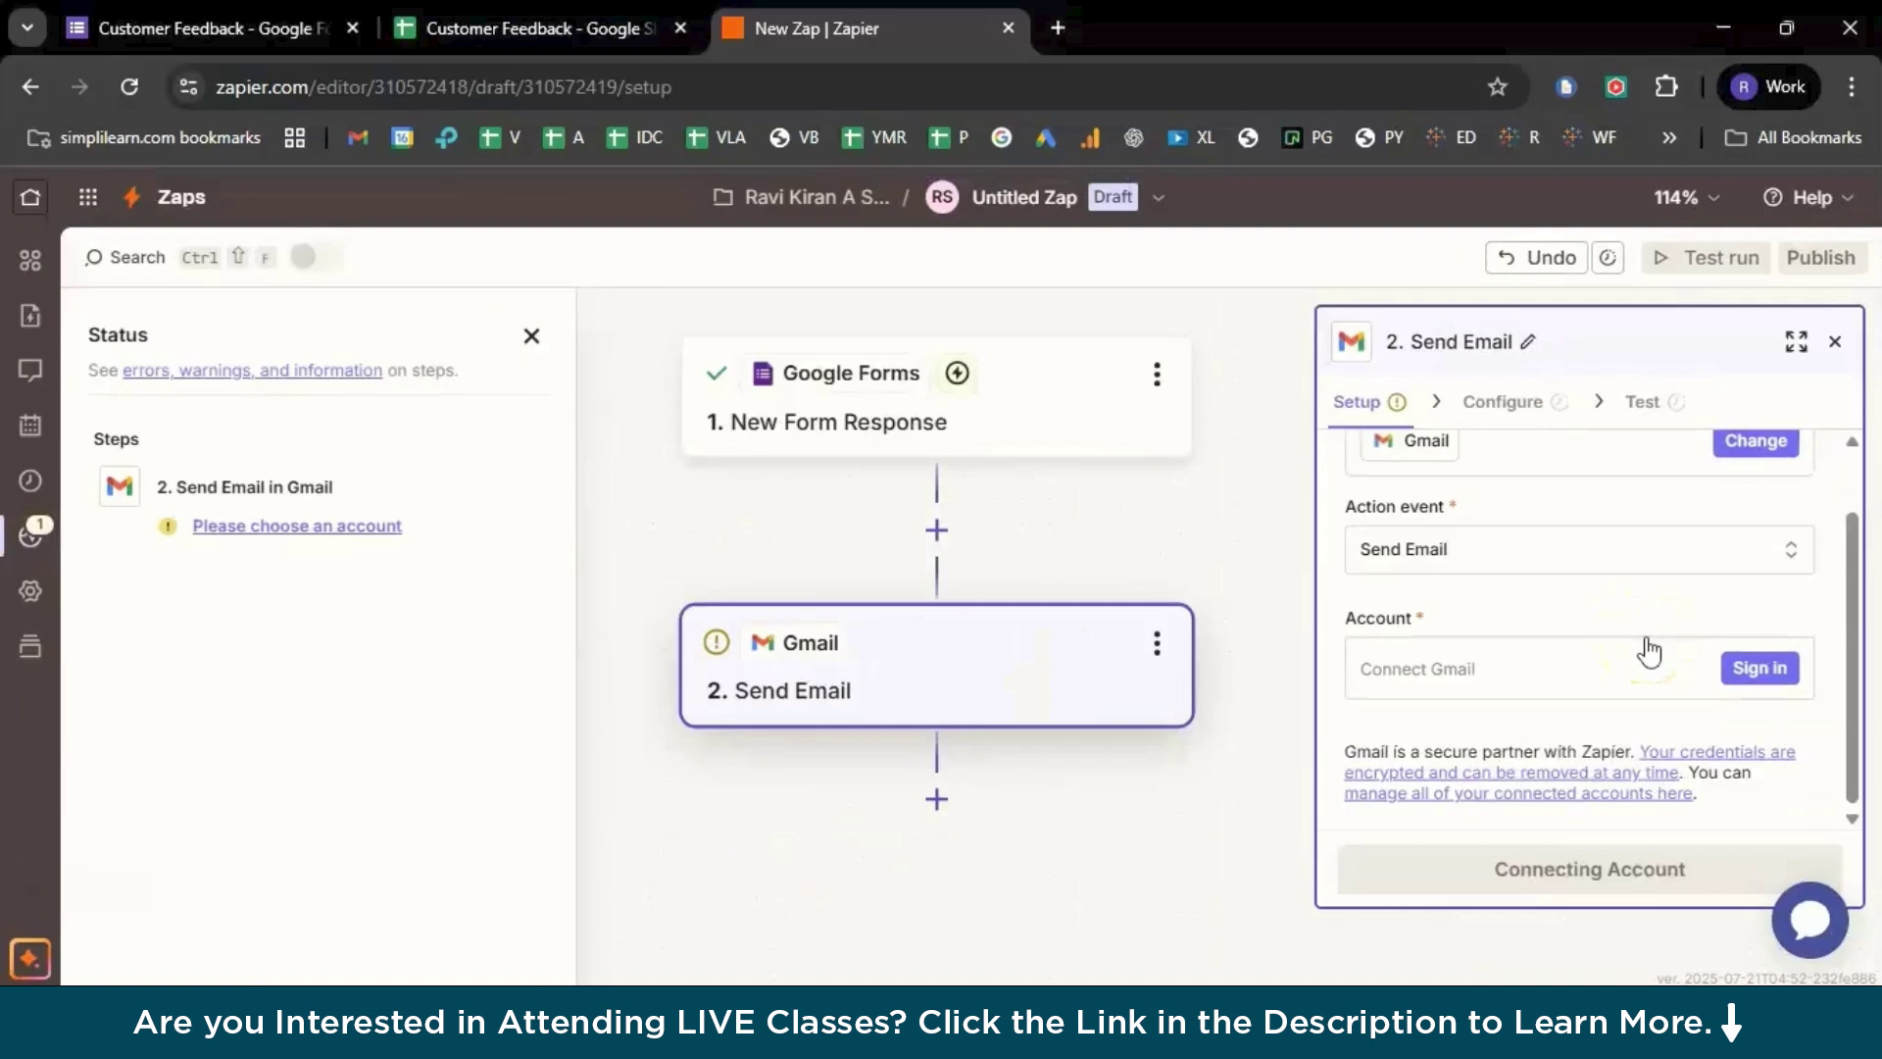
pyautogui.click(1743, 674)
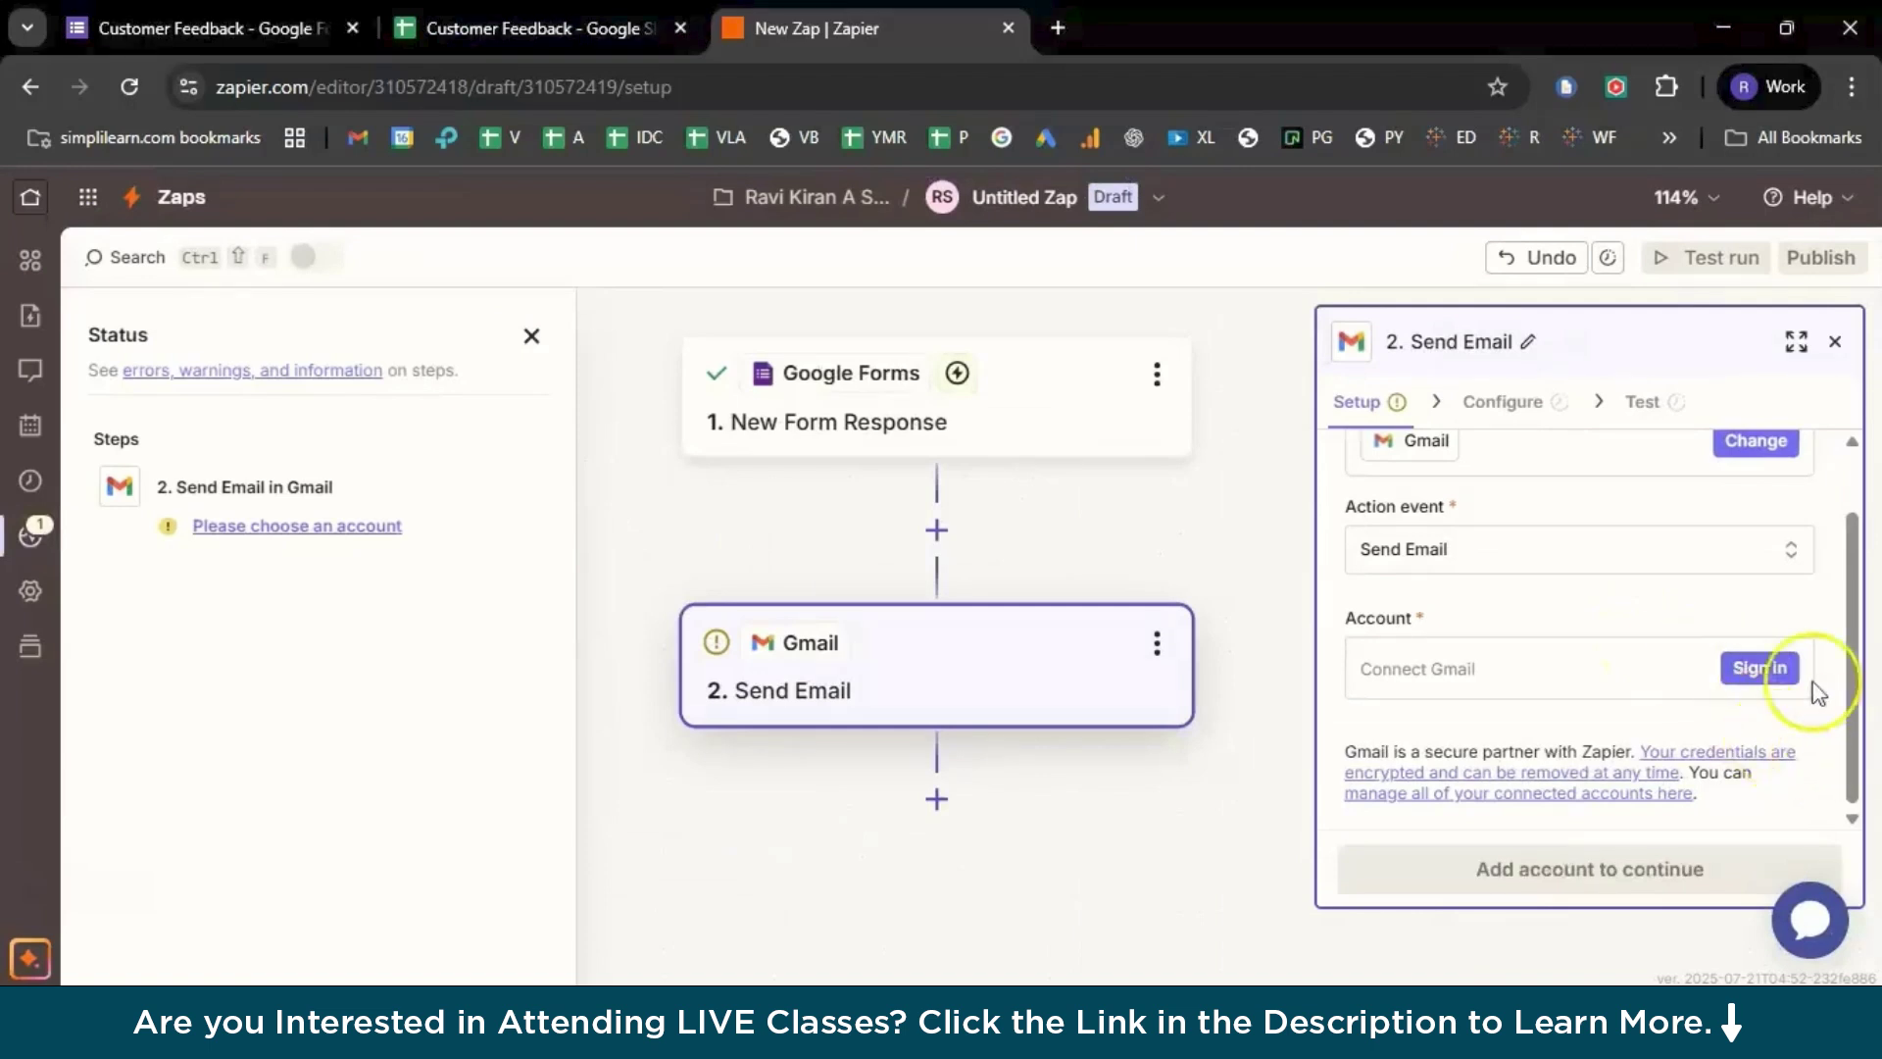
pyautogui.click(1760, 676)
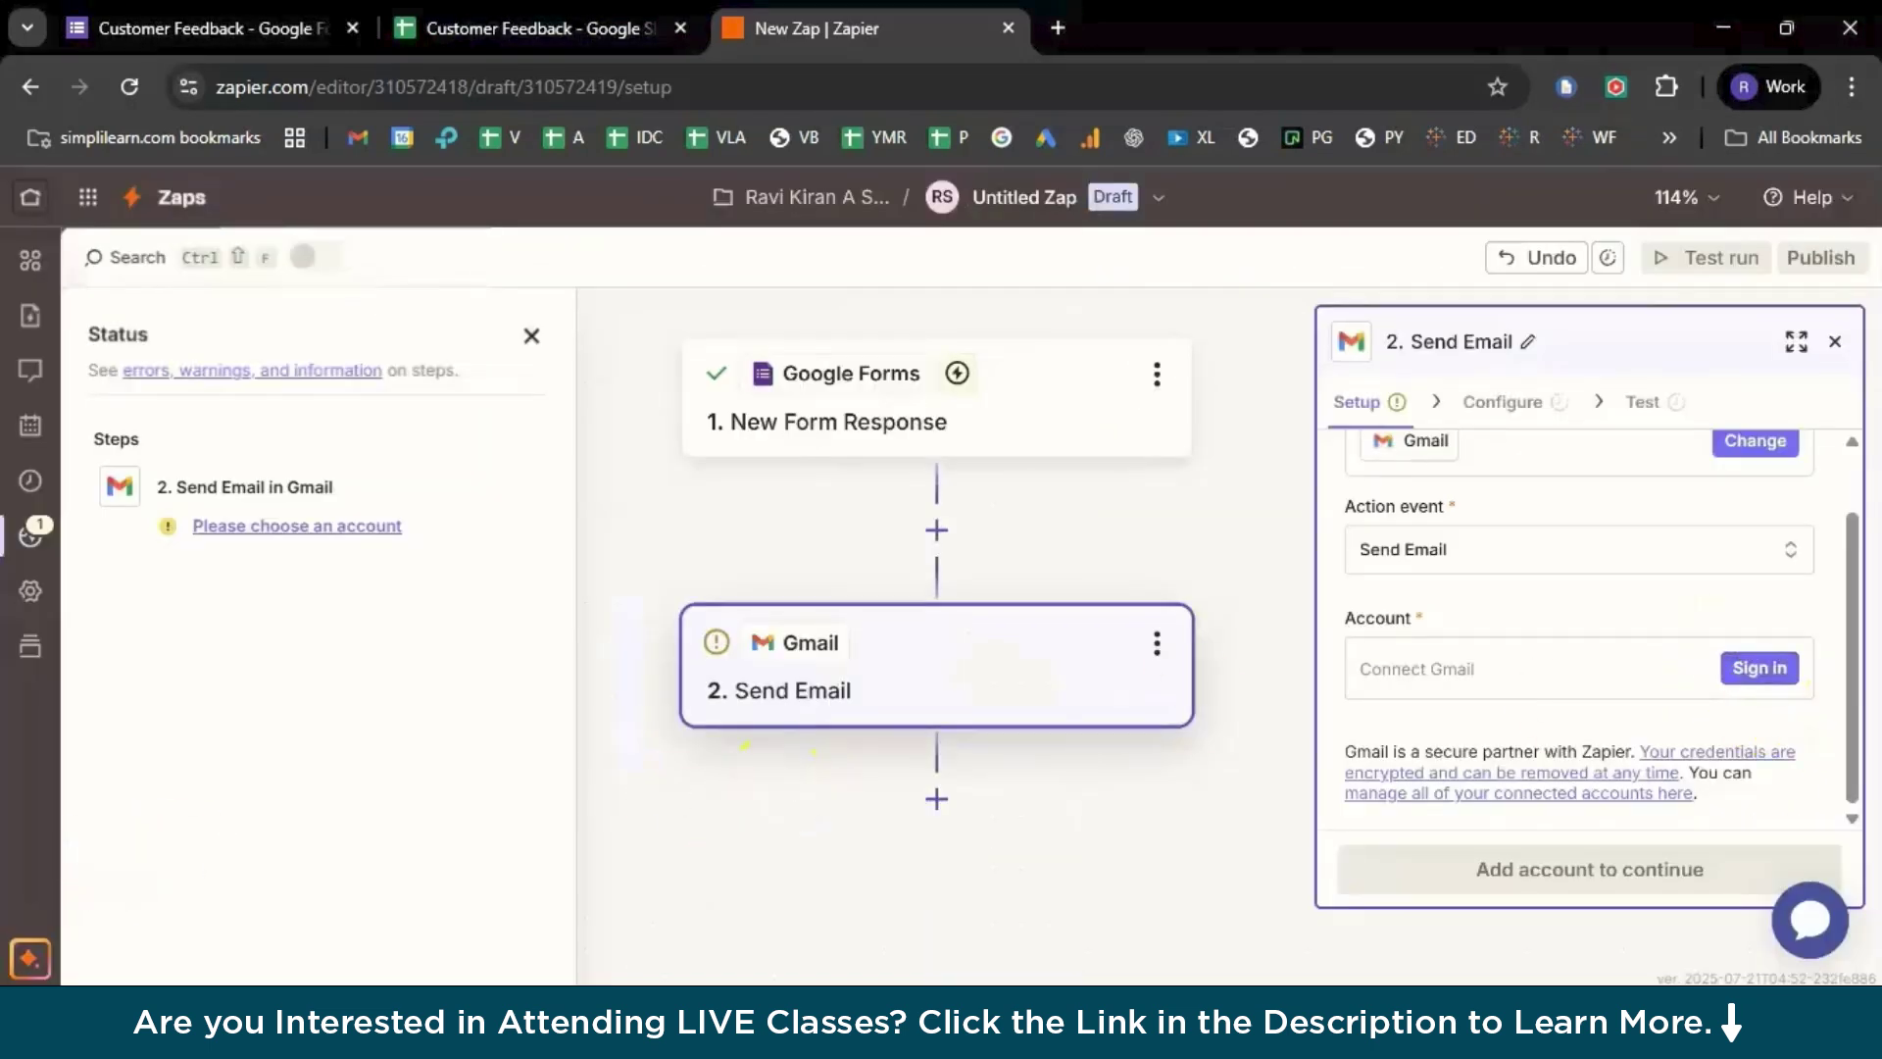
pyautogui.click(749, 386)
pyautogui.click(998, 674)
pyautogui.scroll(-4, 1000, 670)
pyautogui.click(1043, 888)
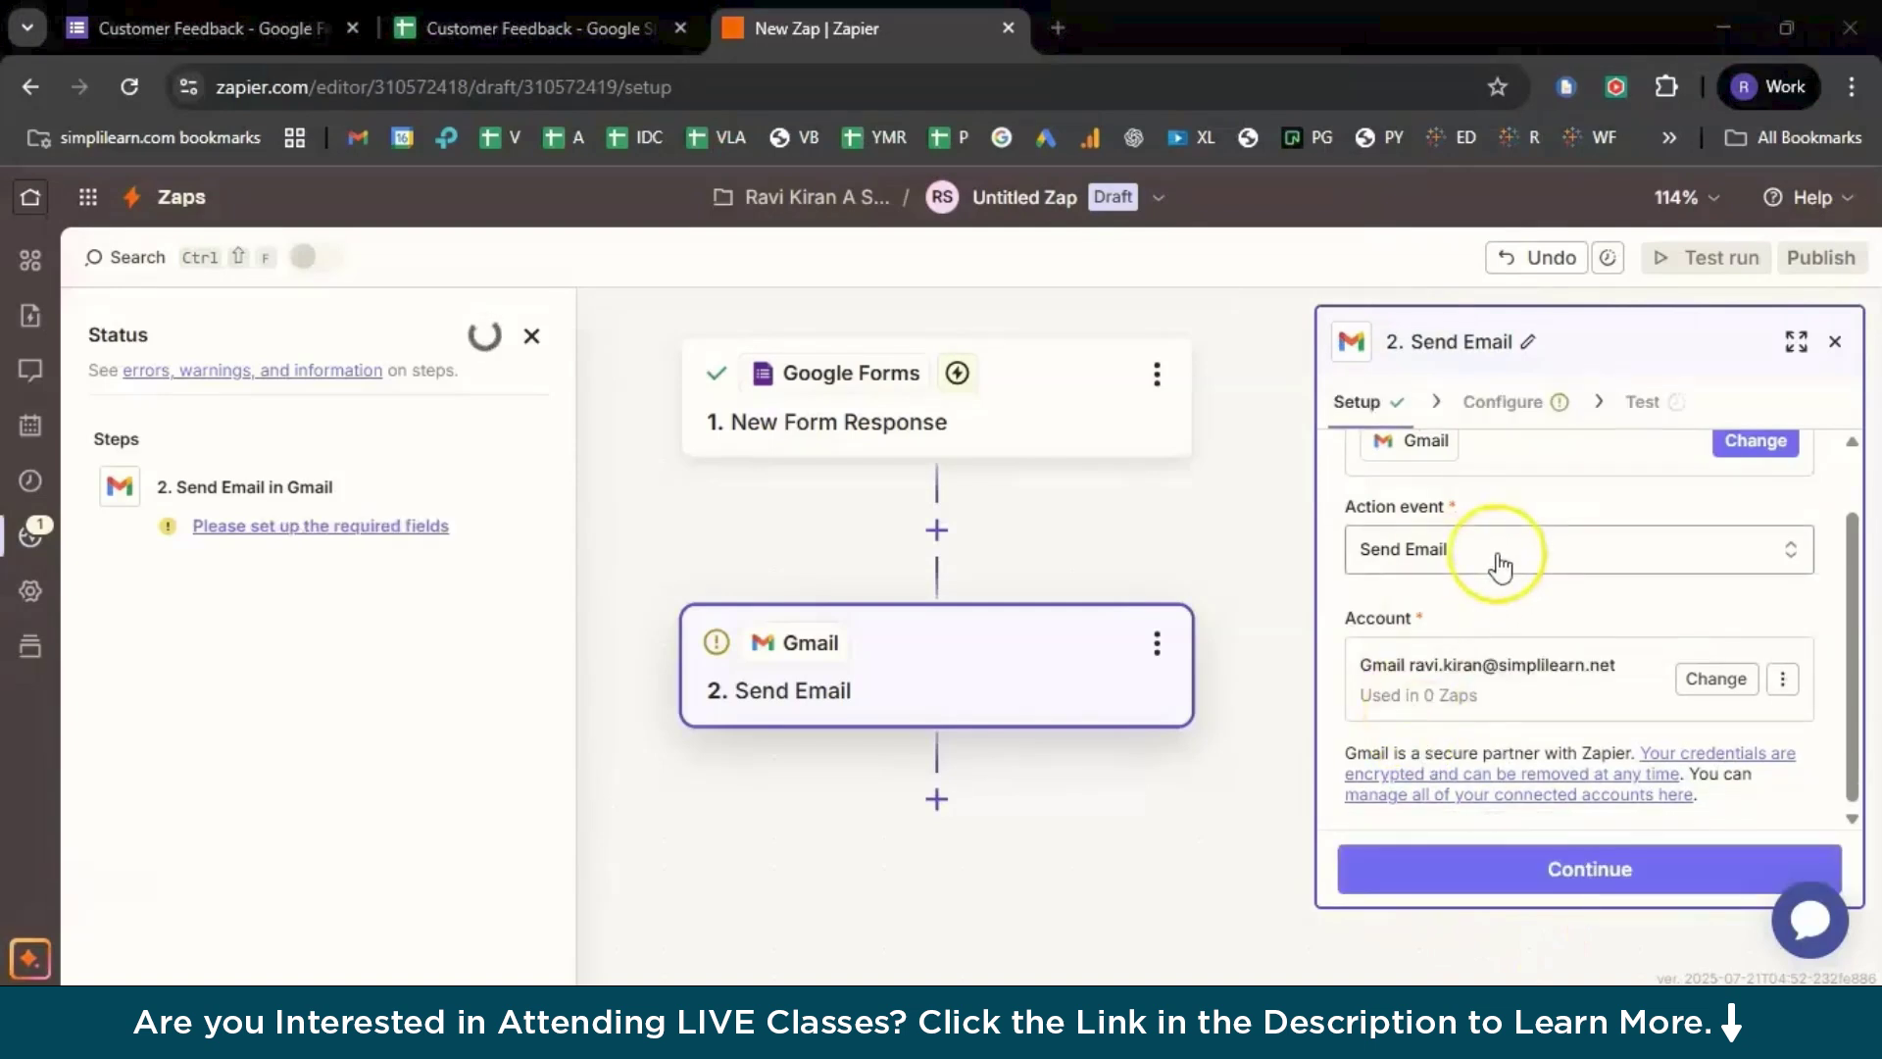
pyautogui.scroll(1, 1500, 559)
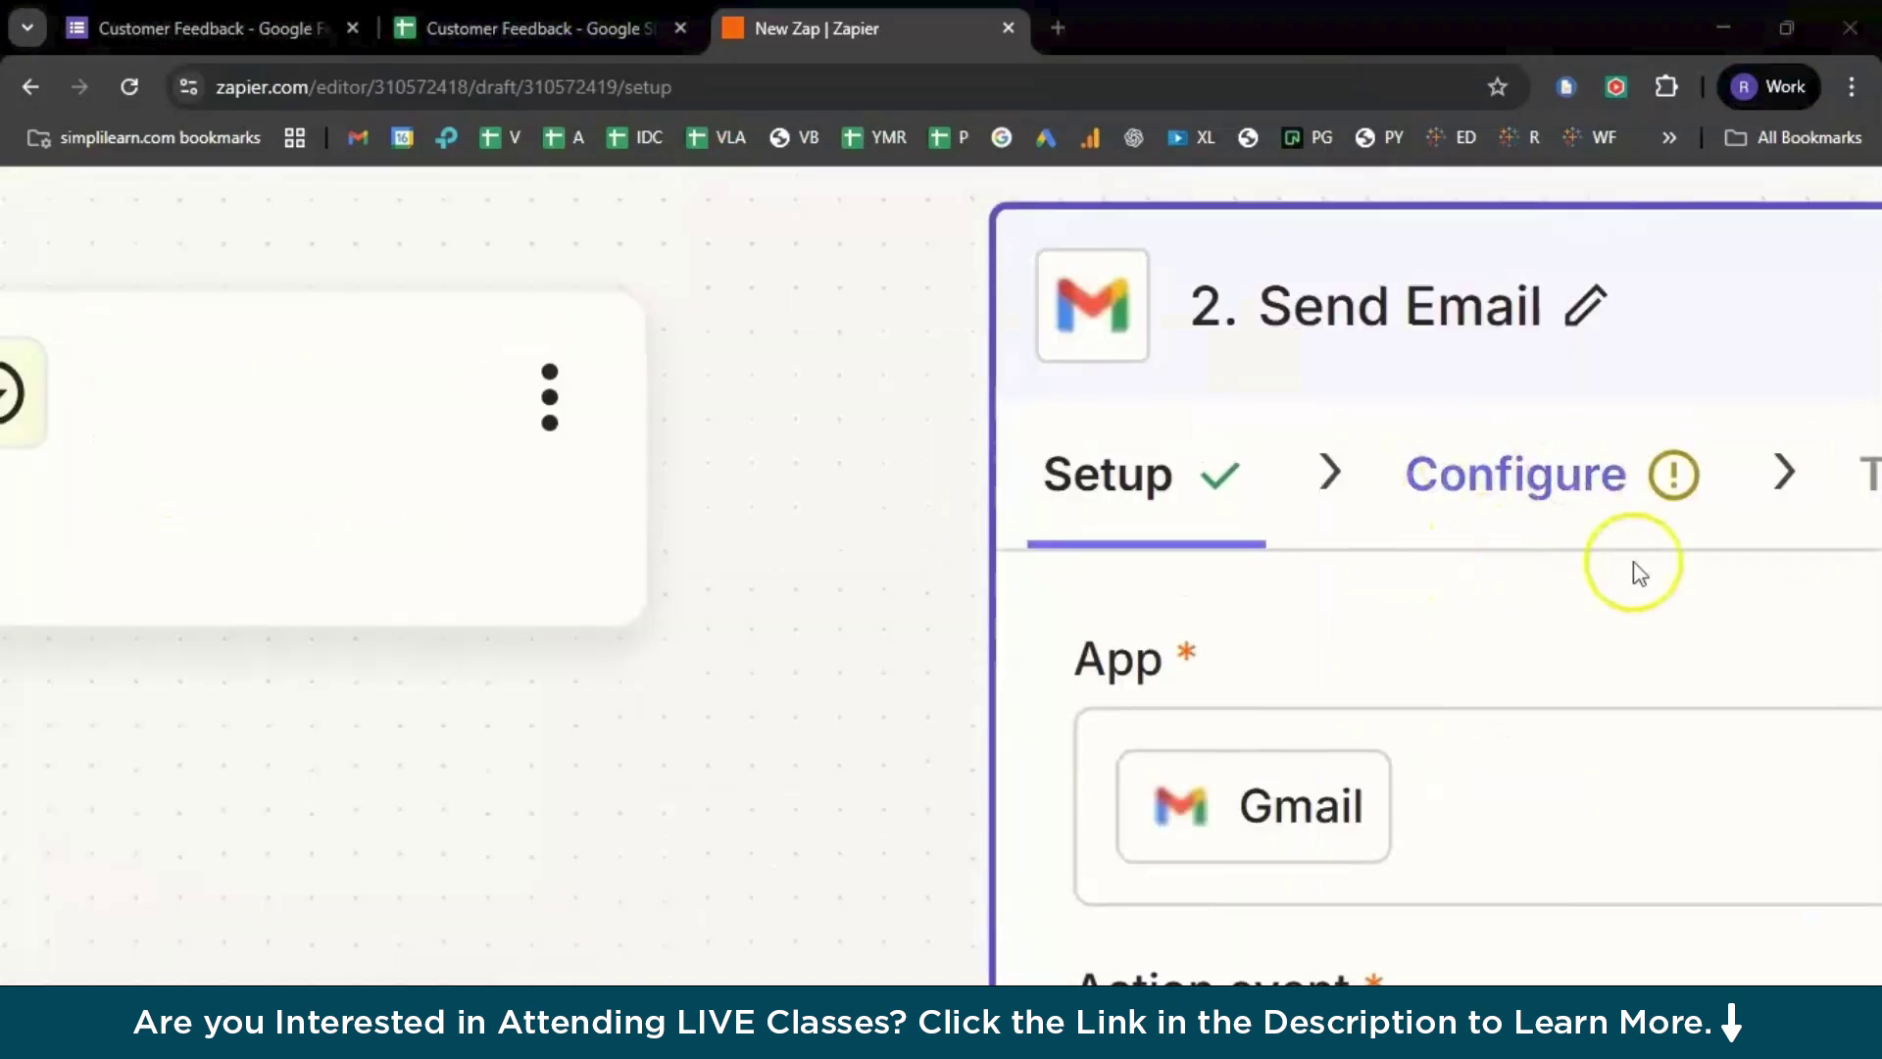
# - Set the email's To field to the form response's Email answer
pyautogui.click(1542, 510)
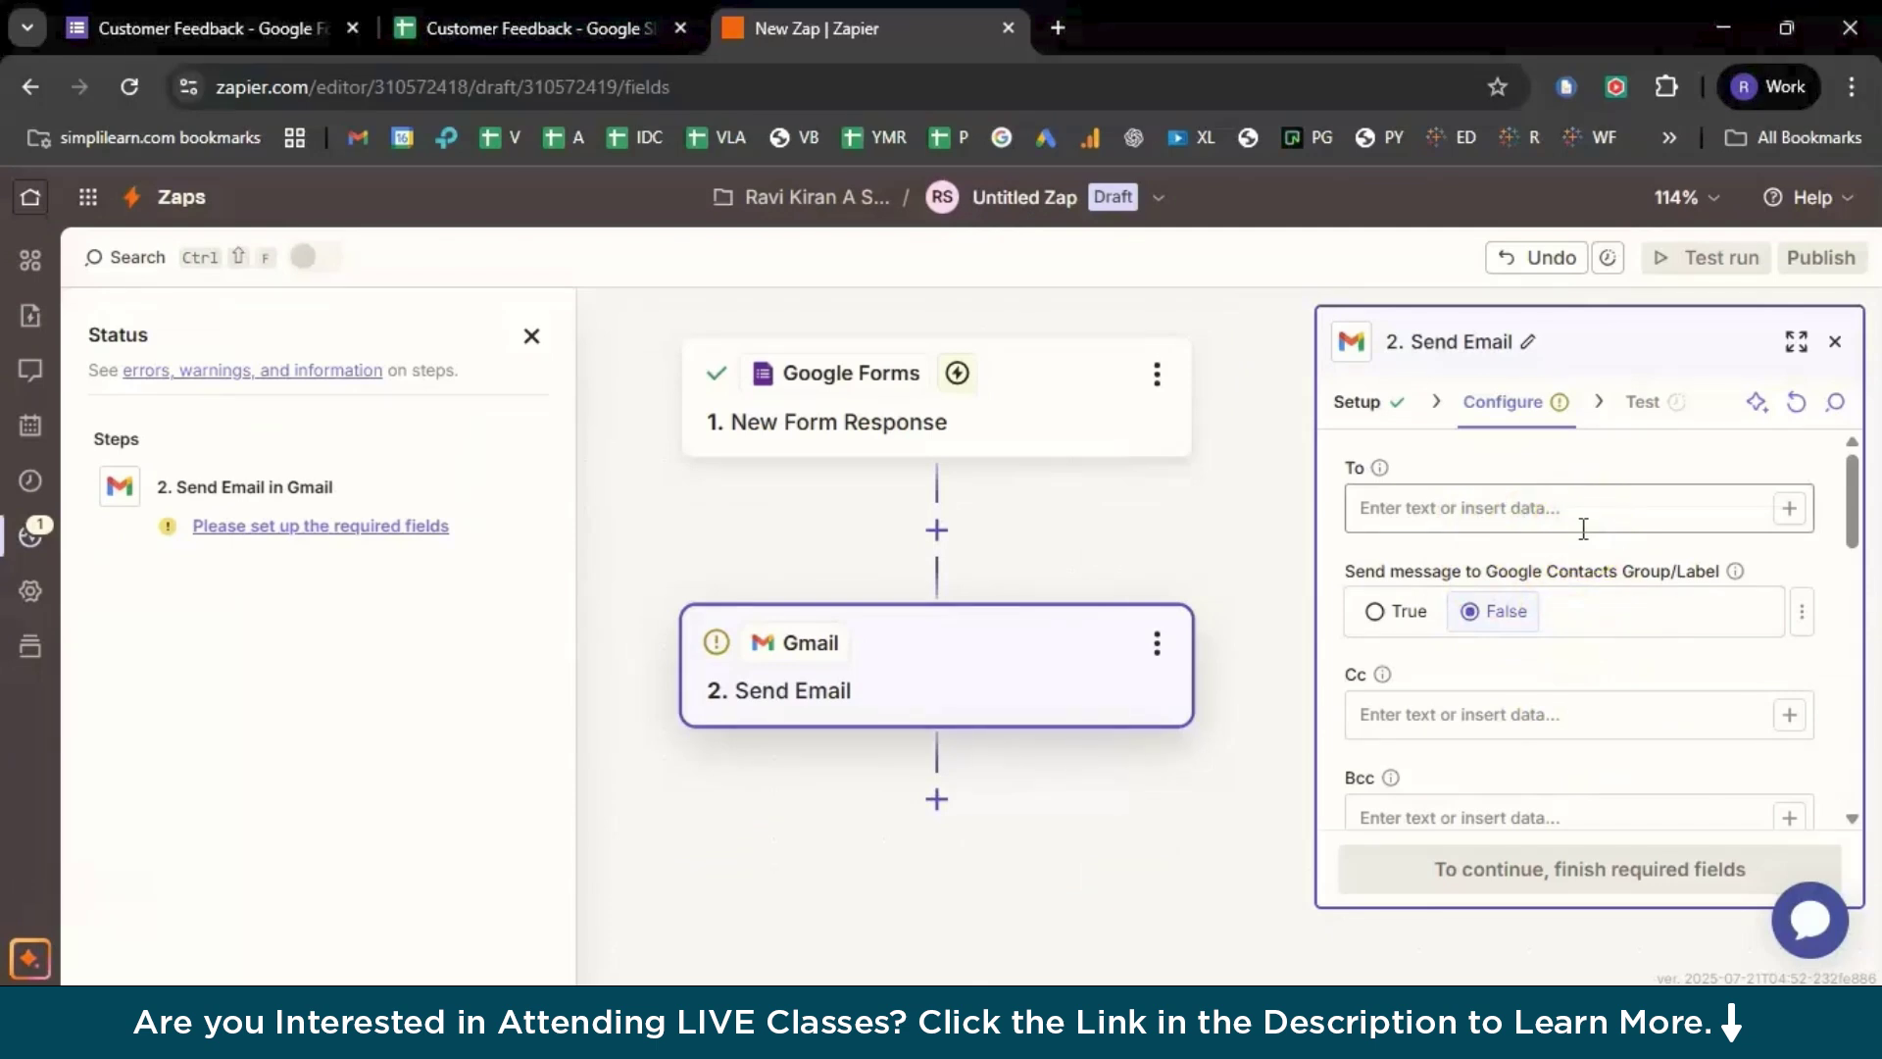
pyautogui.click(1648, 509)
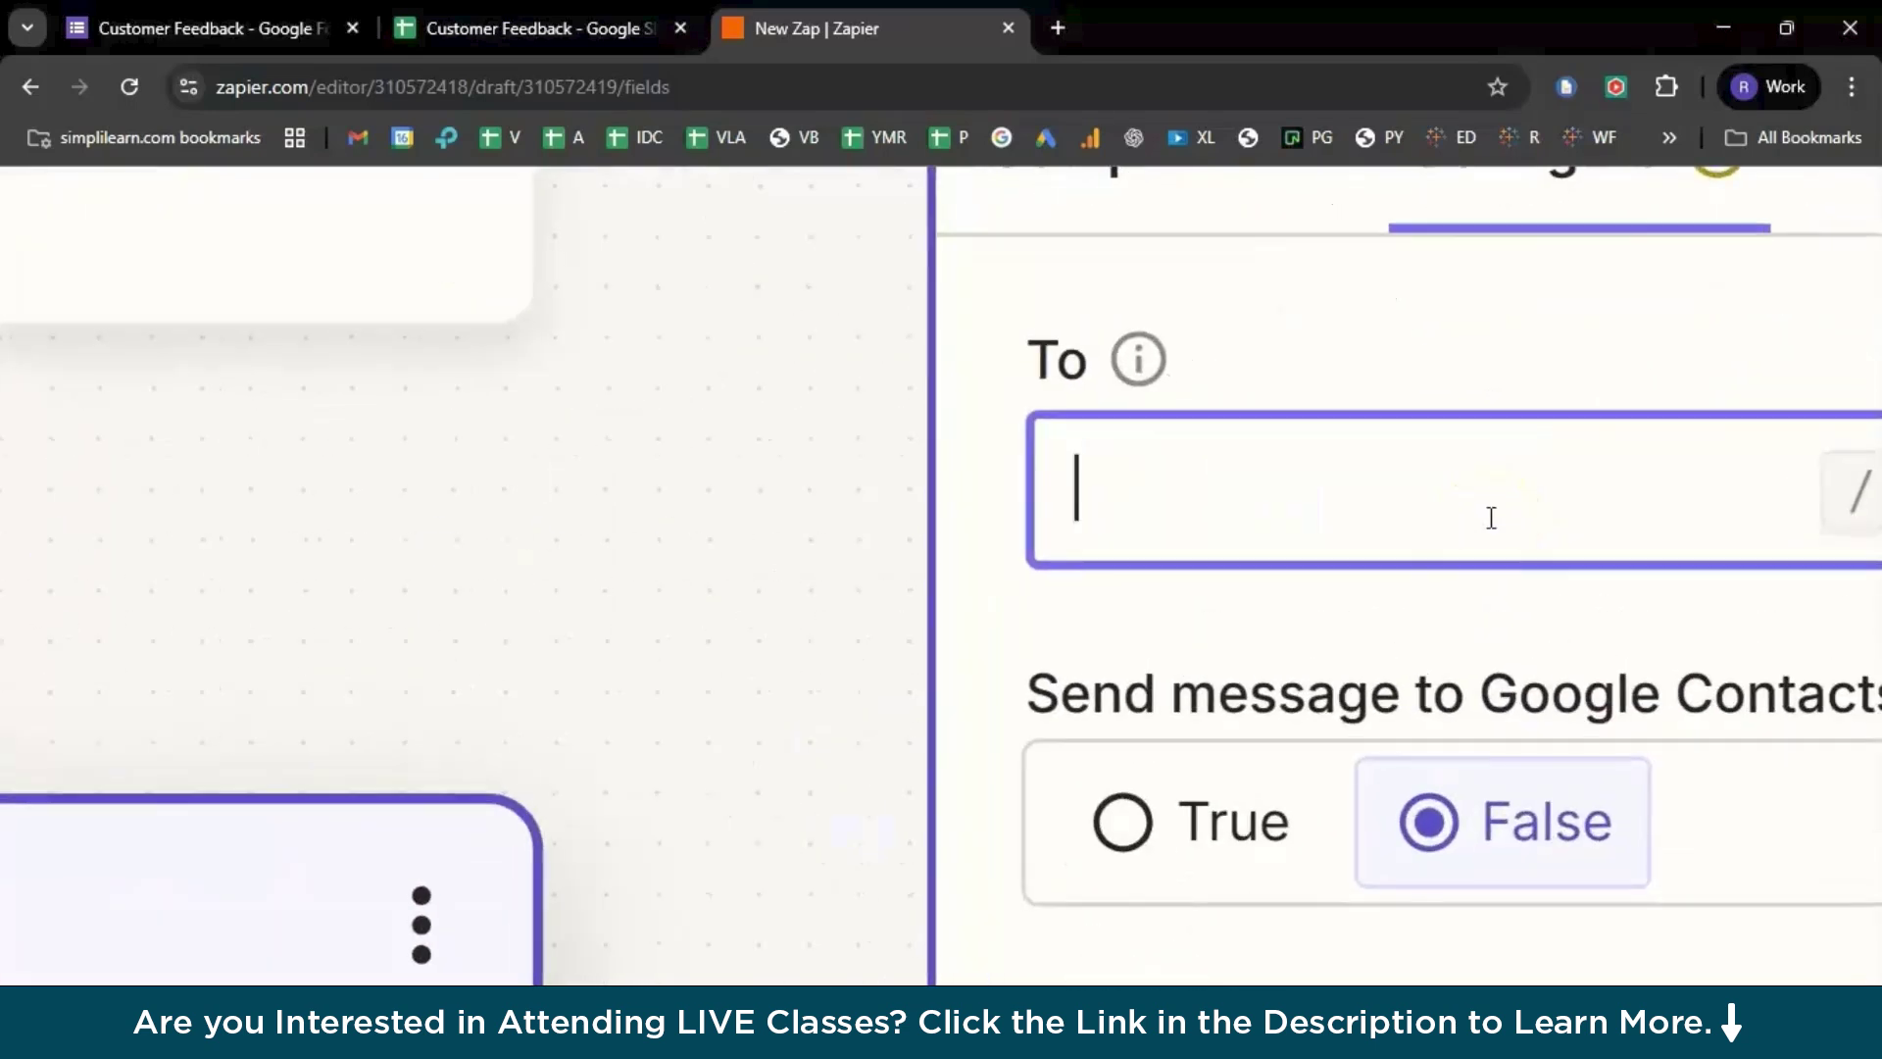
pyautogui.hscroll(5, 1491, 518)
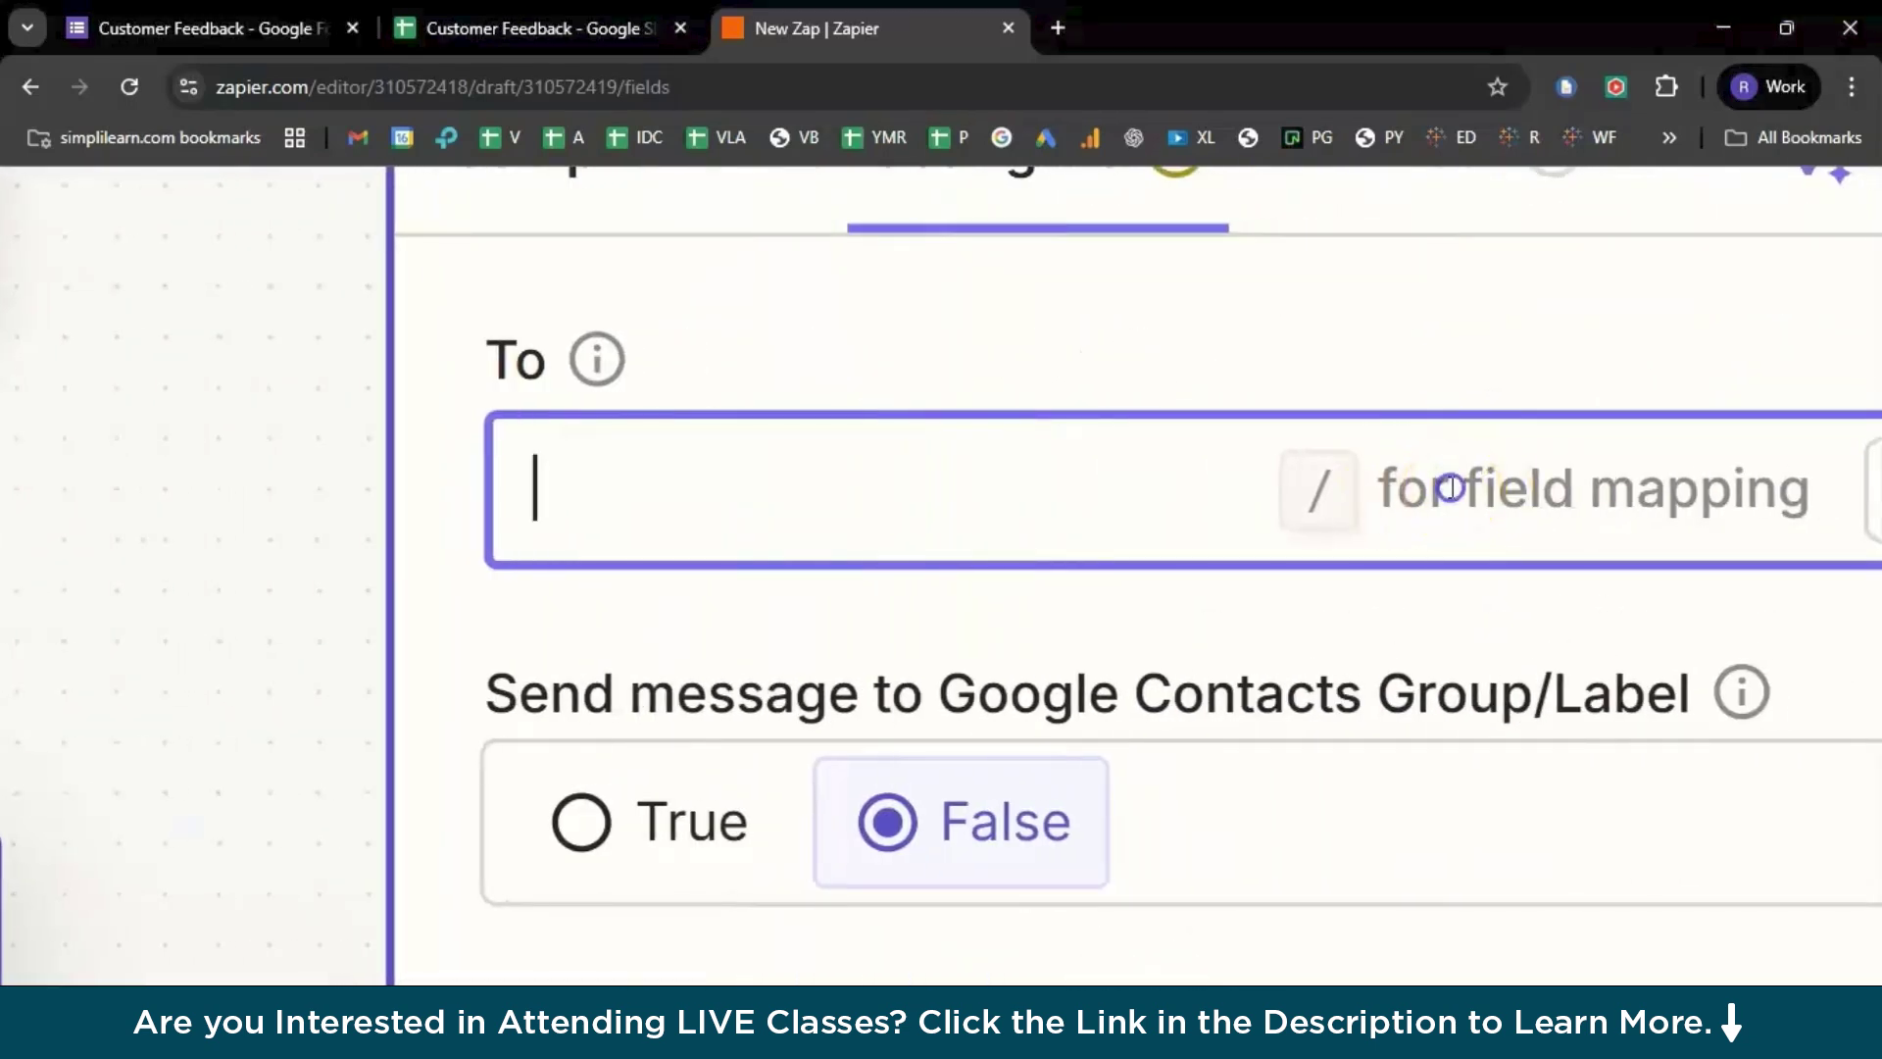
pyautogui.click(1022, 480)
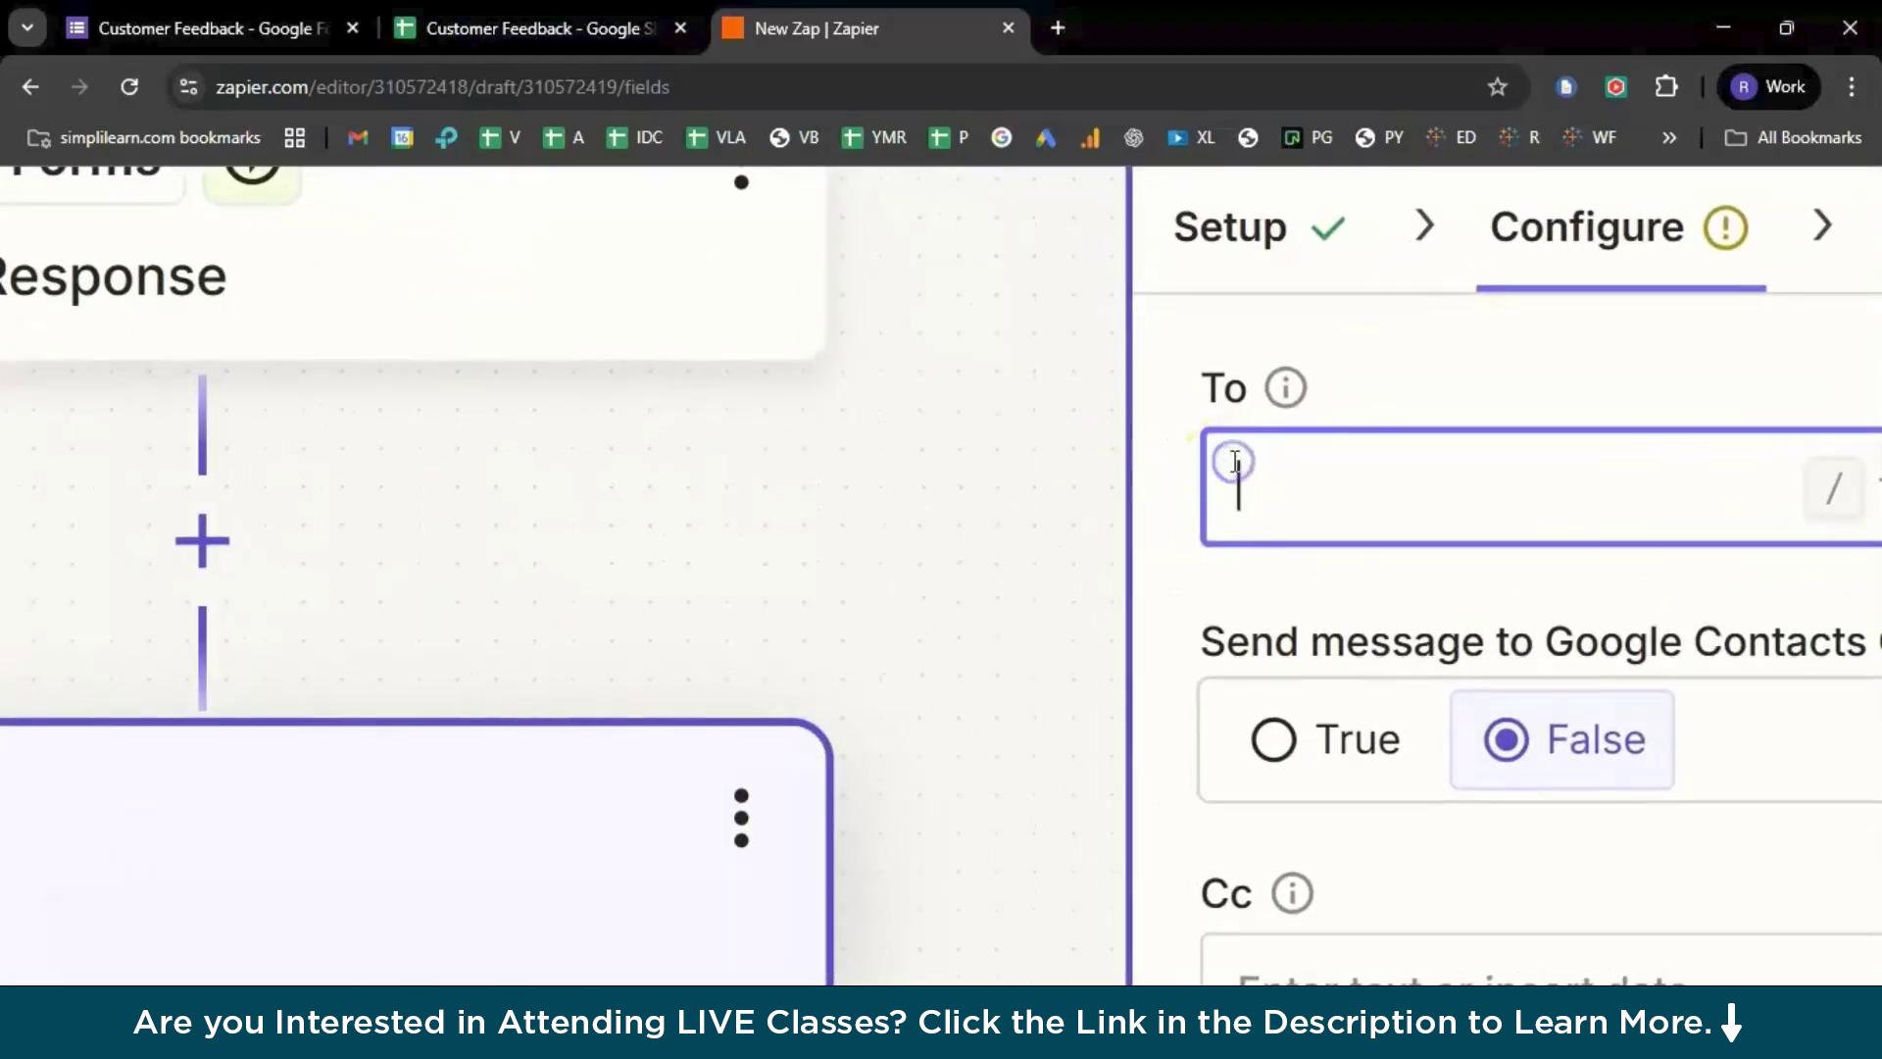
pyautogui.write('asr')
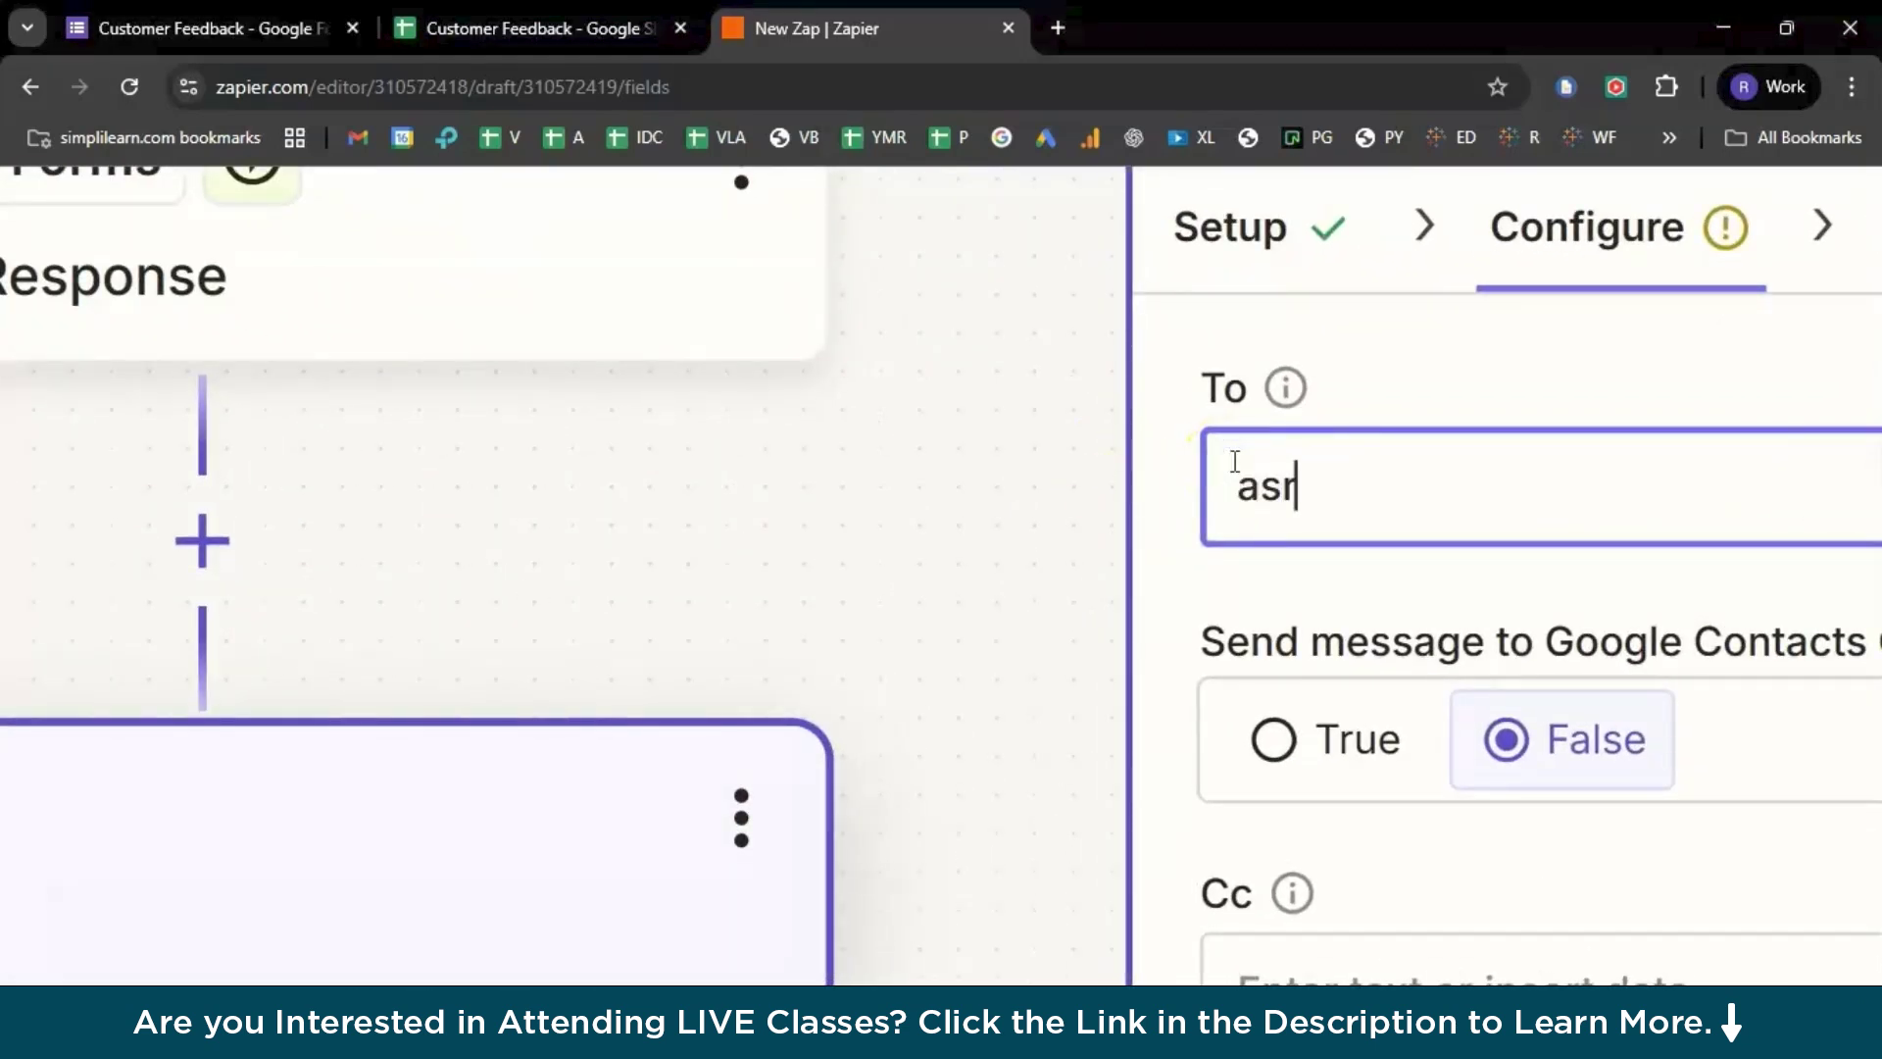
pyautogui.press('BackSpace')
pyautogui.press('BackSpace')
pyautogui.press('BackSpace')
pyautogui.press('BackSpace')
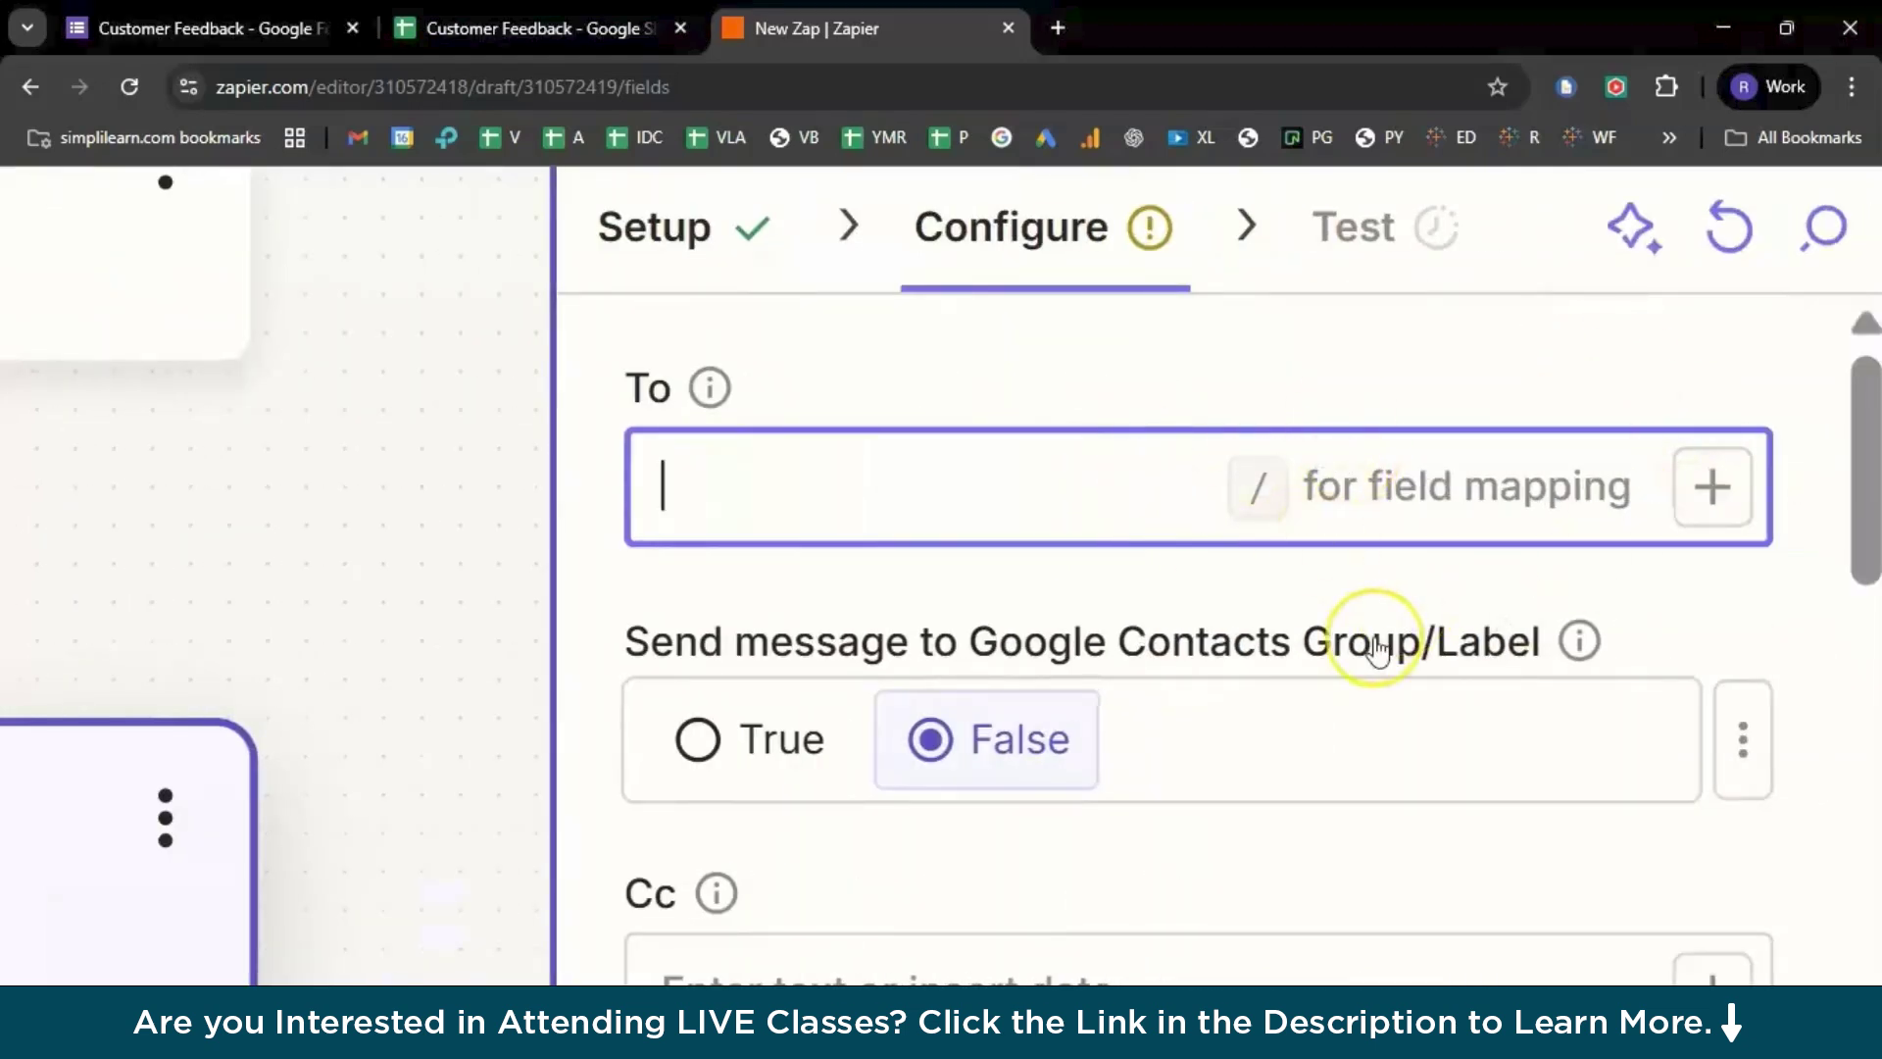
pyautogui.write('/')
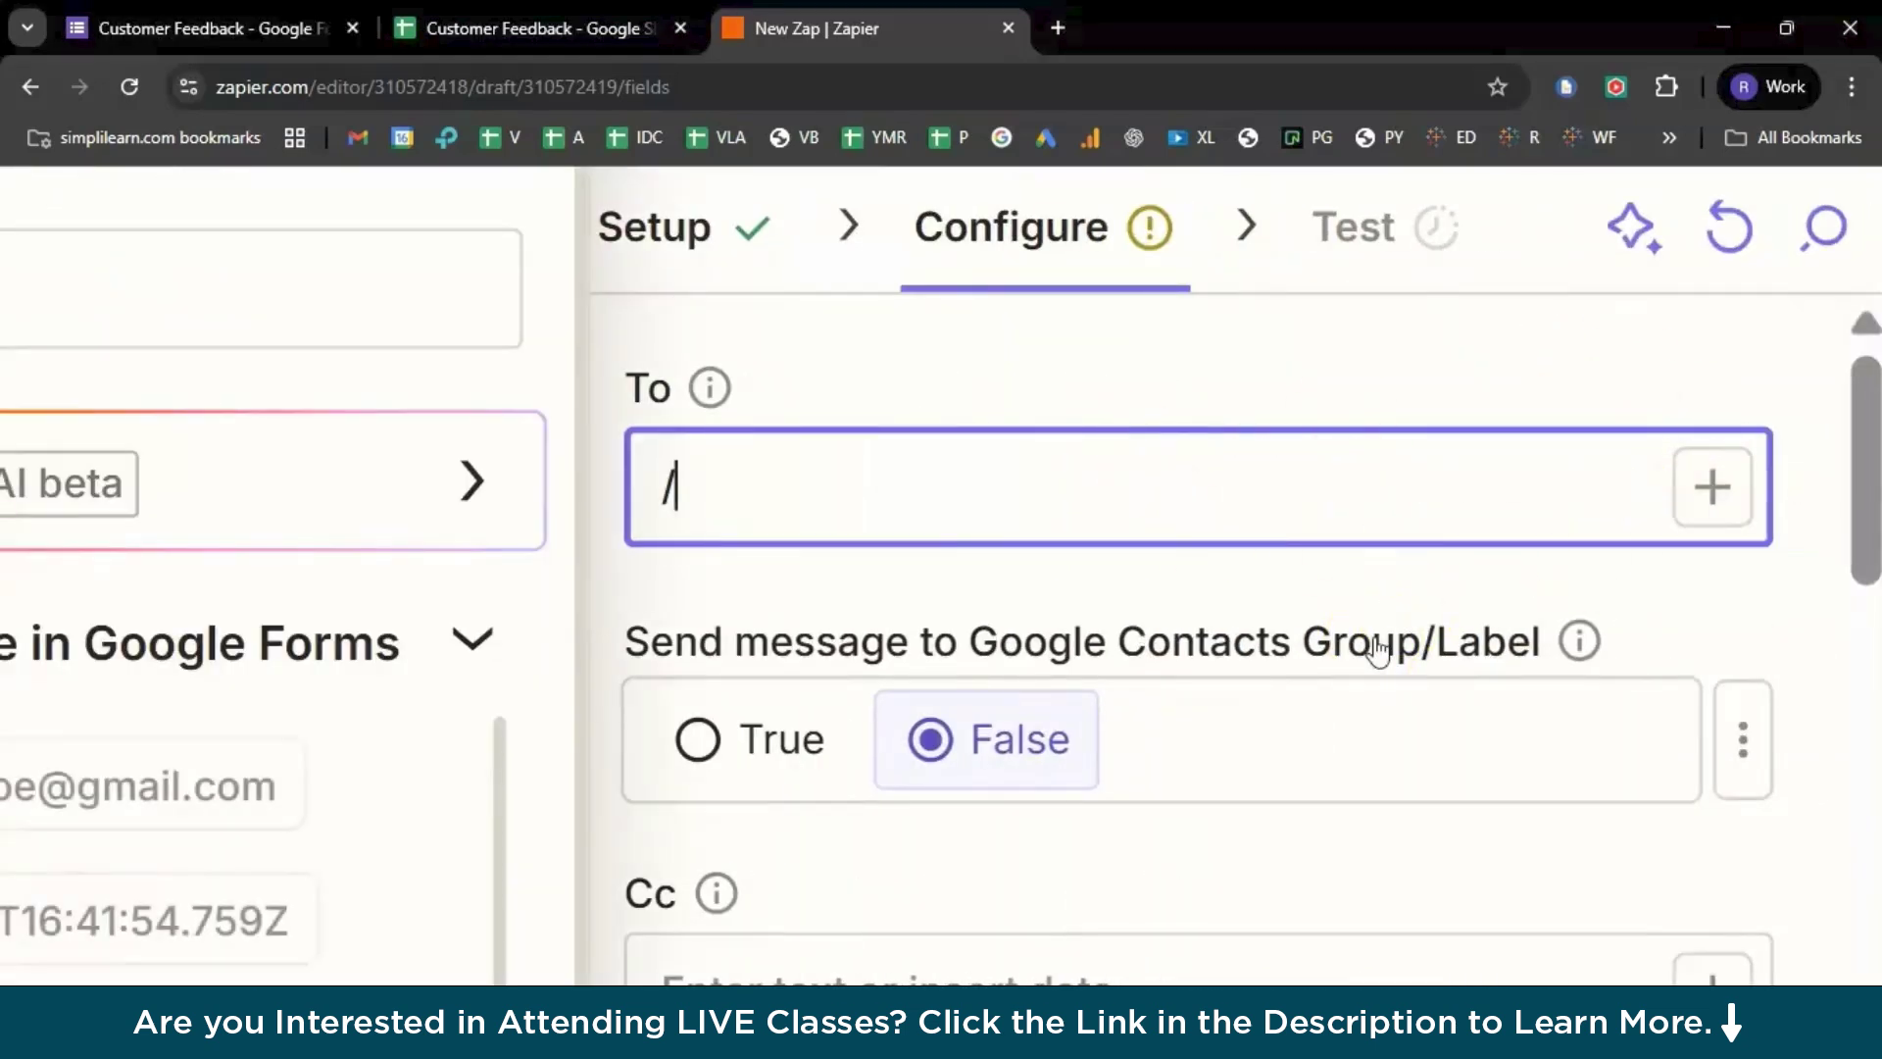
pyautogui.scroll(-1, 1026, 882)
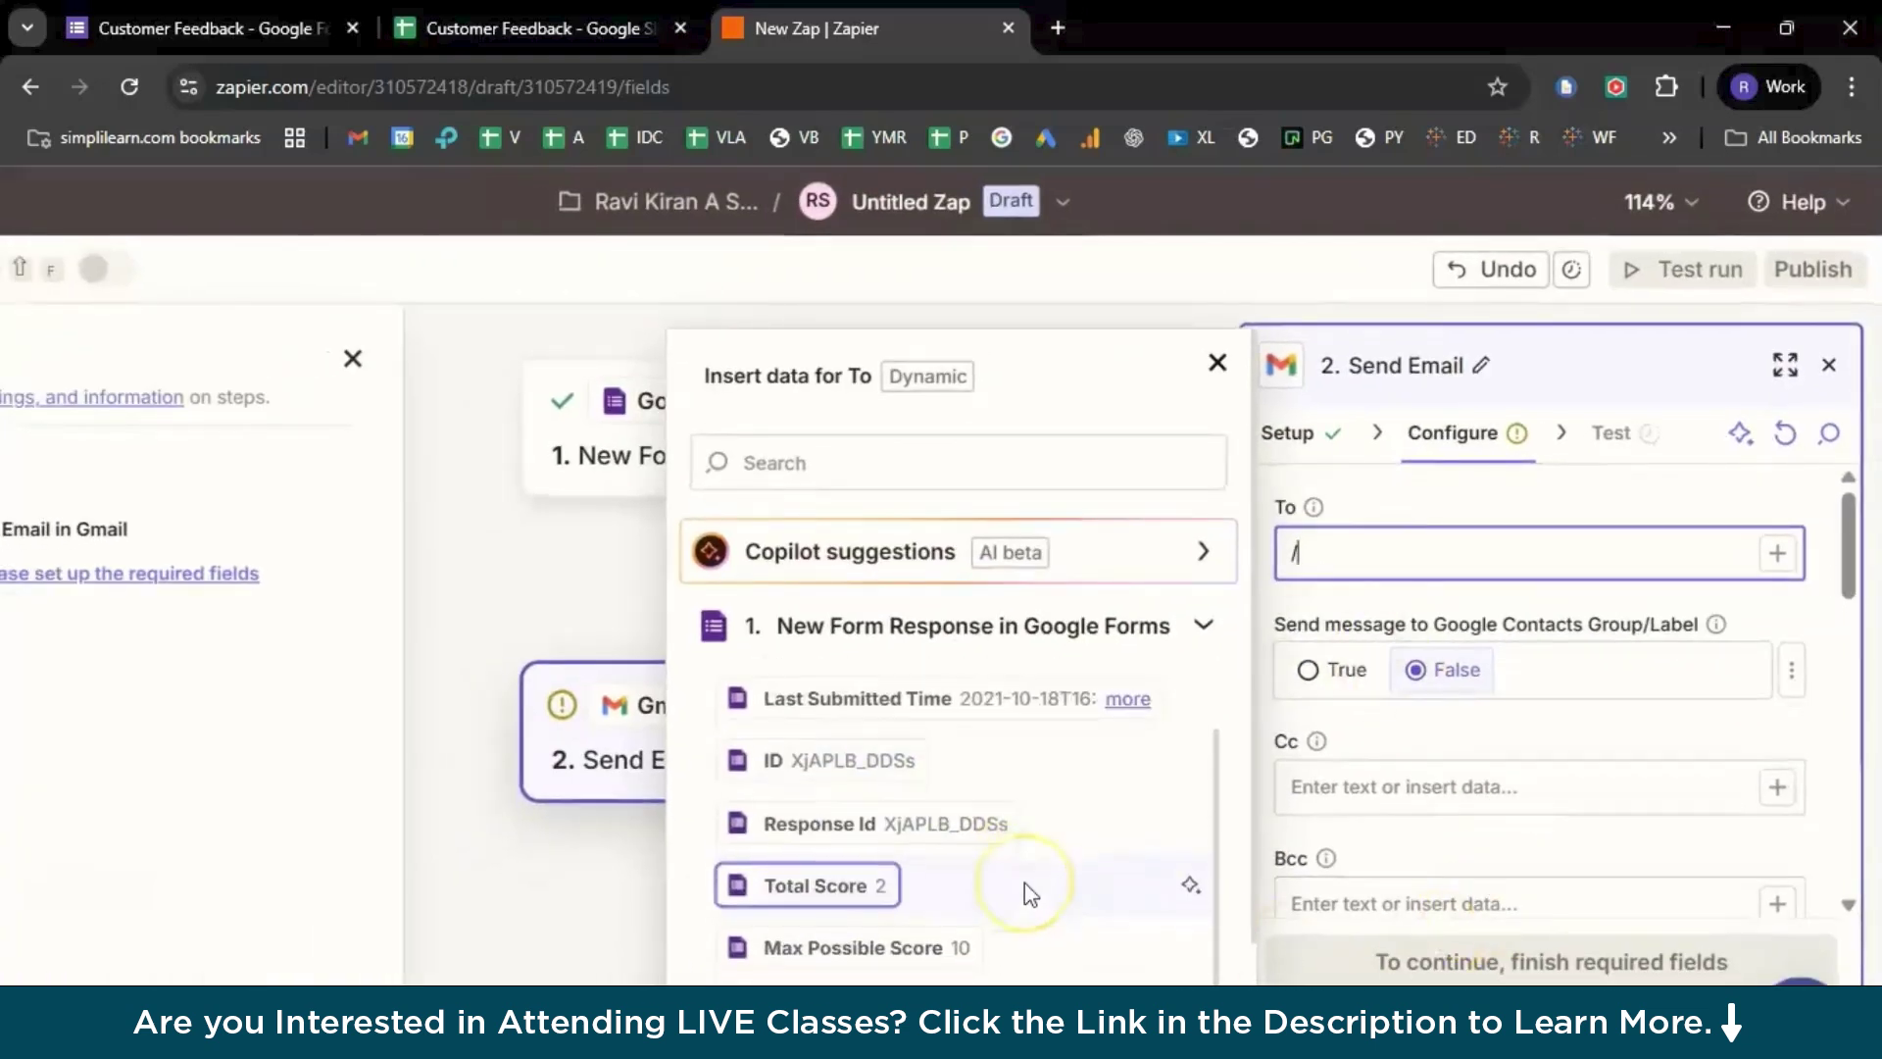
pyautogui.scroll(2, 1025, 882)
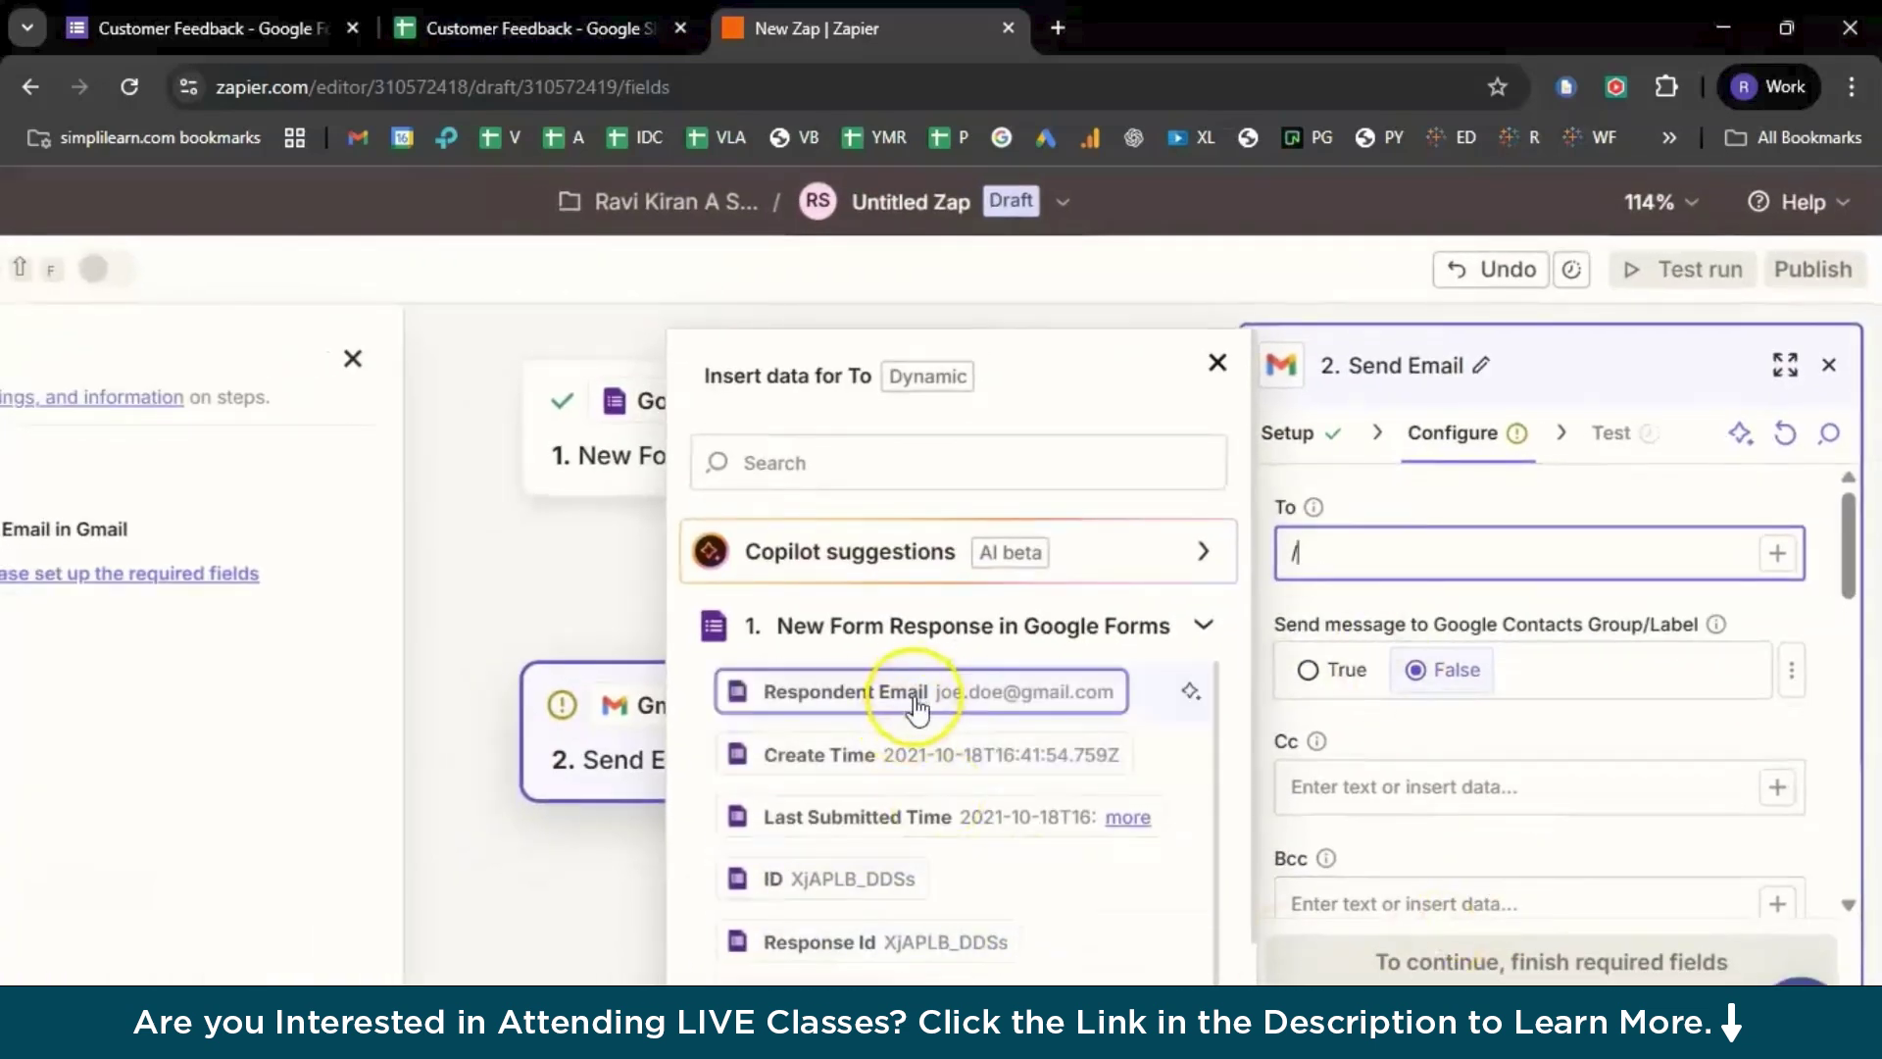
pyautogui.scroll(-1, 912, 867)
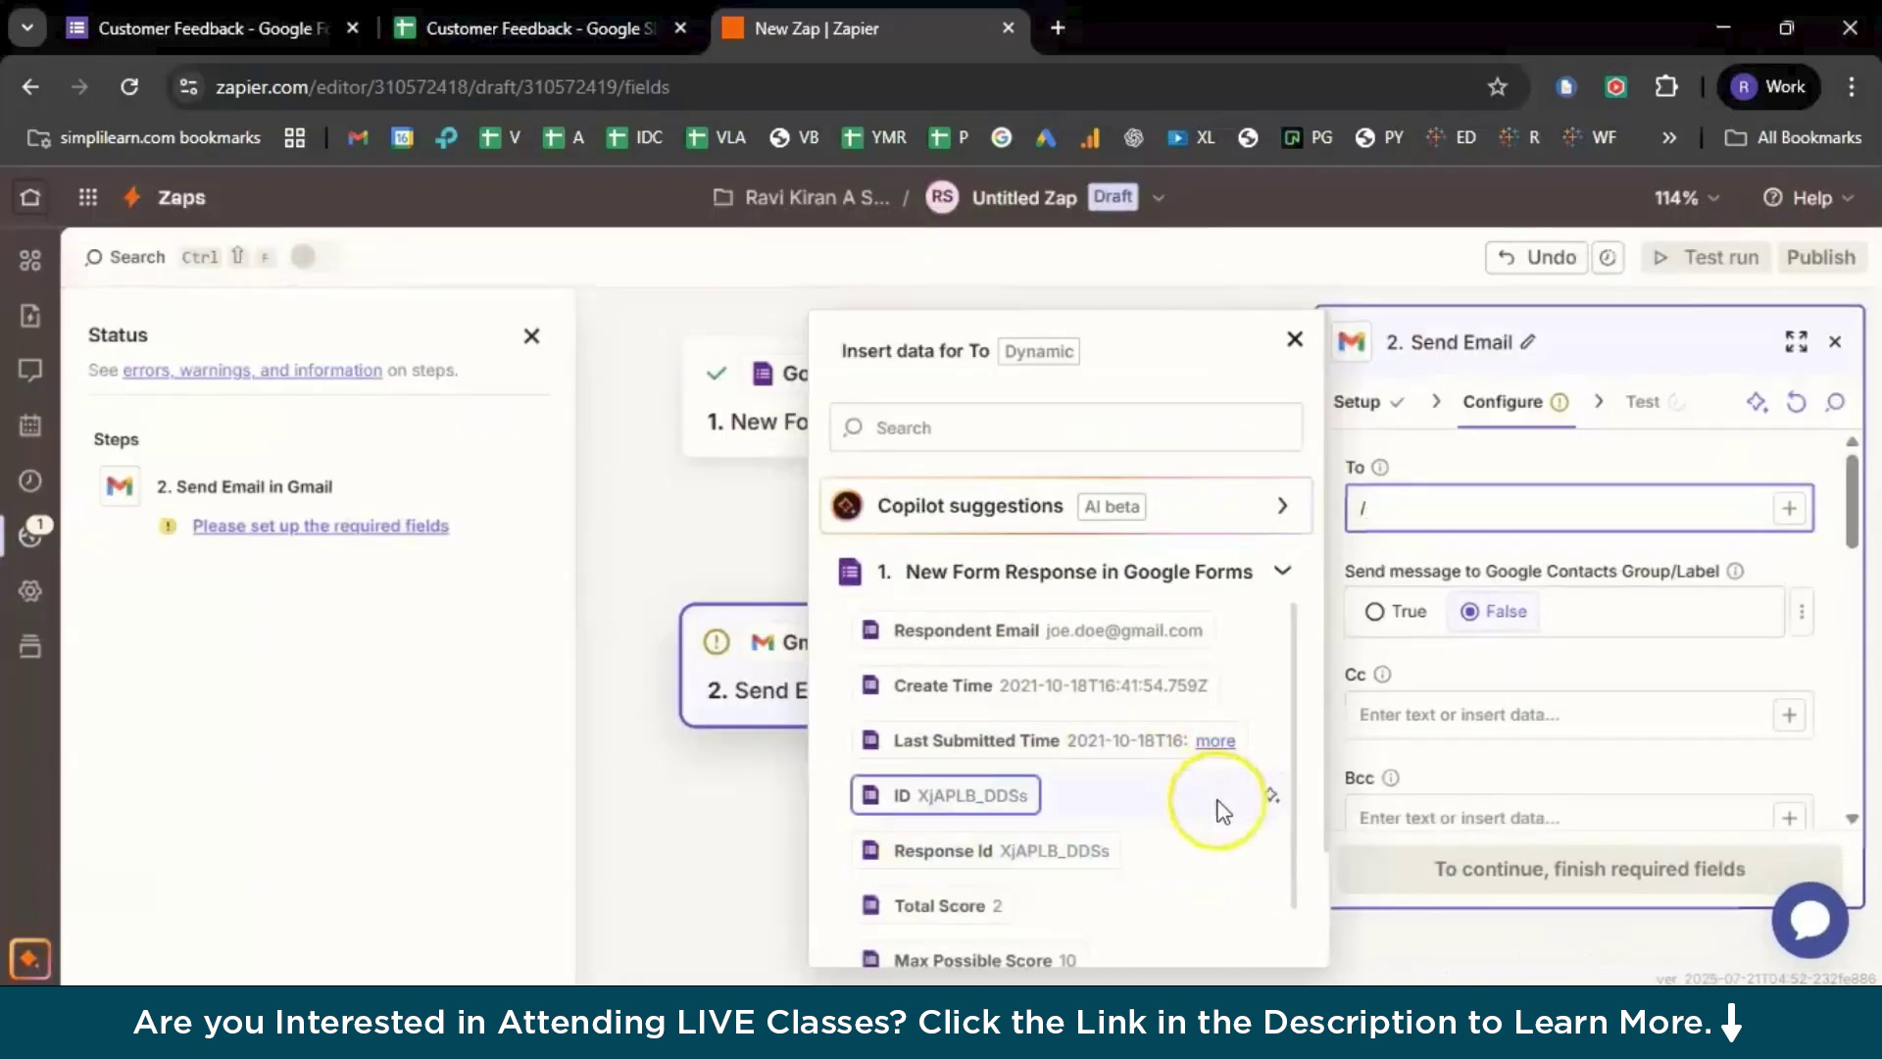
pyautogui.scroll(-2, 1209, 789)
pyautogui.scroll(-3, 1041, 826)
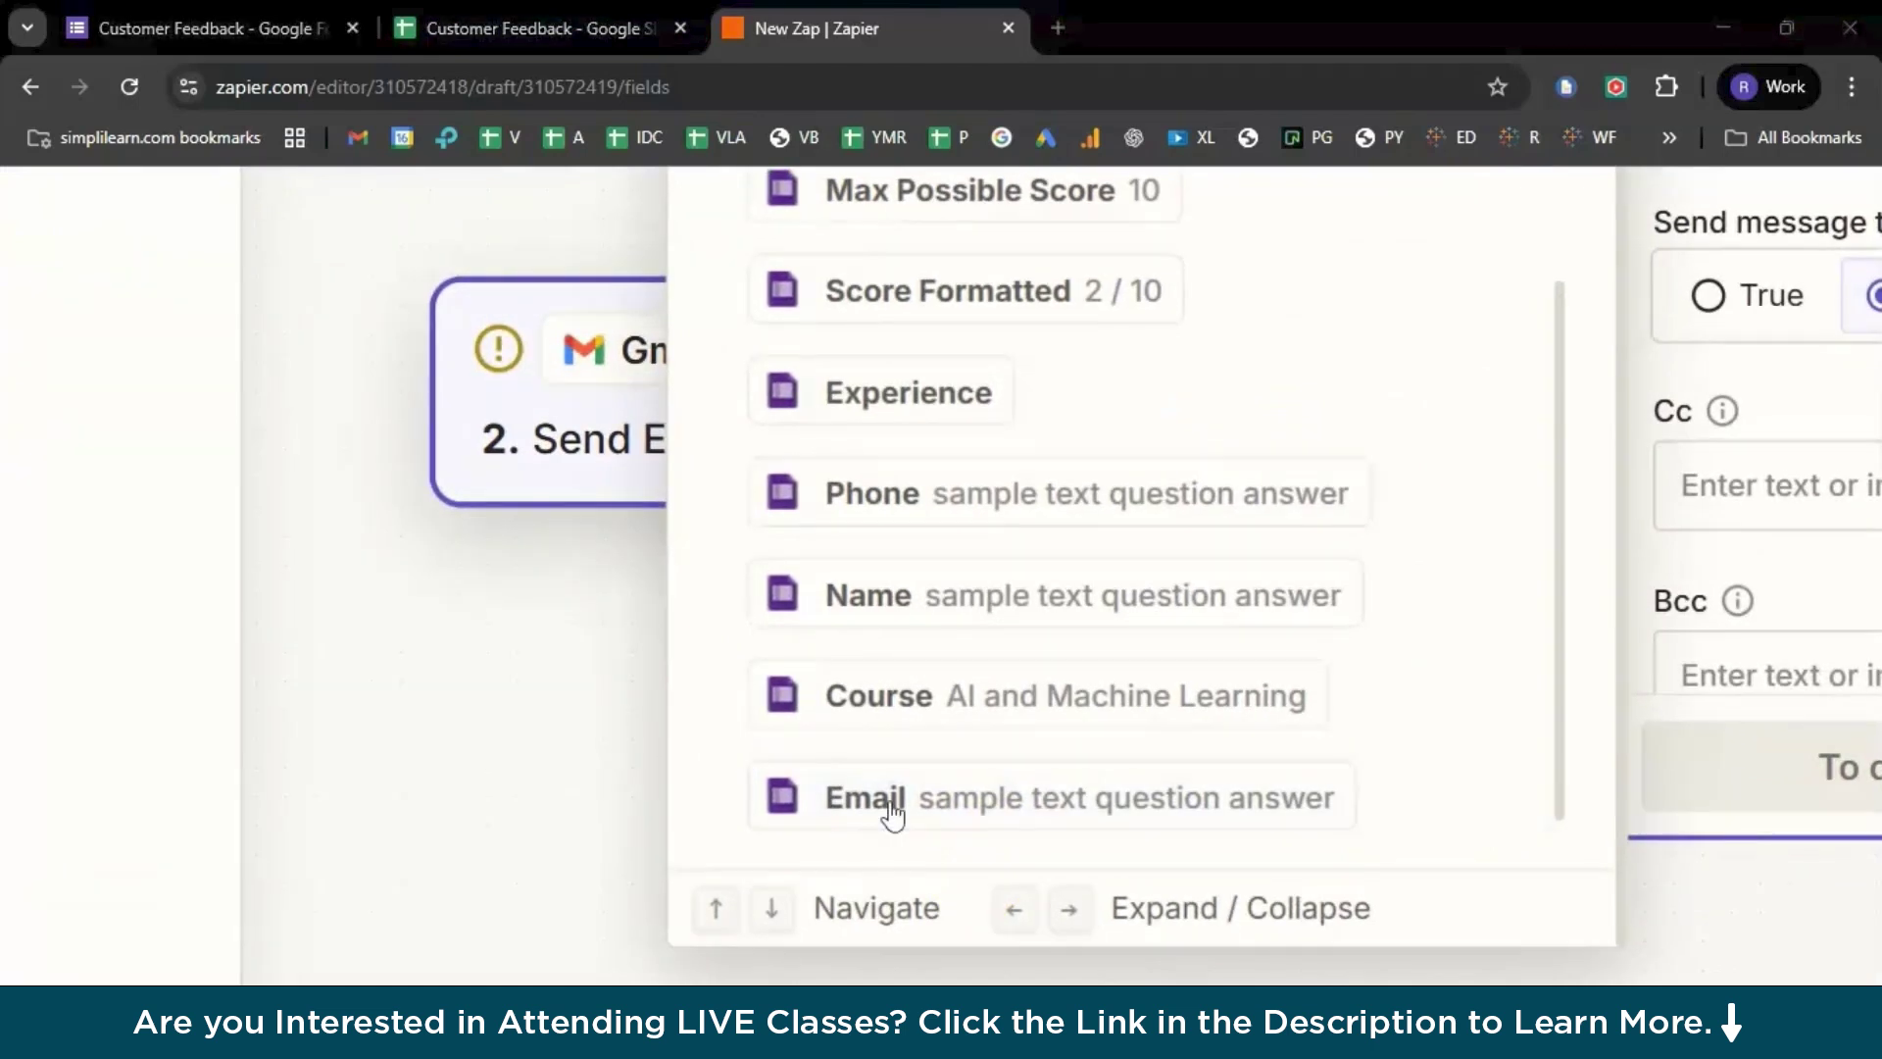
pyautogui.click(890, 804)
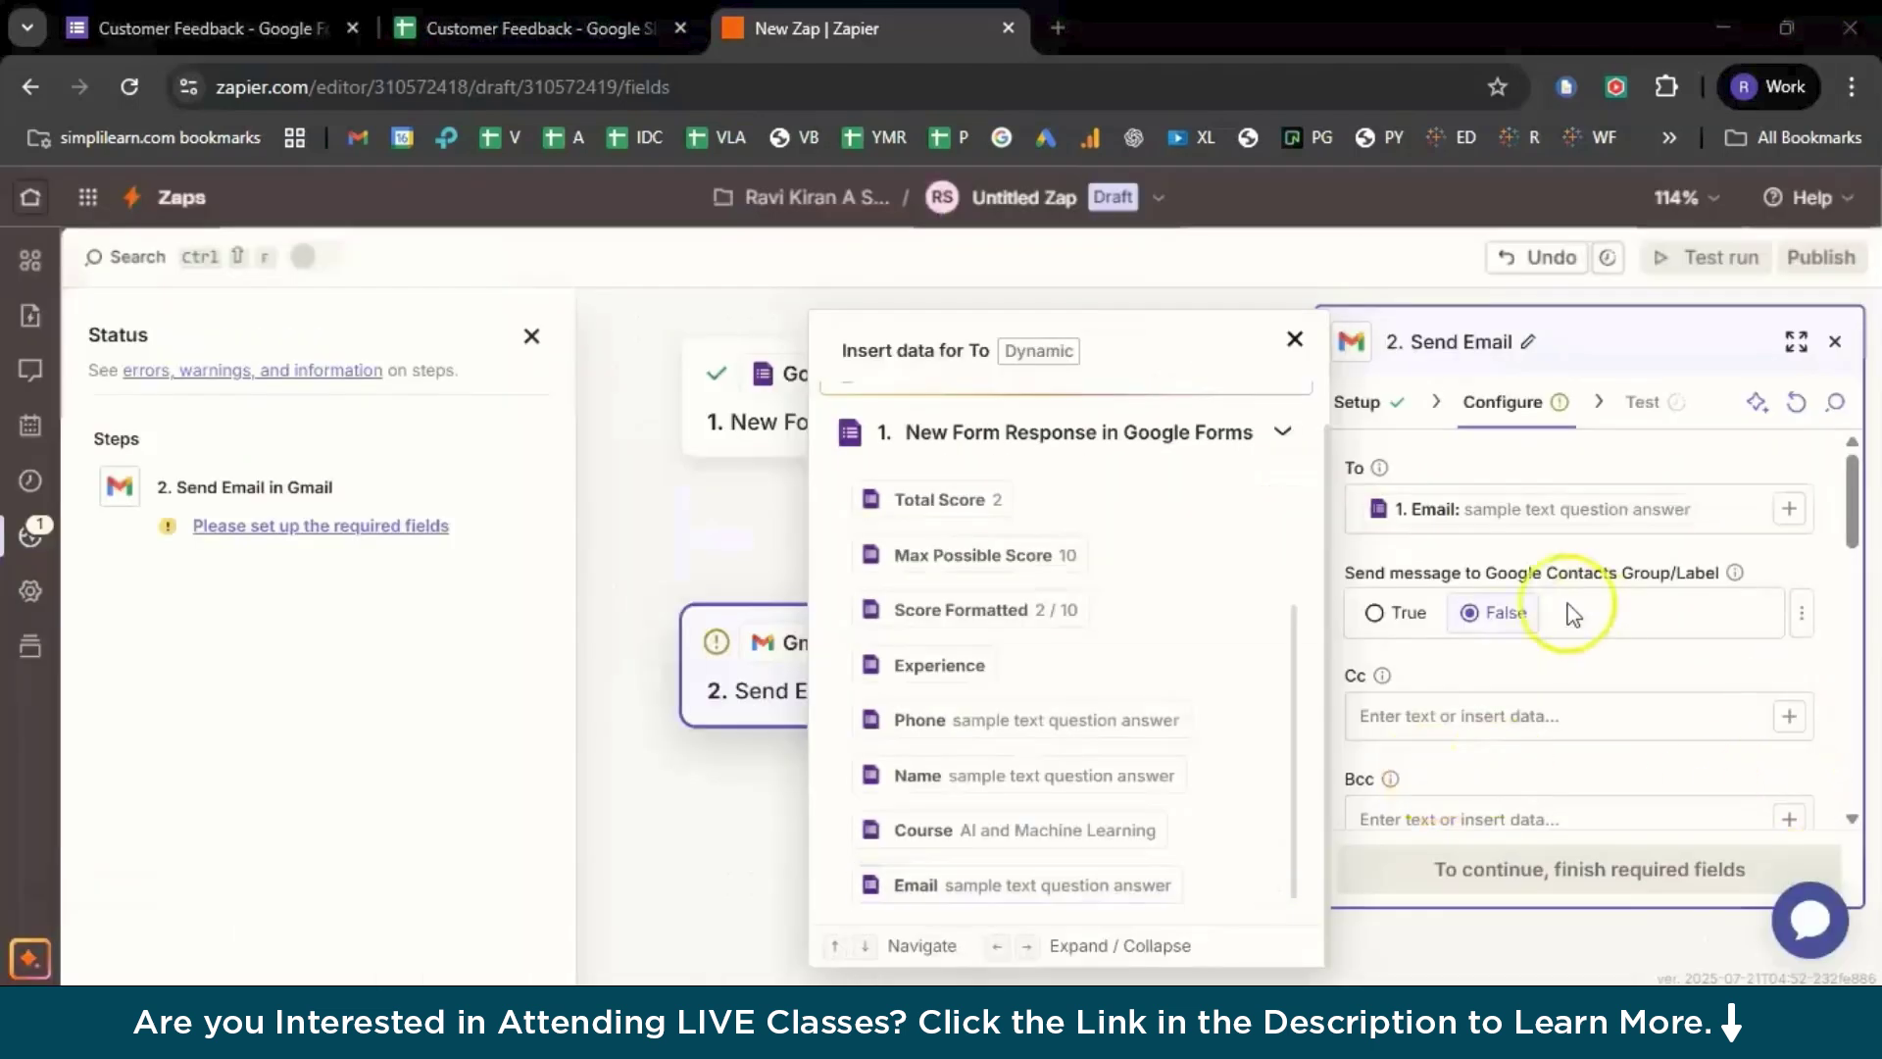
pyautogui.click(1462, 677)
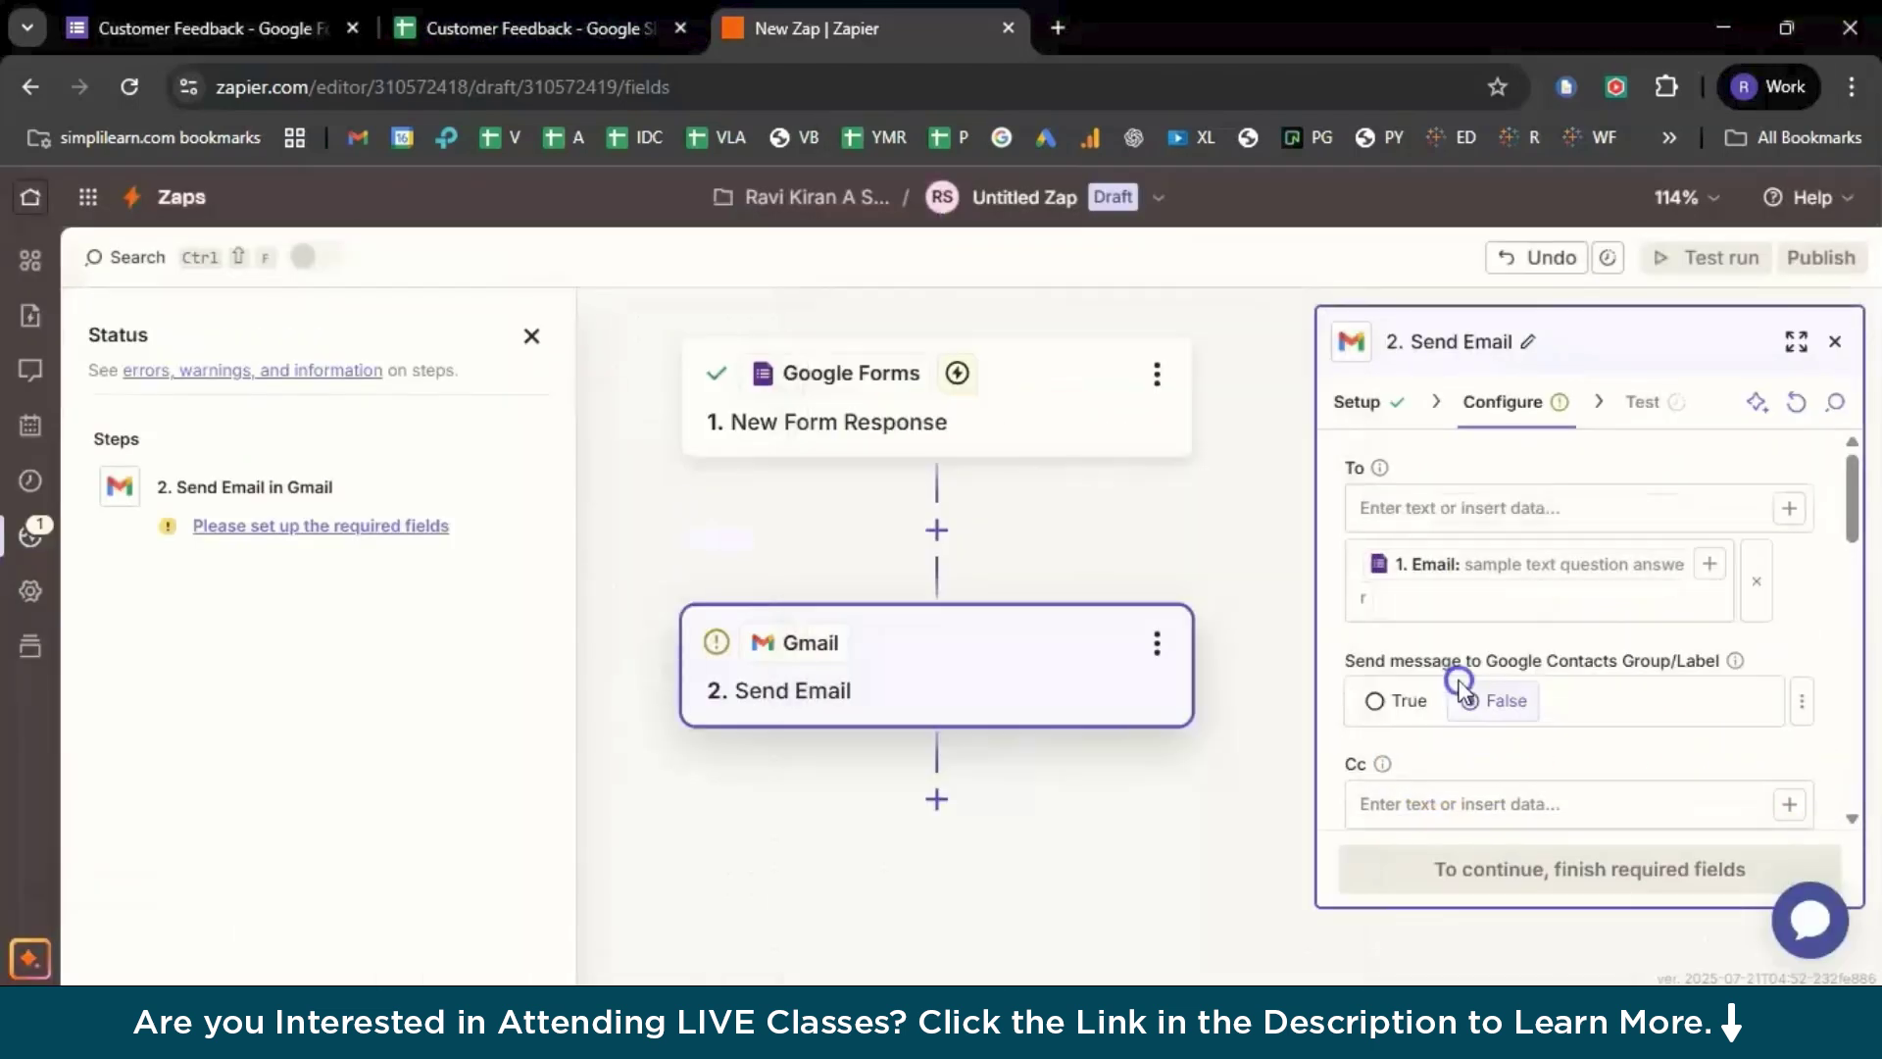
# - Begin editing the email's Subject field
pyautogui.scroll(-1, 1526, 524)
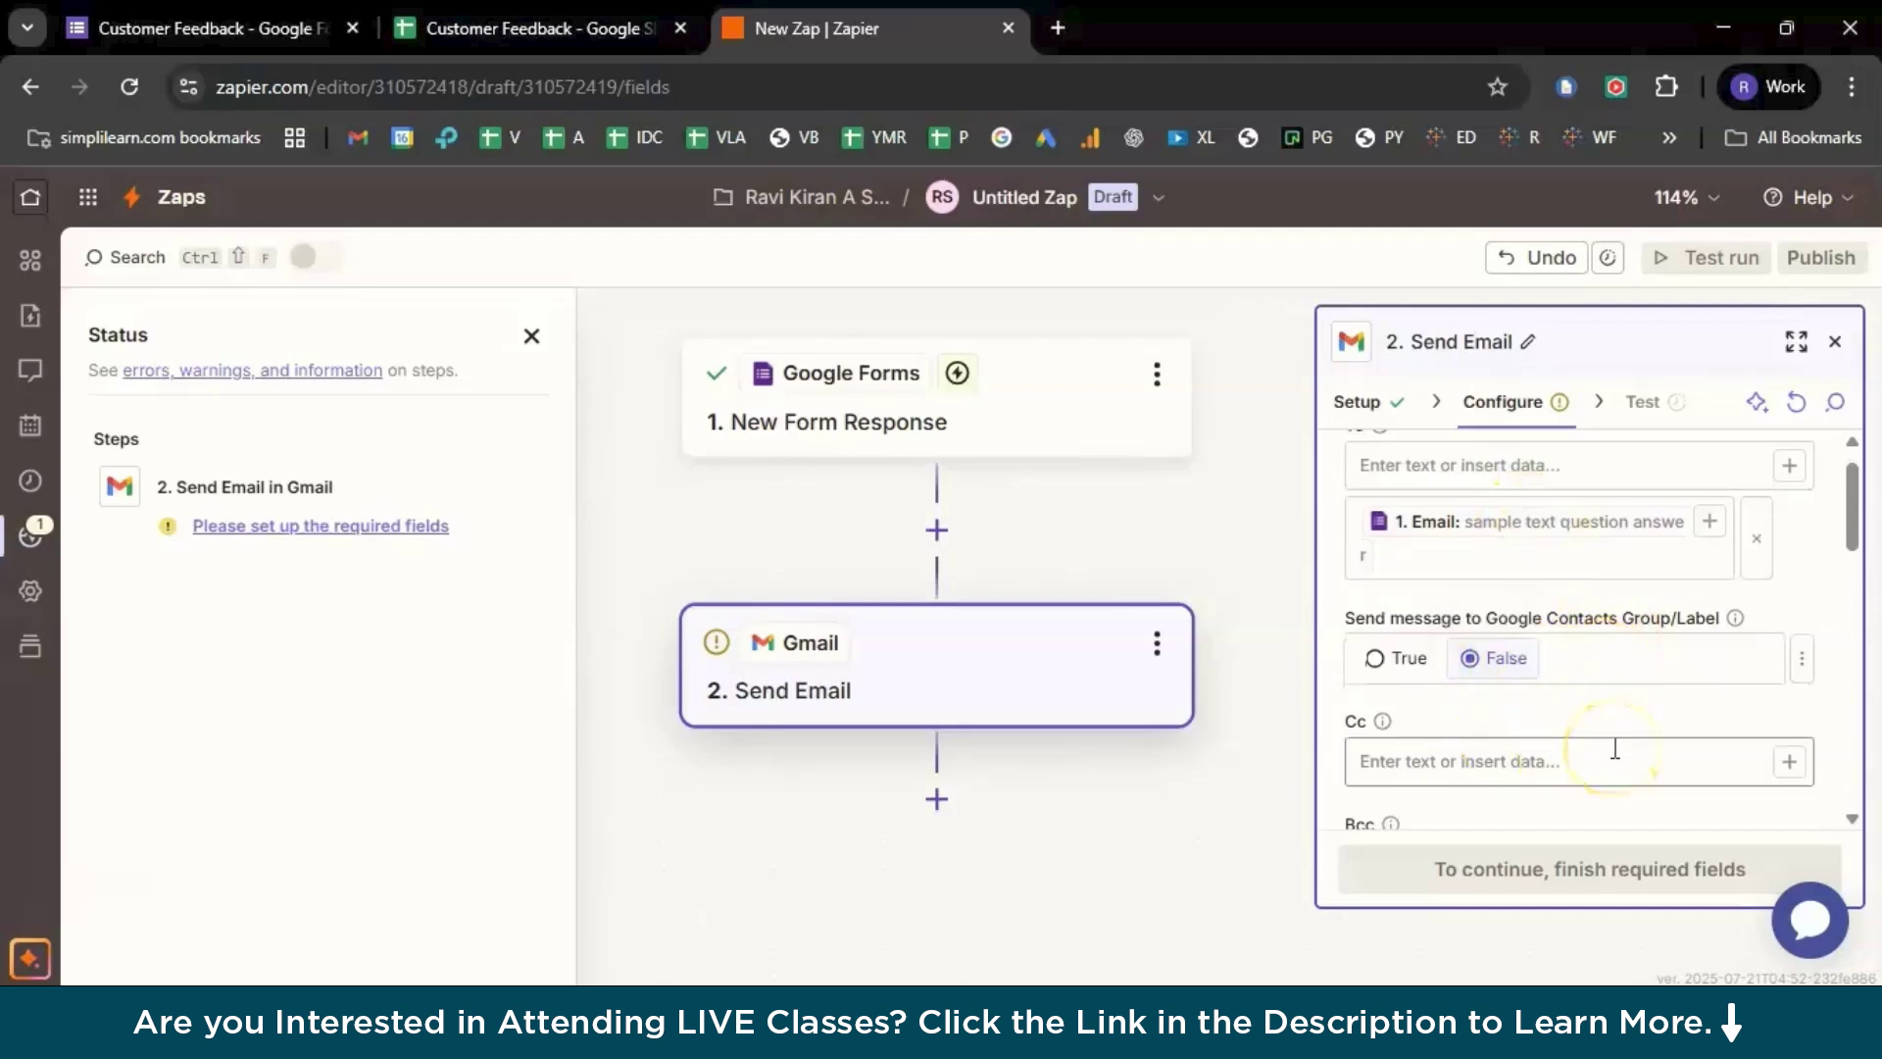
pyautogui.scroll(-5, 1642, 703)
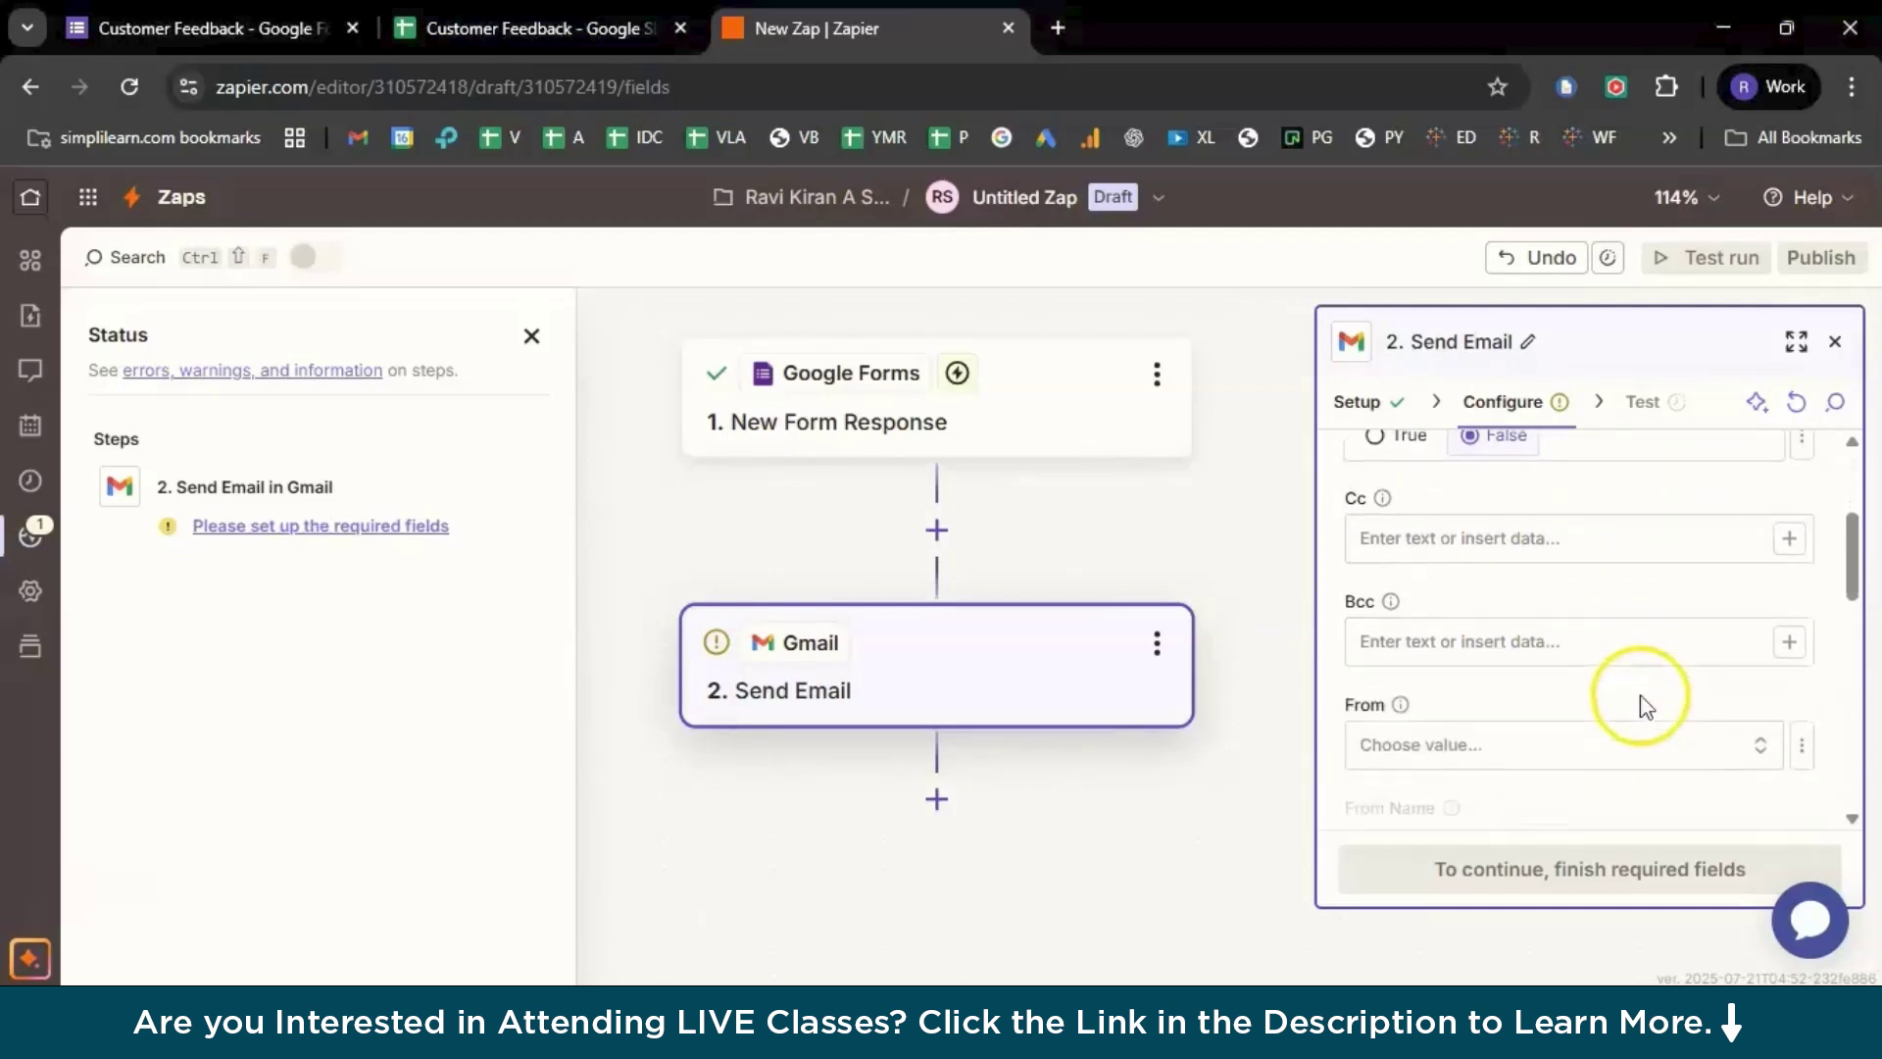
pyautogui.scroll(-5, 1642, 703)
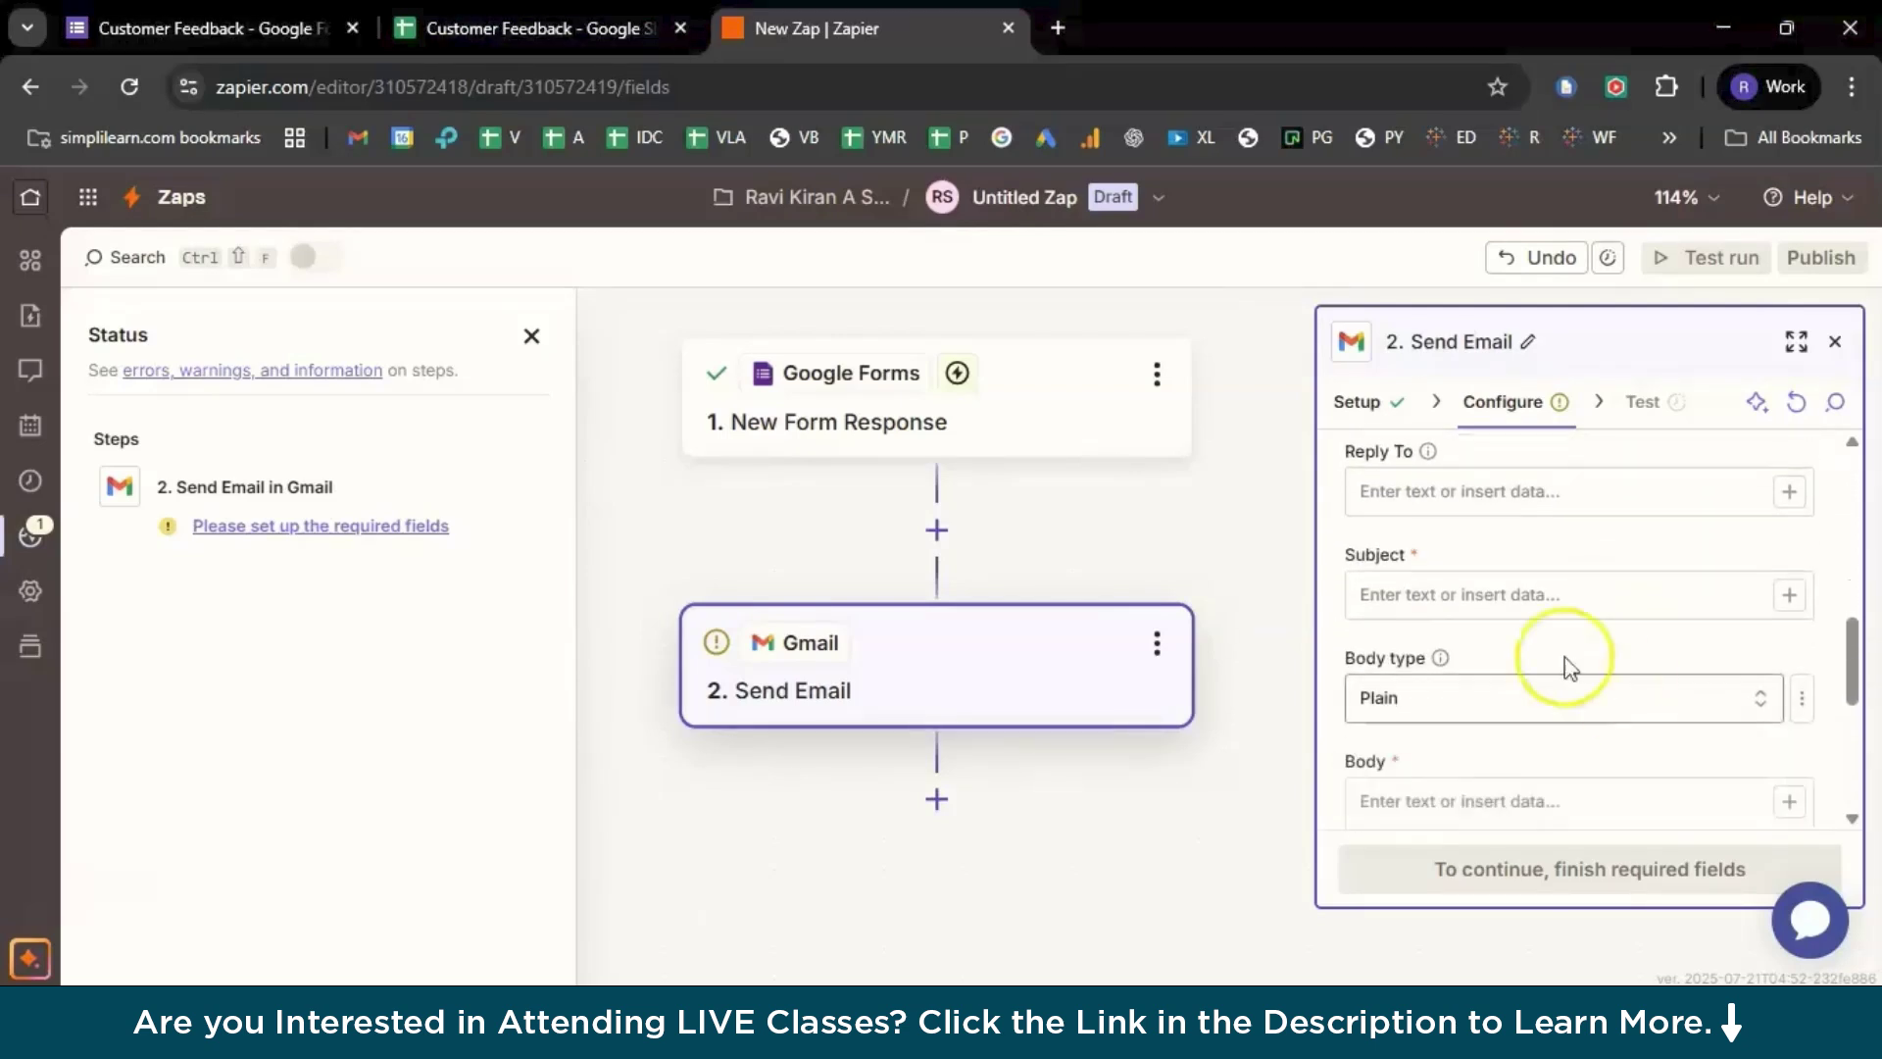
pyautogui.click(1526, 596)
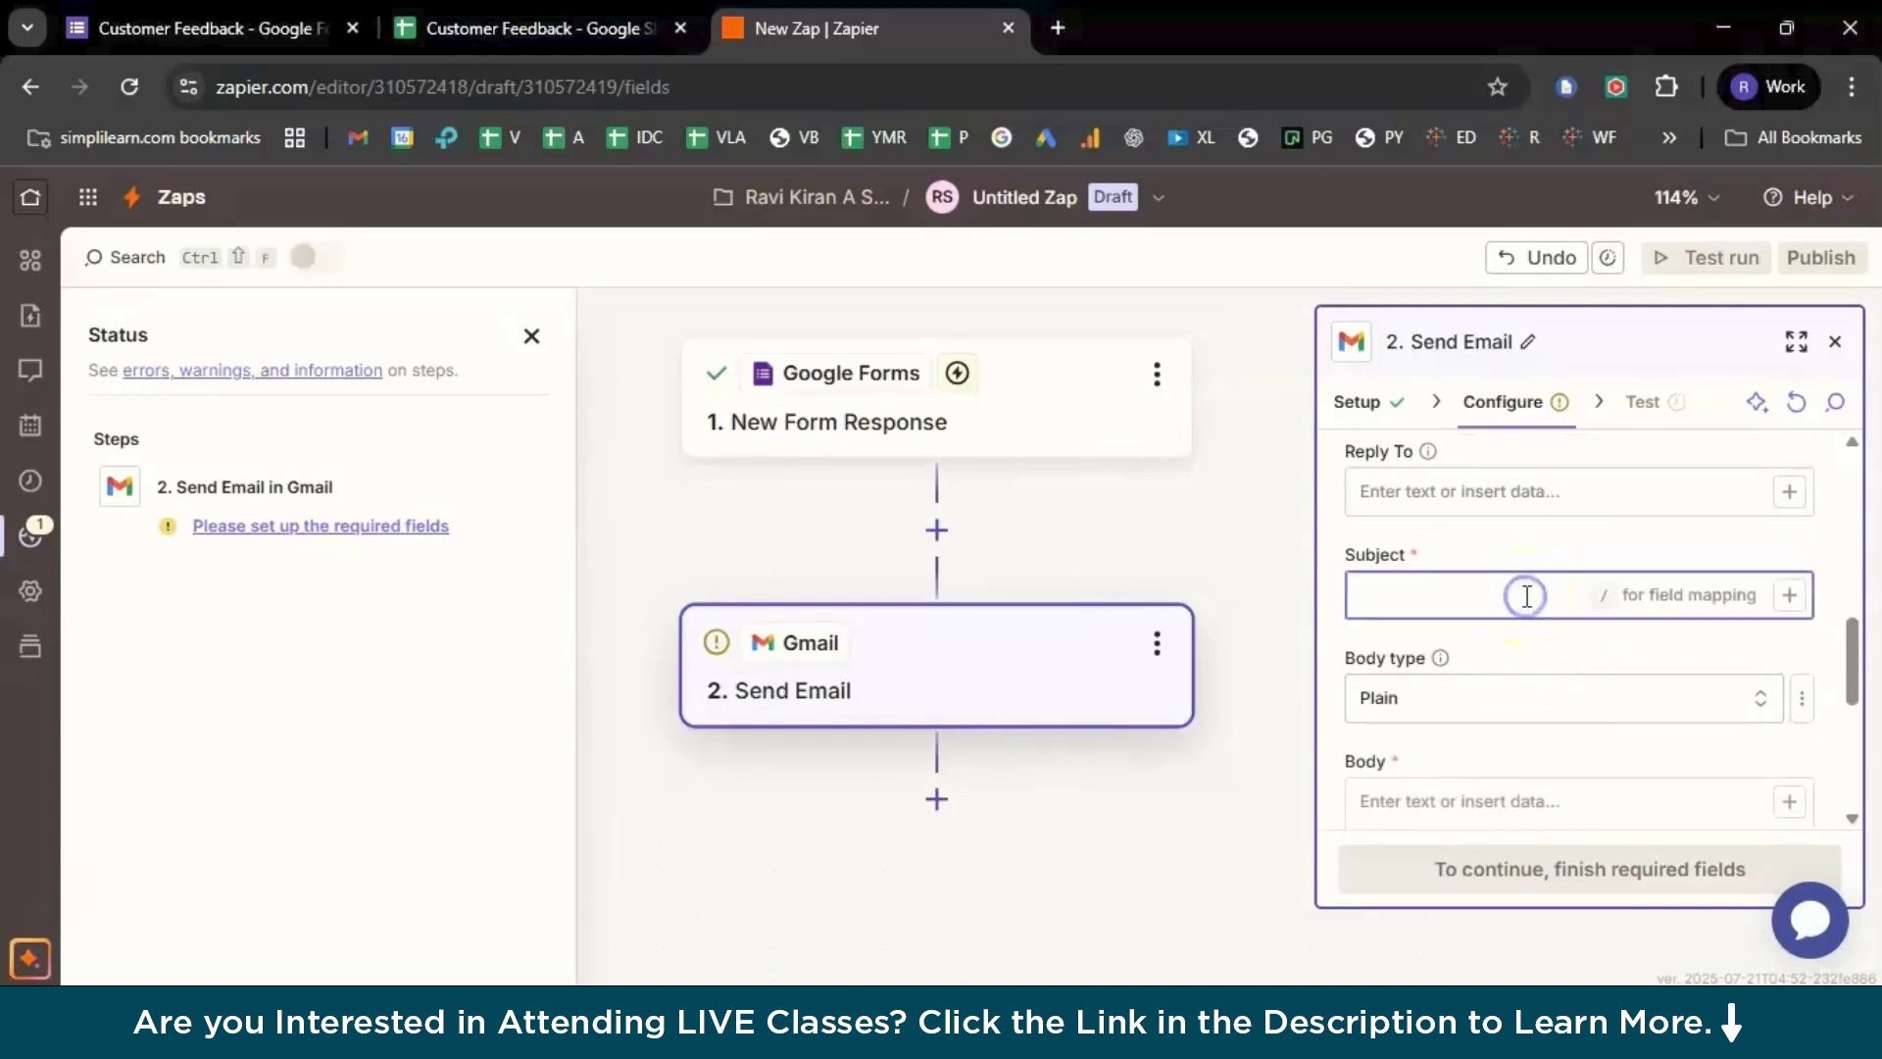
pyautogui.click(1576, 591)
pyautogui.click(1463, 616)
pyautogui.click(1572, 611)
# - Review the Customer Feedback form's questions, including Course options and the 1–5 star Experience rating
pyautogui.click(211, 27)
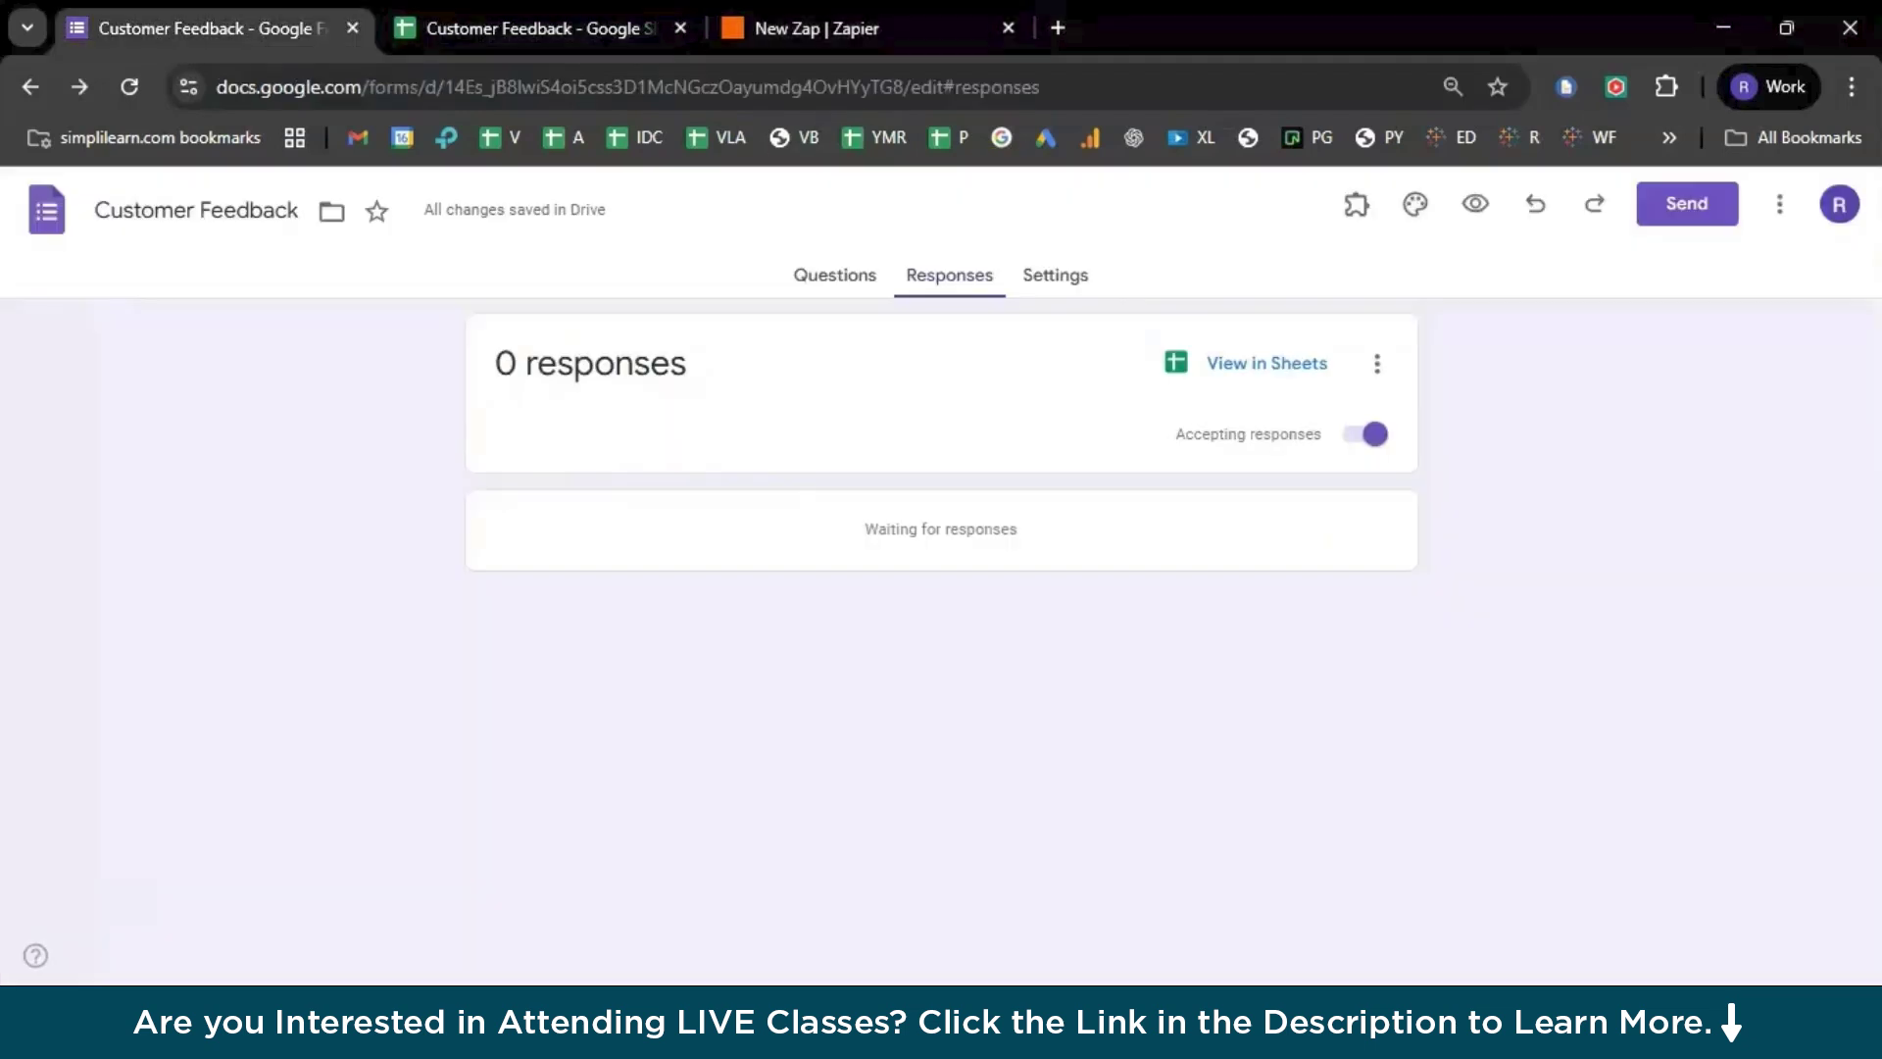
pyautogui.click(880, 271)
pyautogui.scroll(-7, 733, 703)
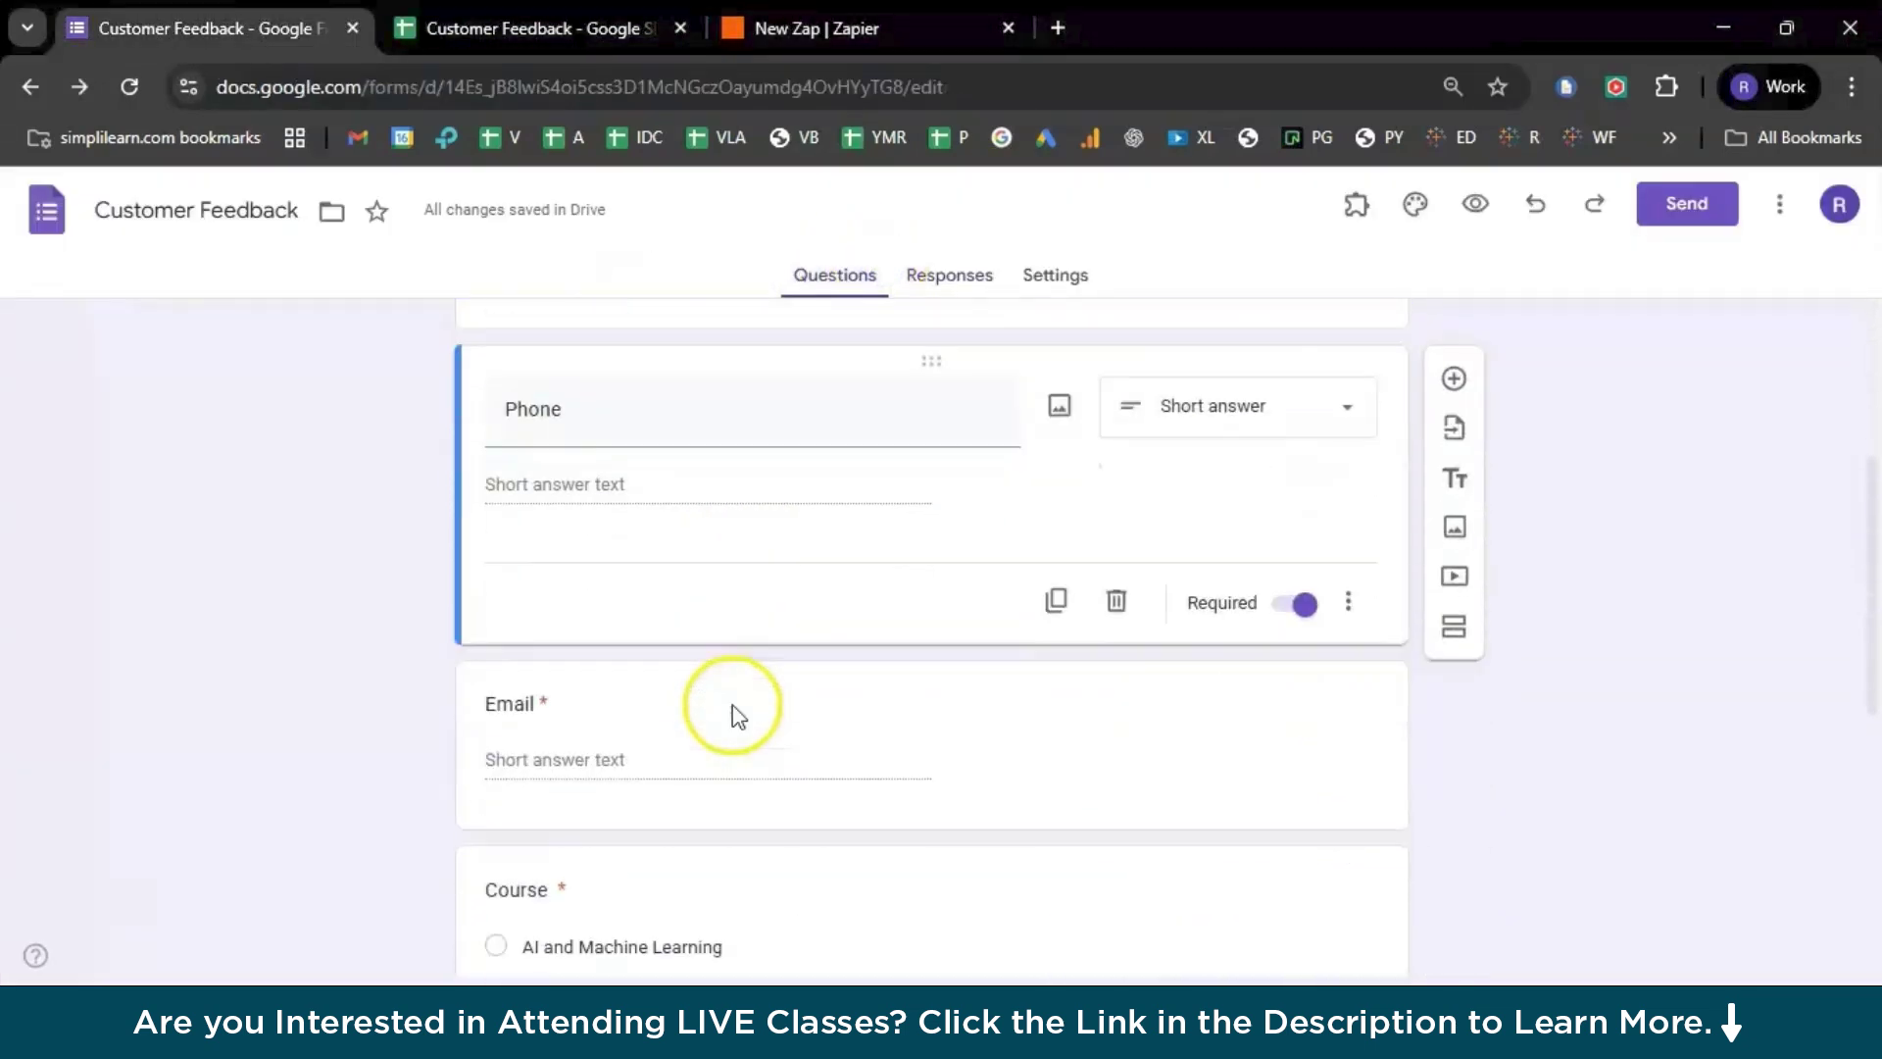
pyautogui.scroll(-3, 732, 706)
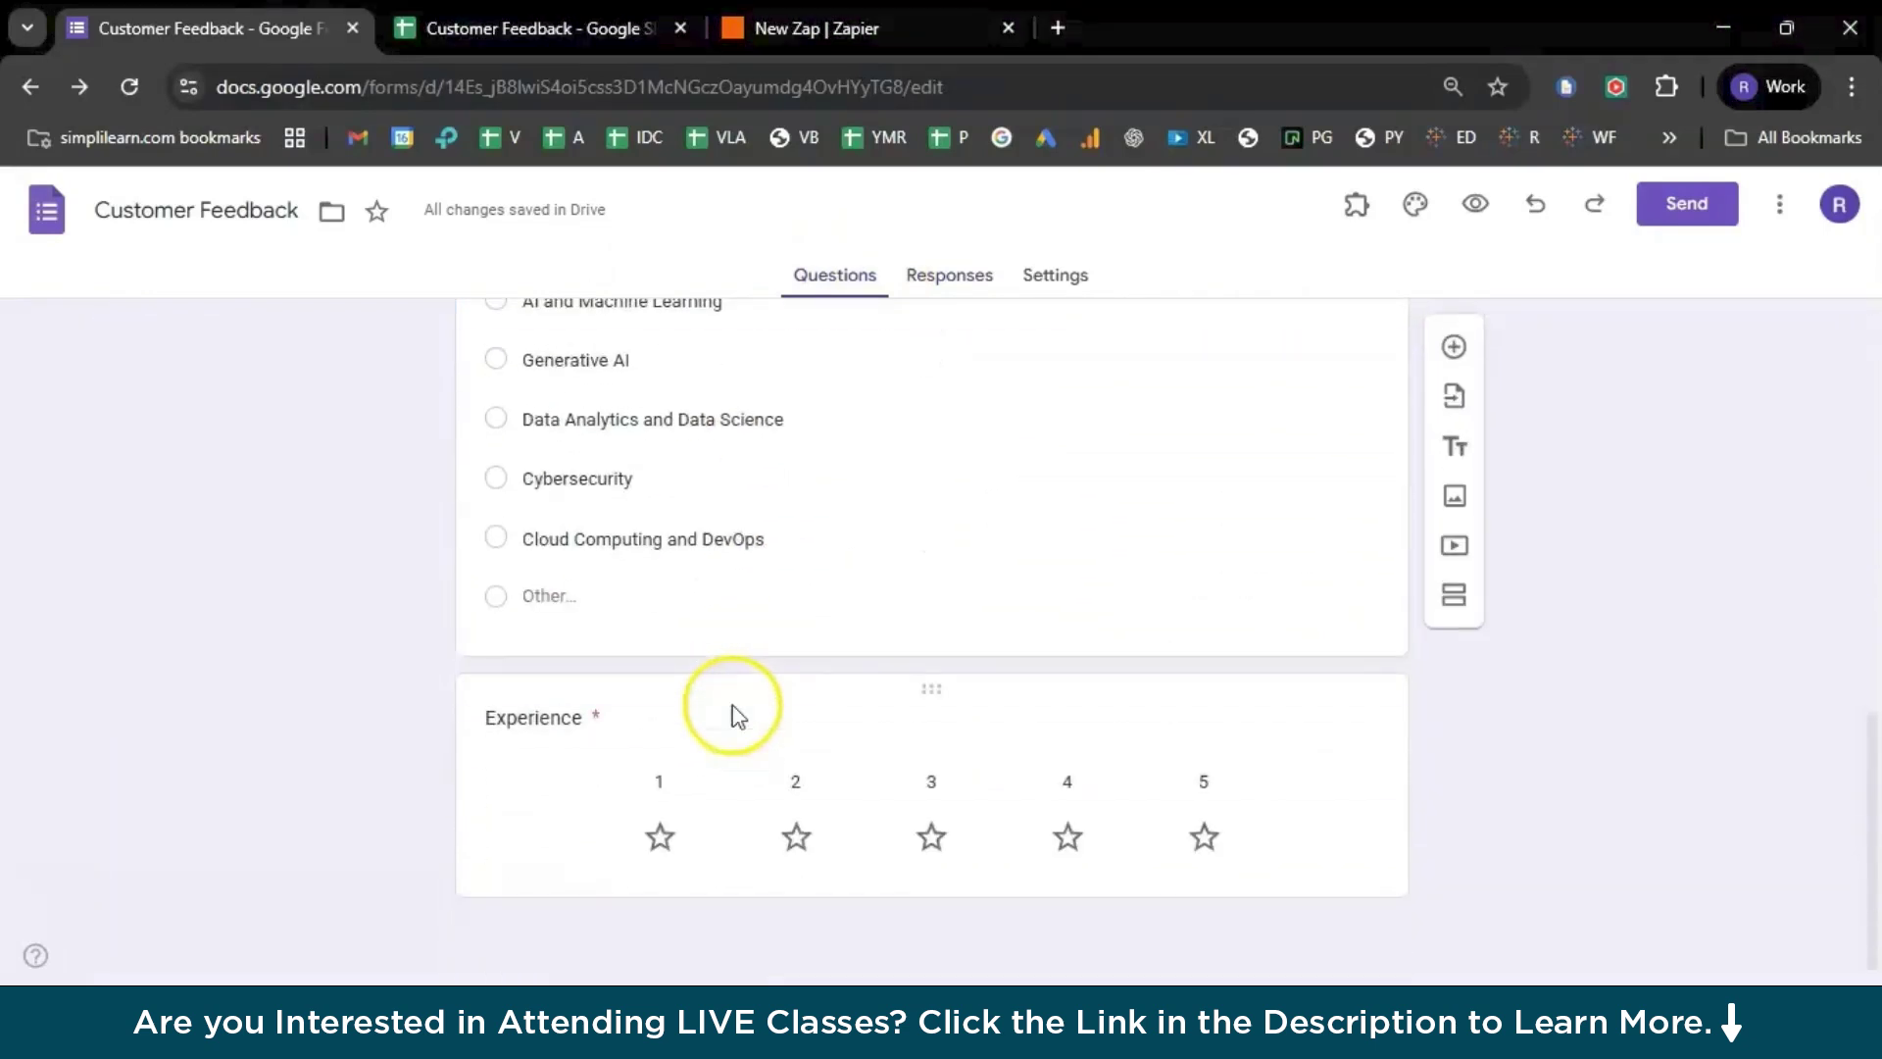
# - Back in the Zap editor, type the email subject 'Thanks for Reaching out'
pyautogui.click(753, 27)
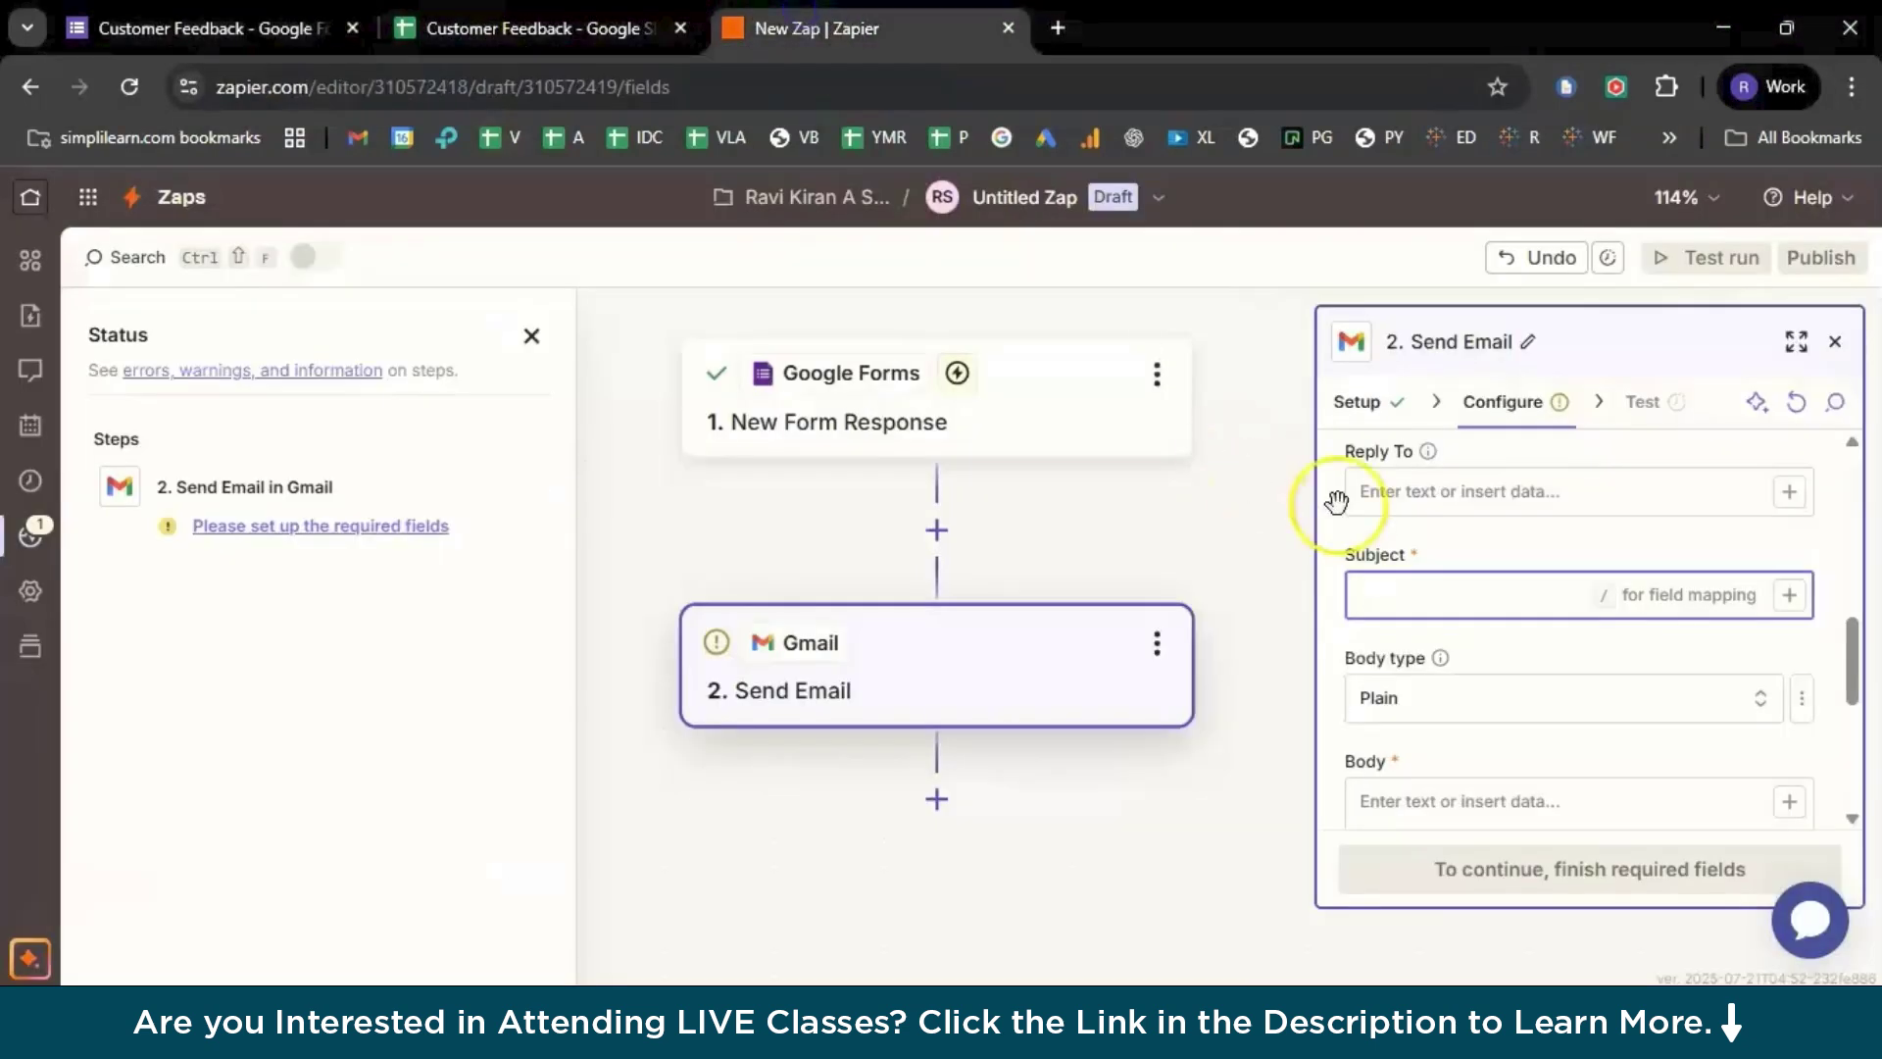
pyautogui.write('Thanks')
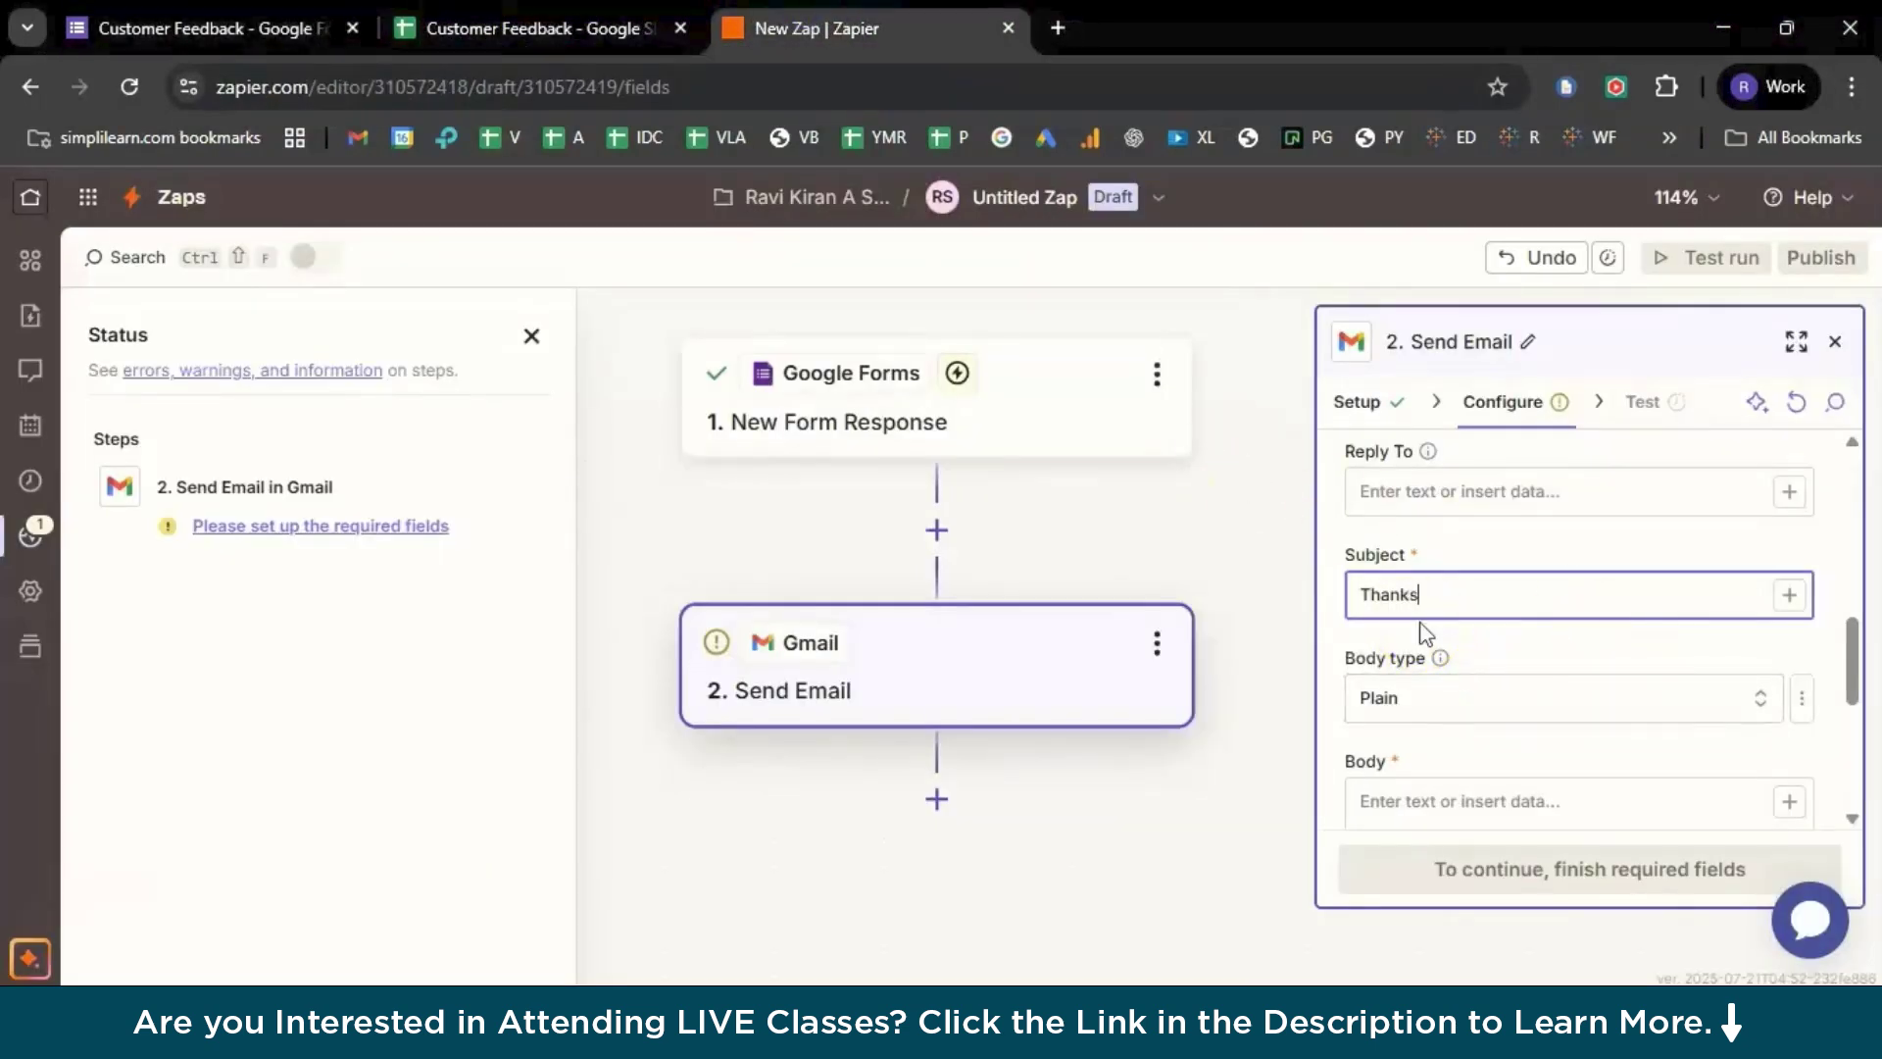
pyautogui.write(' f')
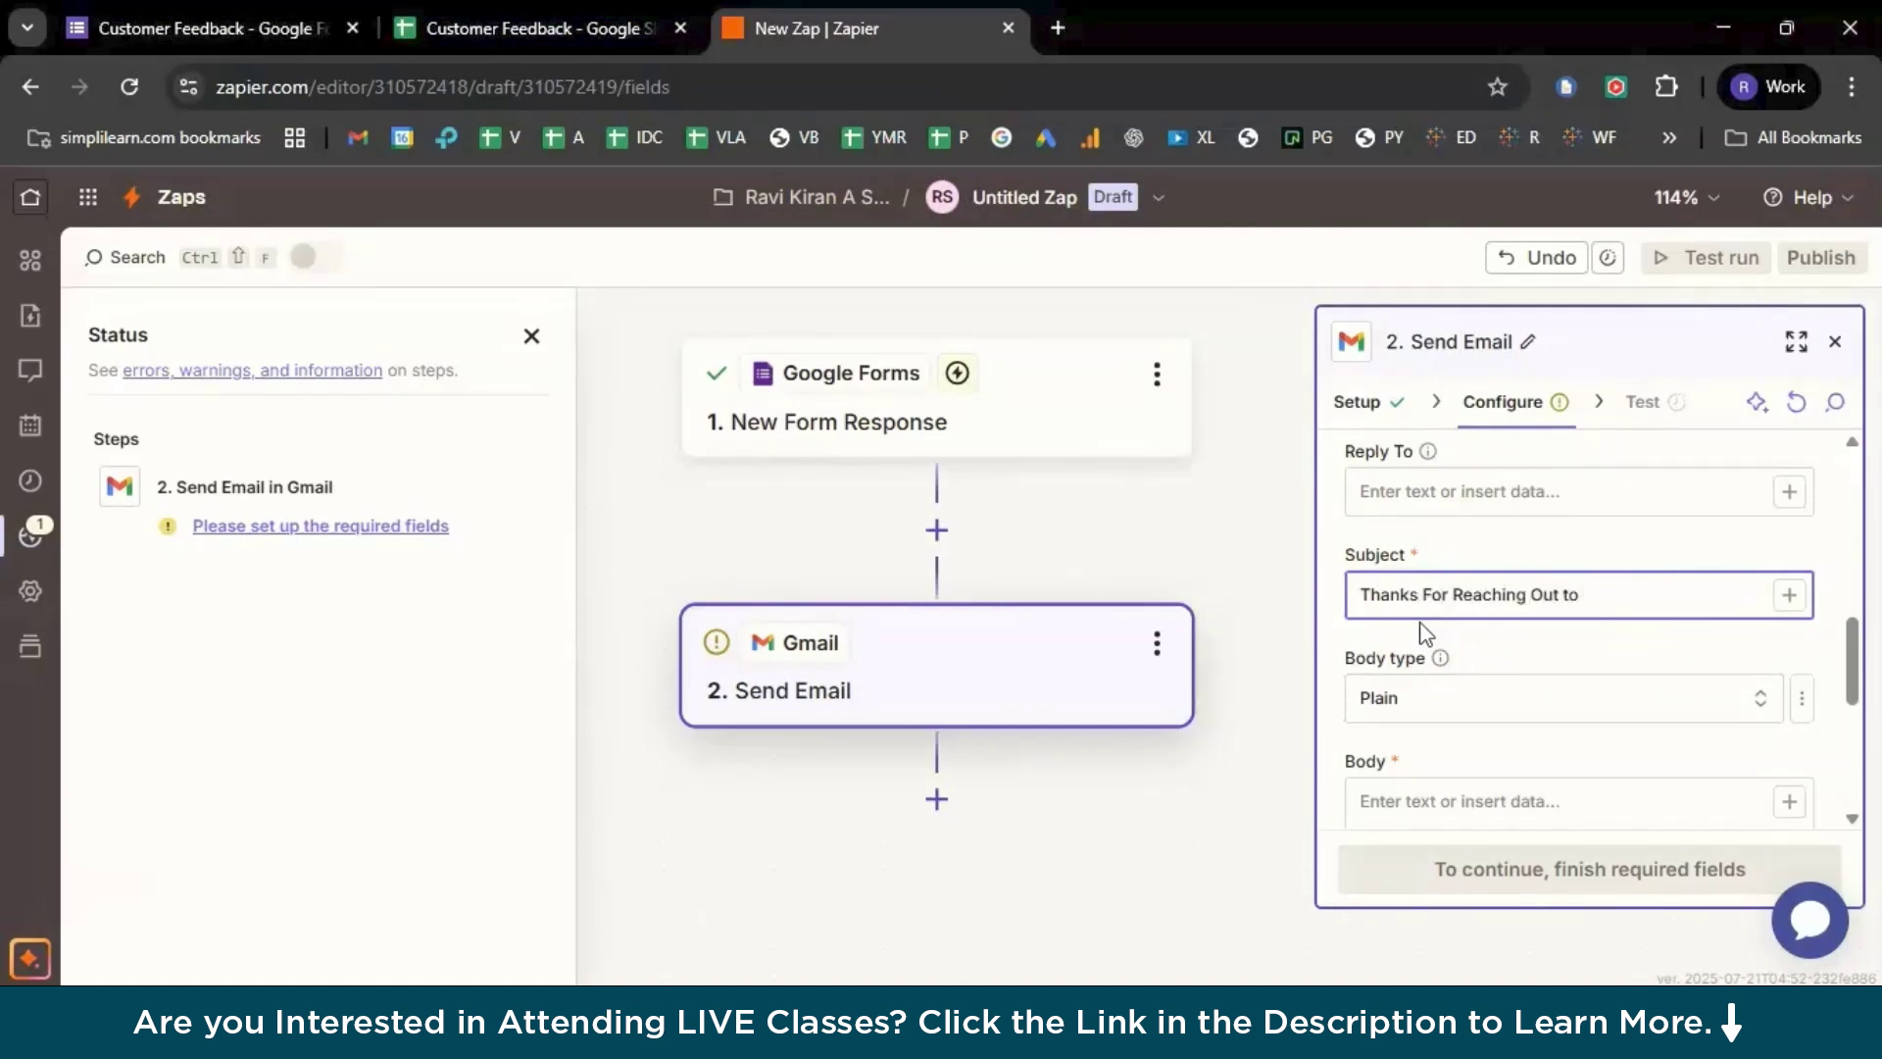
pyautogui.write('rn')
pyautogui.scroll(-1, 1424, 647)
# - Start the email body with 'Hi' followed by the respondent's Name field
pyautogui.click(1425, 677)
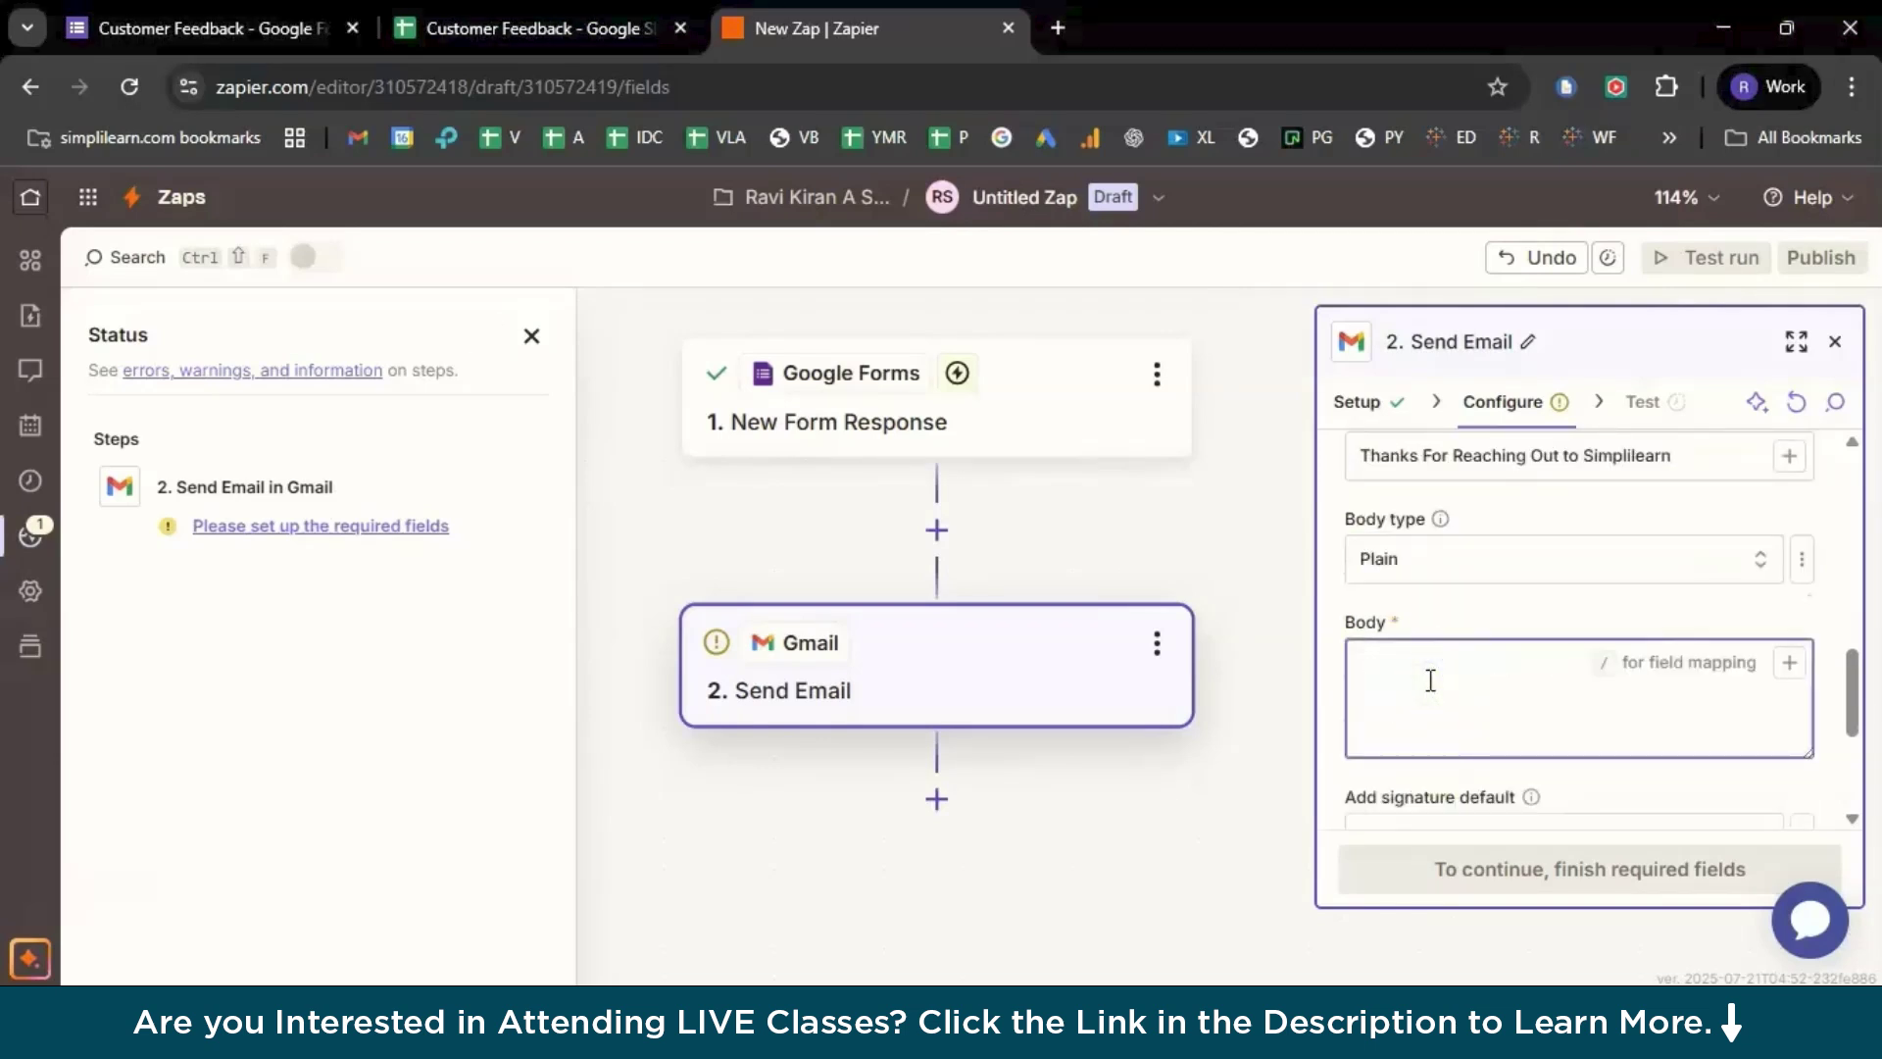
pyautogui.write('Hi')
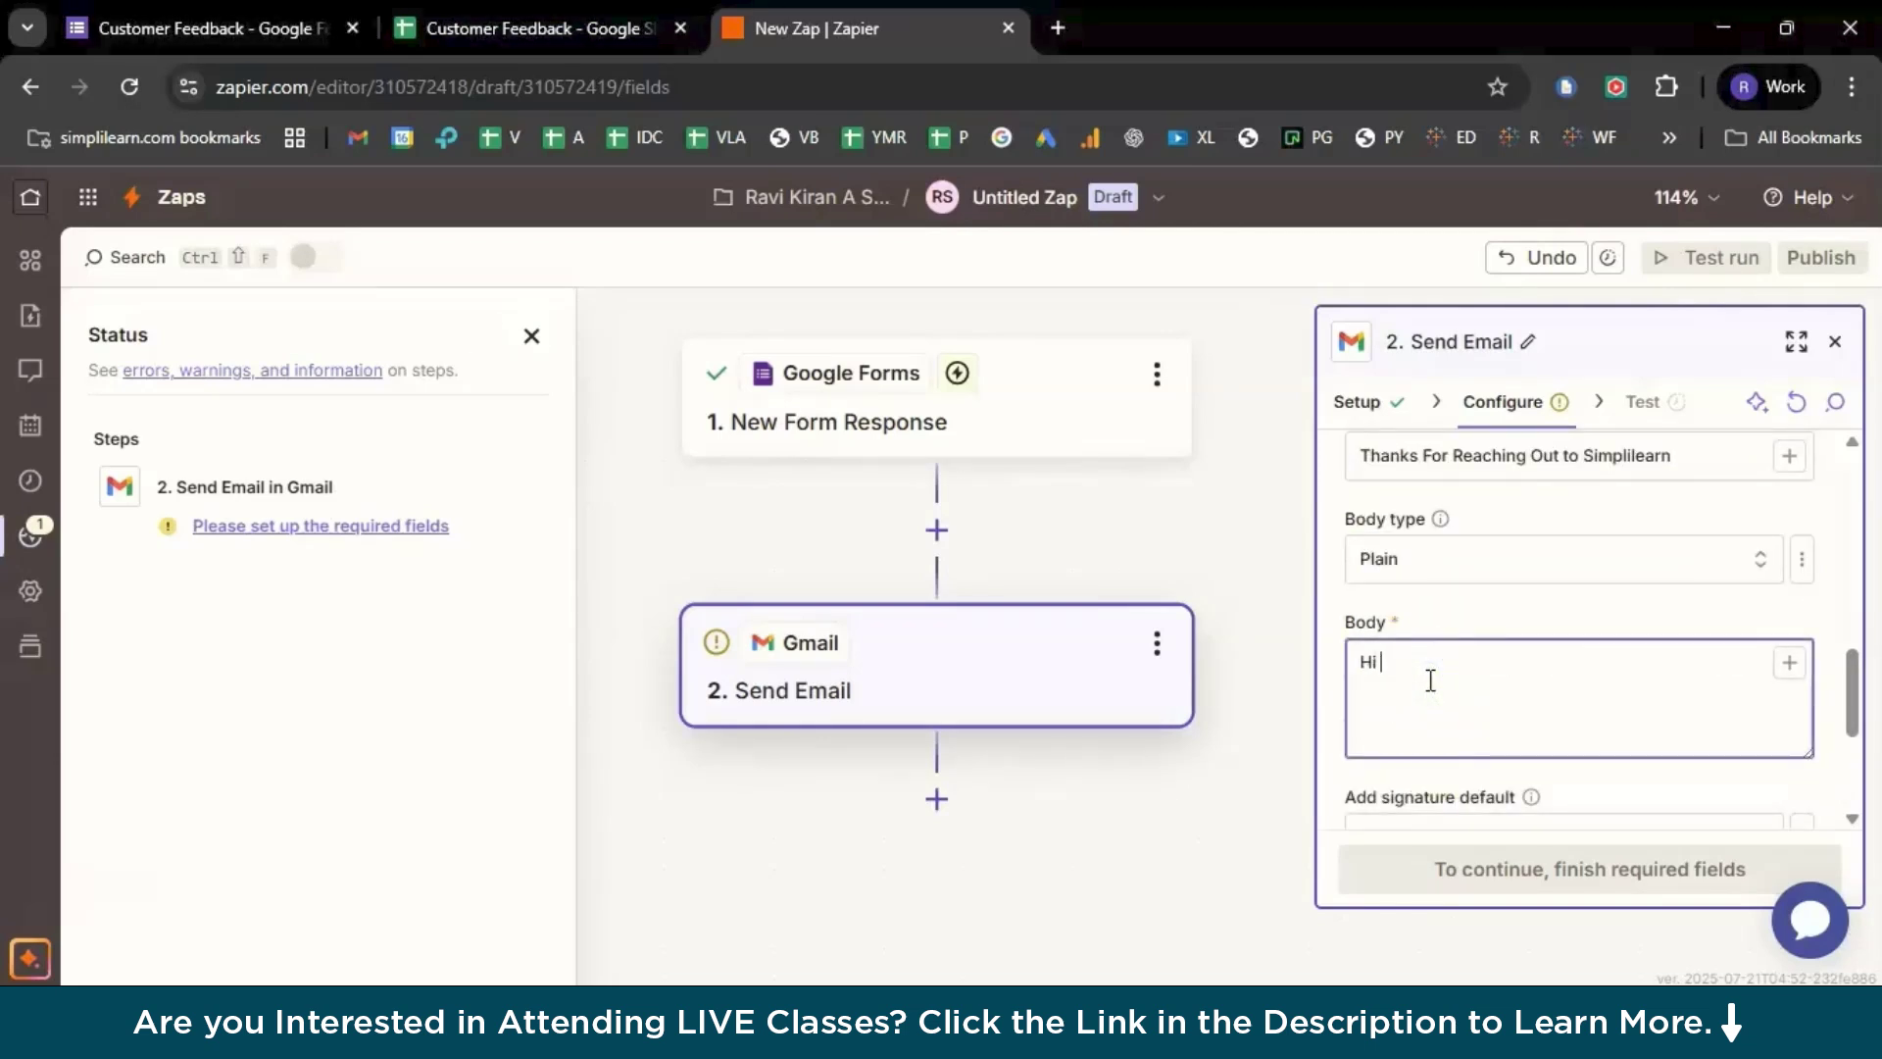
pyautogui.write(' /')
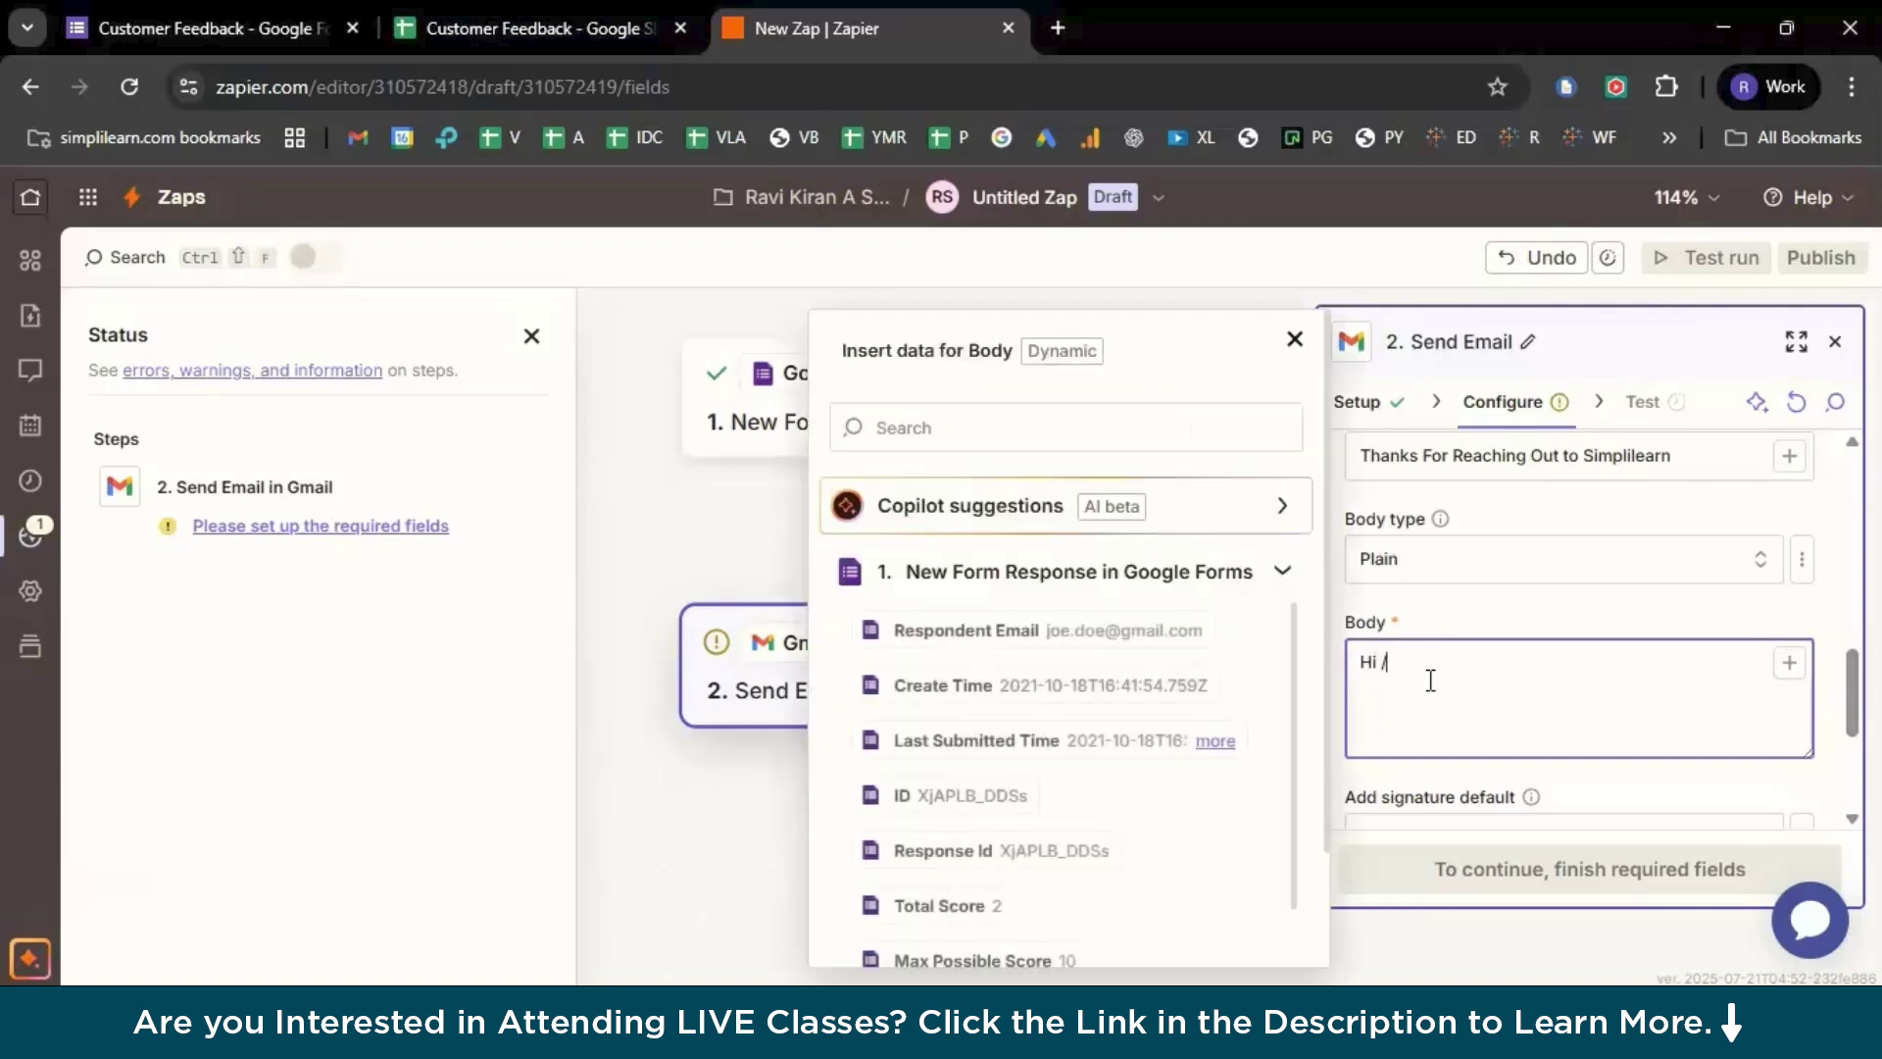
pyautogui.scroll(-3, 1096, 726)
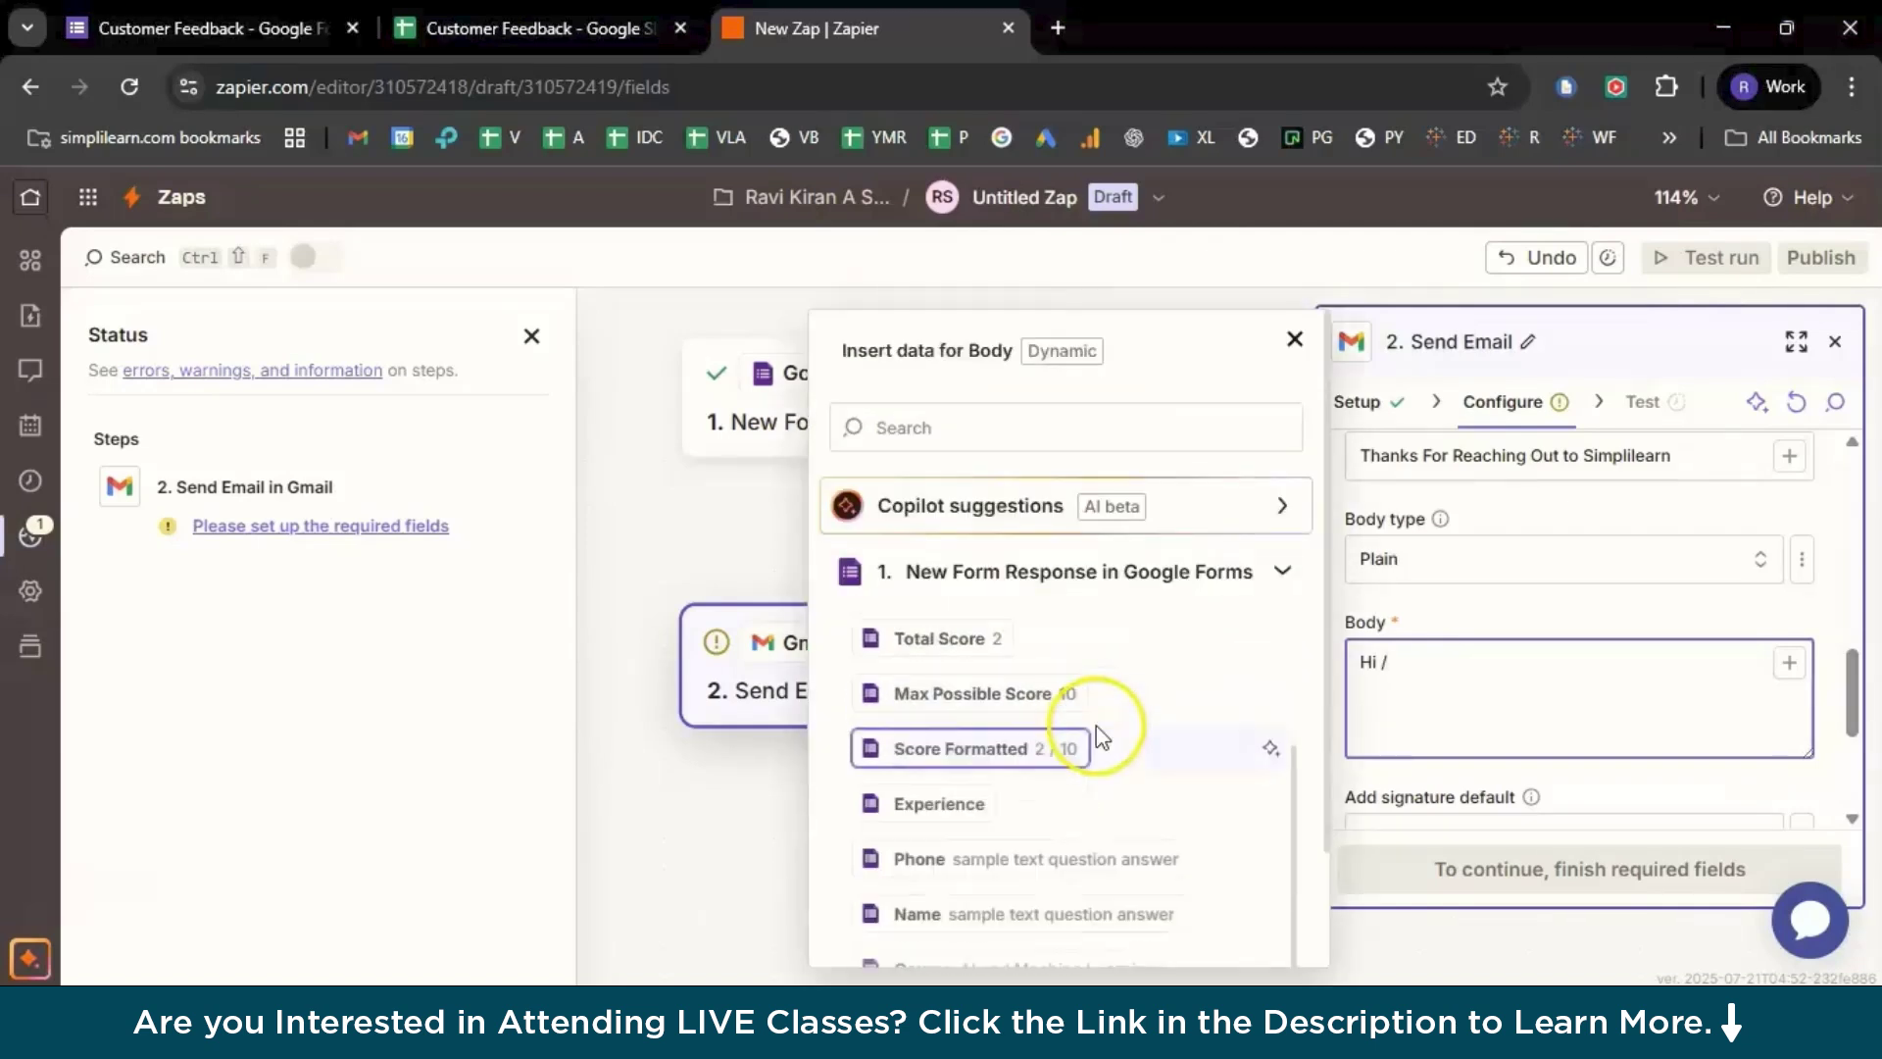
pyautogui.scroll(-1, 950, 851)
pyautogui.click(955, 829)
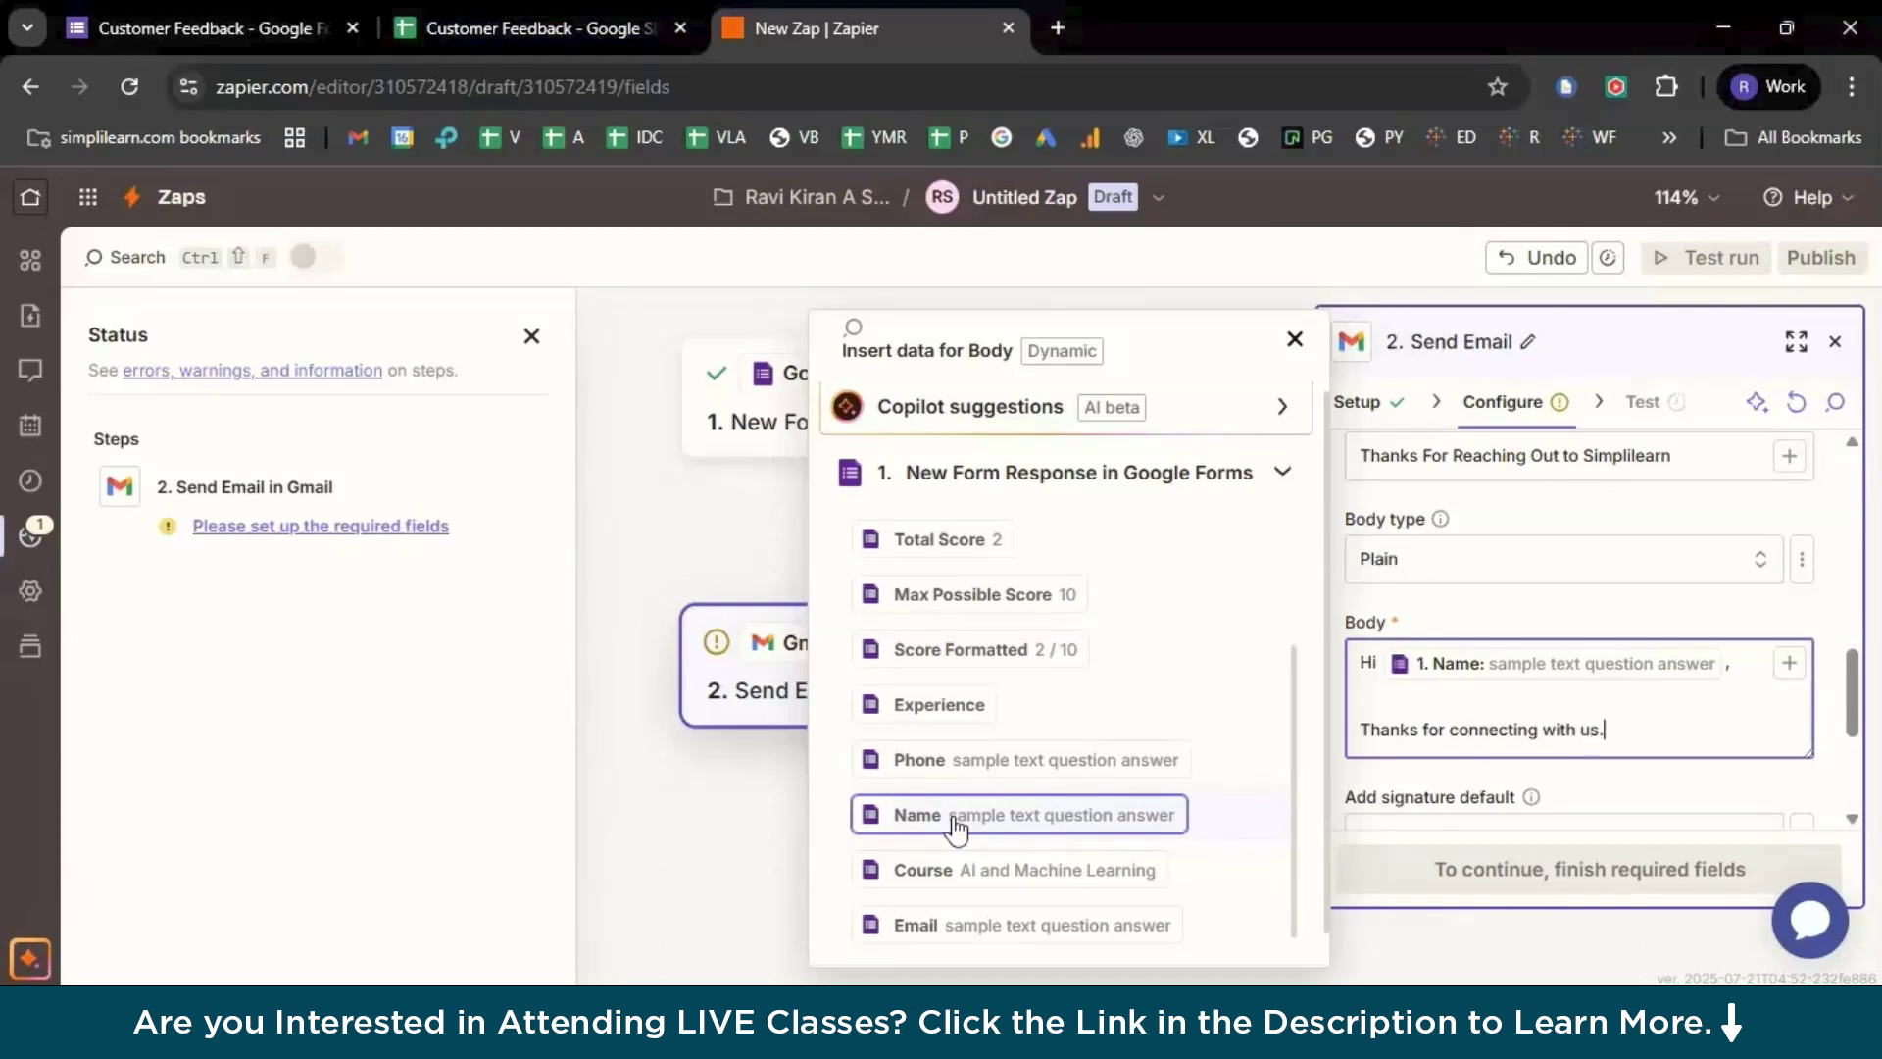
# - Add the appointment line with the Course answer: 'to assist you with [Course] program with us.'
pyautogui.press('Return')
pyautogui.press('Return')
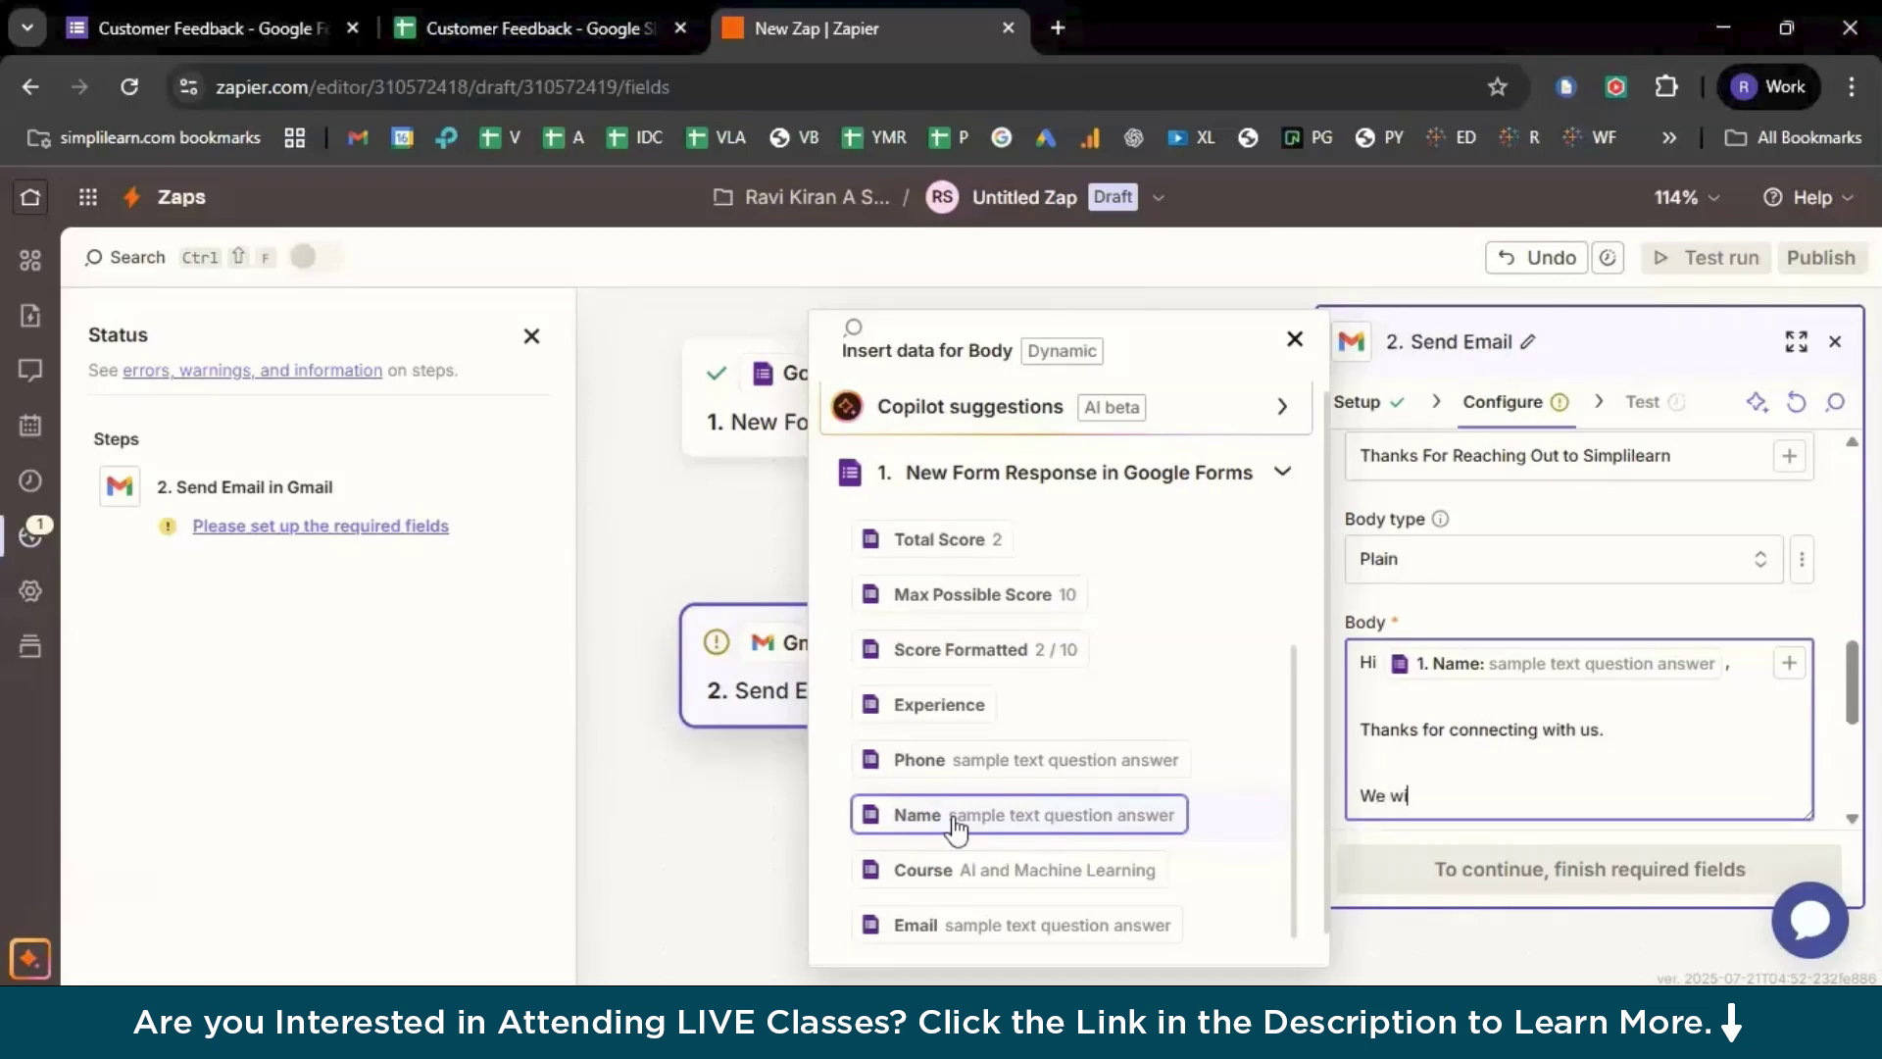
pyautogui.write('We will schedule an a')
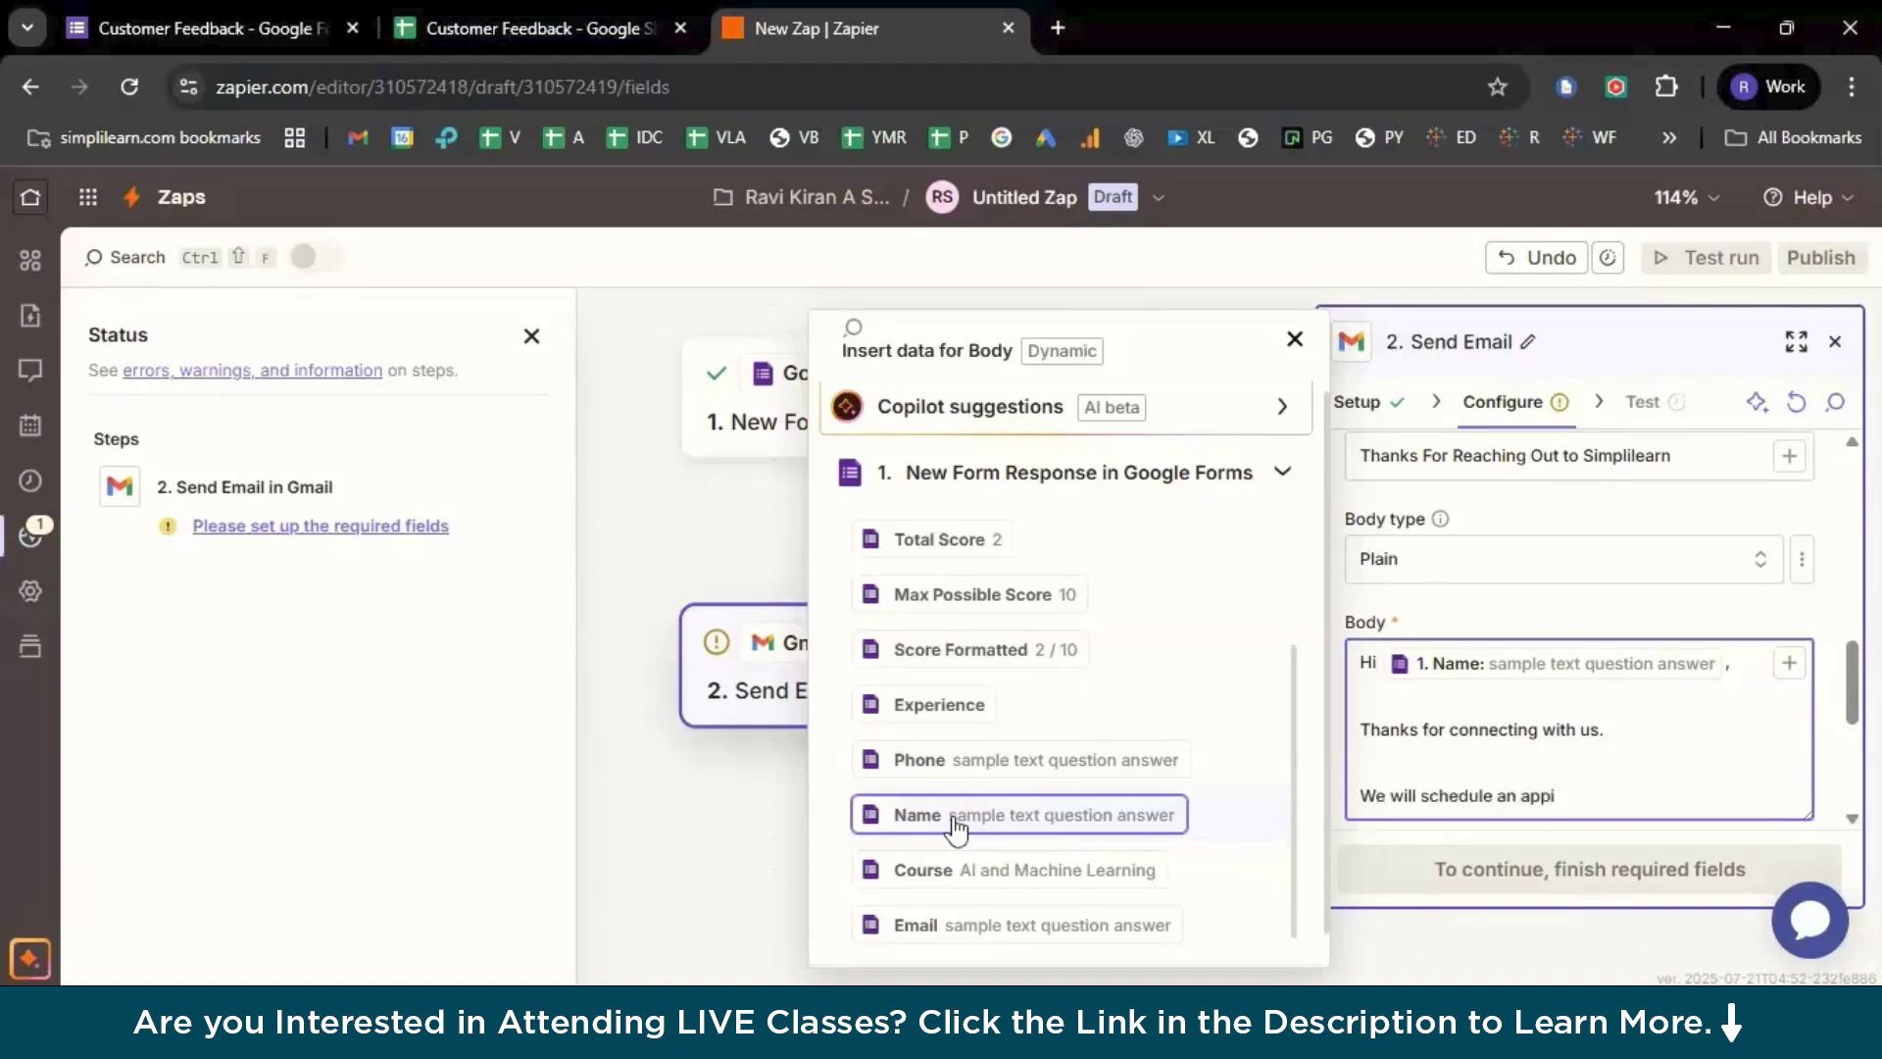
pyautogui.write('ppointment with our experts to assist you with')
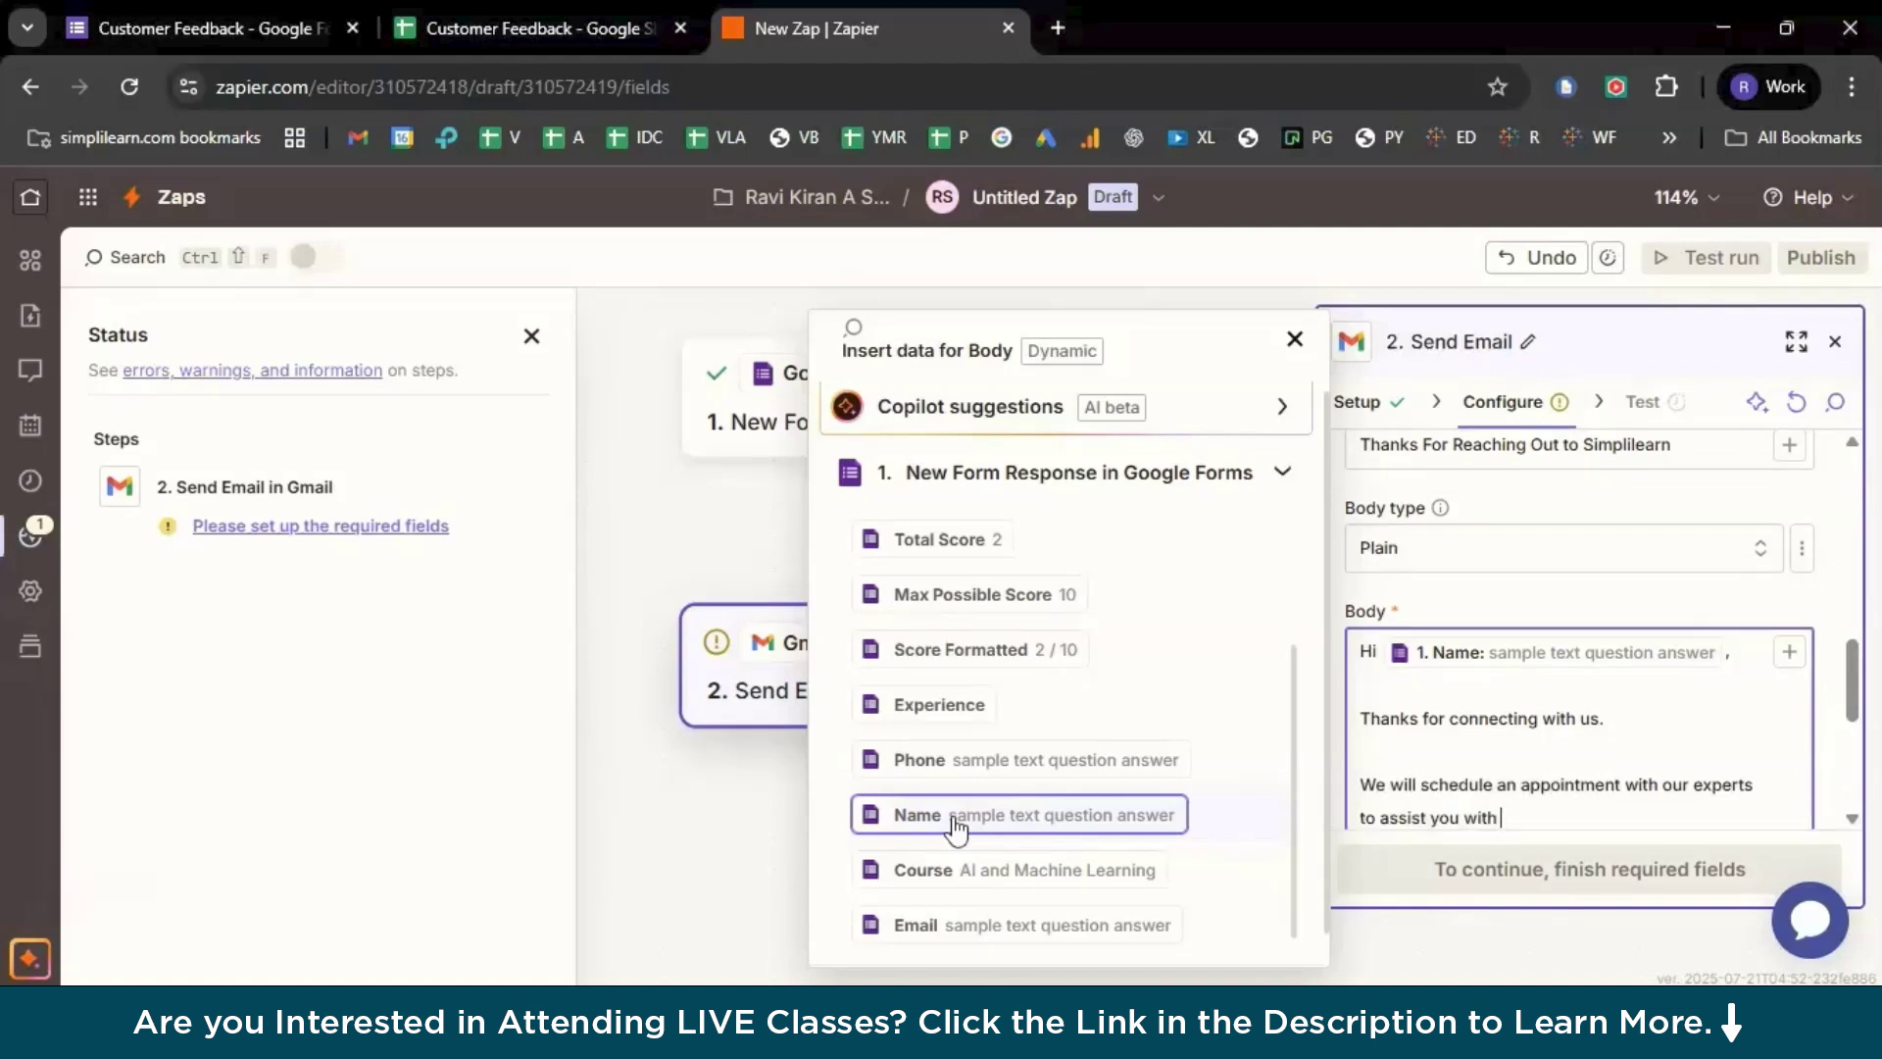
pyautogui.click(1008, 869)
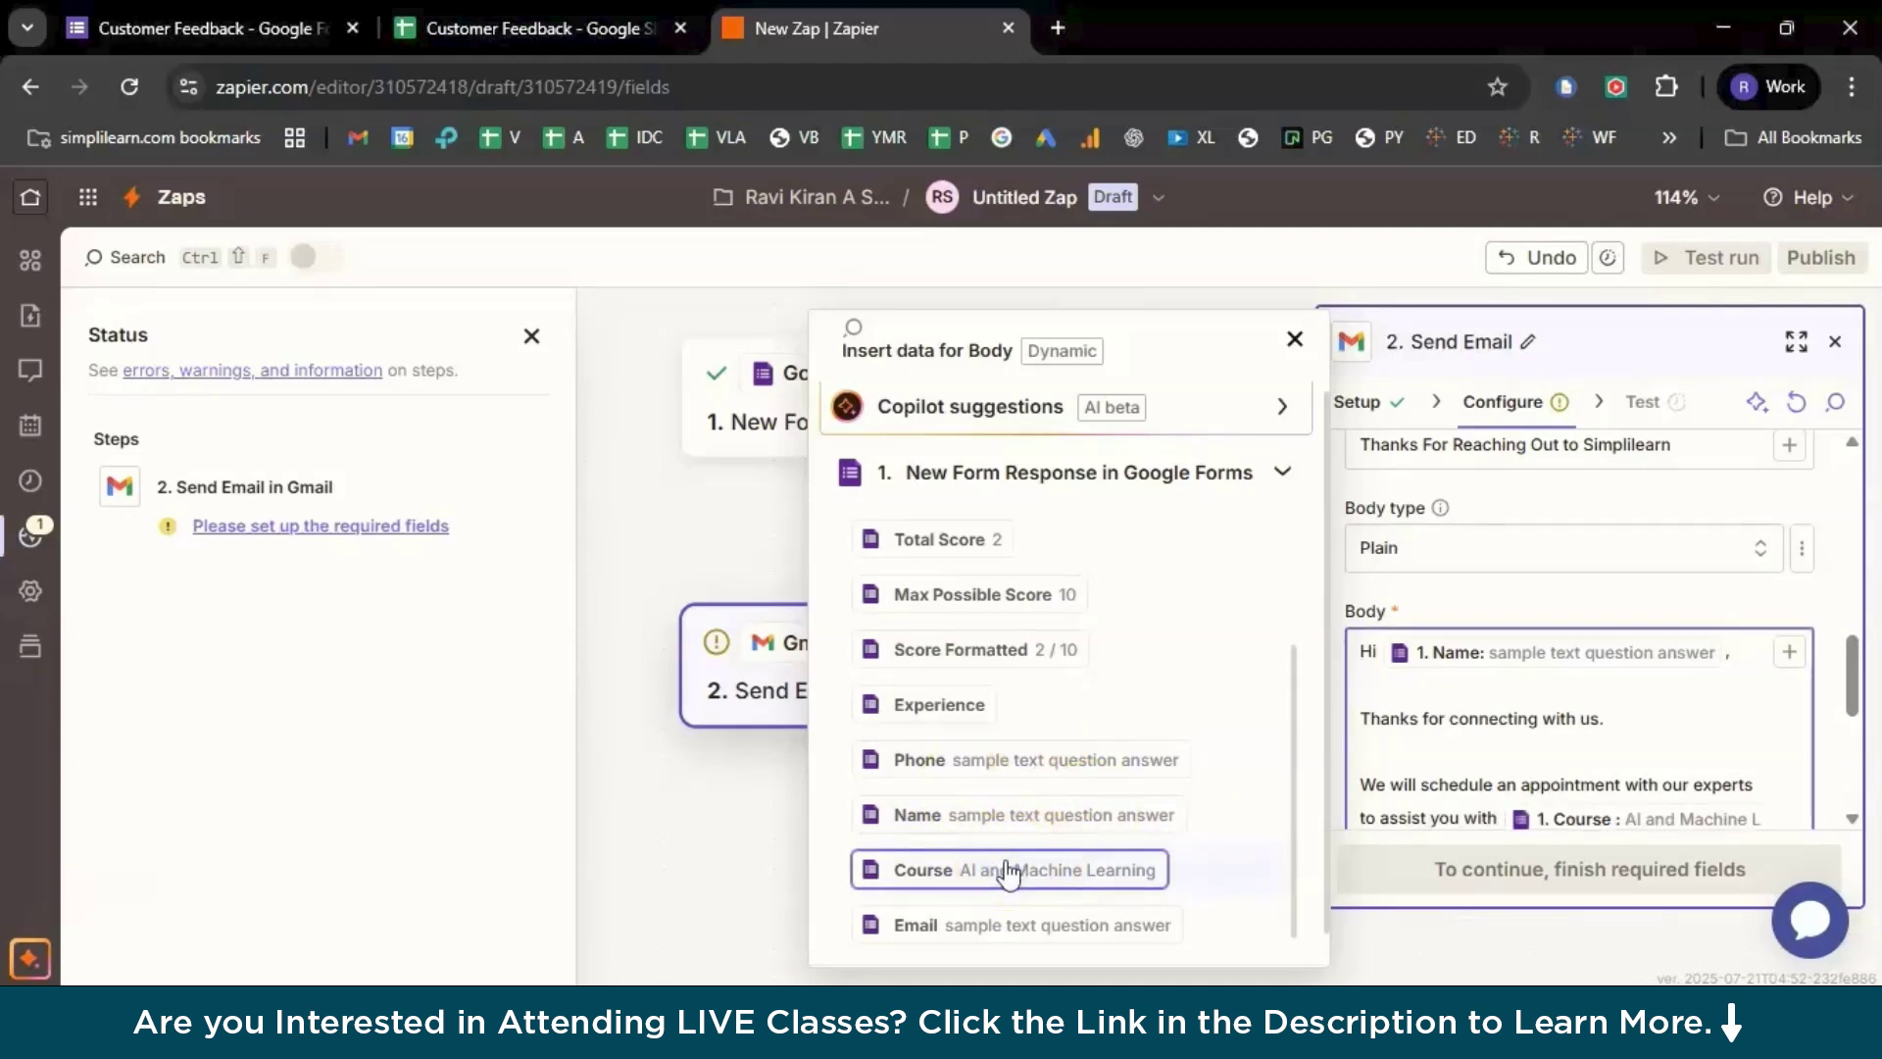
pyautogui.press('BackSpace')
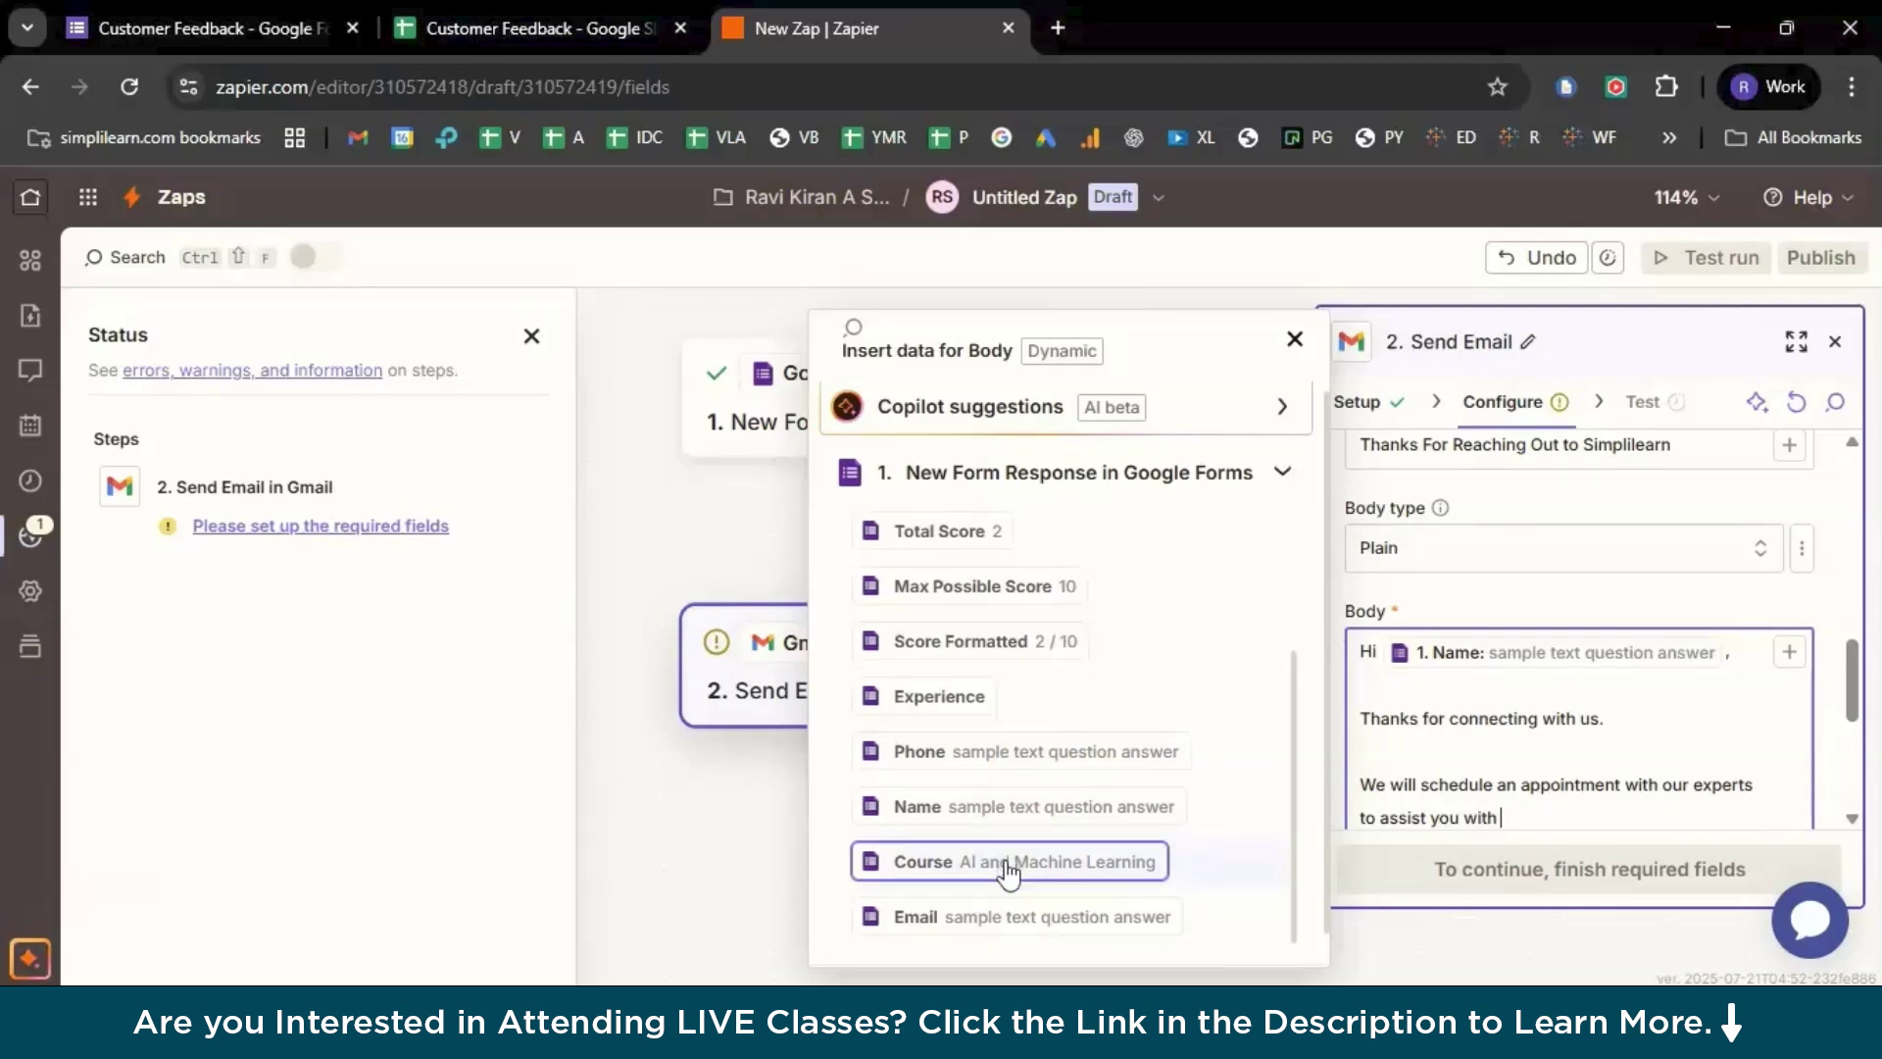
pyautogui.scroll(5, 1008, 870)
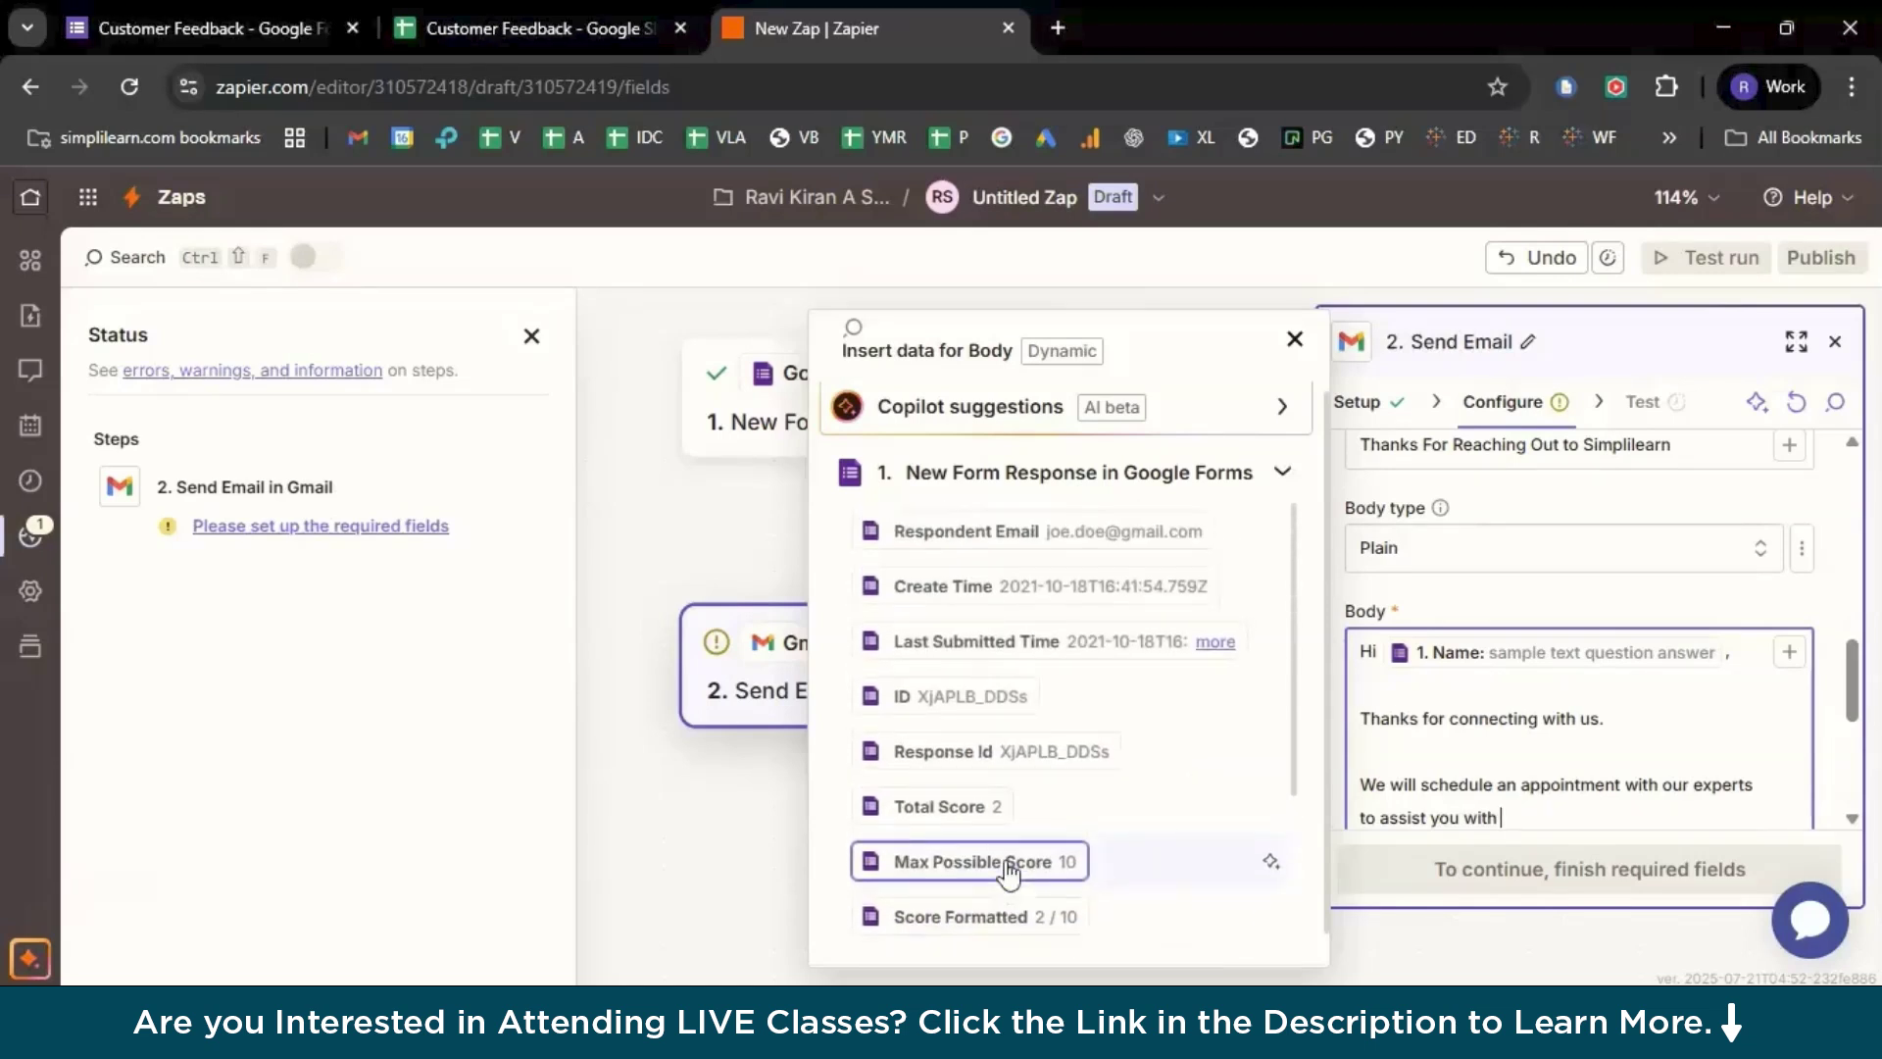
pyautogui.scroll(-3, 1010, 873)
pyautogui.scroll(-1, 1021, 886)
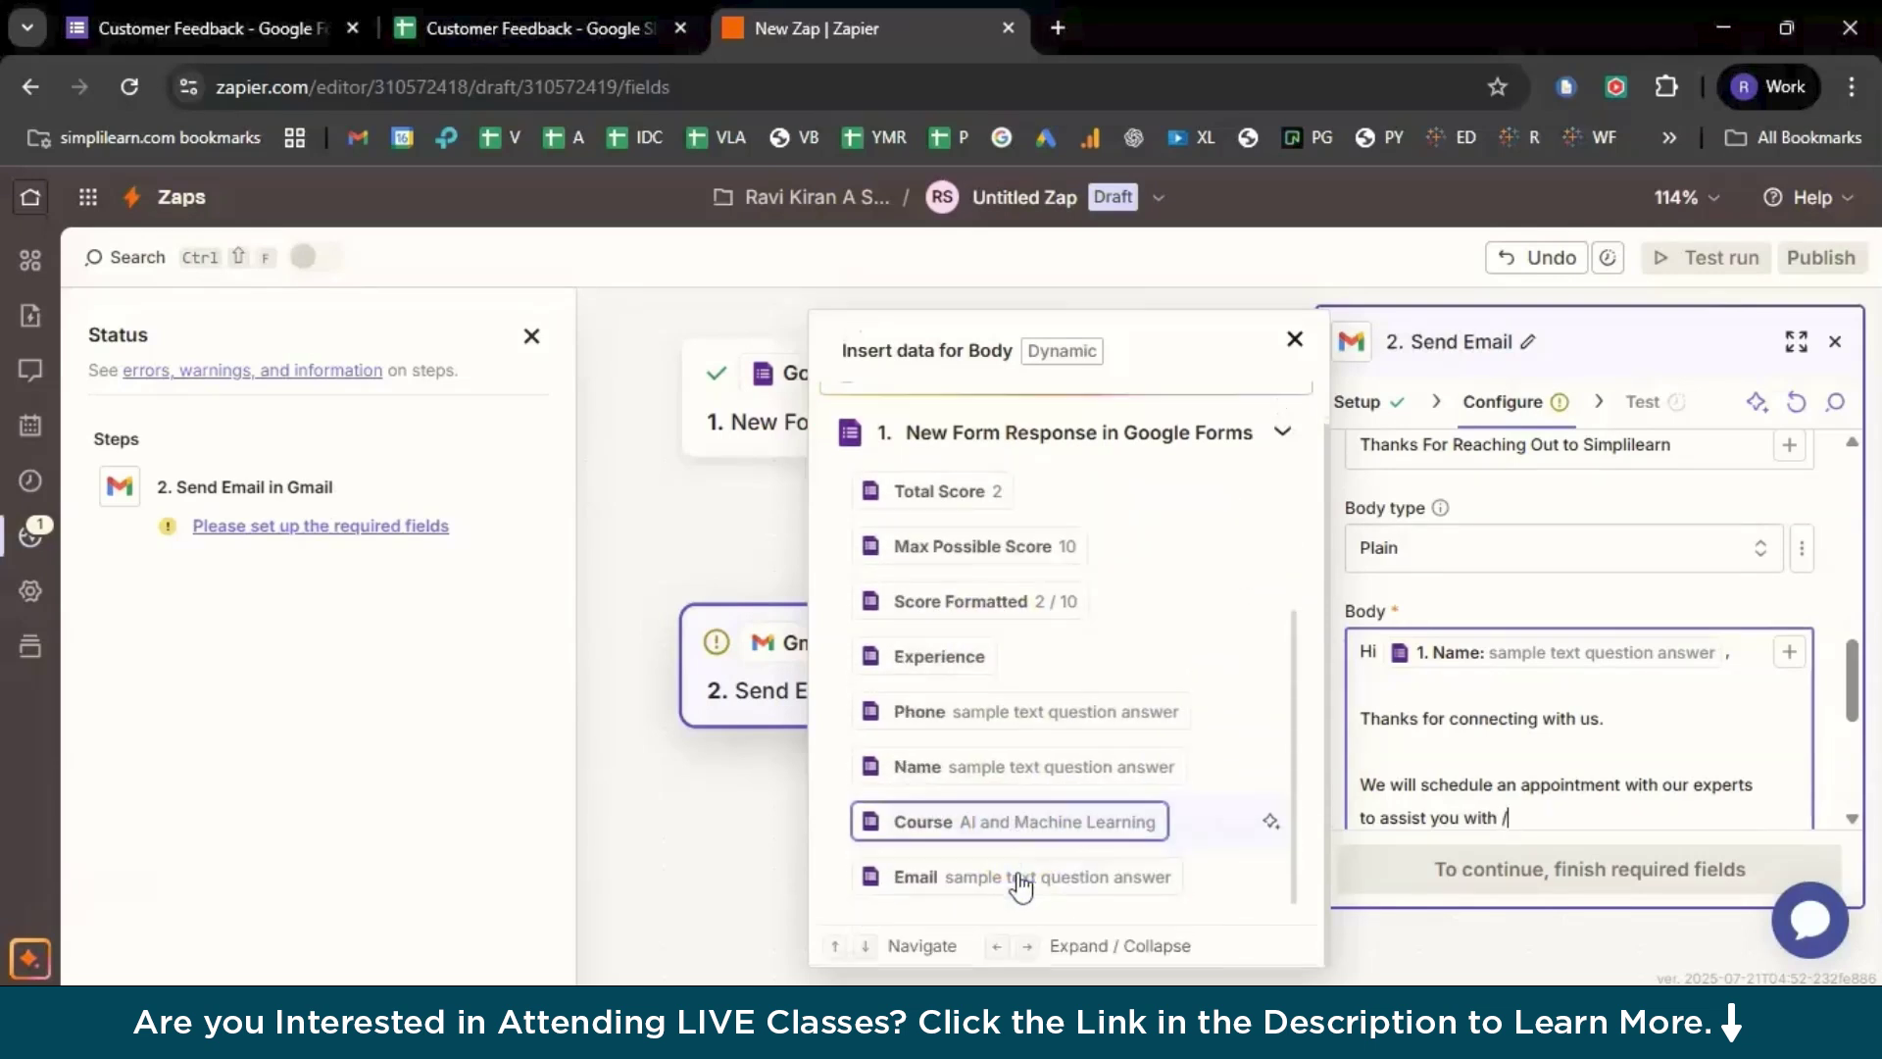
pyautogui.click(1035, 782)
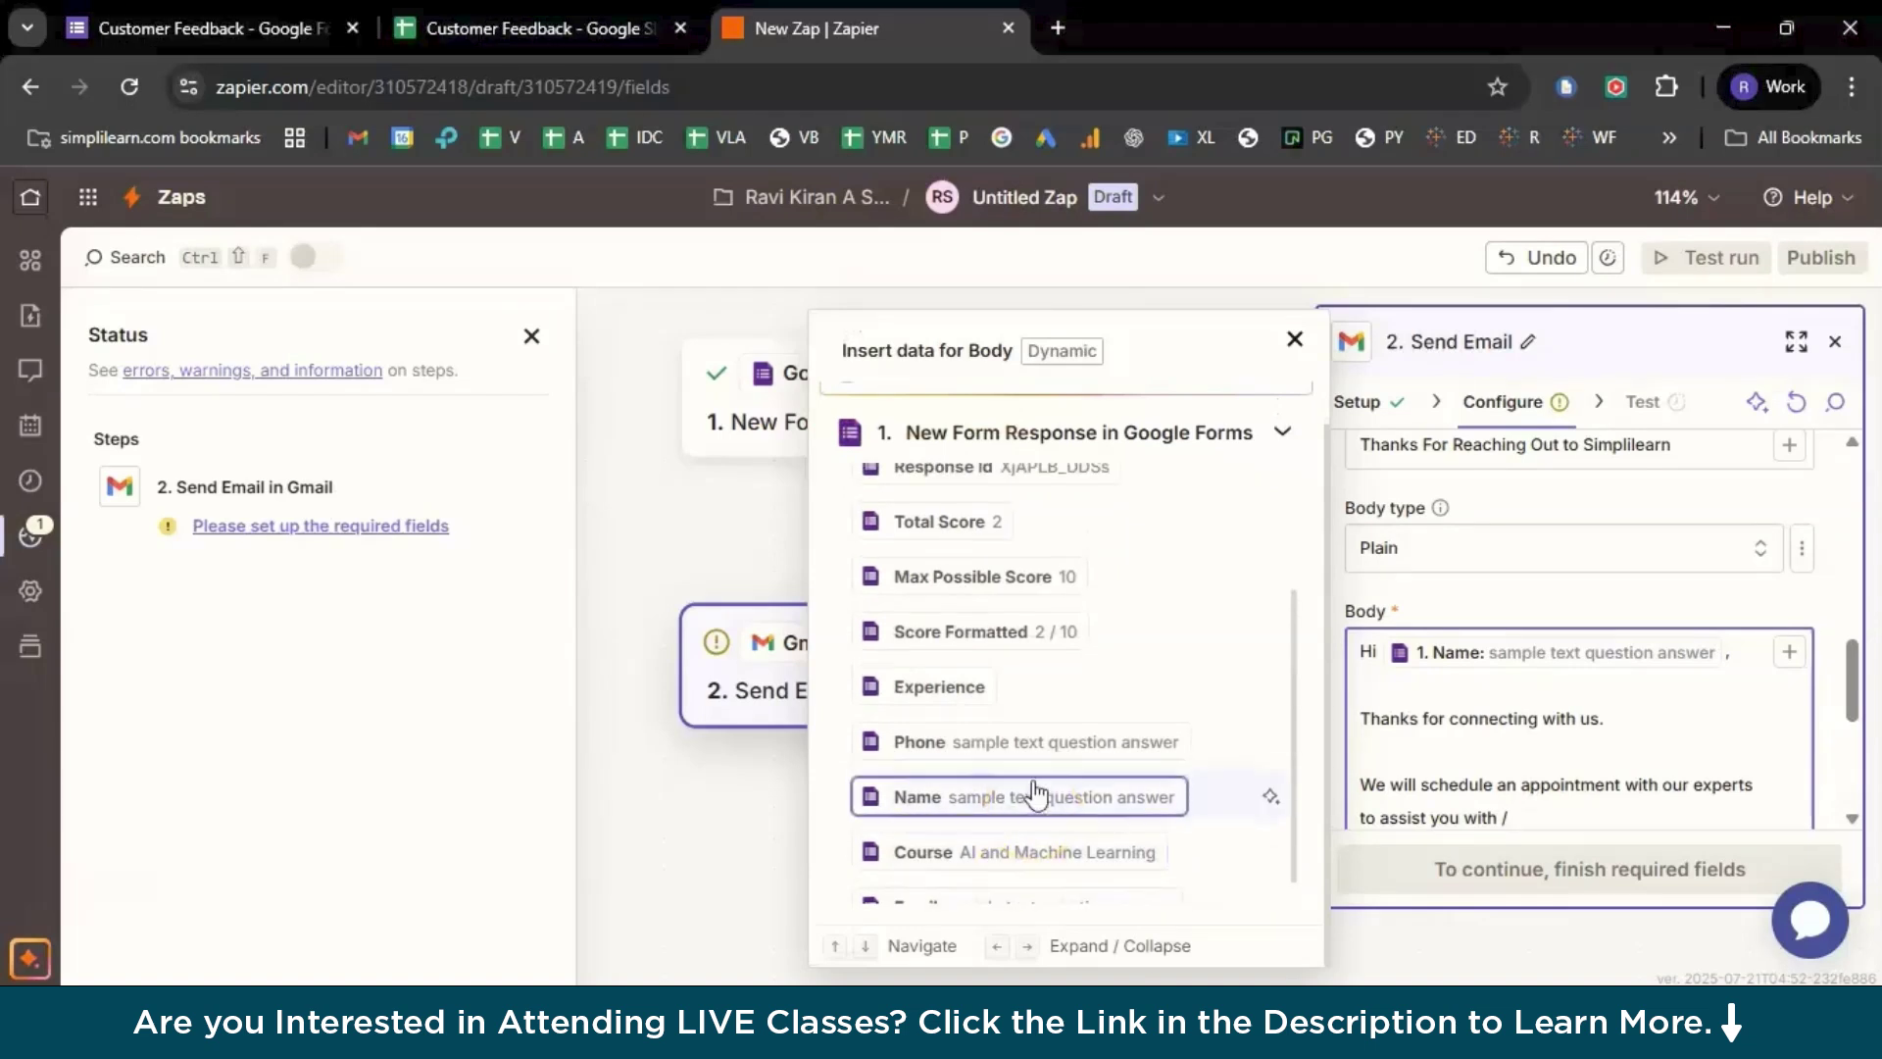
pyautogui.click(1022, 856)
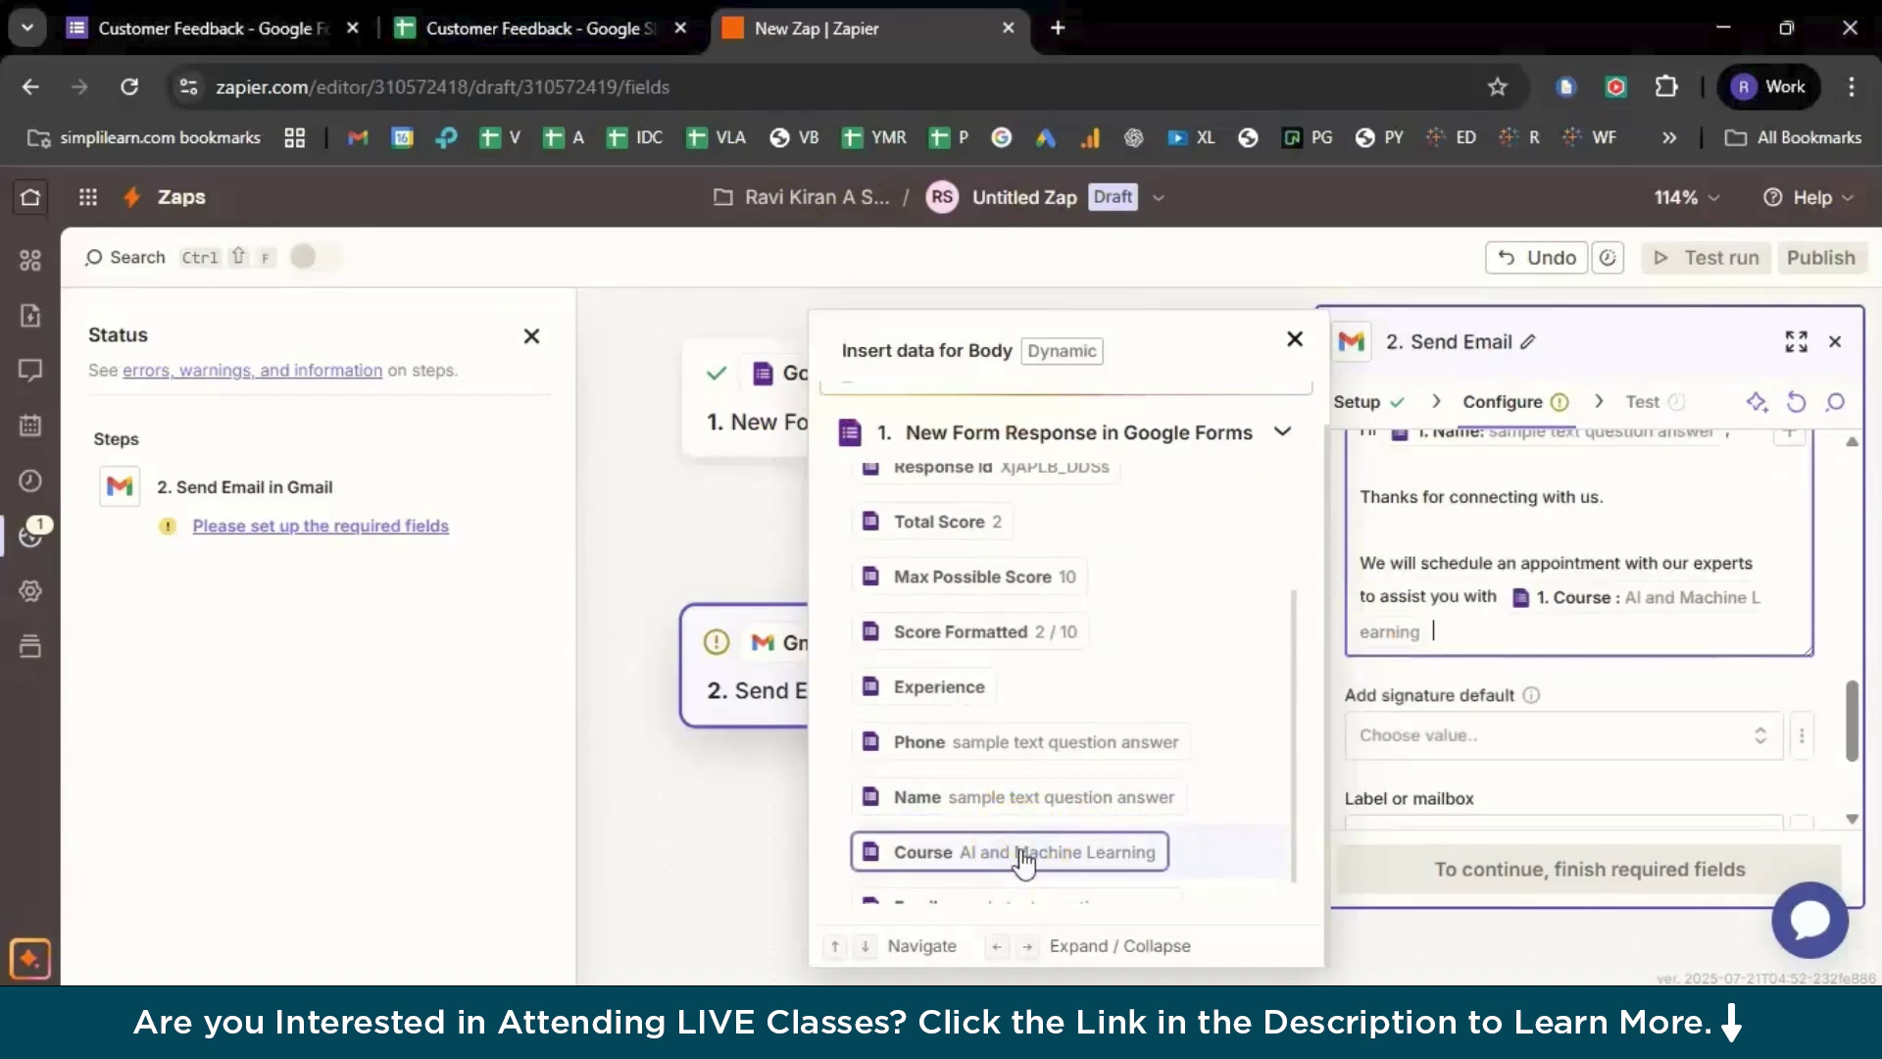
pyautogui.write('program with us.')
# - Add the 'Thanks and Regards' / 'Simplilearn.' sign-off and continue to testing the step
pyautogui.press('Return')
pyautogui.press('Return')
pyautogui.write('Thanks and Regards')
pyautogui.press('Return')
pyautogui.write('Simplilearn.')
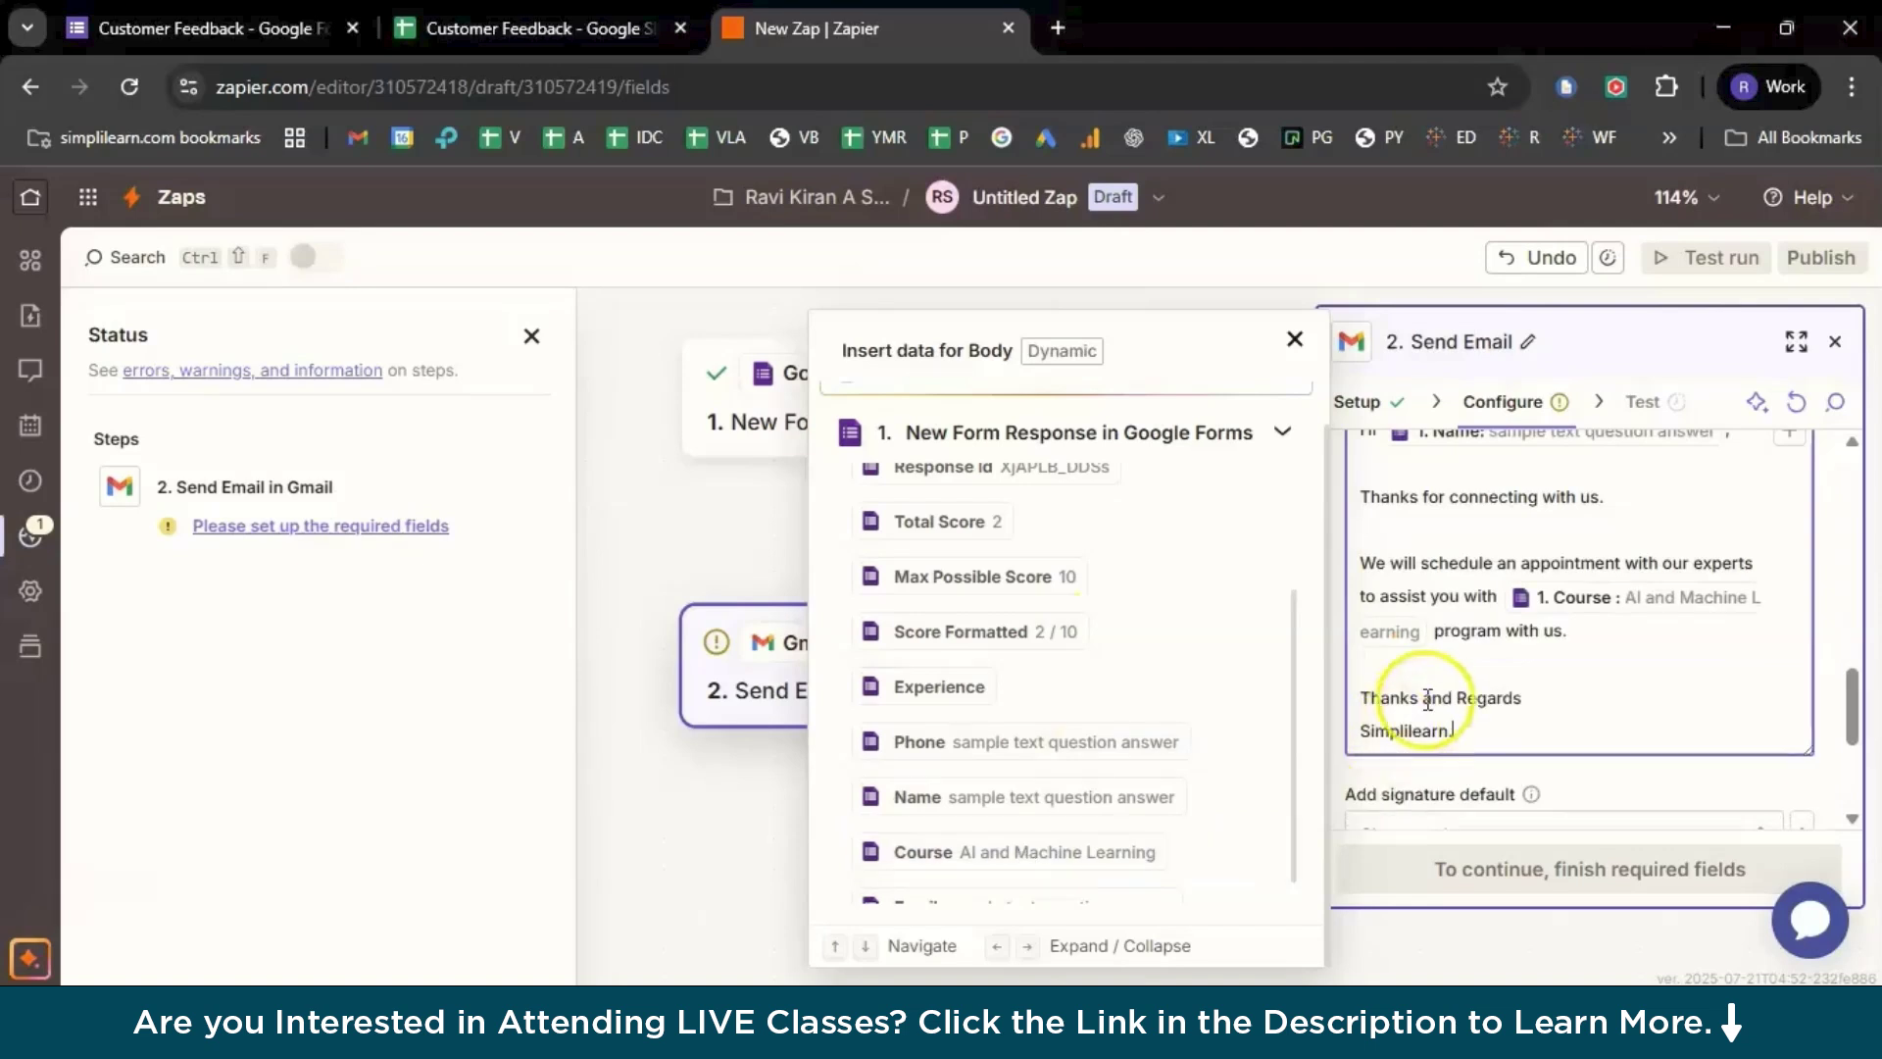
pyautogui.scroll(-4, 1428, 686)
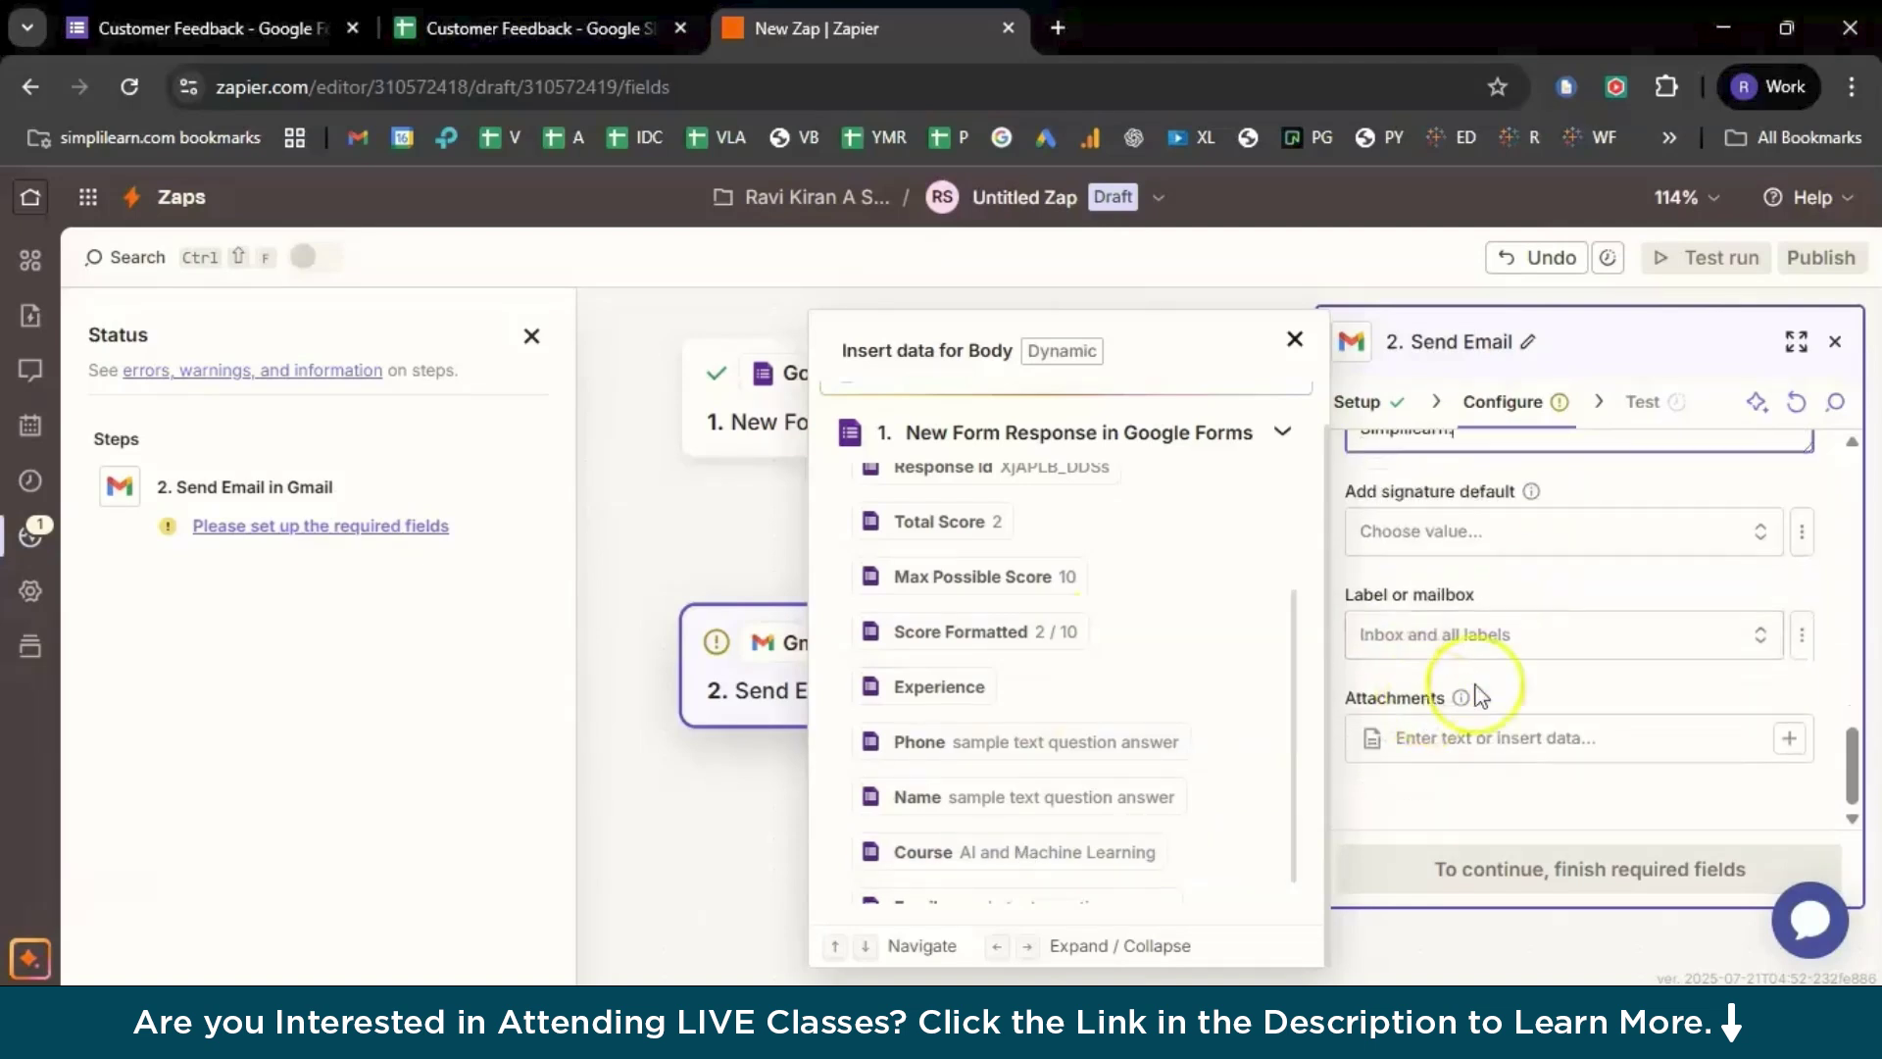
pyautogui.scroll(8, 1479, 706)
pyautogui.scroll(5, 1468, 698)
pyautogui.click(1645, 404)
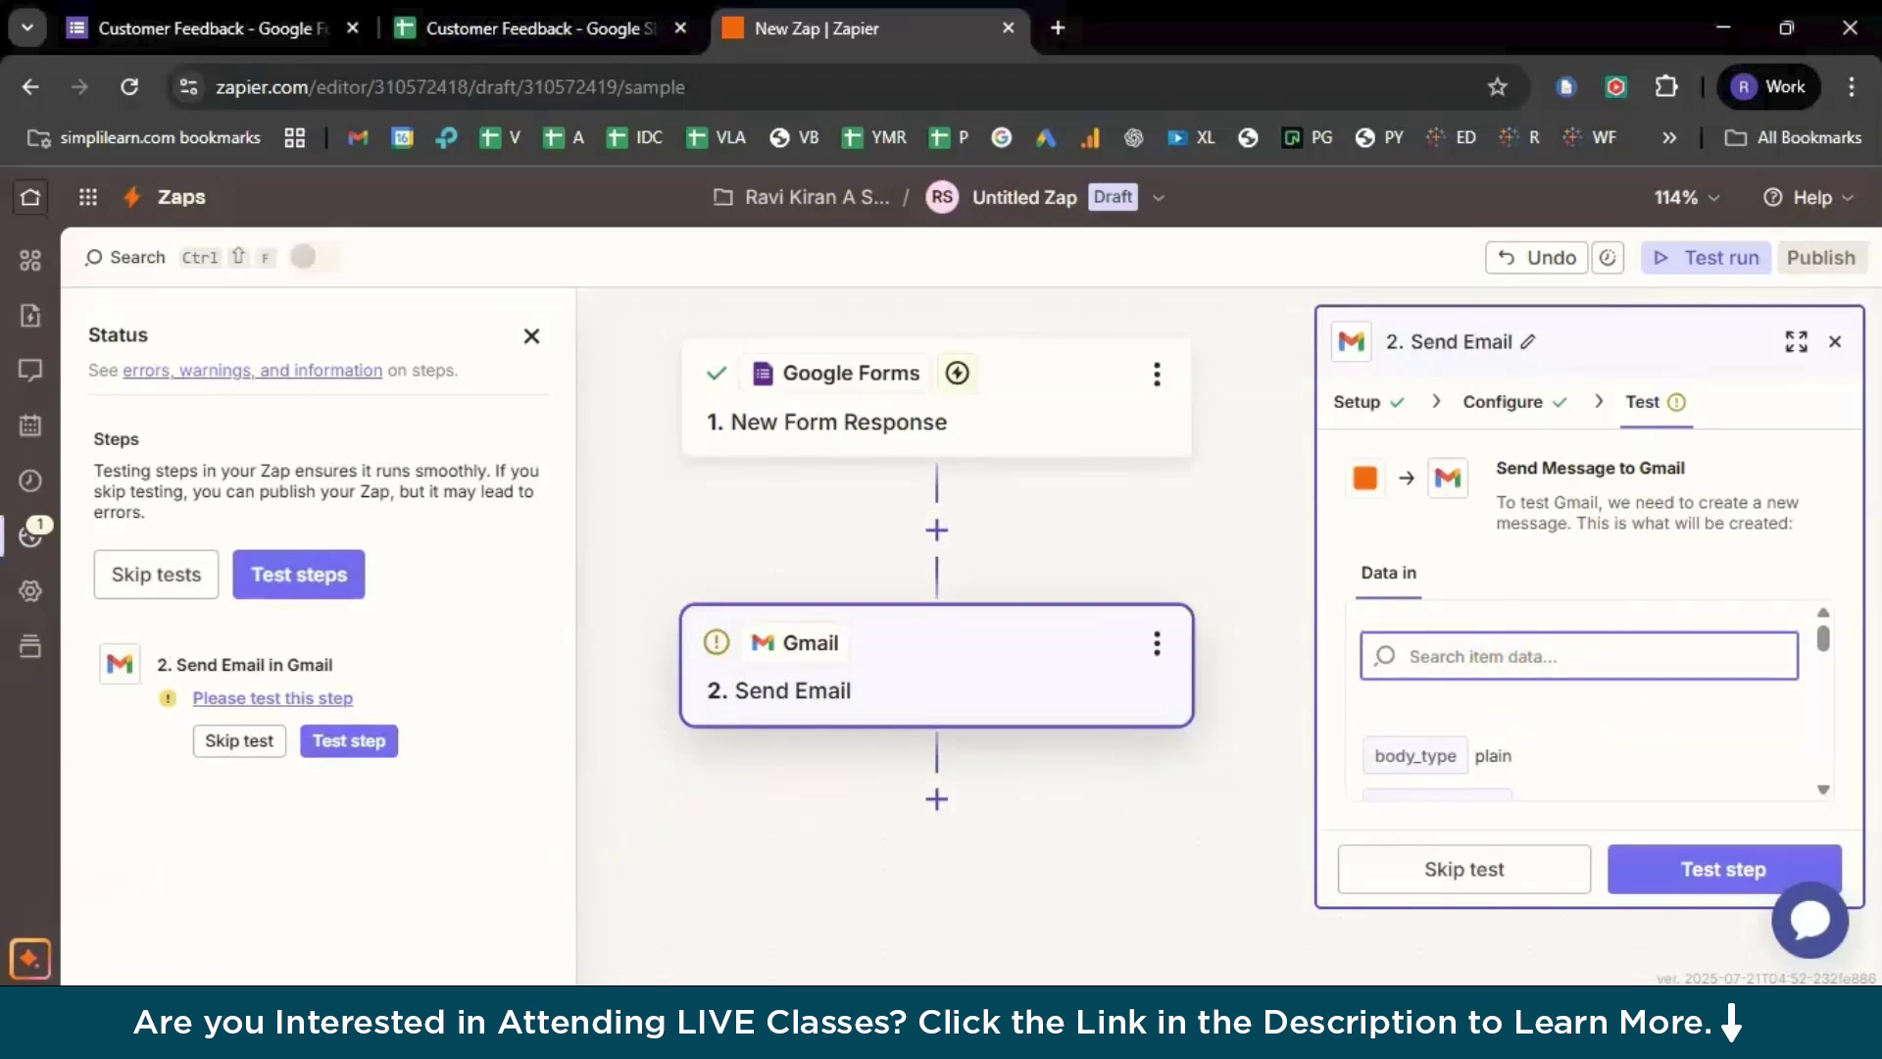
# - Look through the Gmail step's Data in test values, then switch to the Customer Feedback form tab
pyautogui.click(1667, 733)
pyautogui.scroll(-2, 1623, 736)
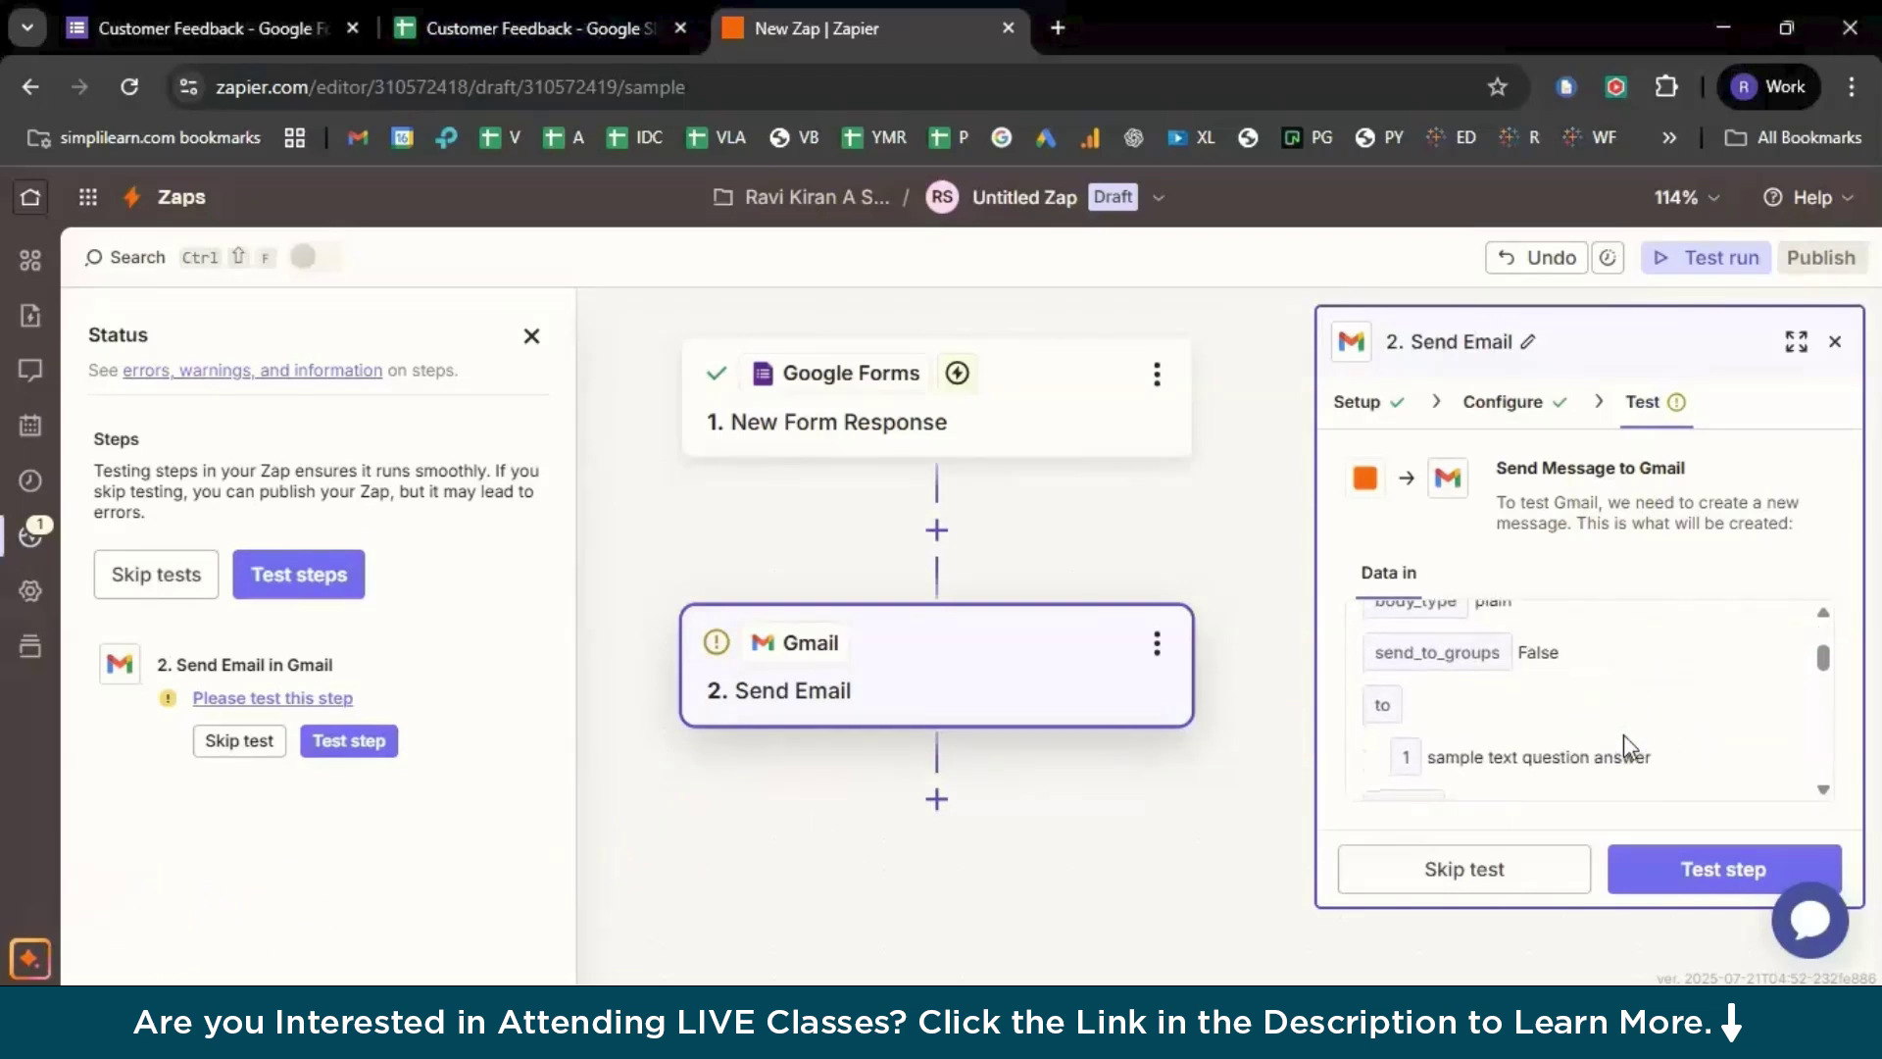
pyautogui.click(1512, 743)
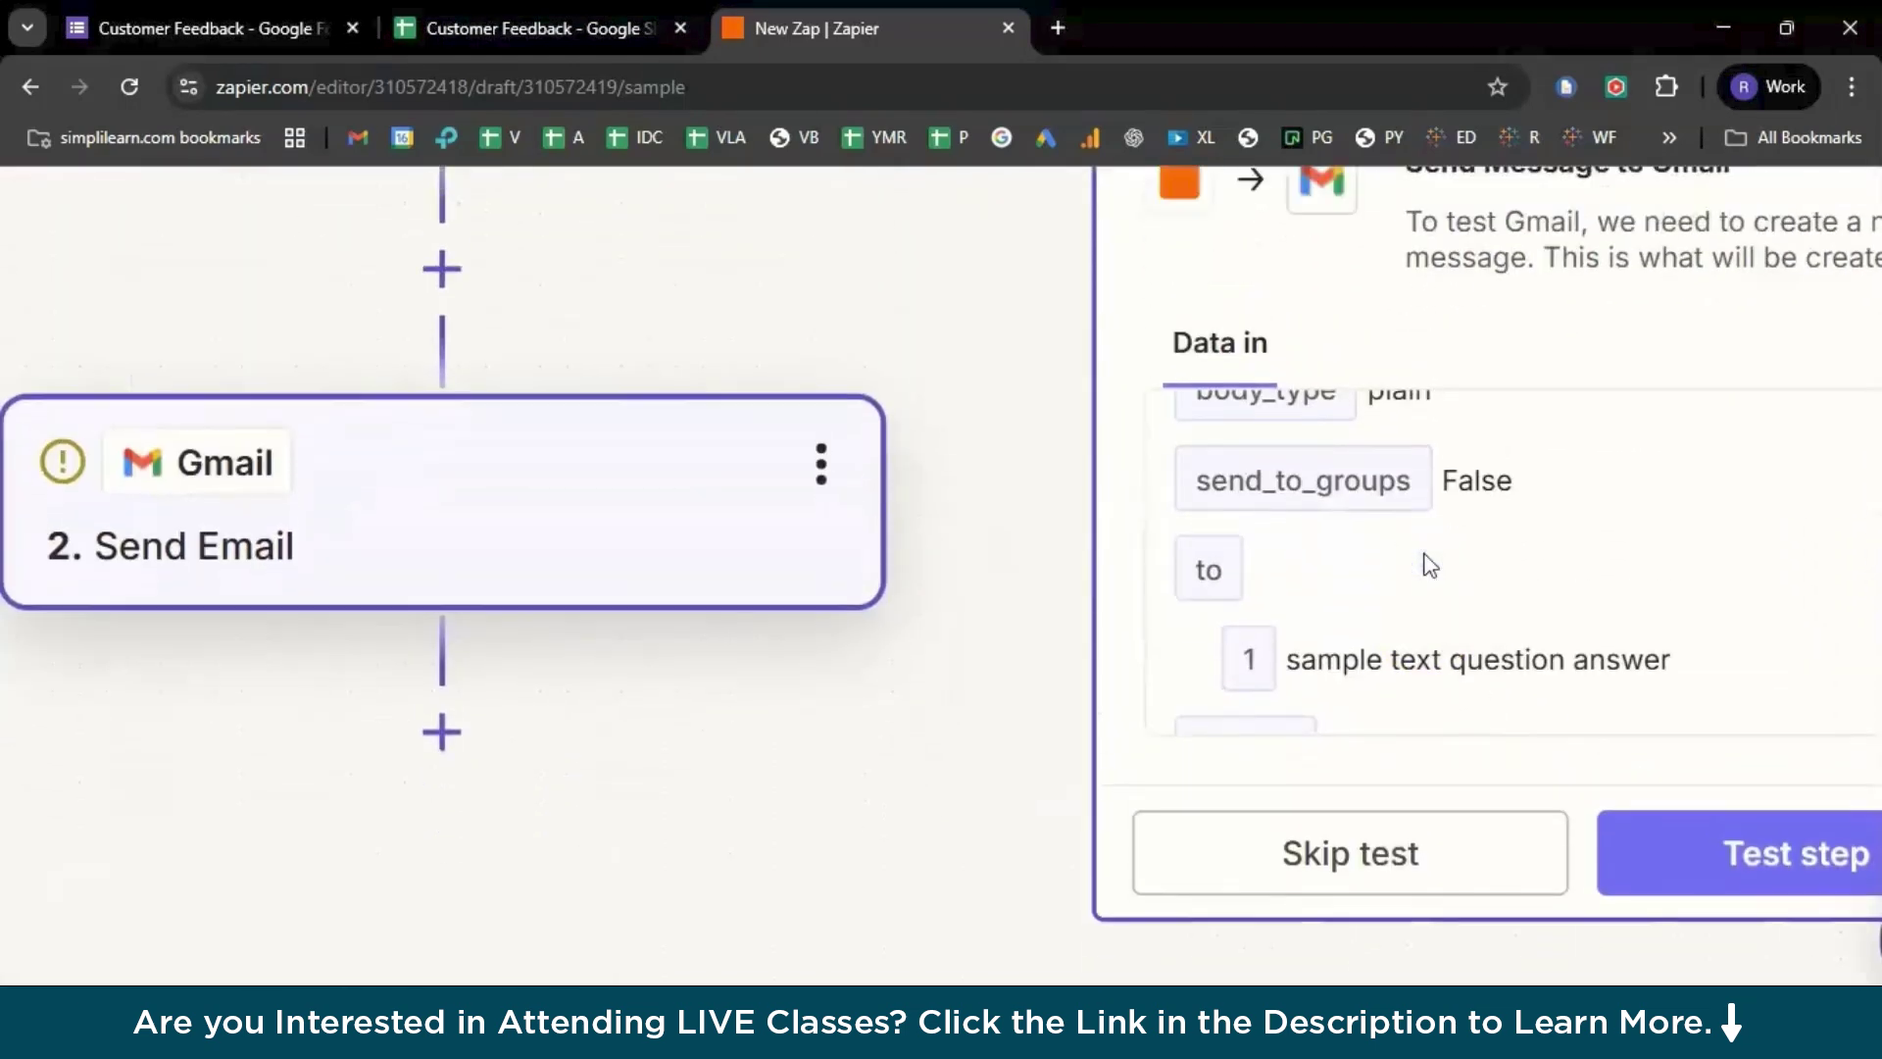
pyautogui.click(1482, 353)
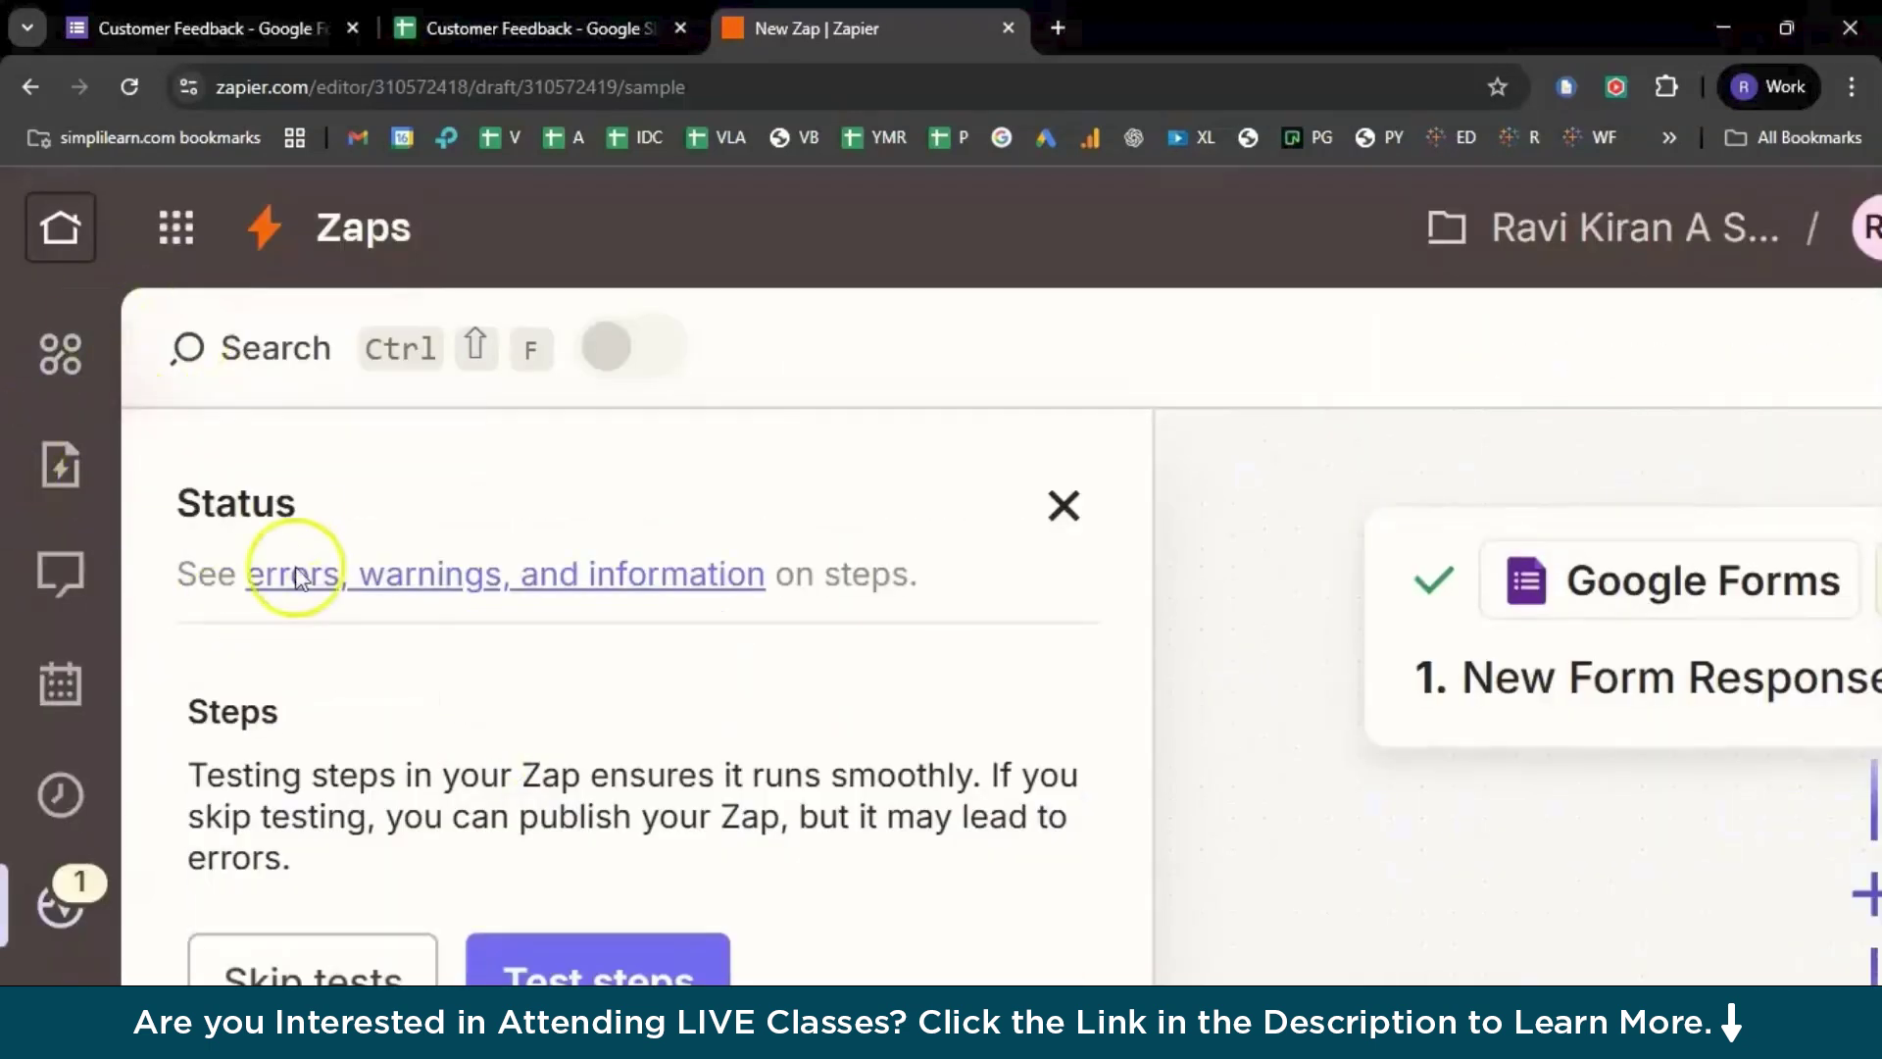
pyautogui.scroll(-8, 299, 593)
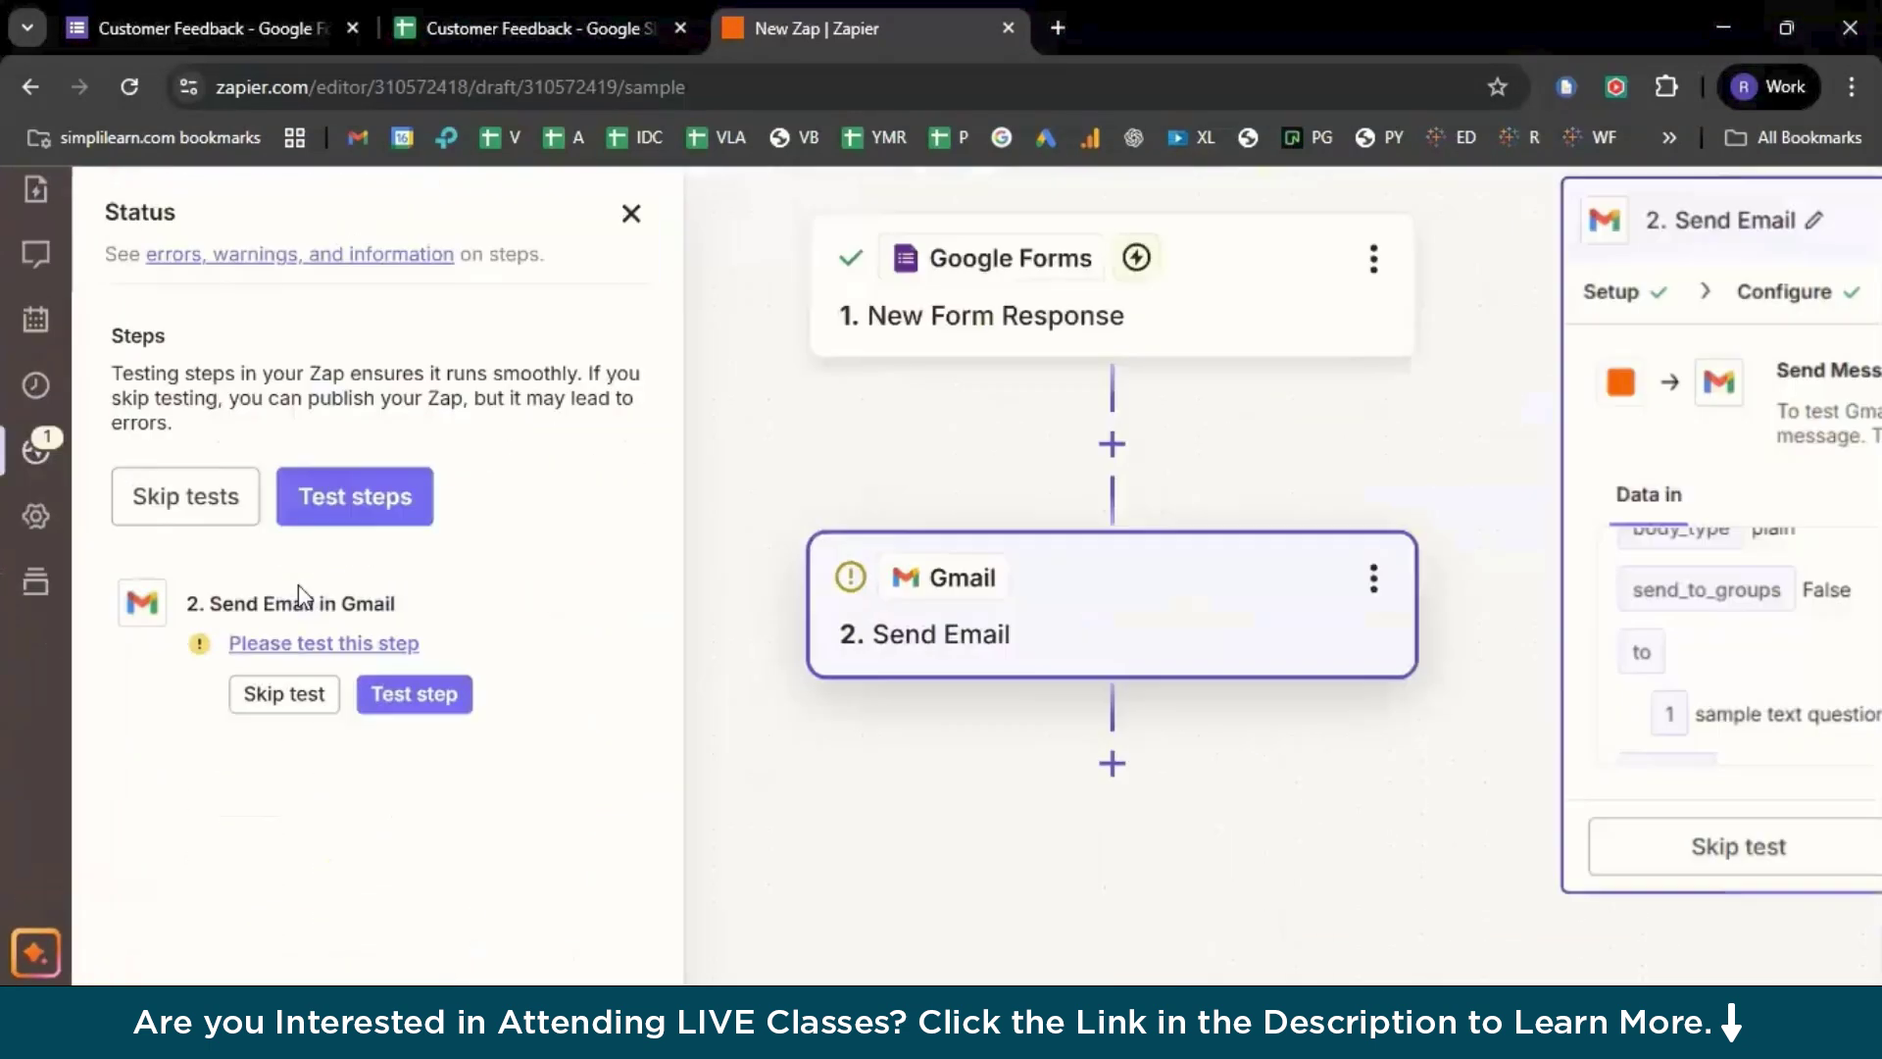
pyautogui.click(247, 20)
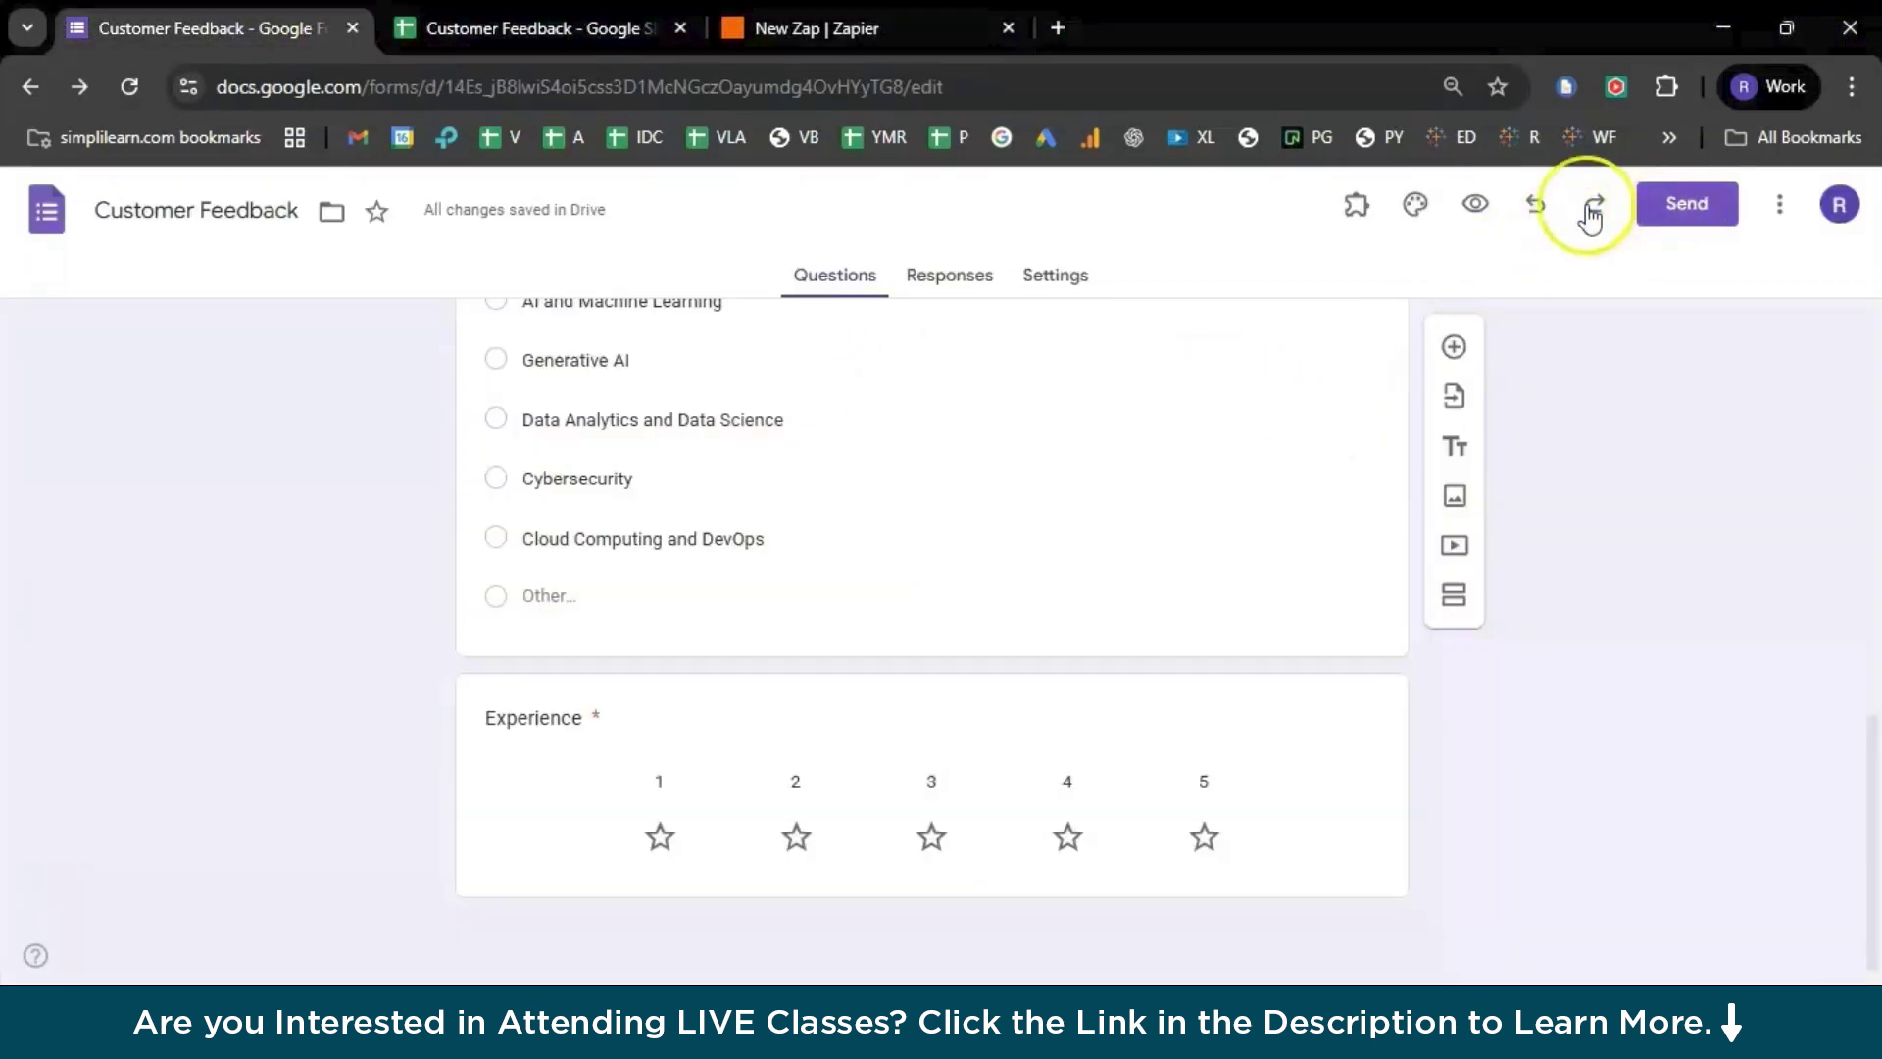
# - Preview the Customer Feedback form and submit a sample response for AI and Machine Learning
pyautogui.click(1475, 204)
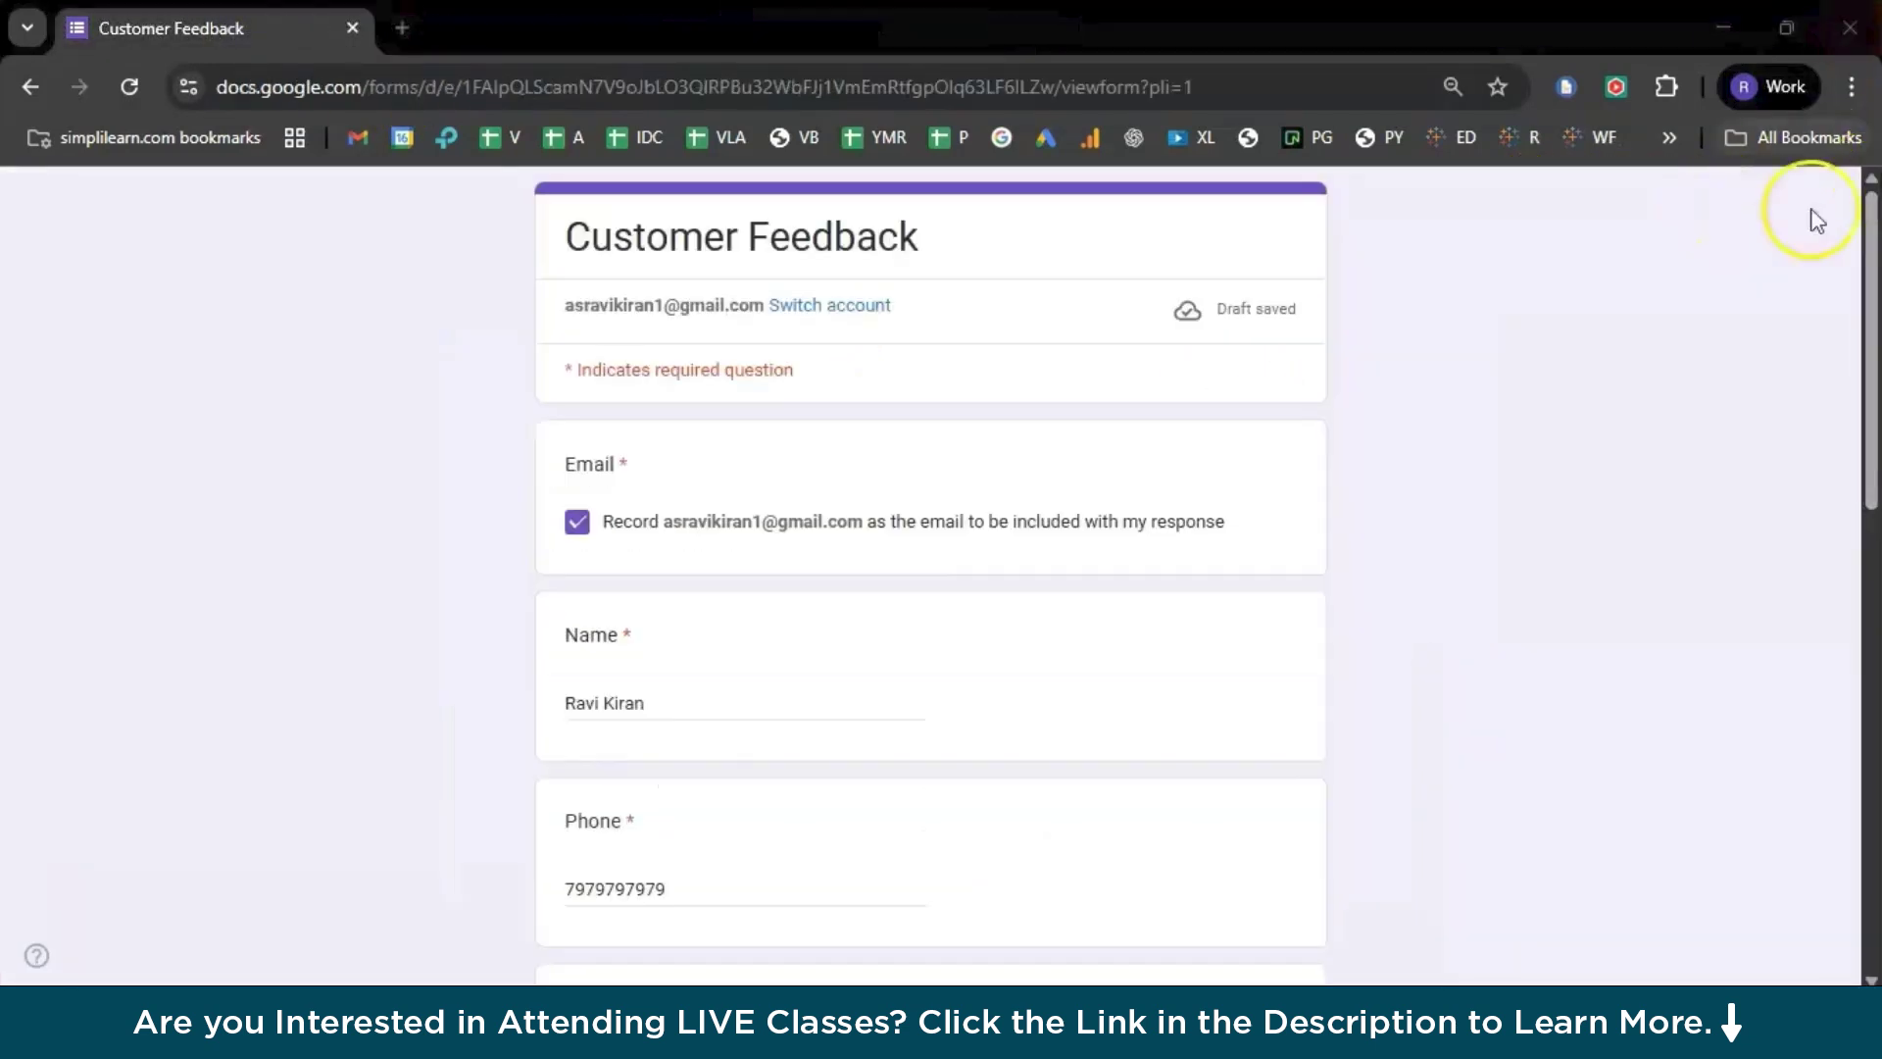
pyautogui.scroll(-4, 1086, 547)
pyautogui.scroll(-7, 1094, 554)
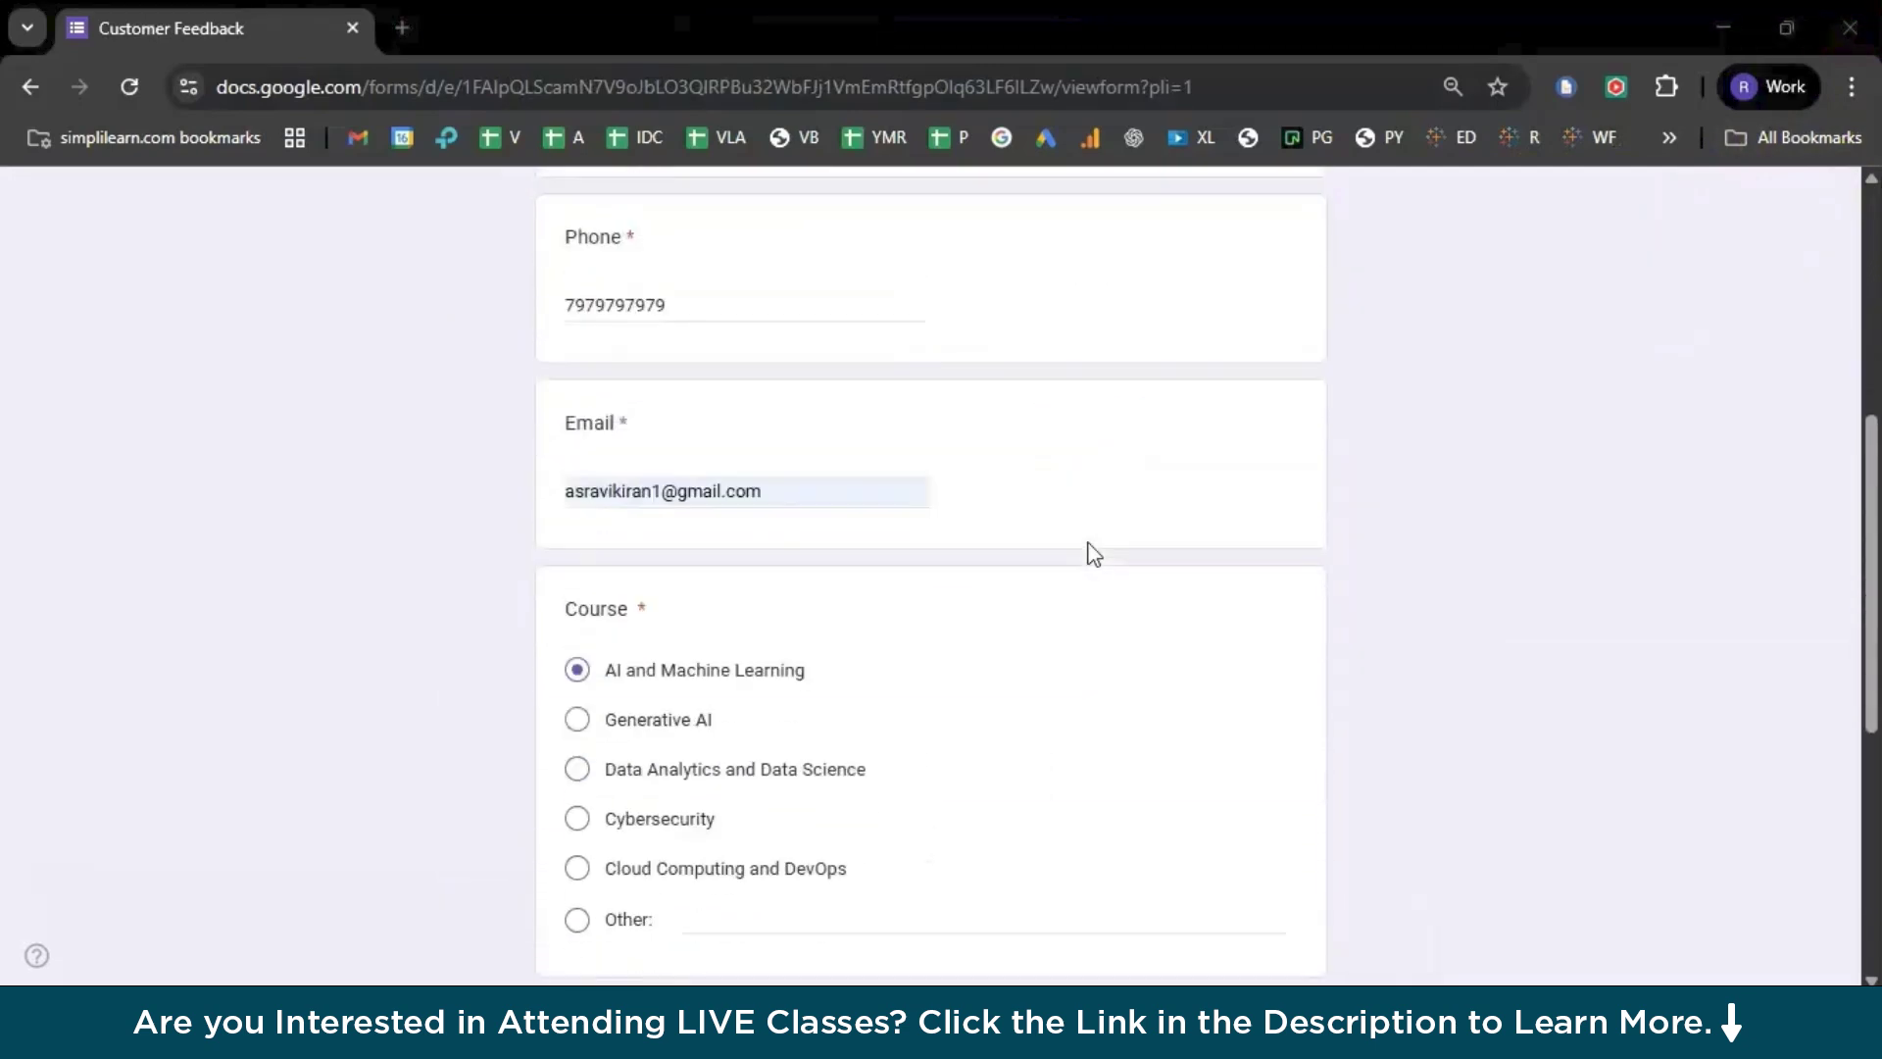
pyautogui.click(603, 804)
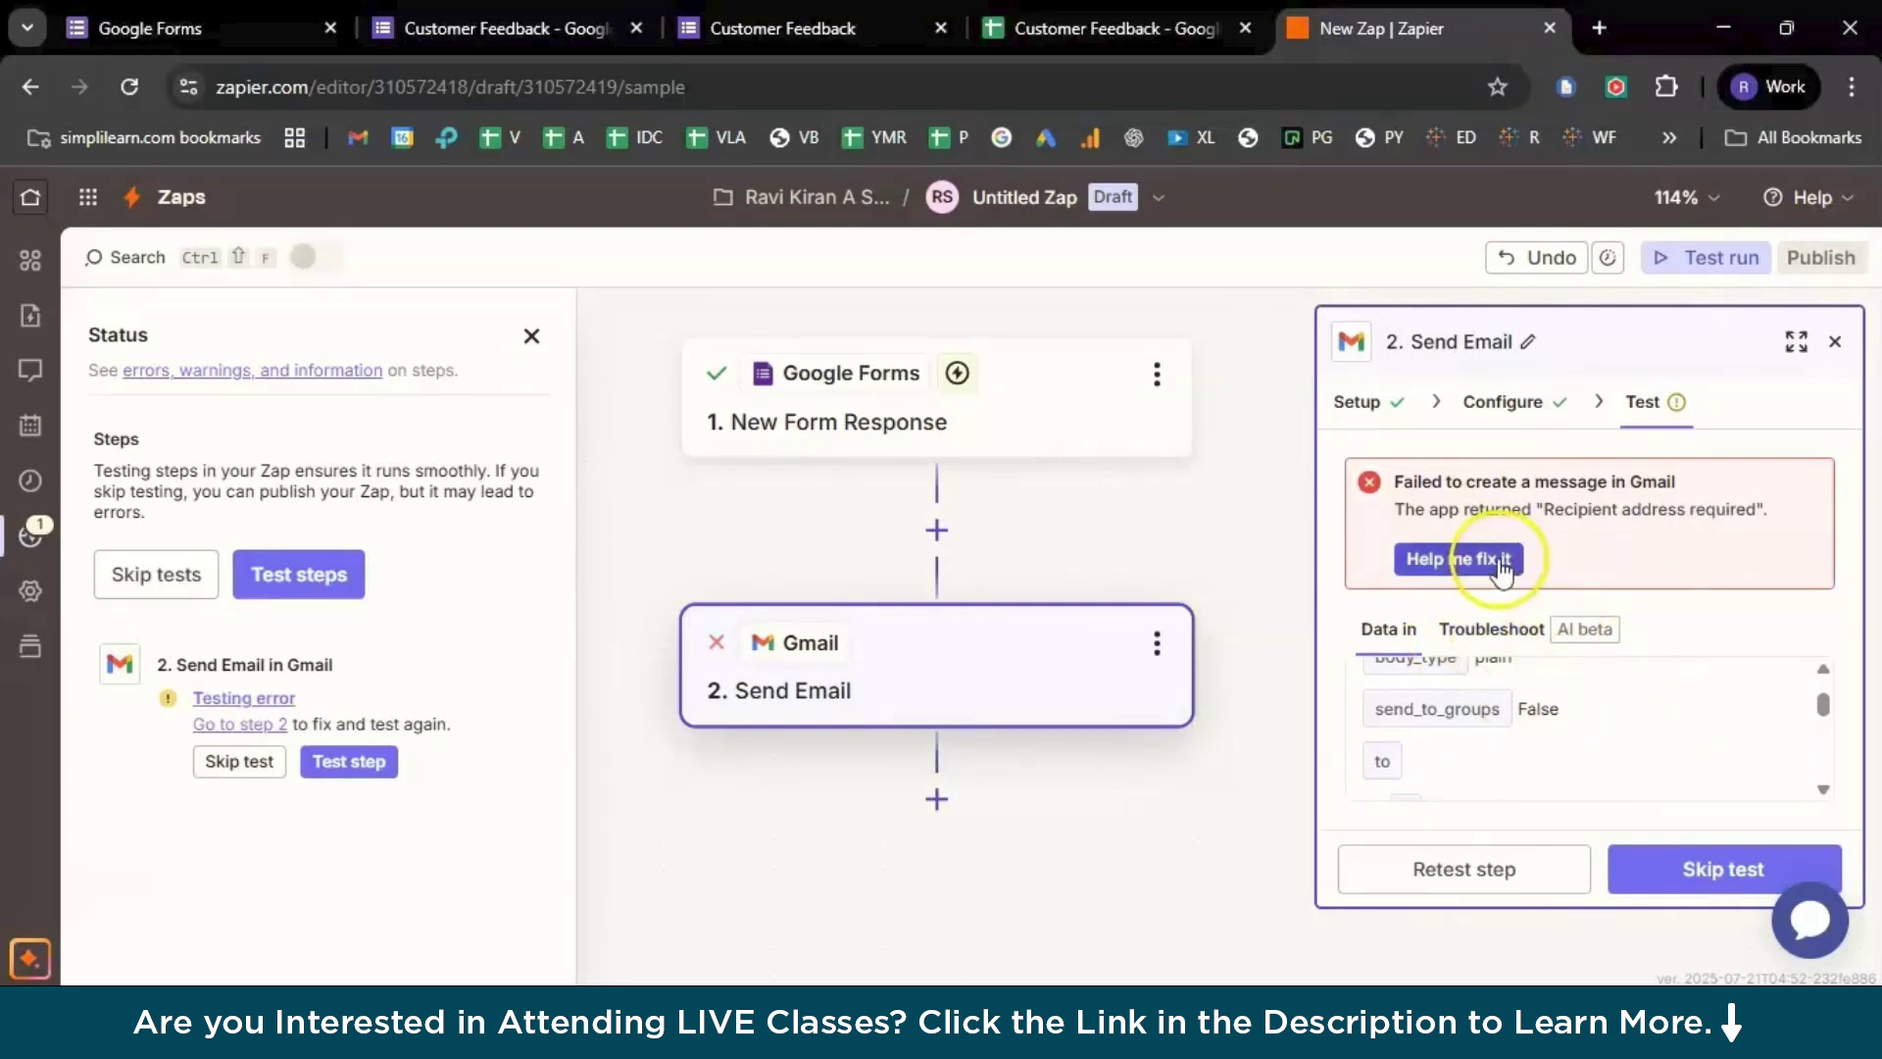
# - Check the 'Recipient address required' error with Help me fix it, review the data, and reopen Configure
pyautogui.click(1652, 732)
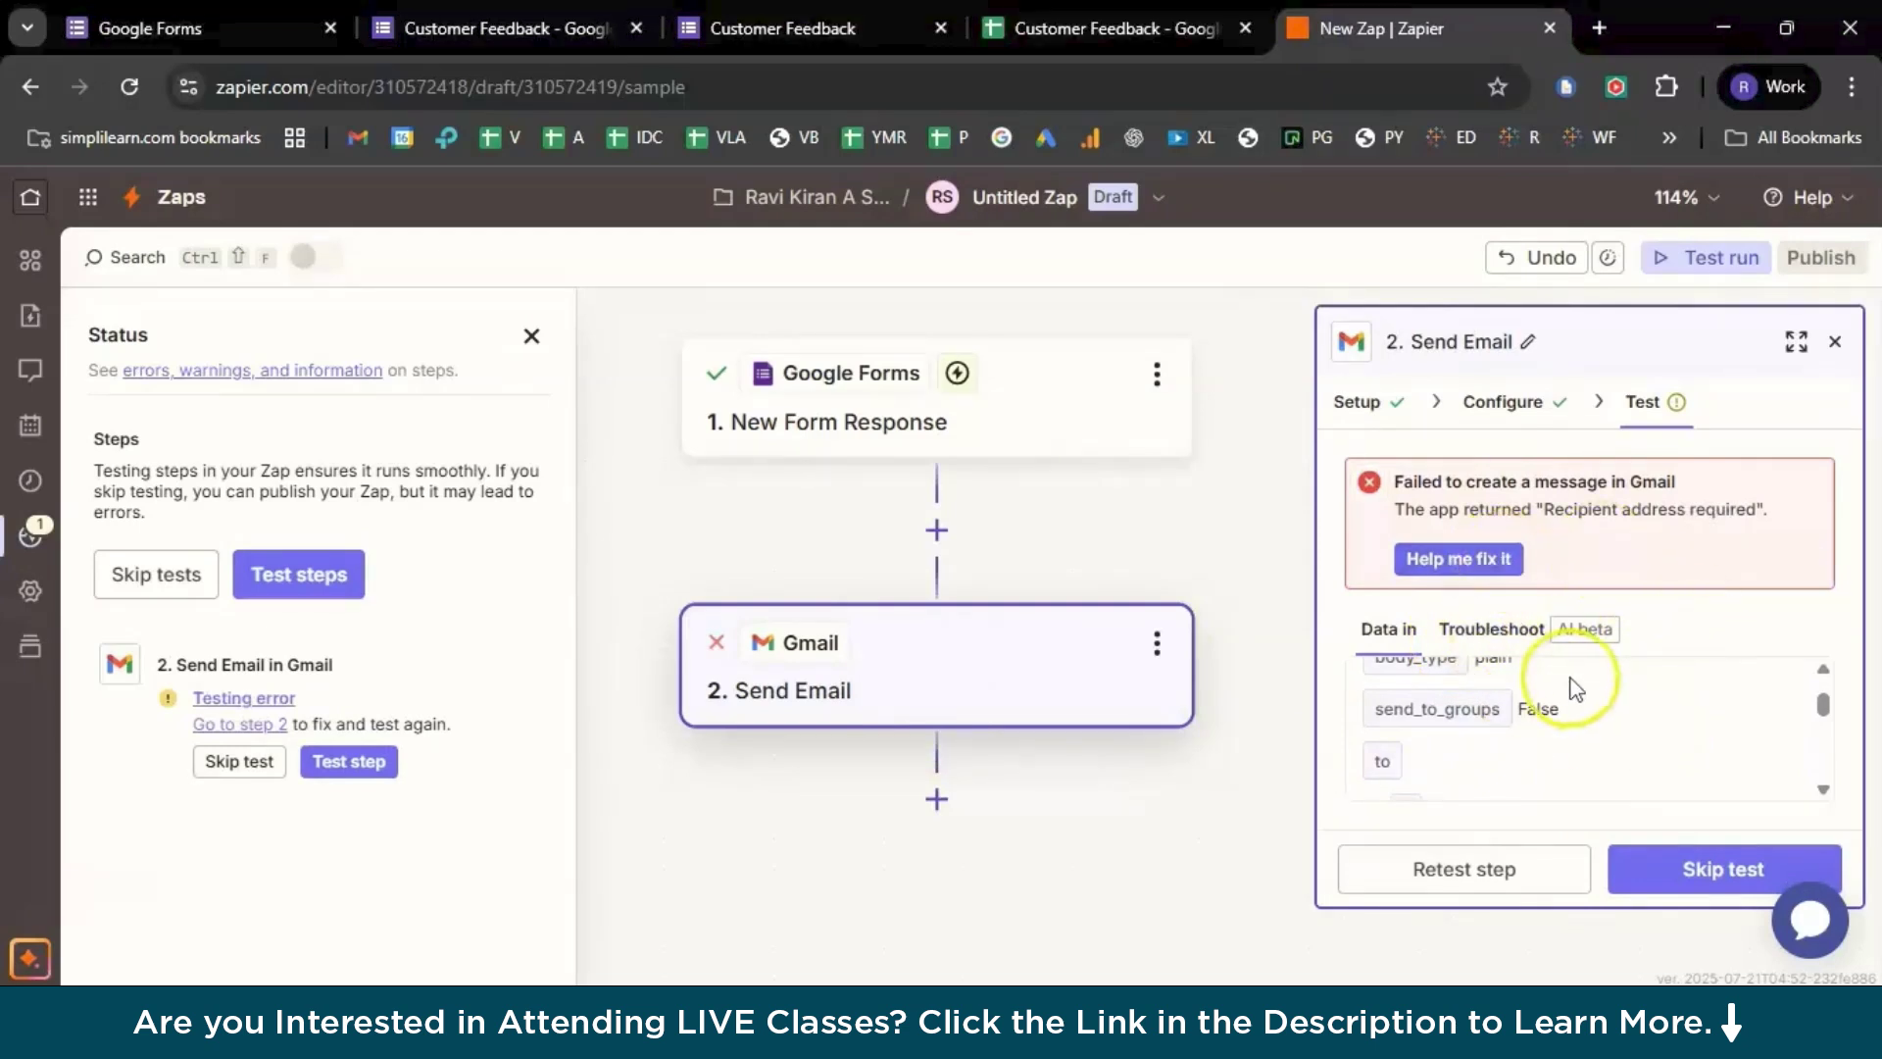
pyautogui.click(1491, 563)
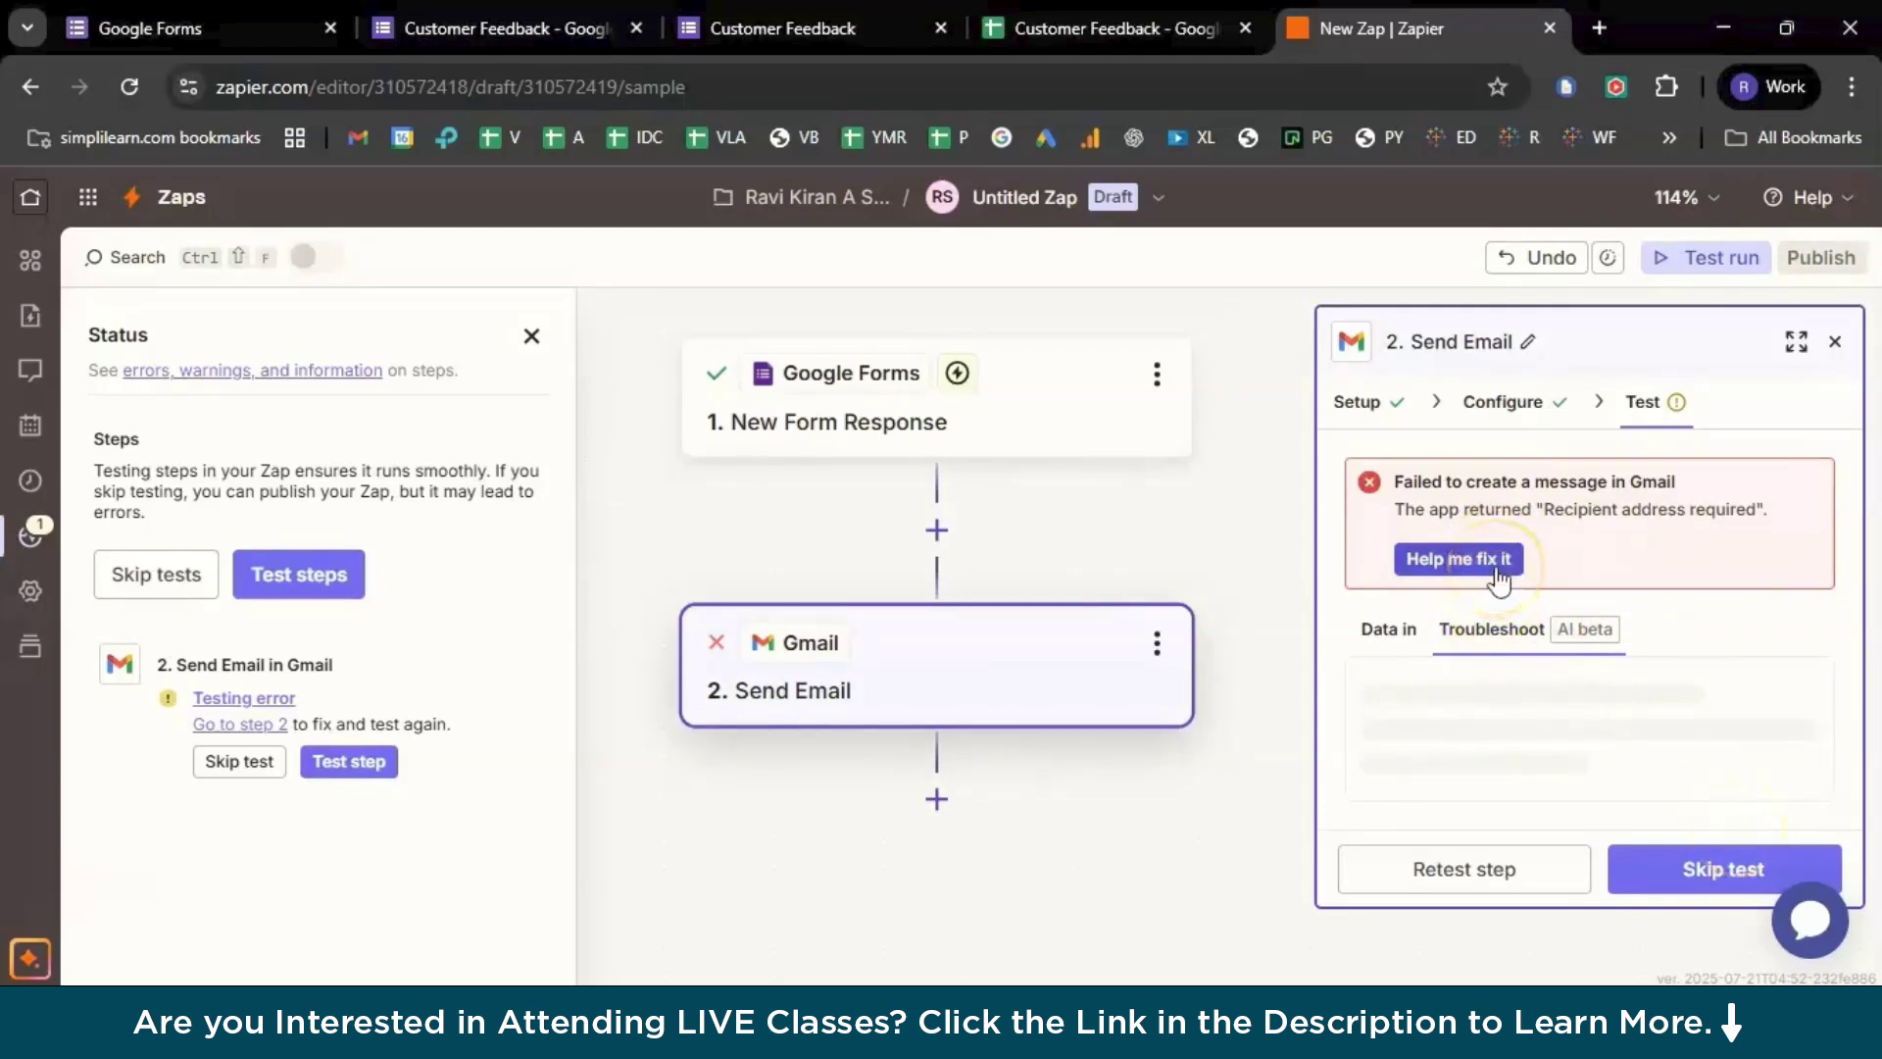
pyautogui.click(1498, 578)
pyautogui.scroll(-2, 1569, 696)
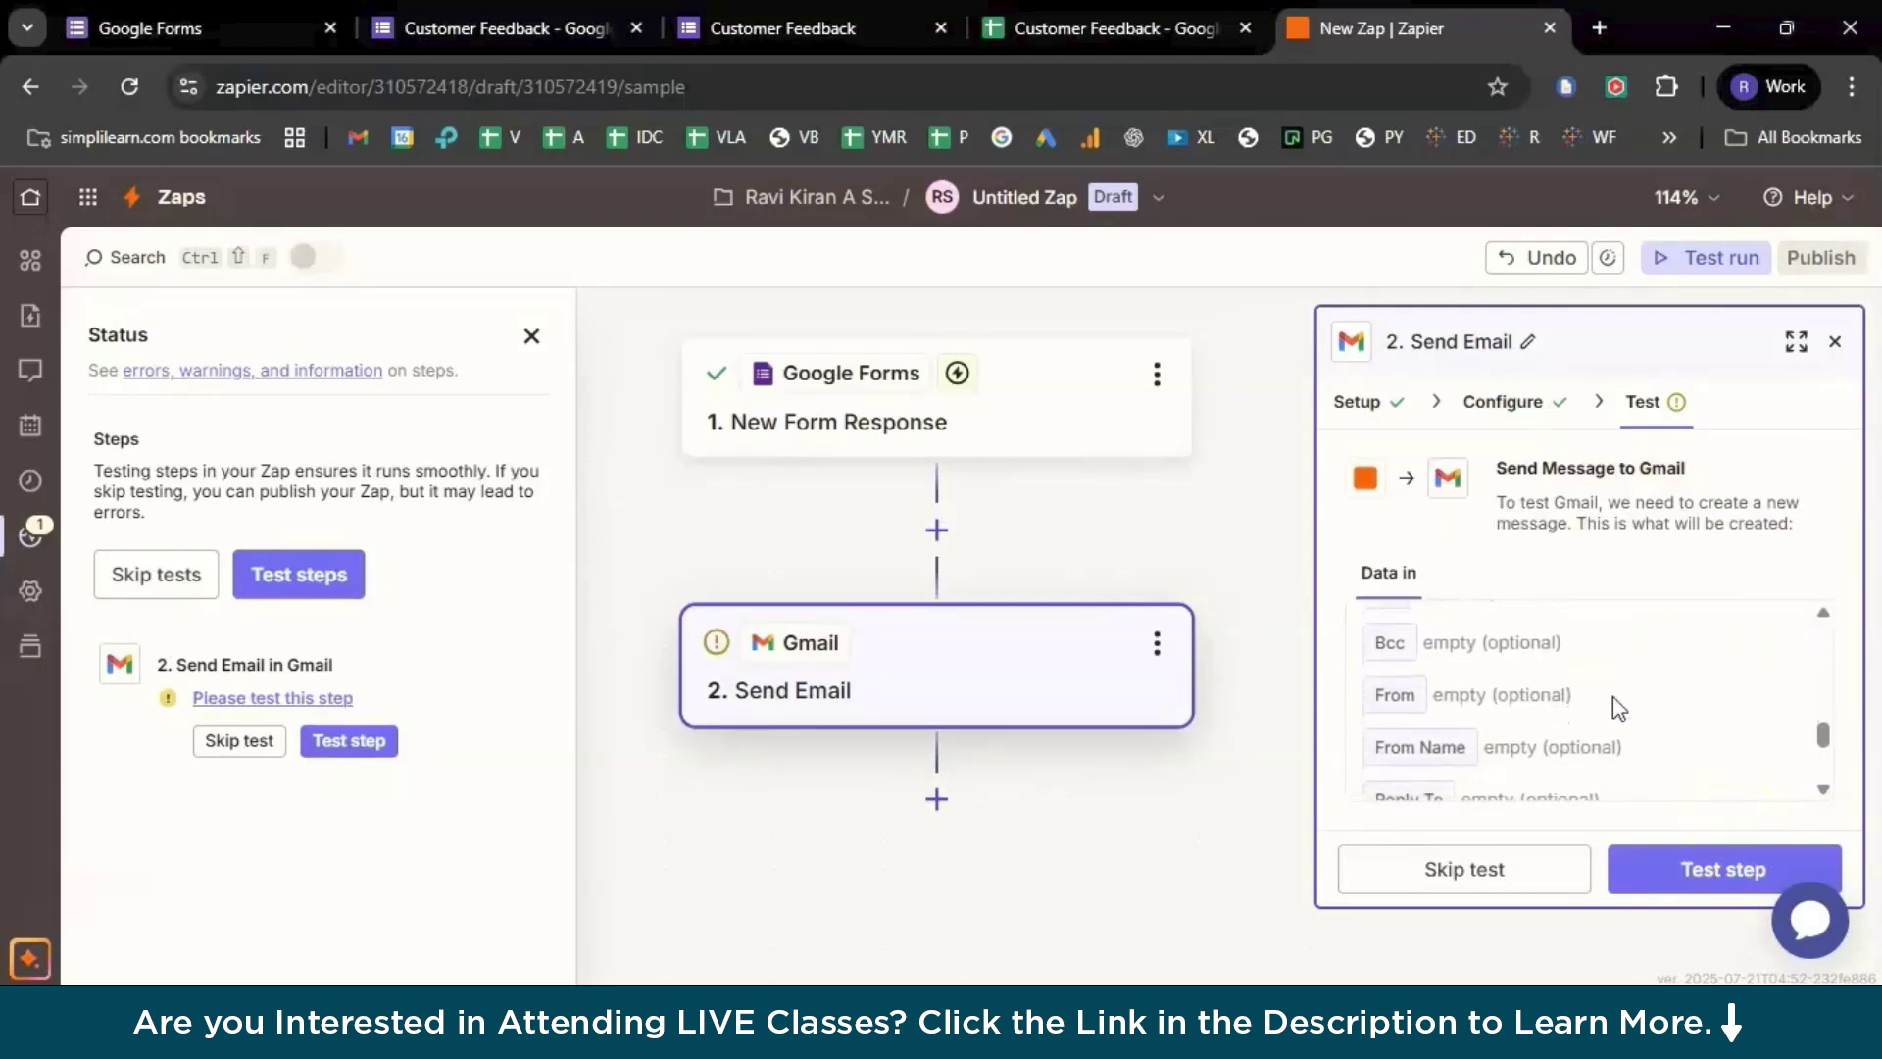
pyautogui.scroll(-3, 1519, 696)
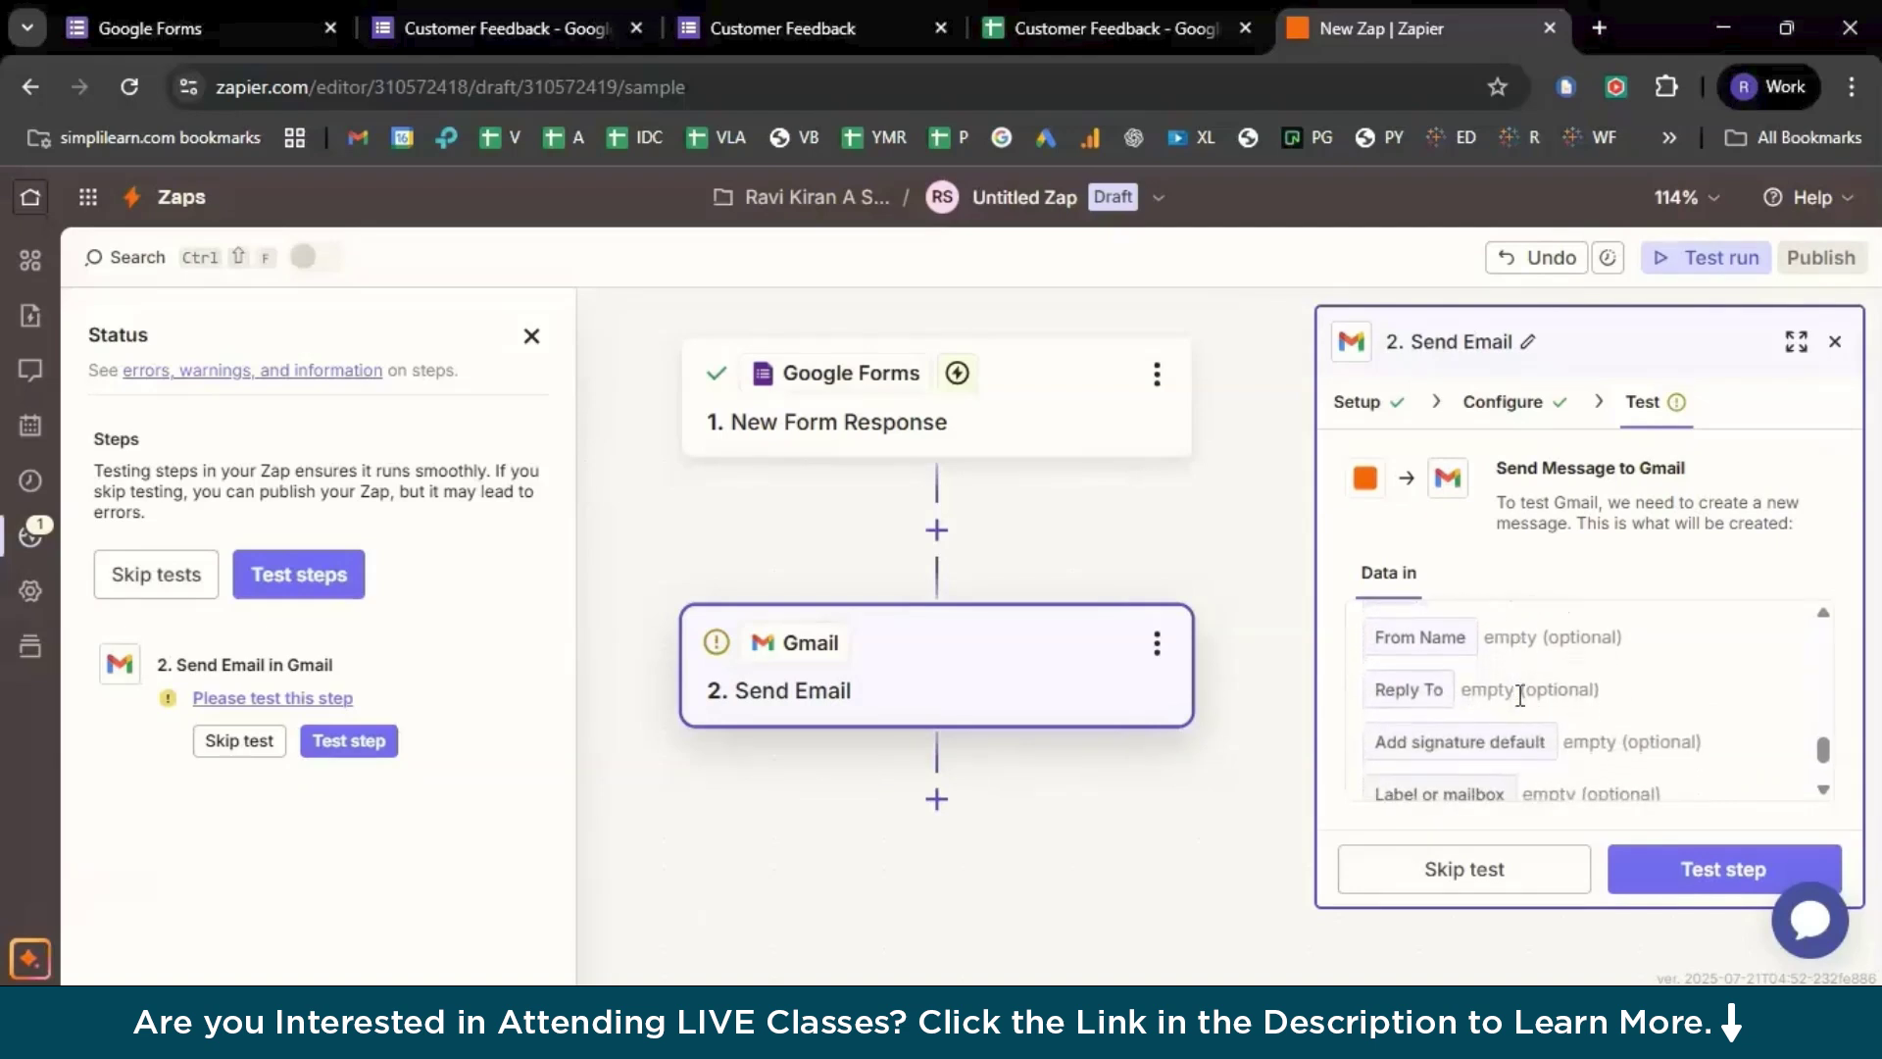
pyautogui.scroll(-1, 1482, 723)
pyautogui.scroll(8, 1481, 686)
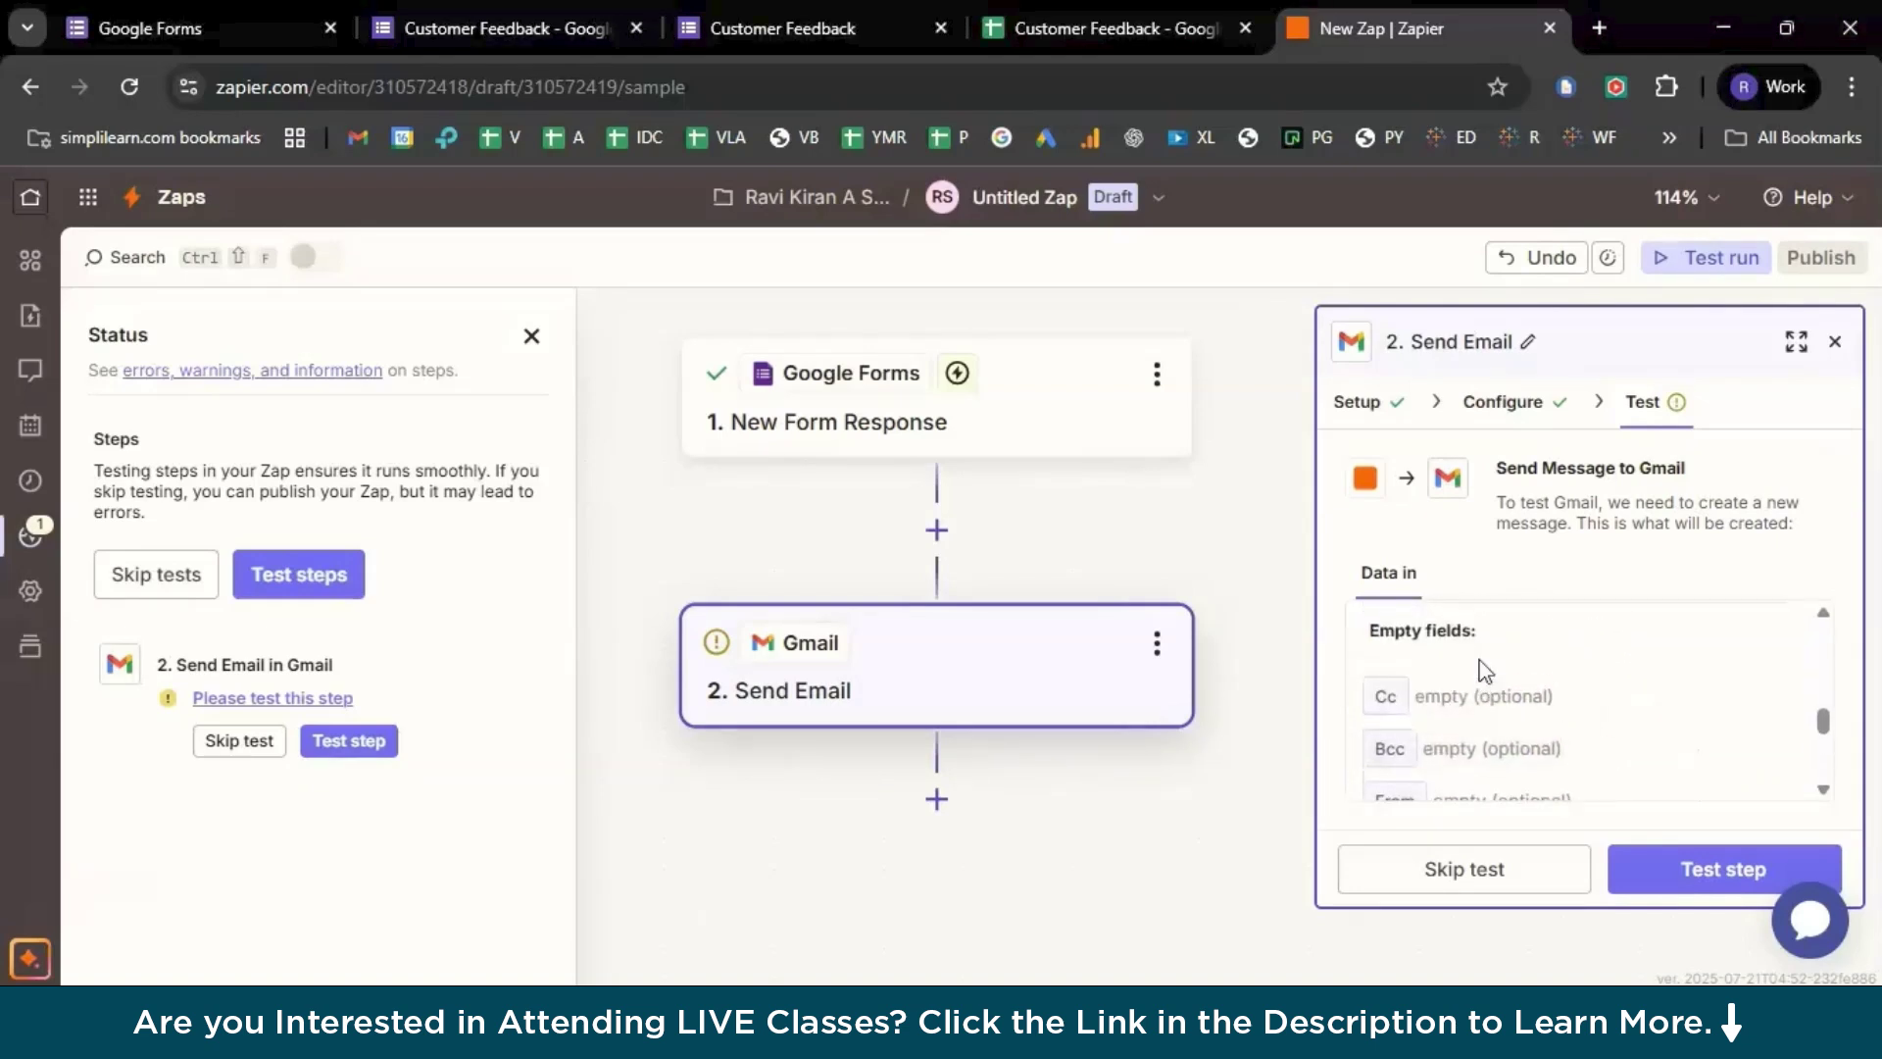
pyautogui.scroll(3, 1481, 658)
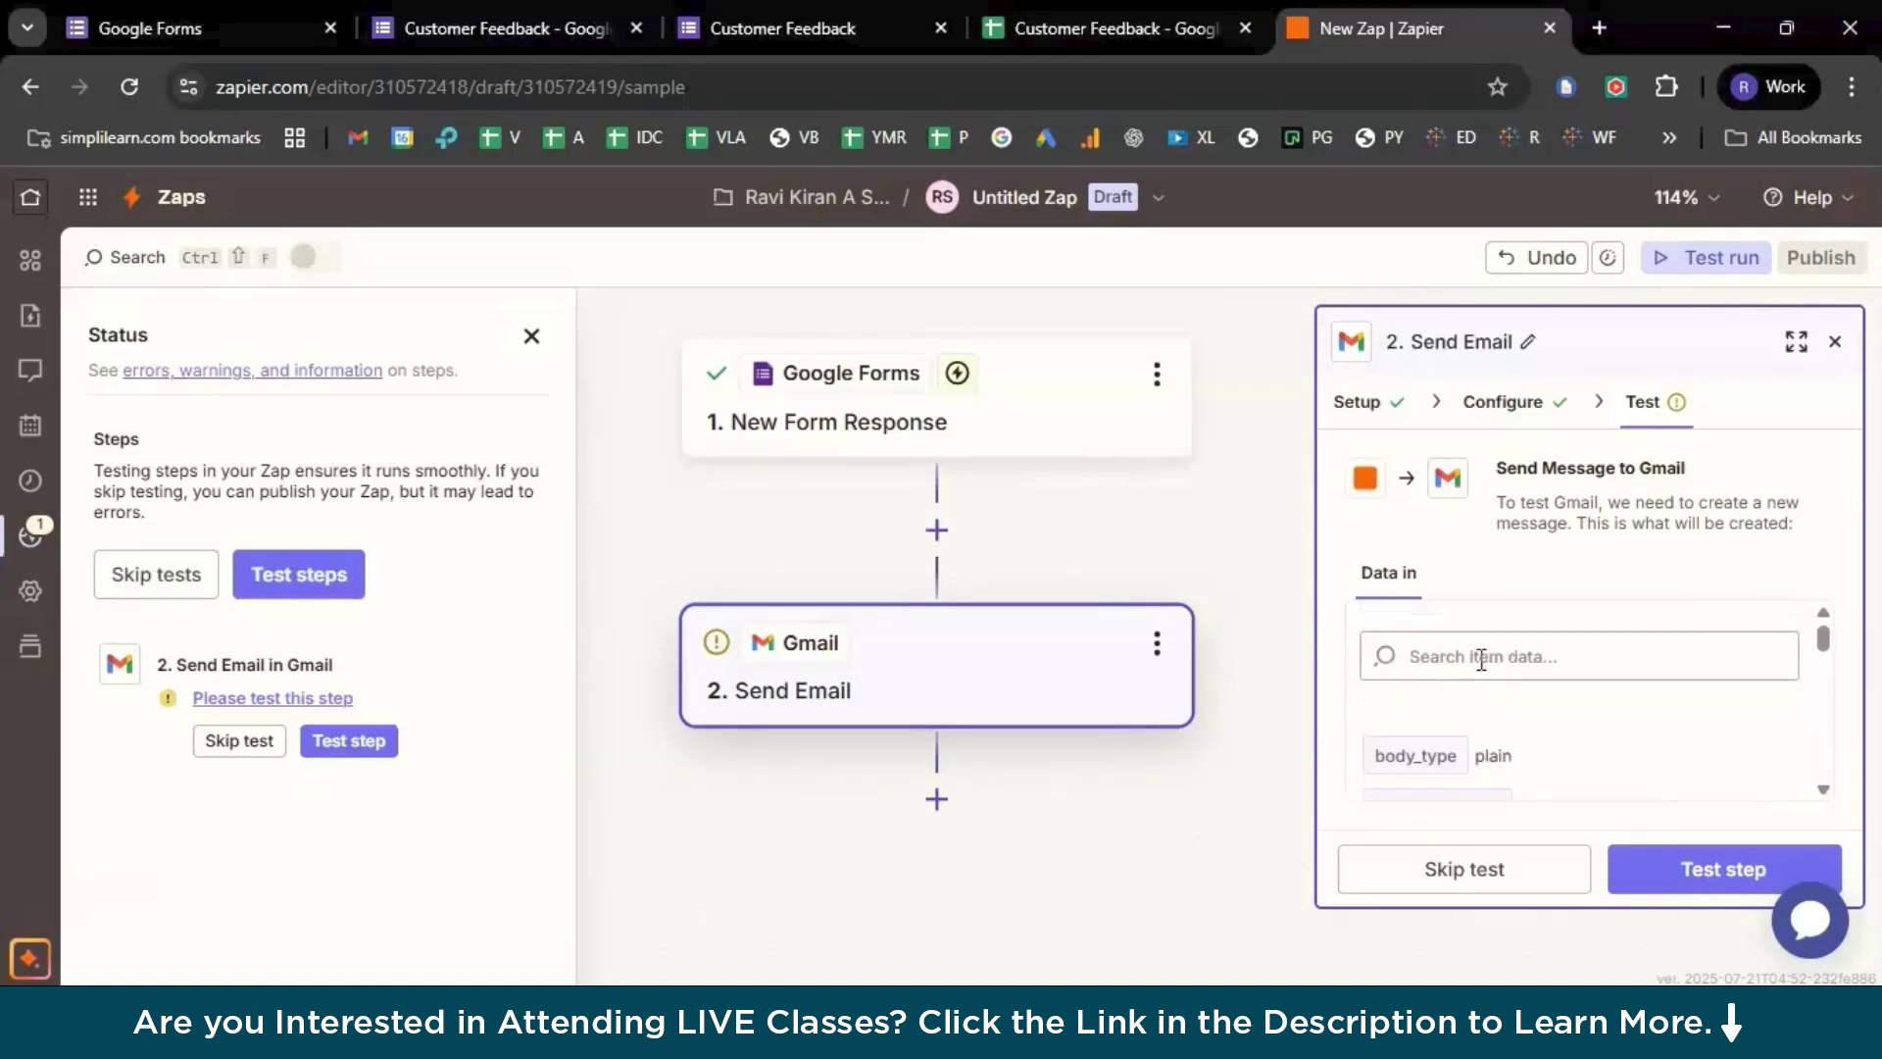
pyautogui.click(1500, 416)
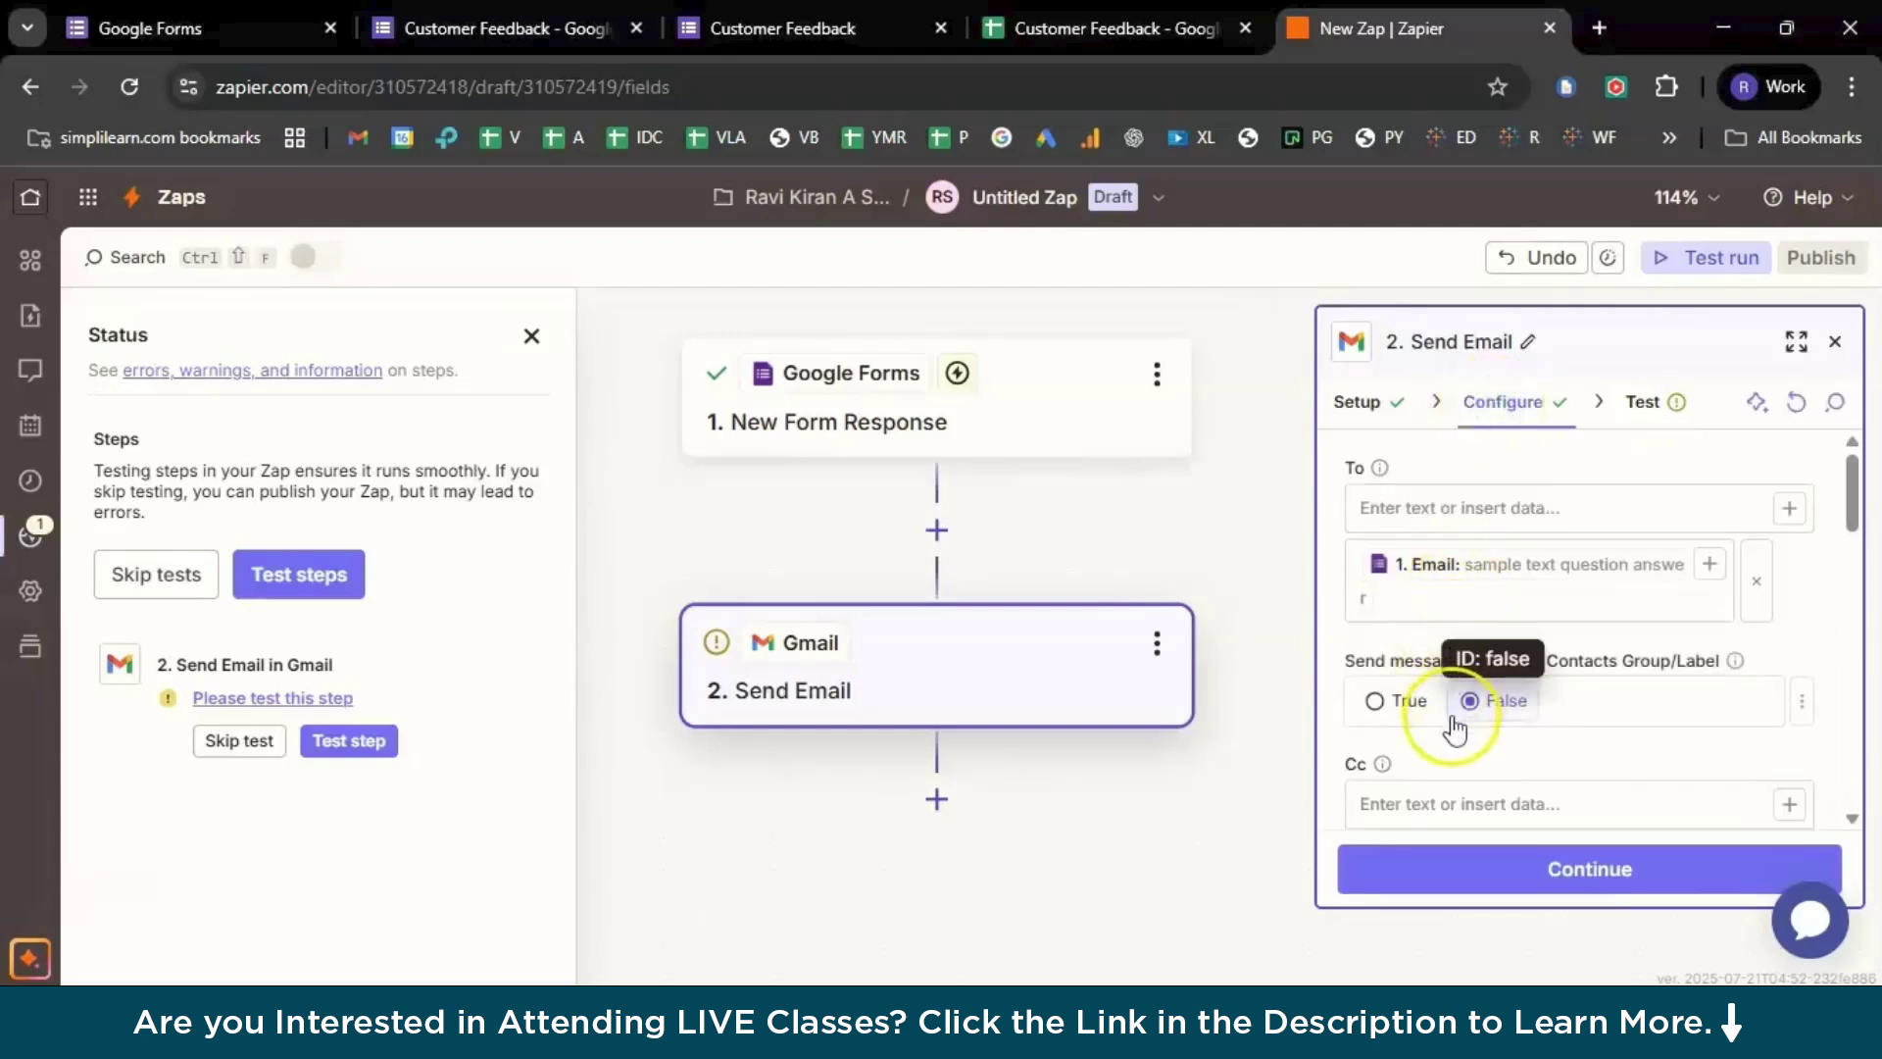
# - Set the To field to the form's Email answer using /e
pyautogui.scroll(-1, 1454, 727)
pyautogui.scroll(1, 1454, 728)
pyautogui.click(1500, 588)
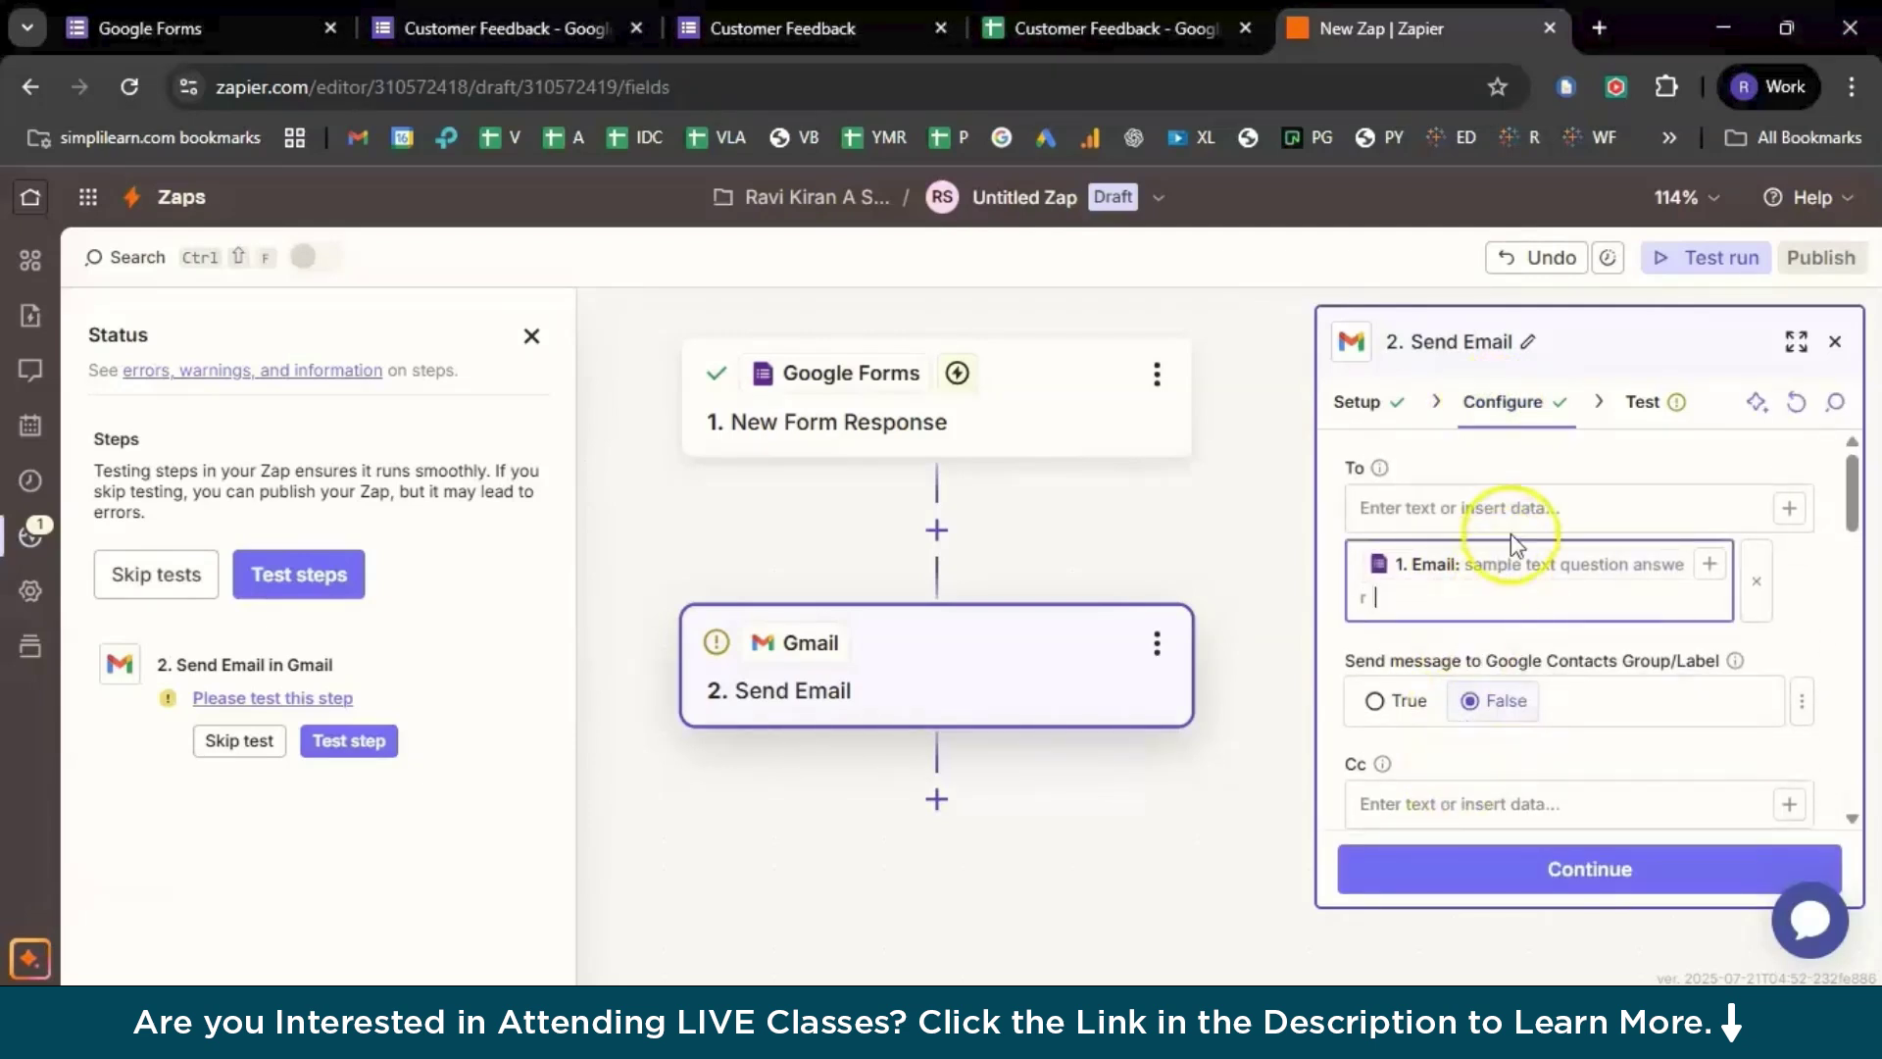
pyautogui.click(1529, 505)
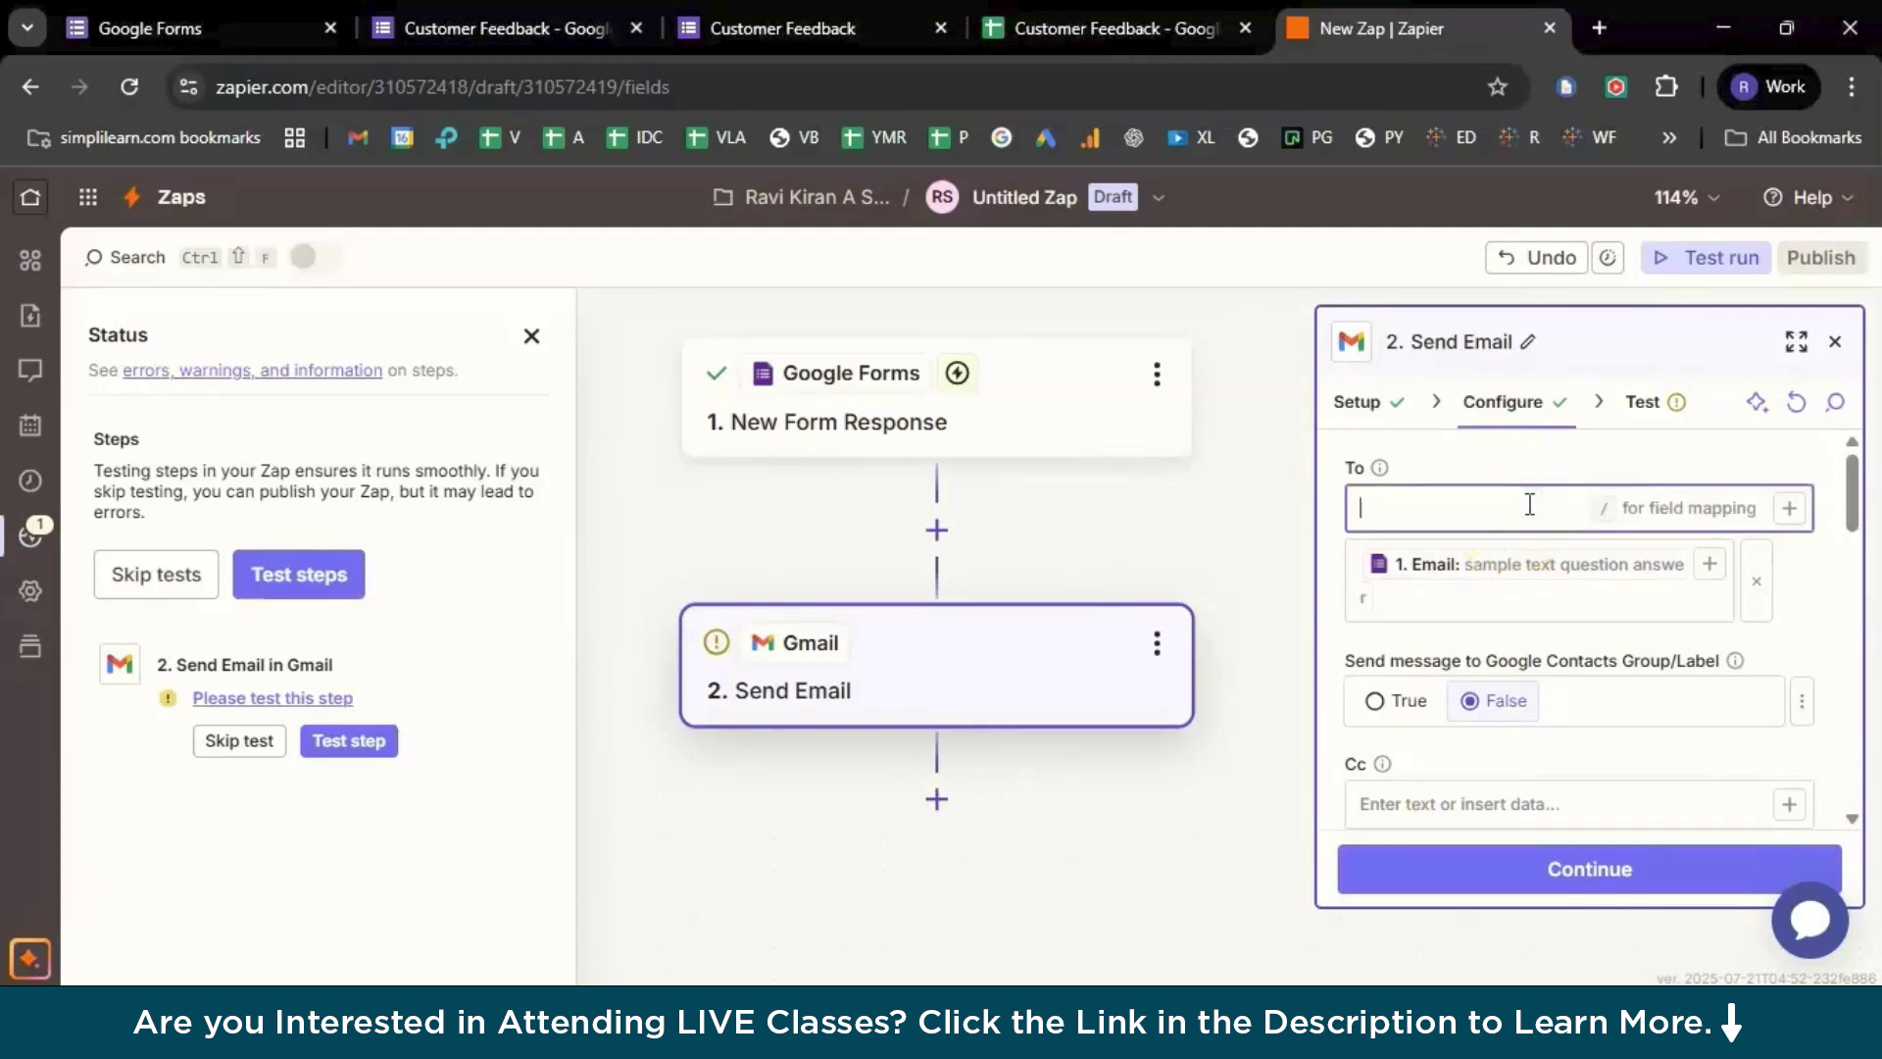
pyautogui.write('/e')
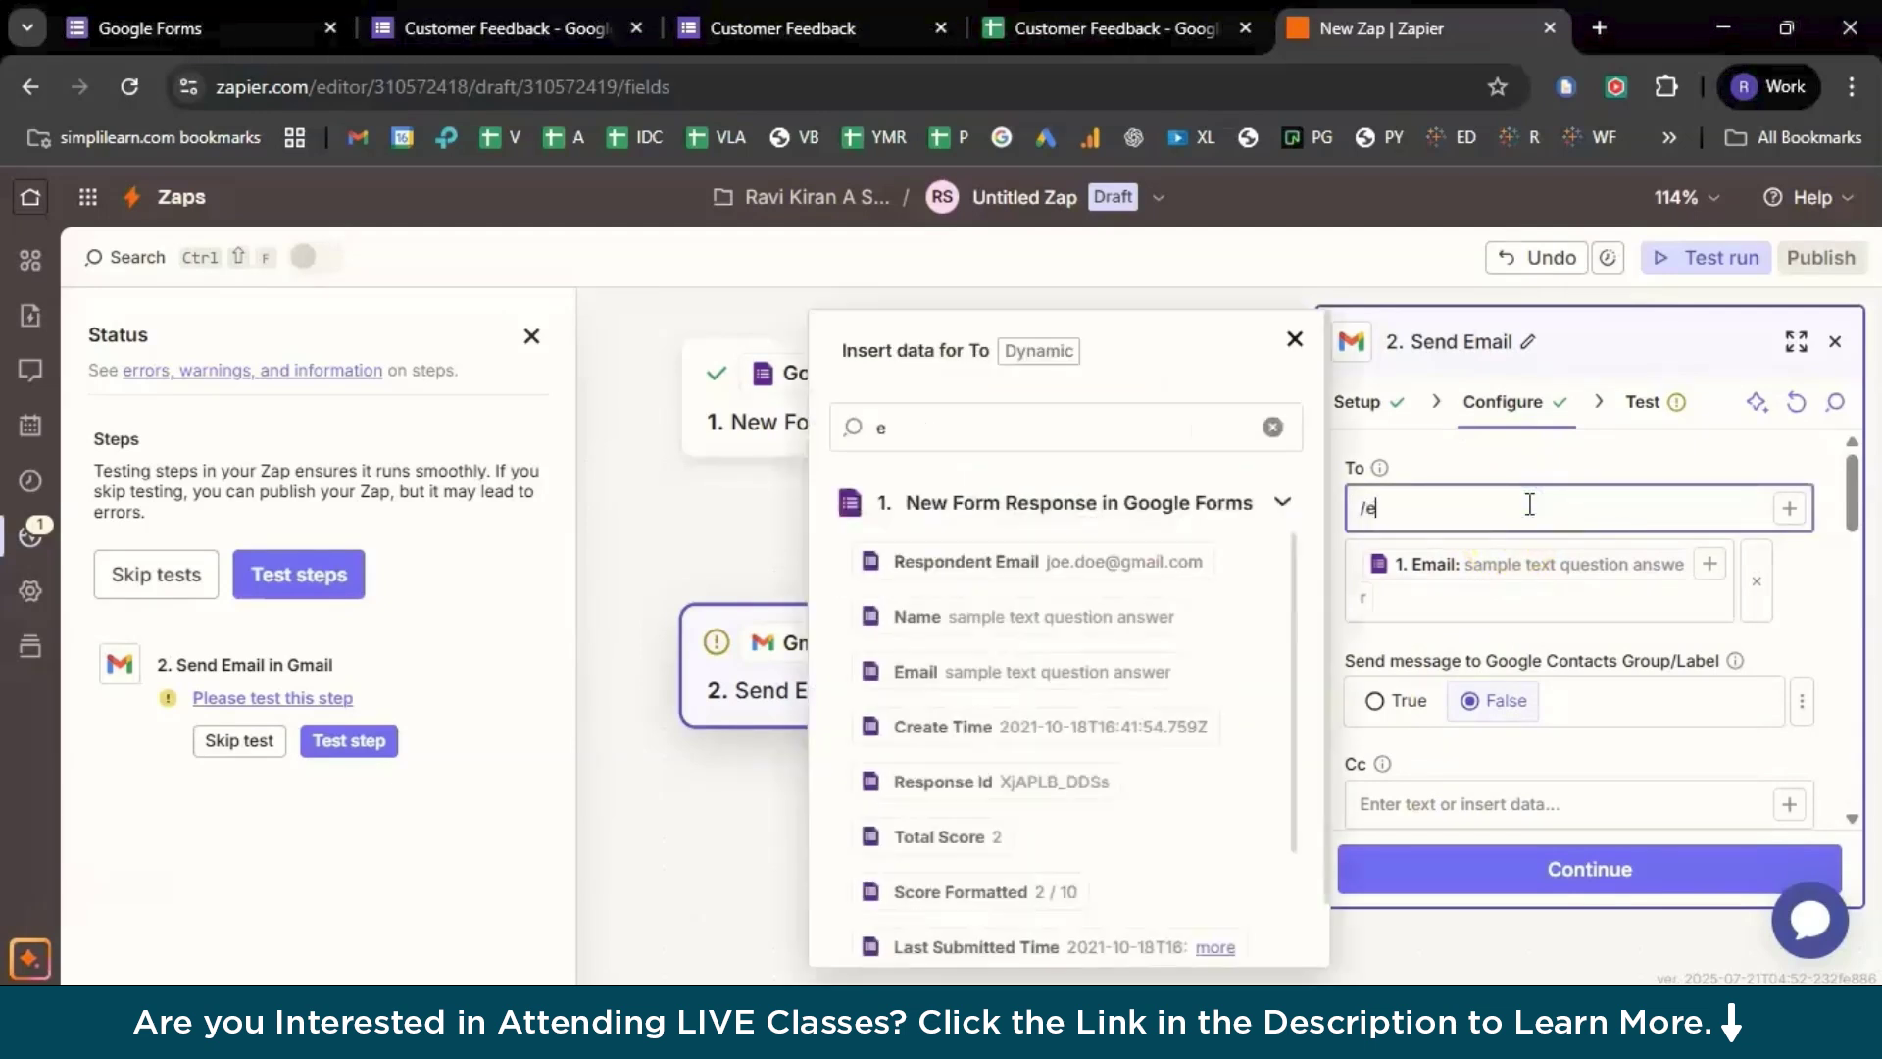
pyautogui.click(1522, 488)
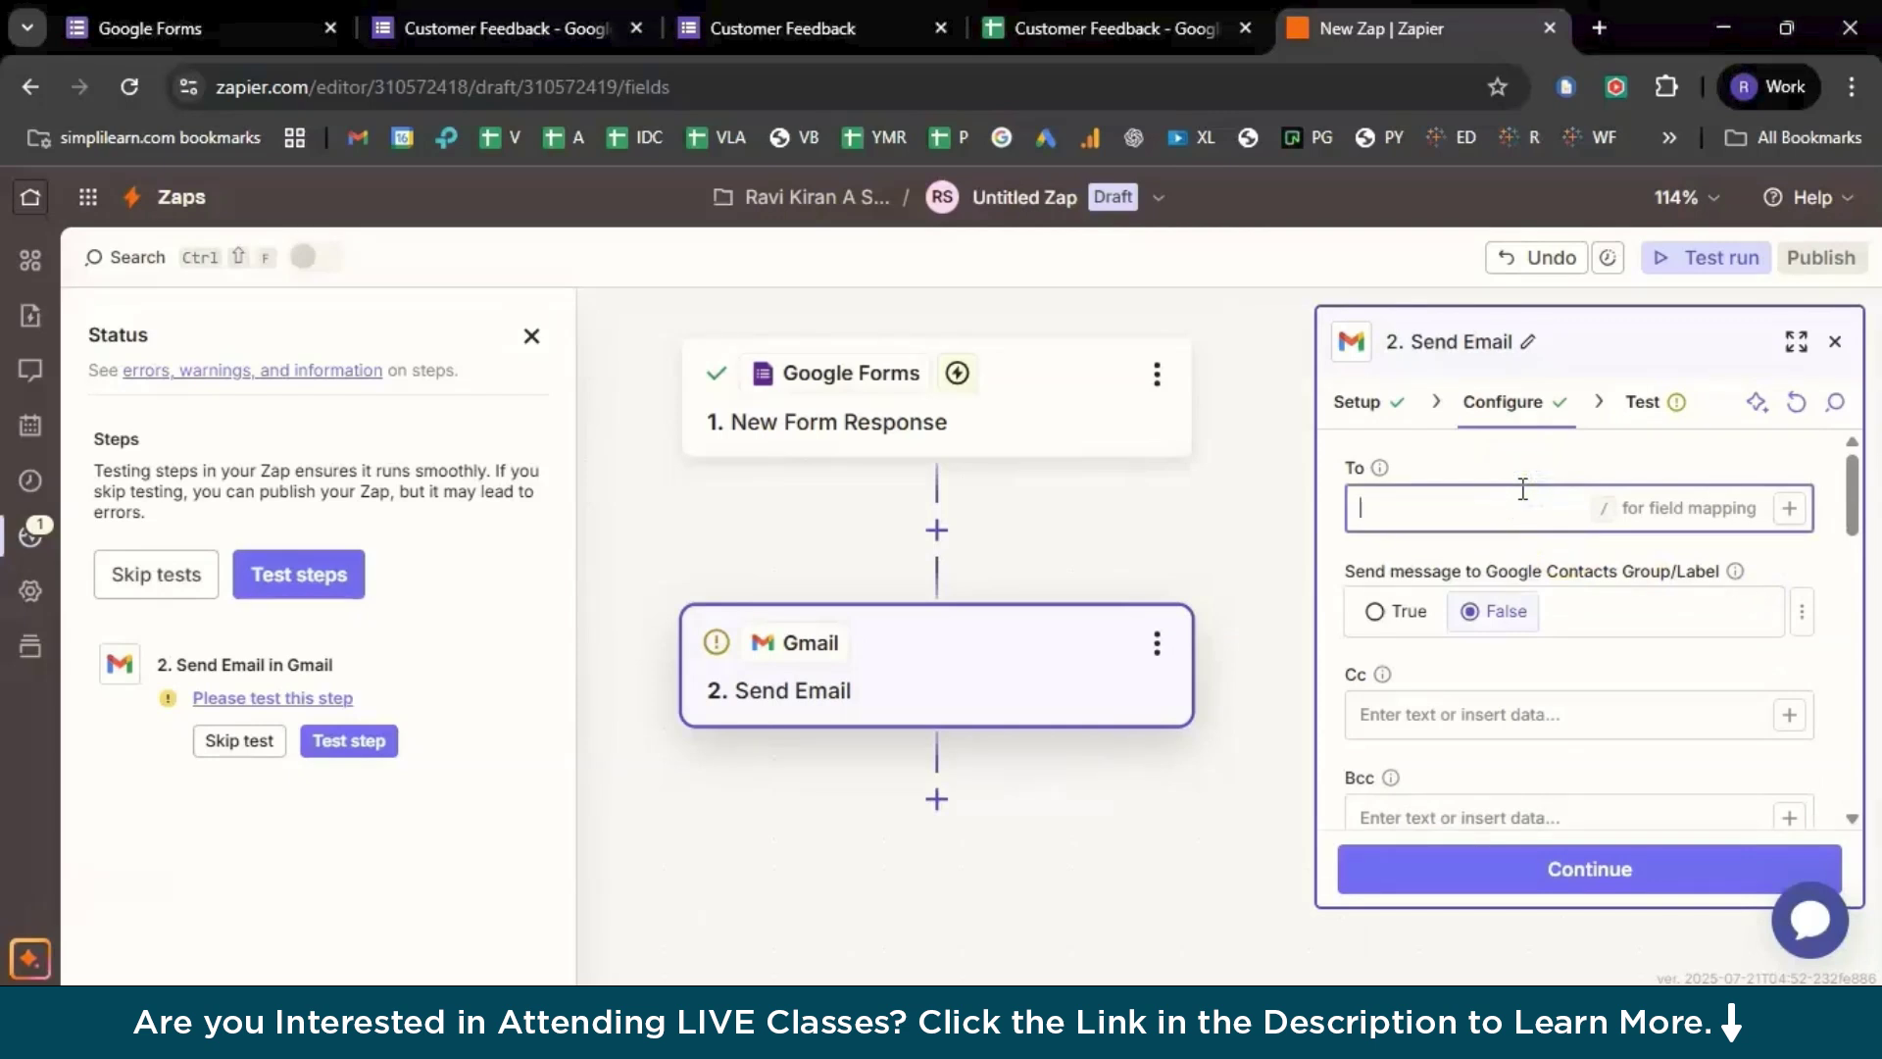
pyautogui.write('/e')
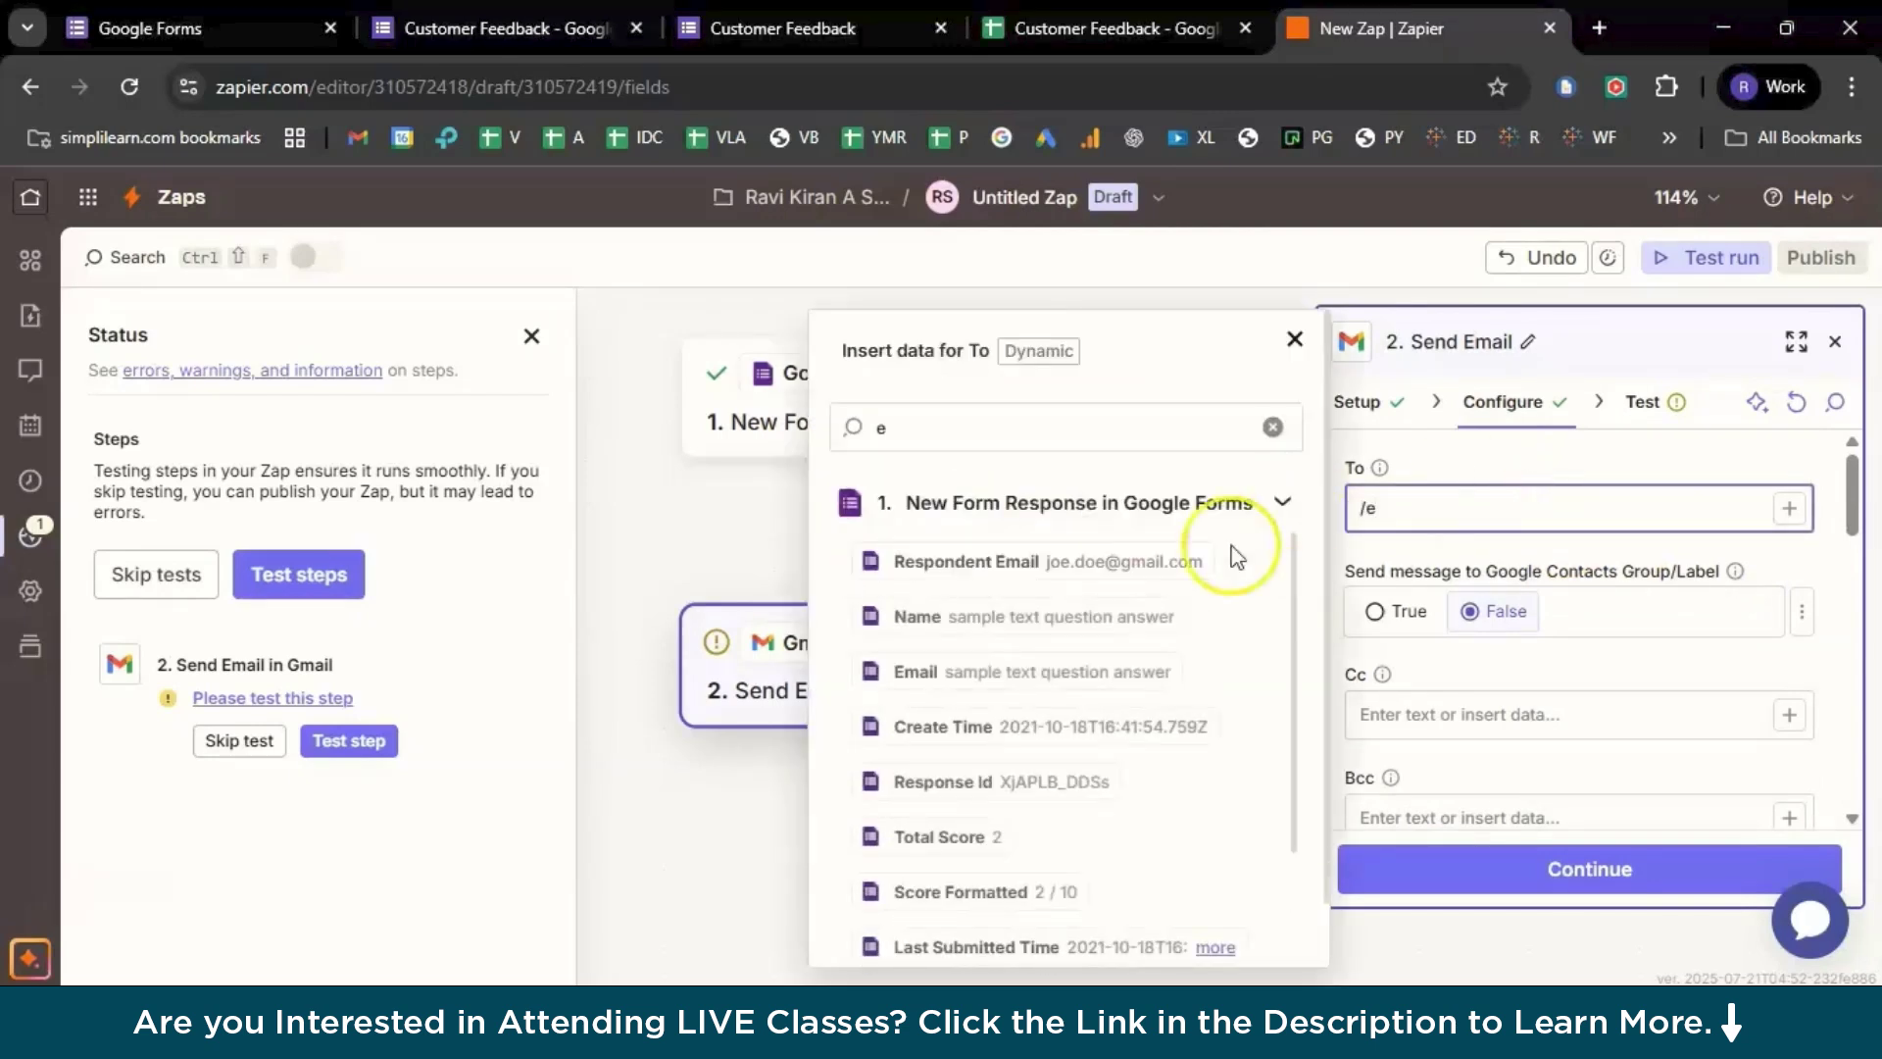
pyautogui.click(1118, 672)
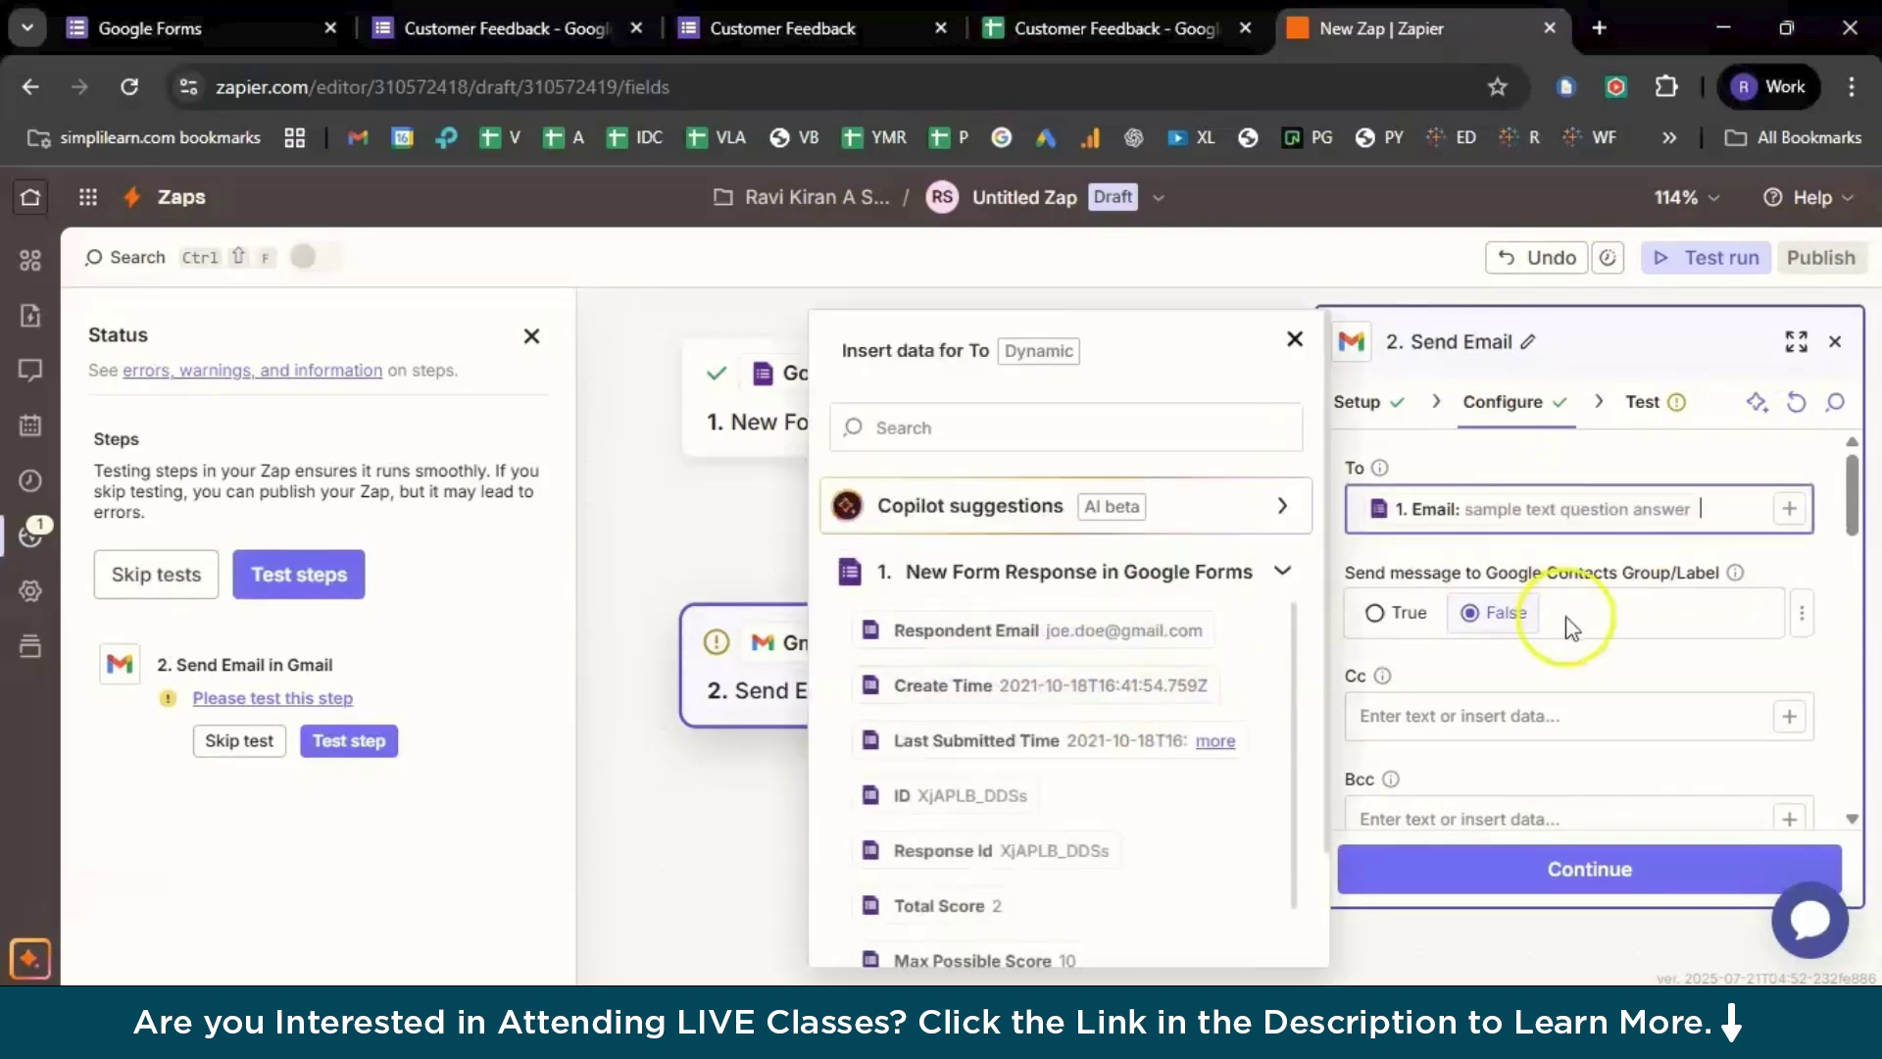
# - Choose the sender account in From, send the test email, and minimise Zapier
pyautogui.scroll(-3, 1652, 708)
pyautogui.click(1652, 703)
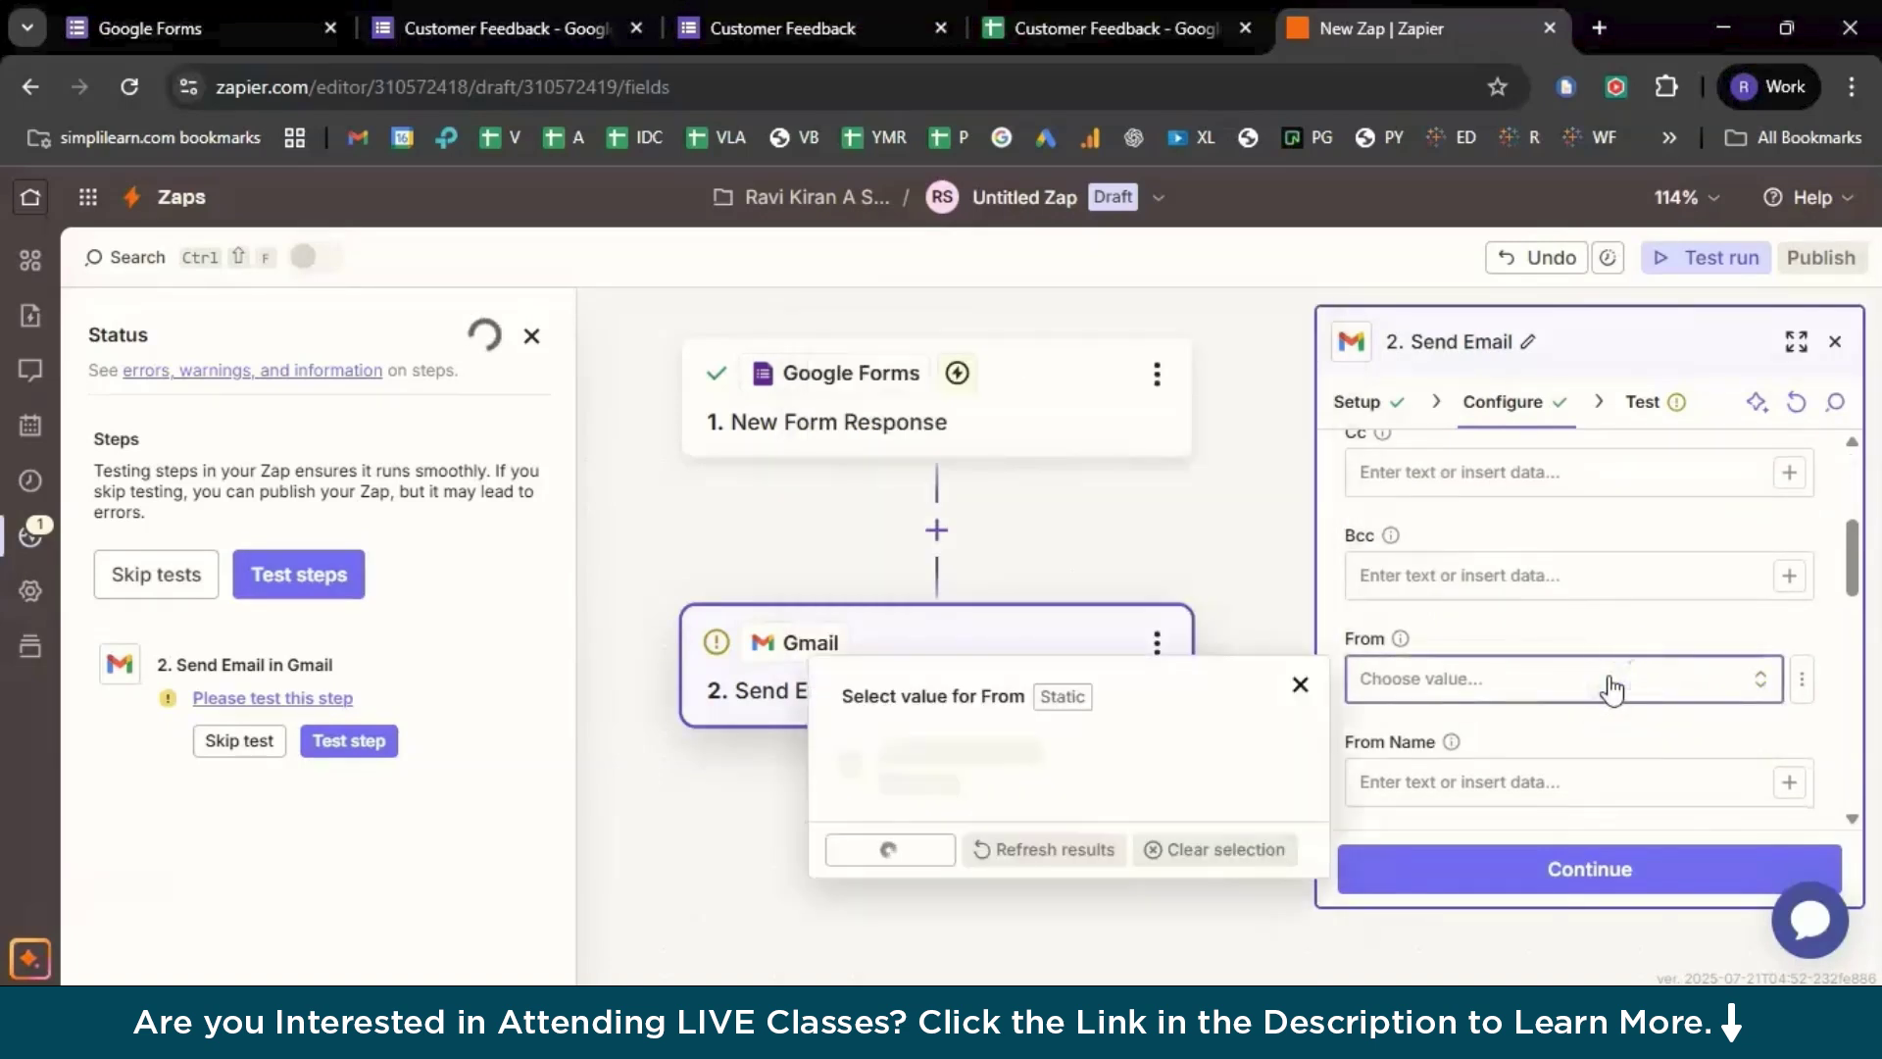
pyautogui.click(1583, 693)
pyautogui.scroll(-2, 1686, 647)
pyautogui.scroll(-1, 1717, 667)
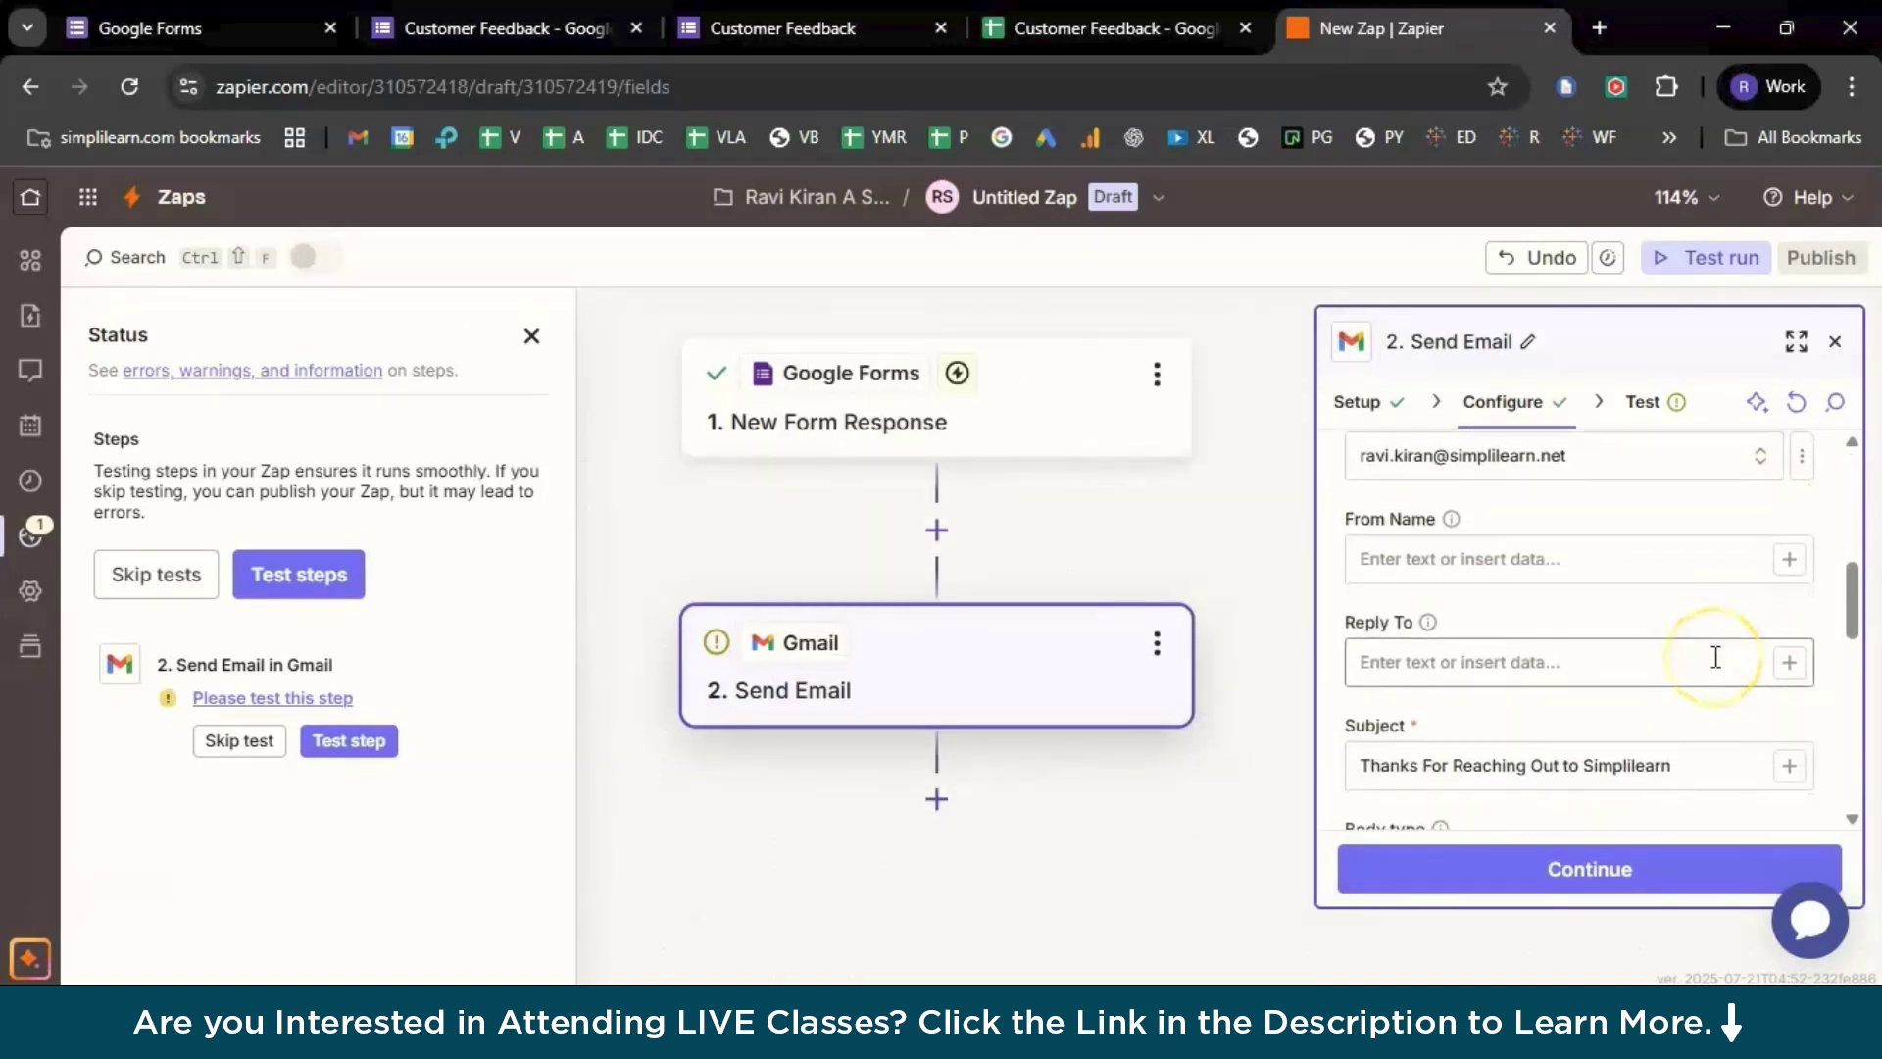
pyautogui.scroll(-1, 1715, 657)
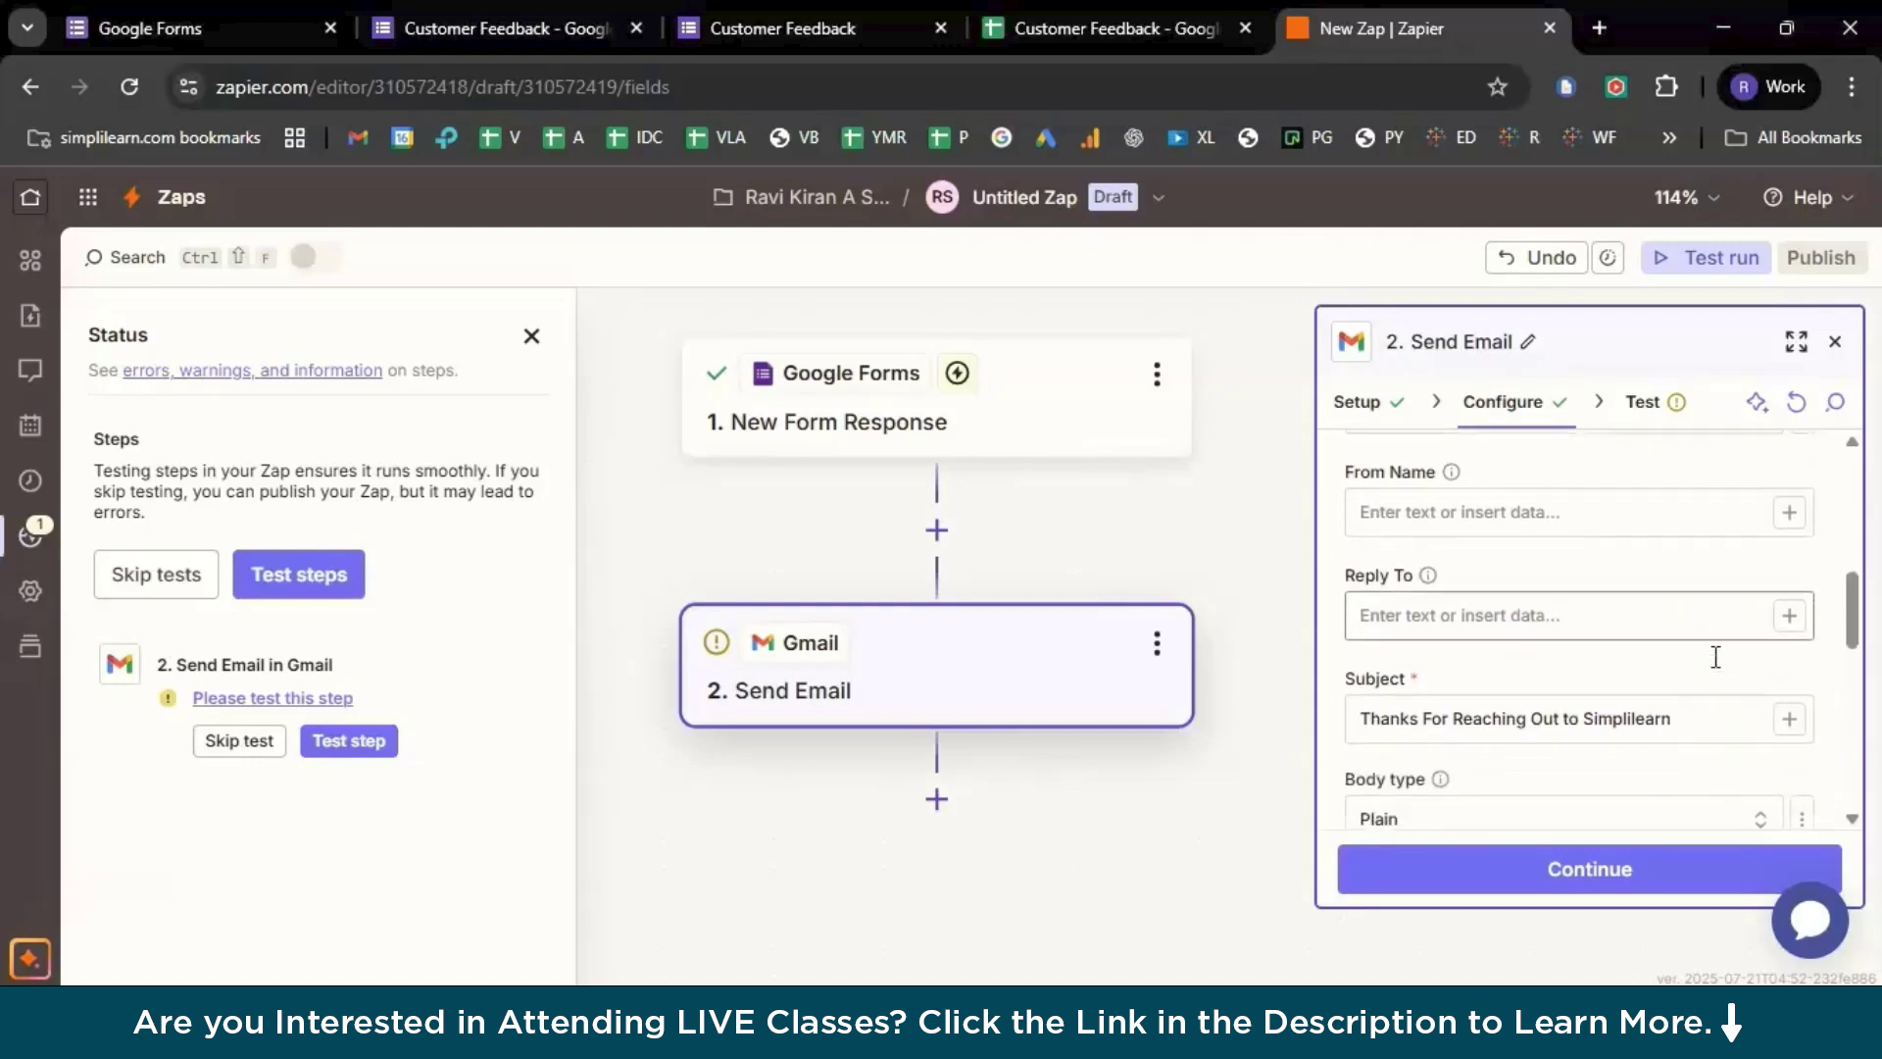
pyautogui.scroll(-1, 1716, 659)
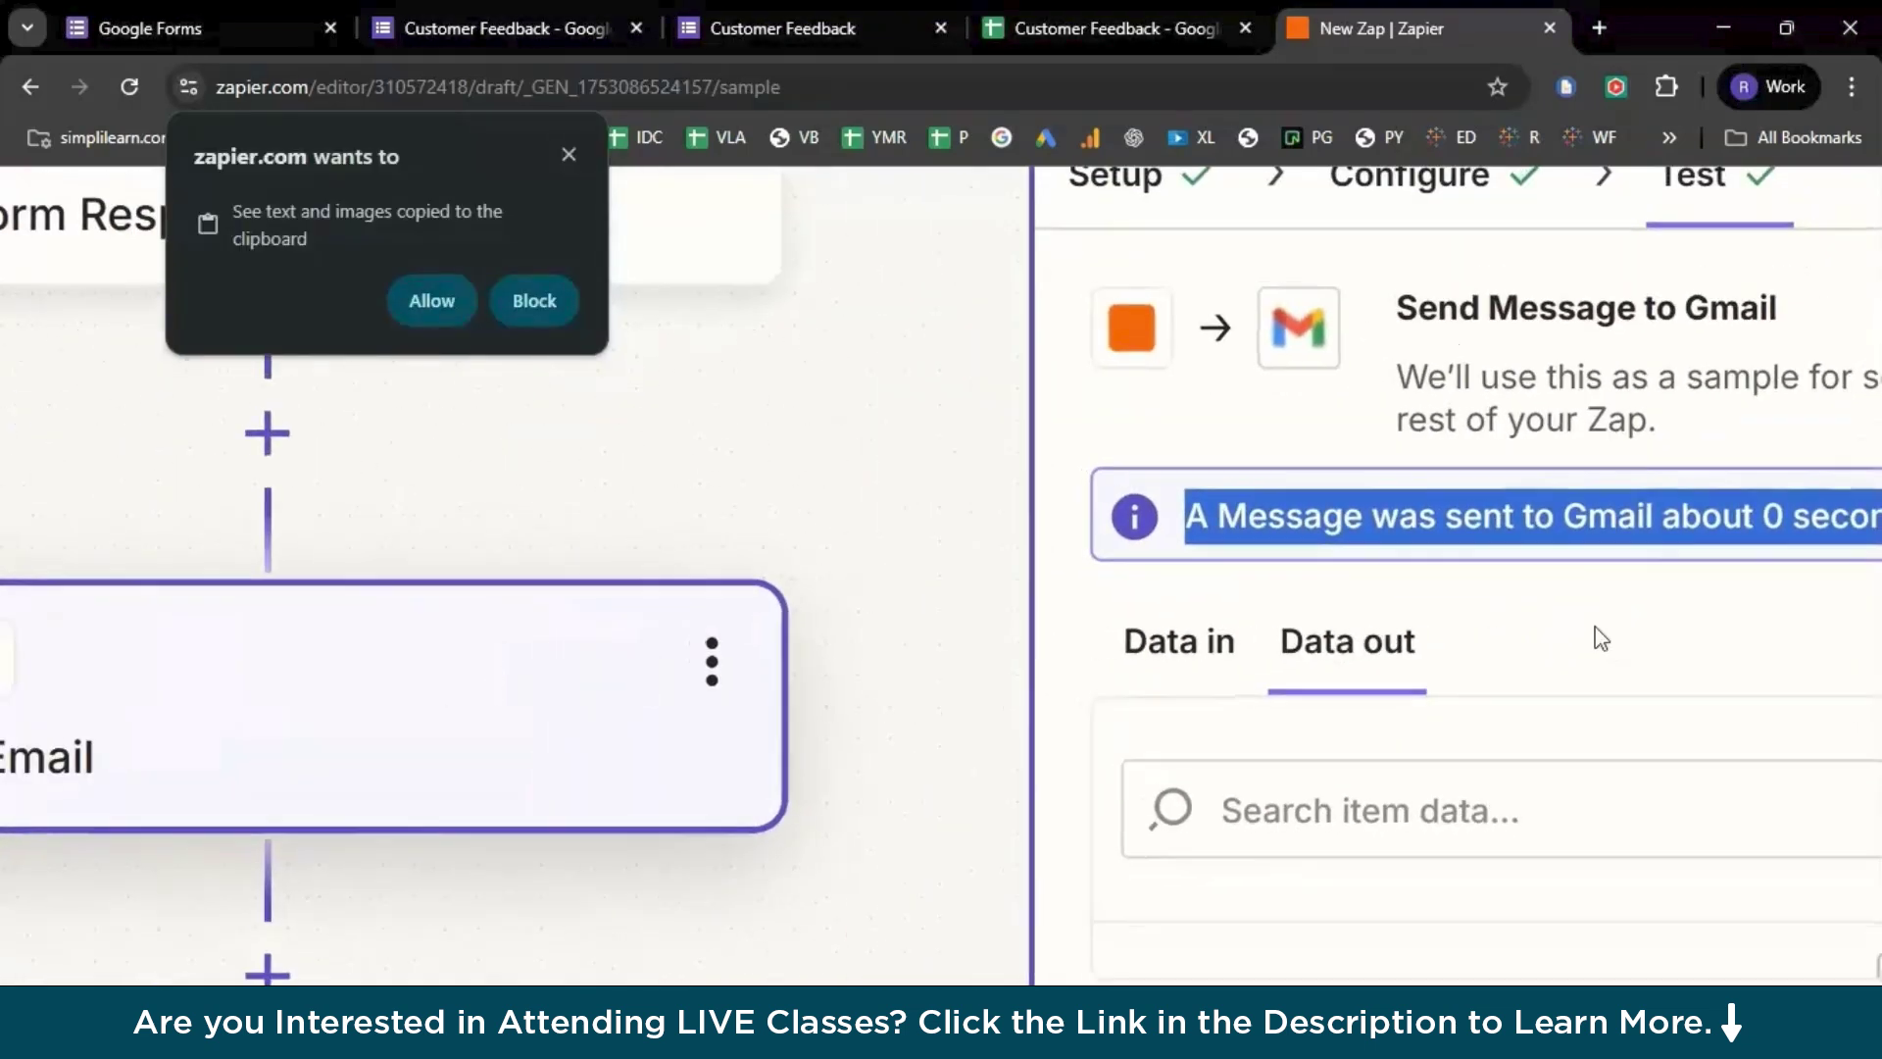
pyautogui.click(1521, 645)
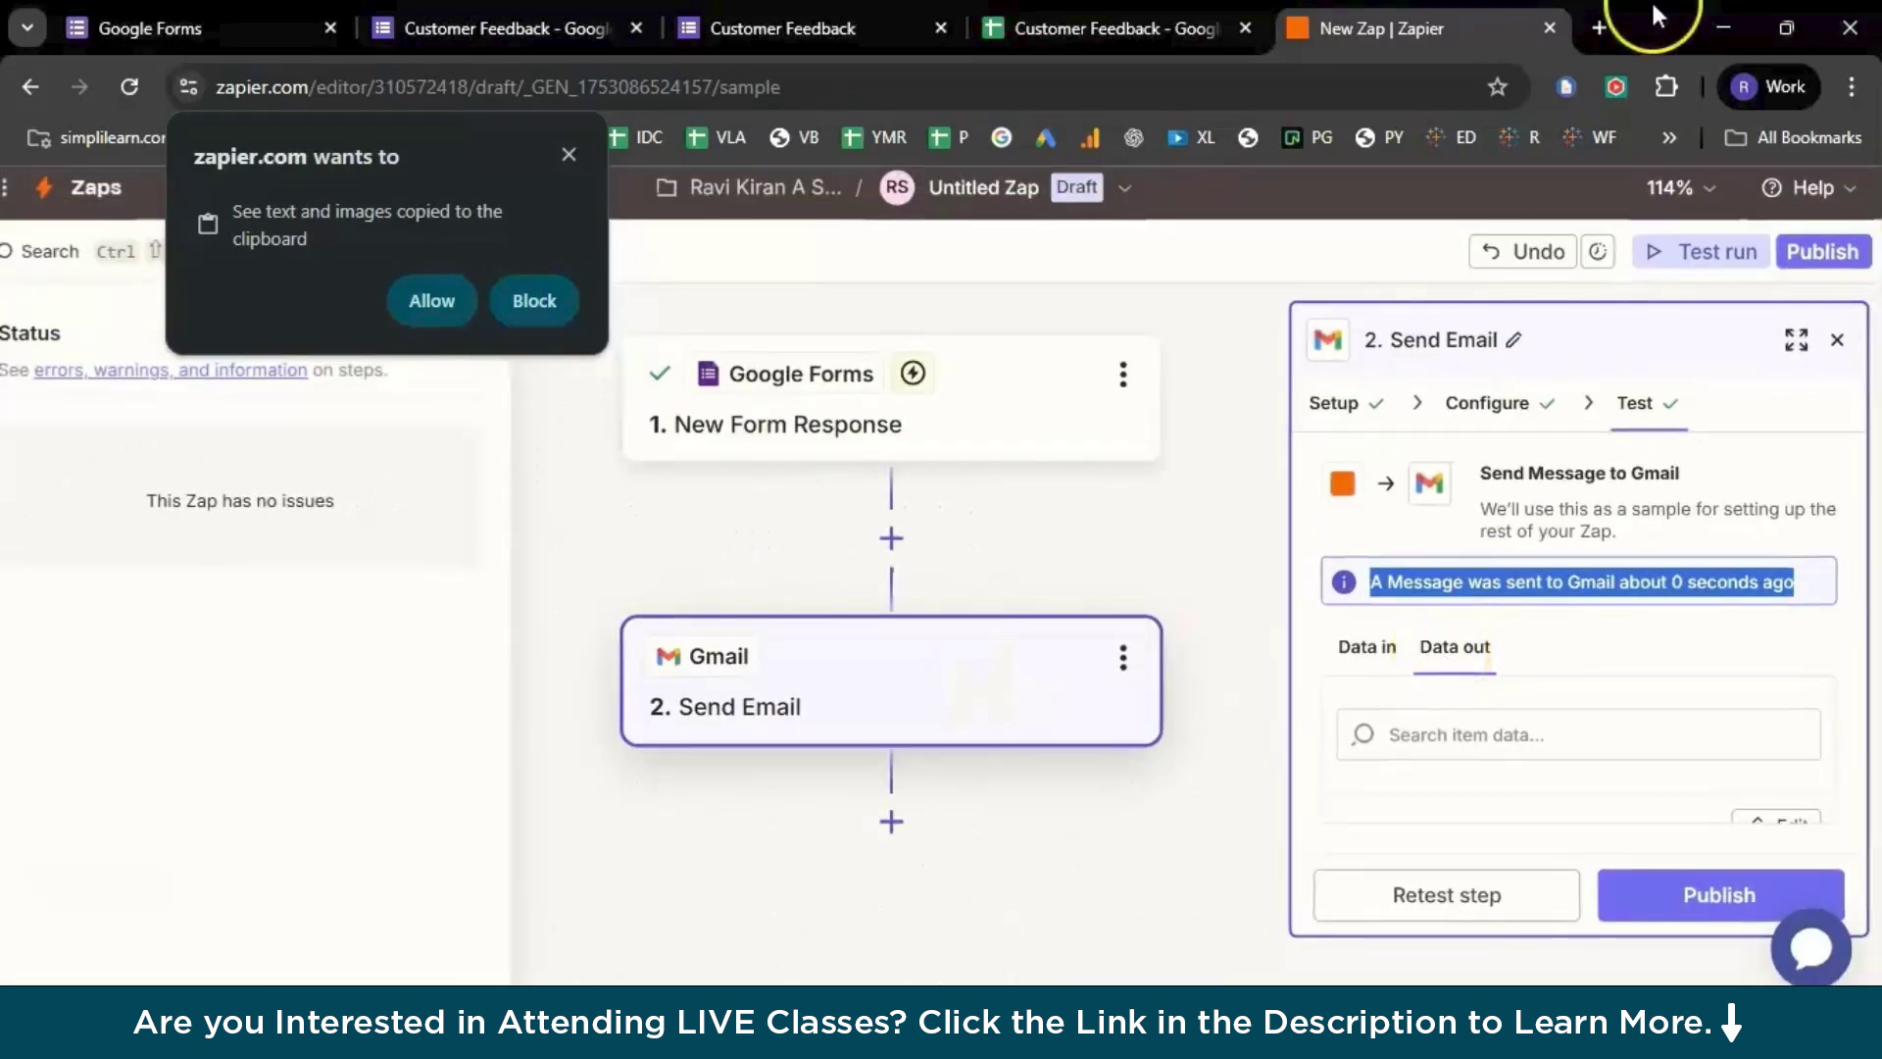
pyautogui.click(1717, 22)
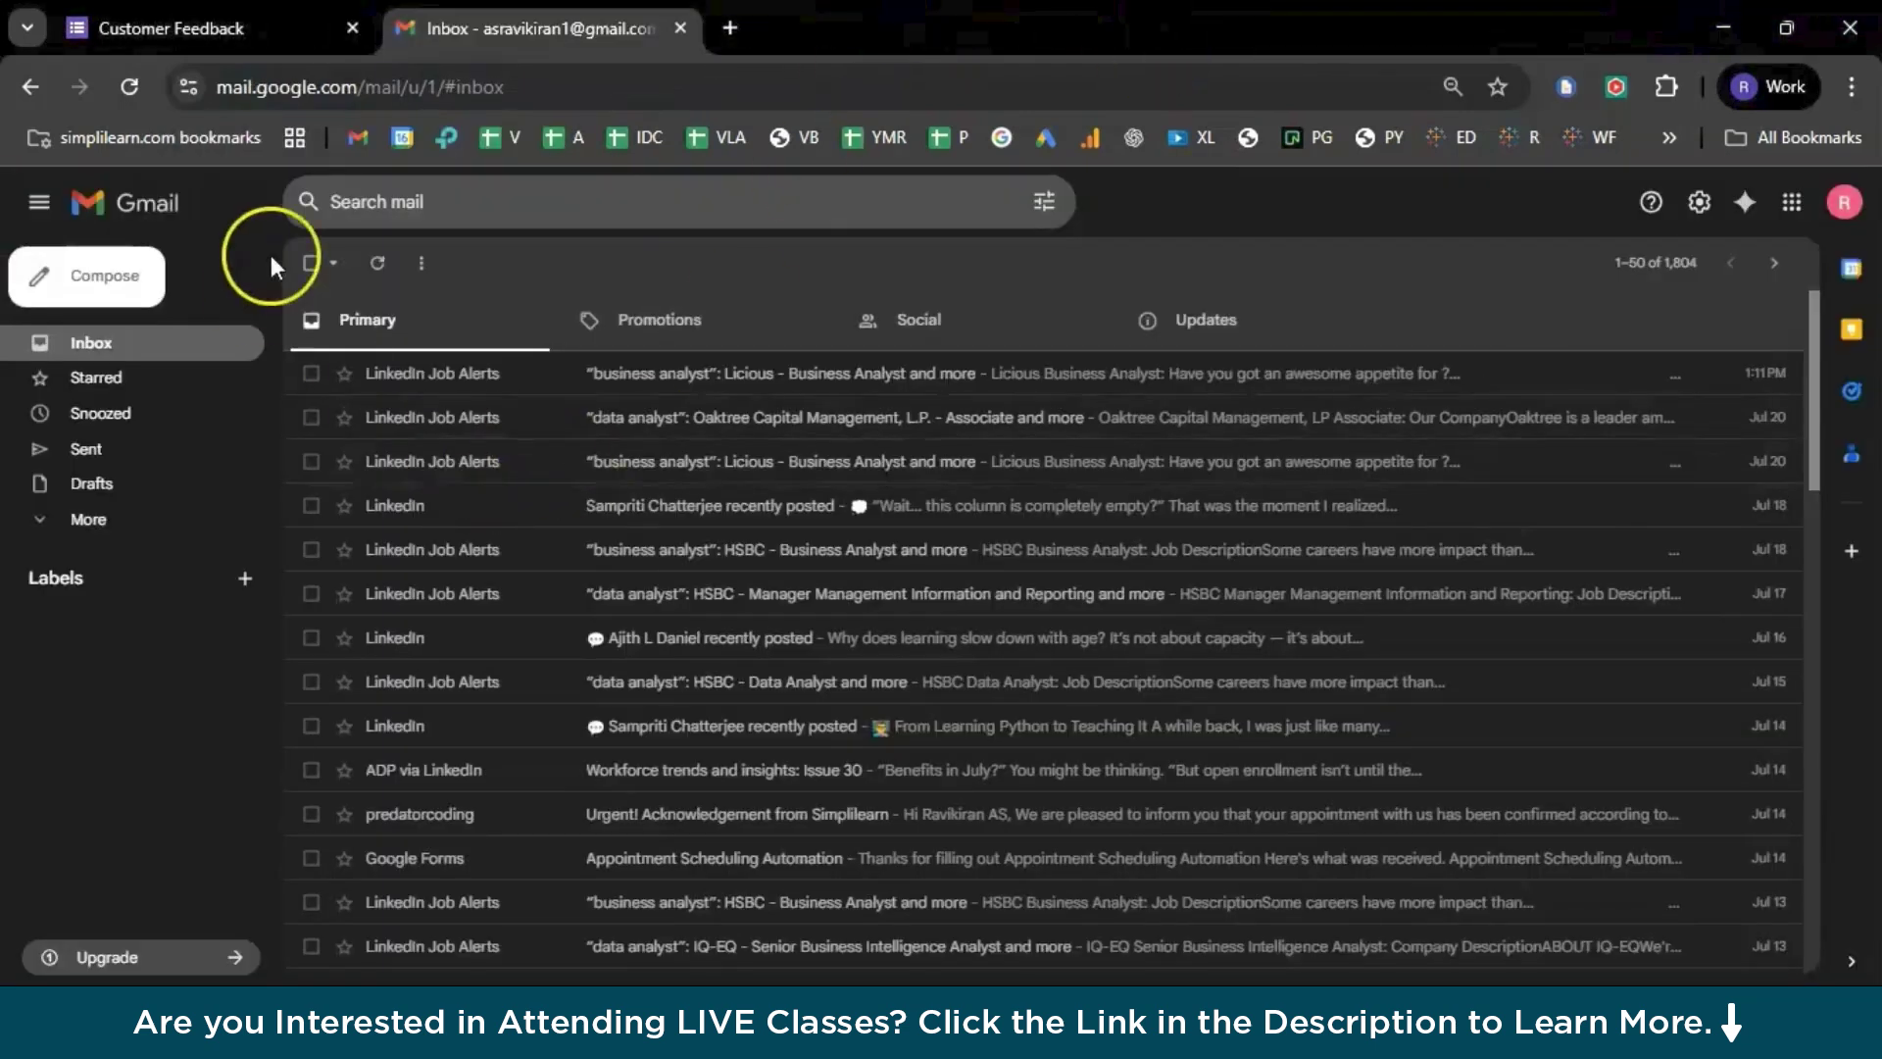
# - Refresh the Gmail inbox and look over the Customer Feedback receipt email
pyautogui.click(125, 86)
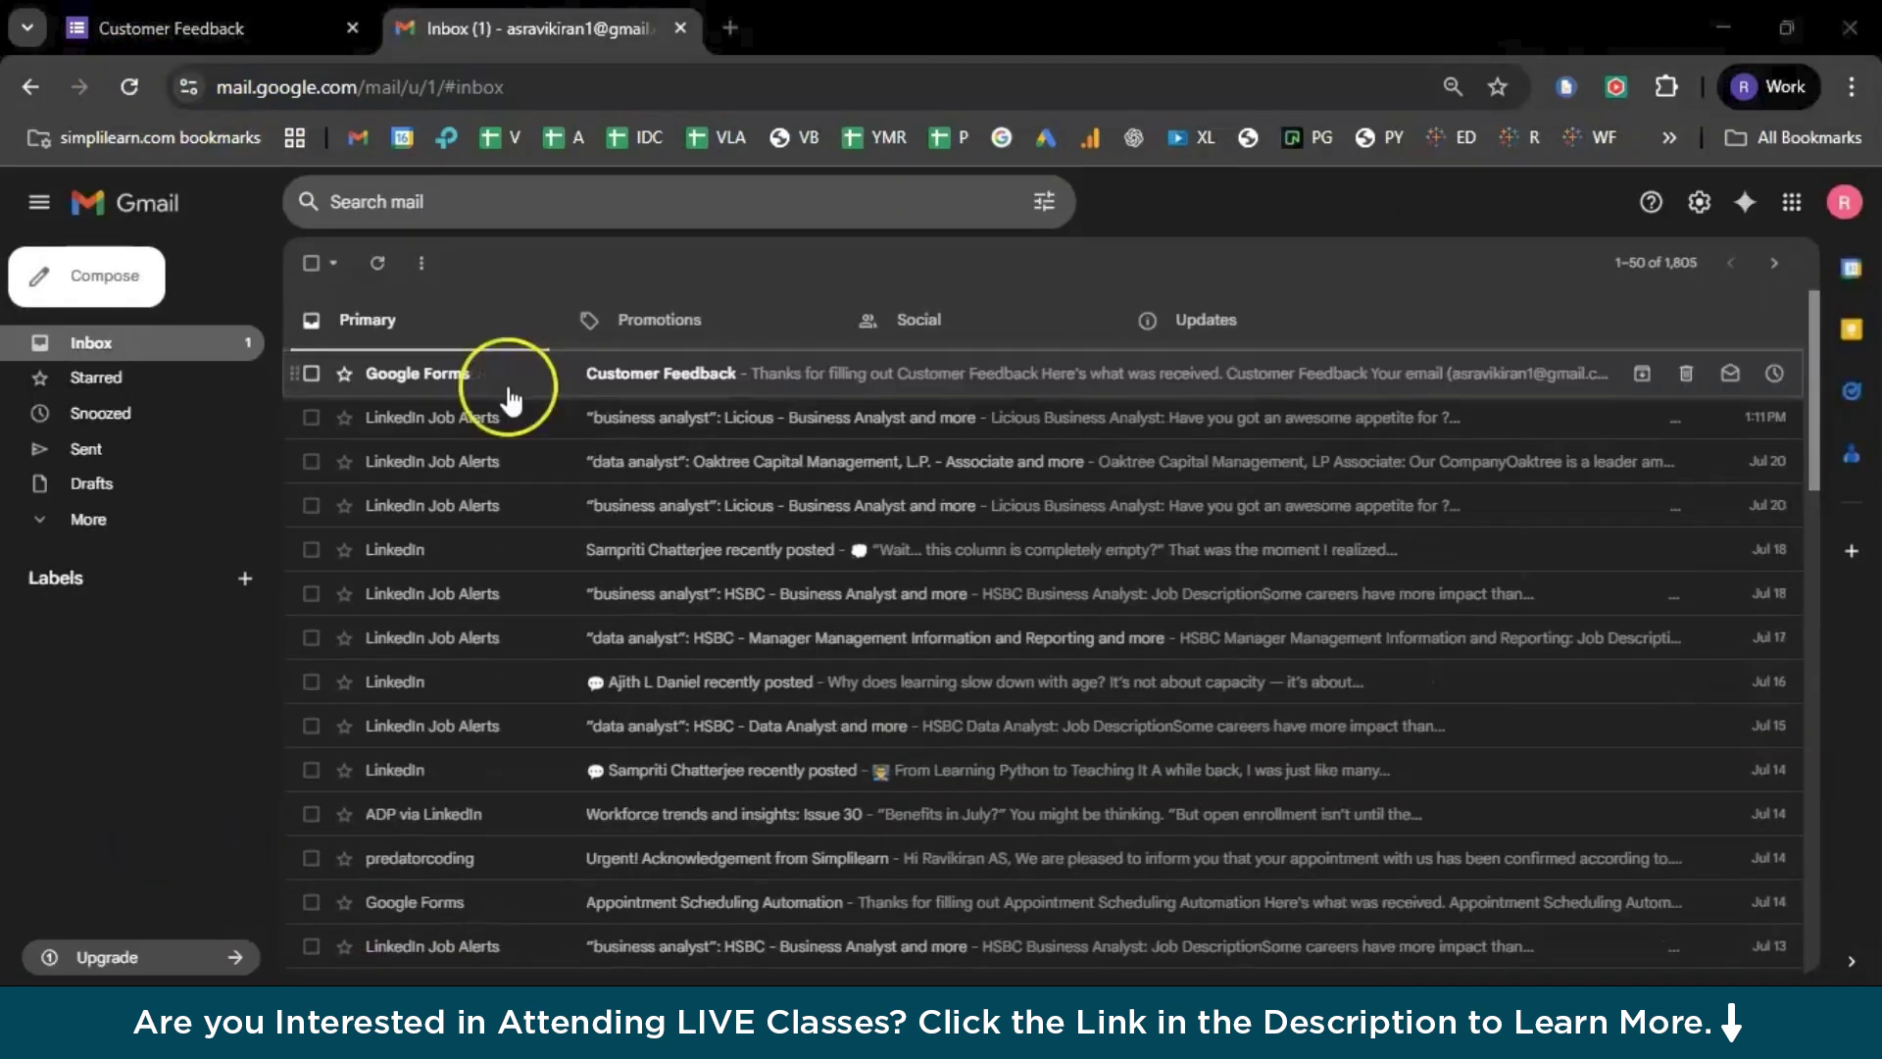
pyautogui.click(509, 397)
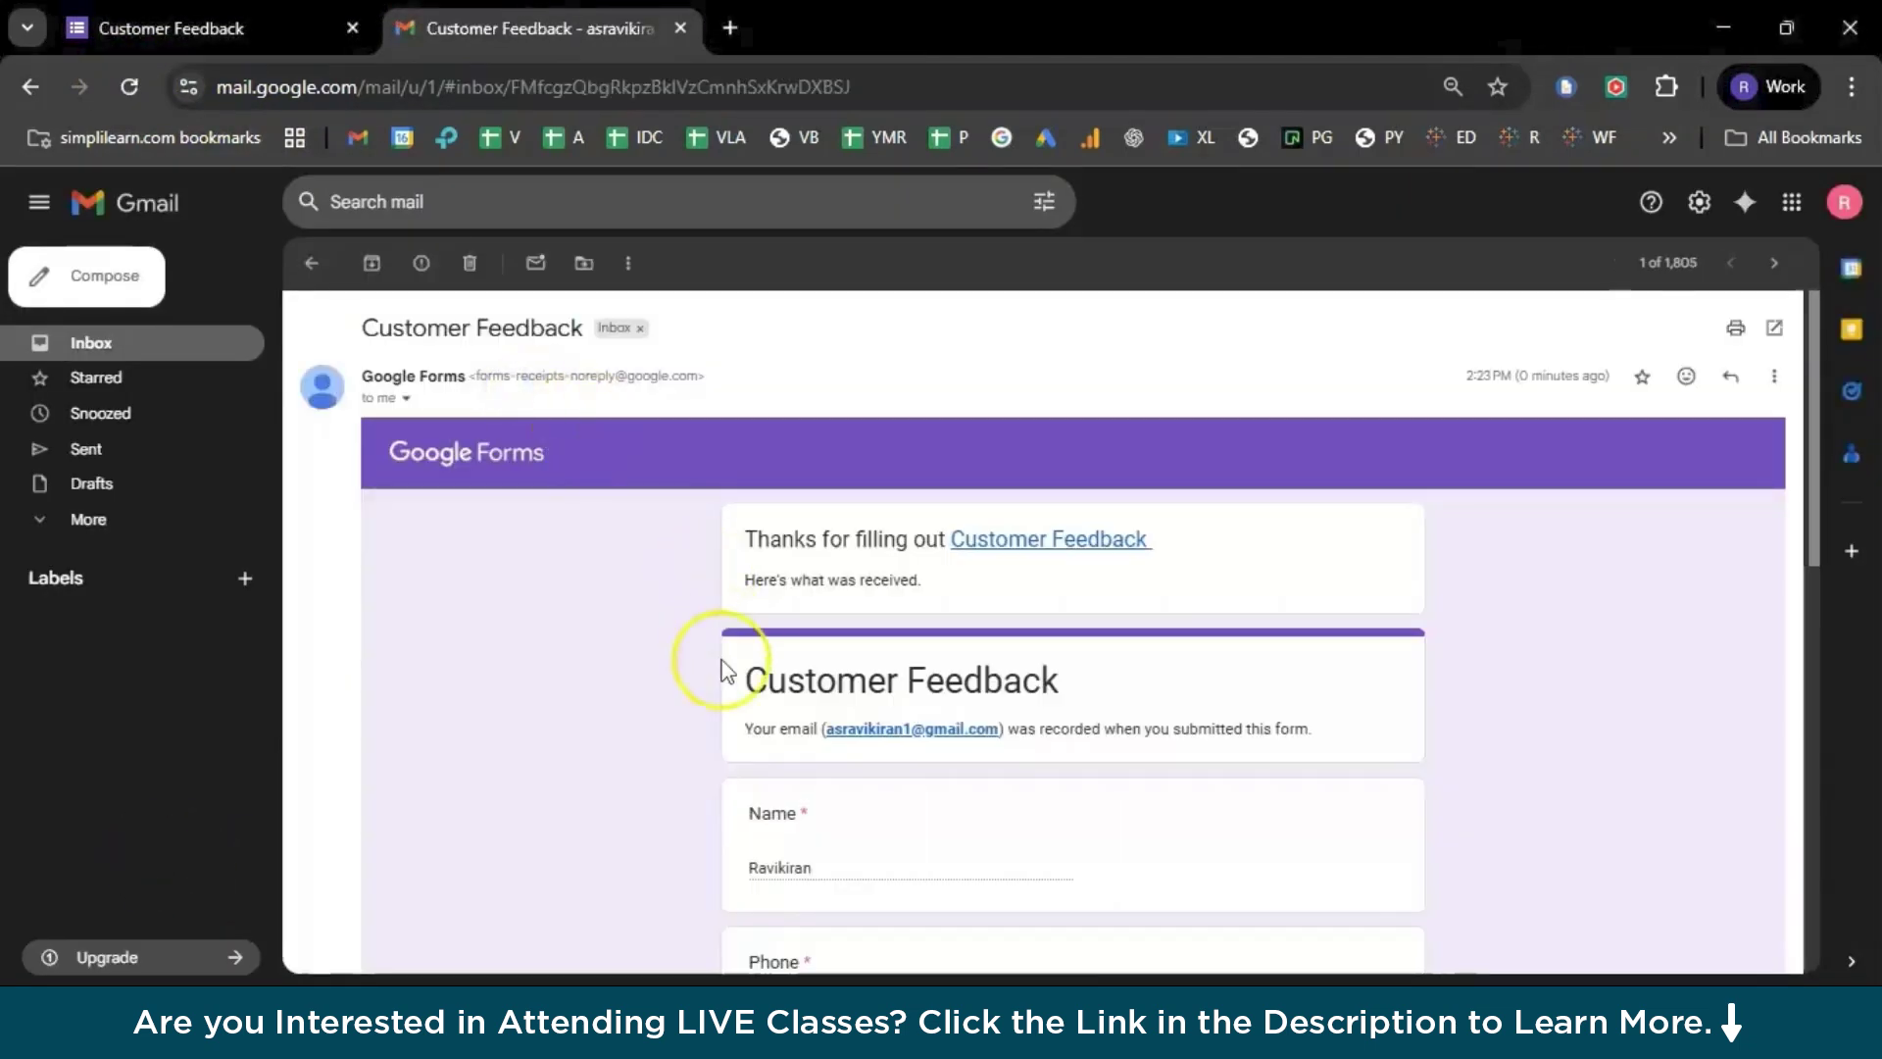
pyautogui.scroll(-5, 723, 664)
pyautogui.scroll(-3, 723, 663)
pyautogui.scroll(10, 722, 664)
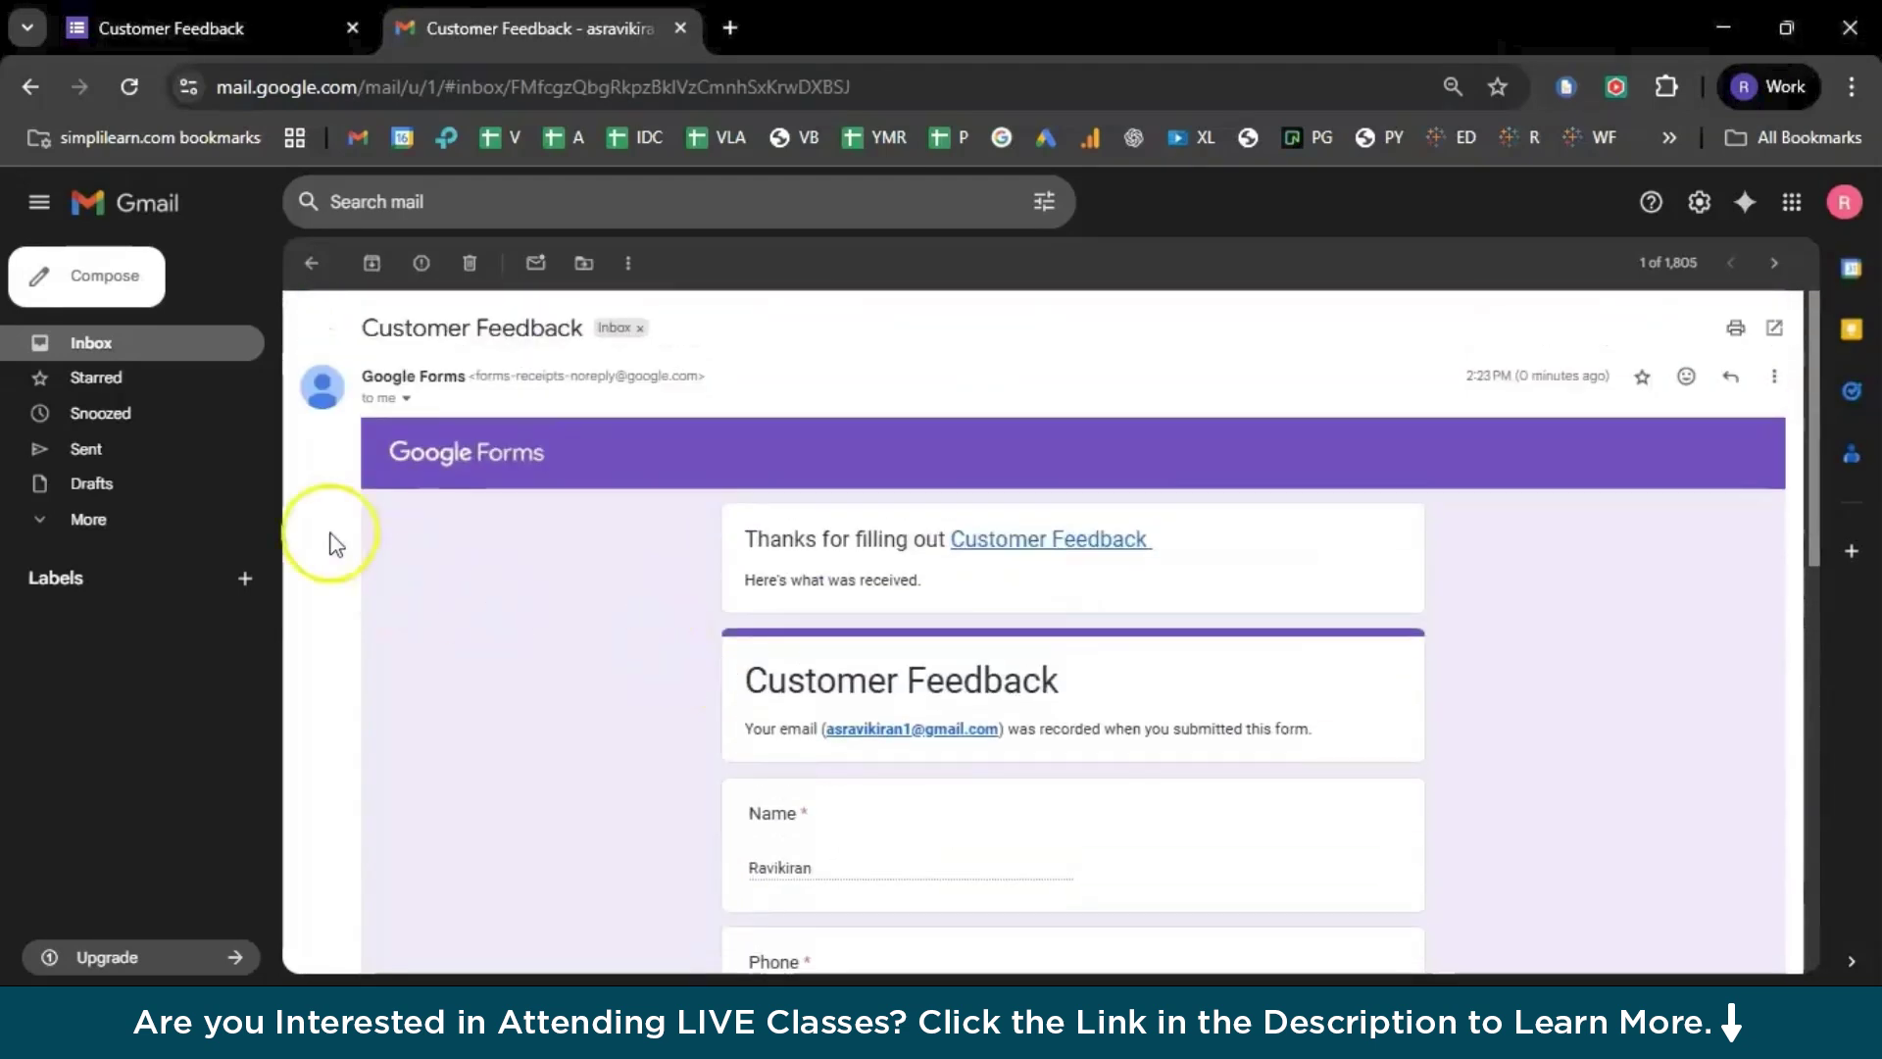
pyautogui.hotkey('alt', 'Left')
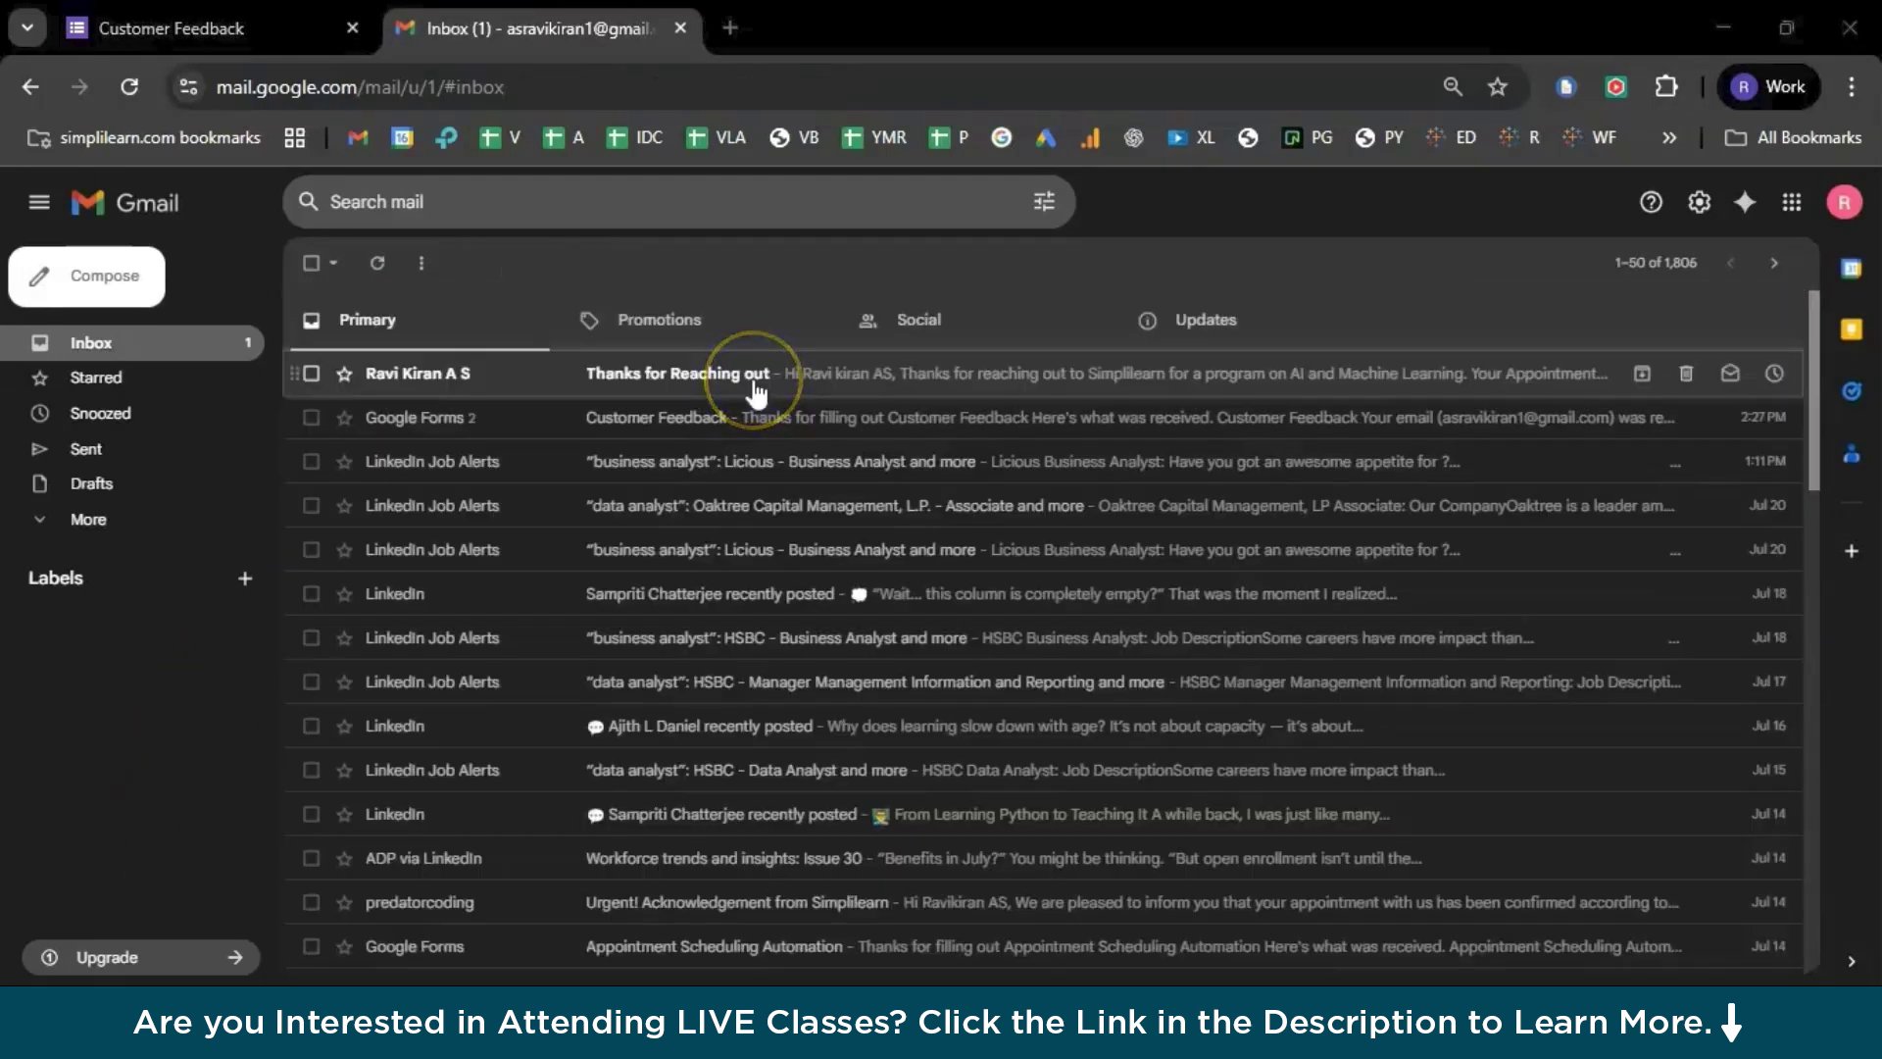
# - Open the 'Thanks for Reaching out' email and read its AI and Machine Learning body
pyautogui.click(452, 371)
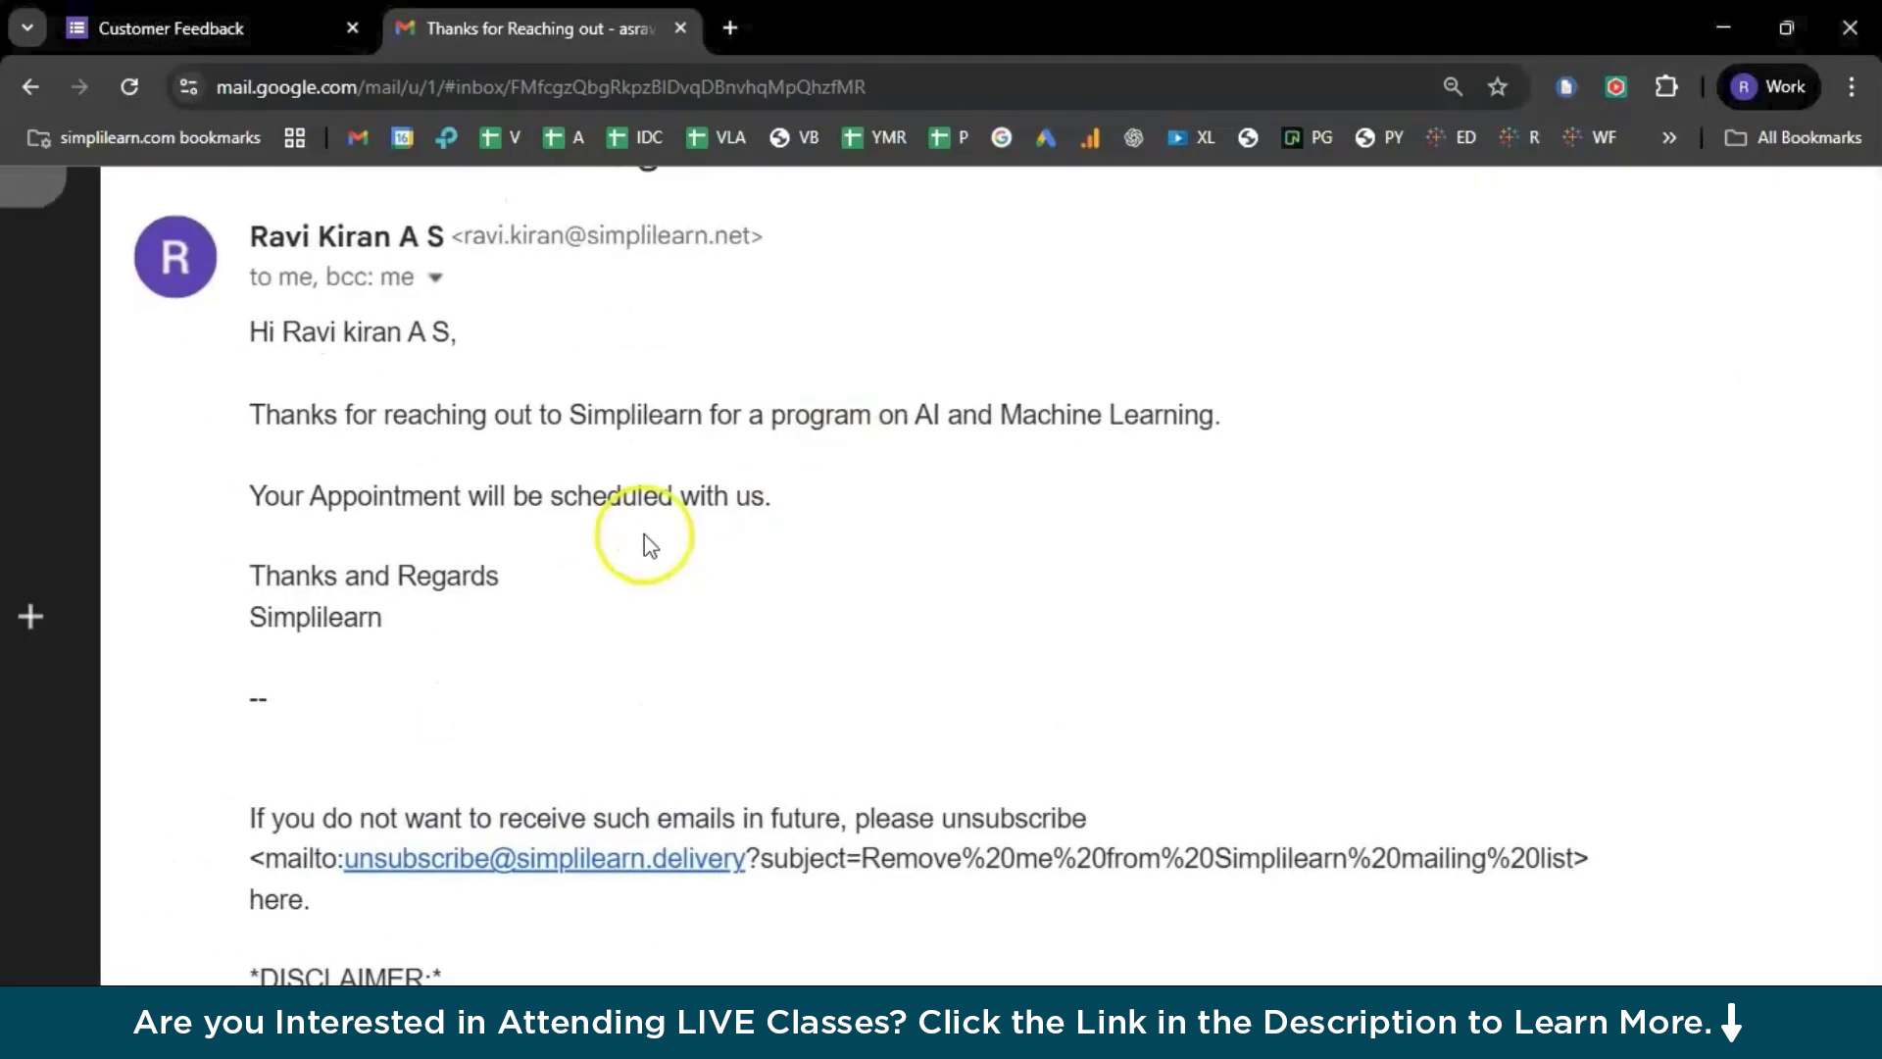
pyautogui.scroll(-2, 393, 384)
pyautogui.scroll(-3, 392, 382)
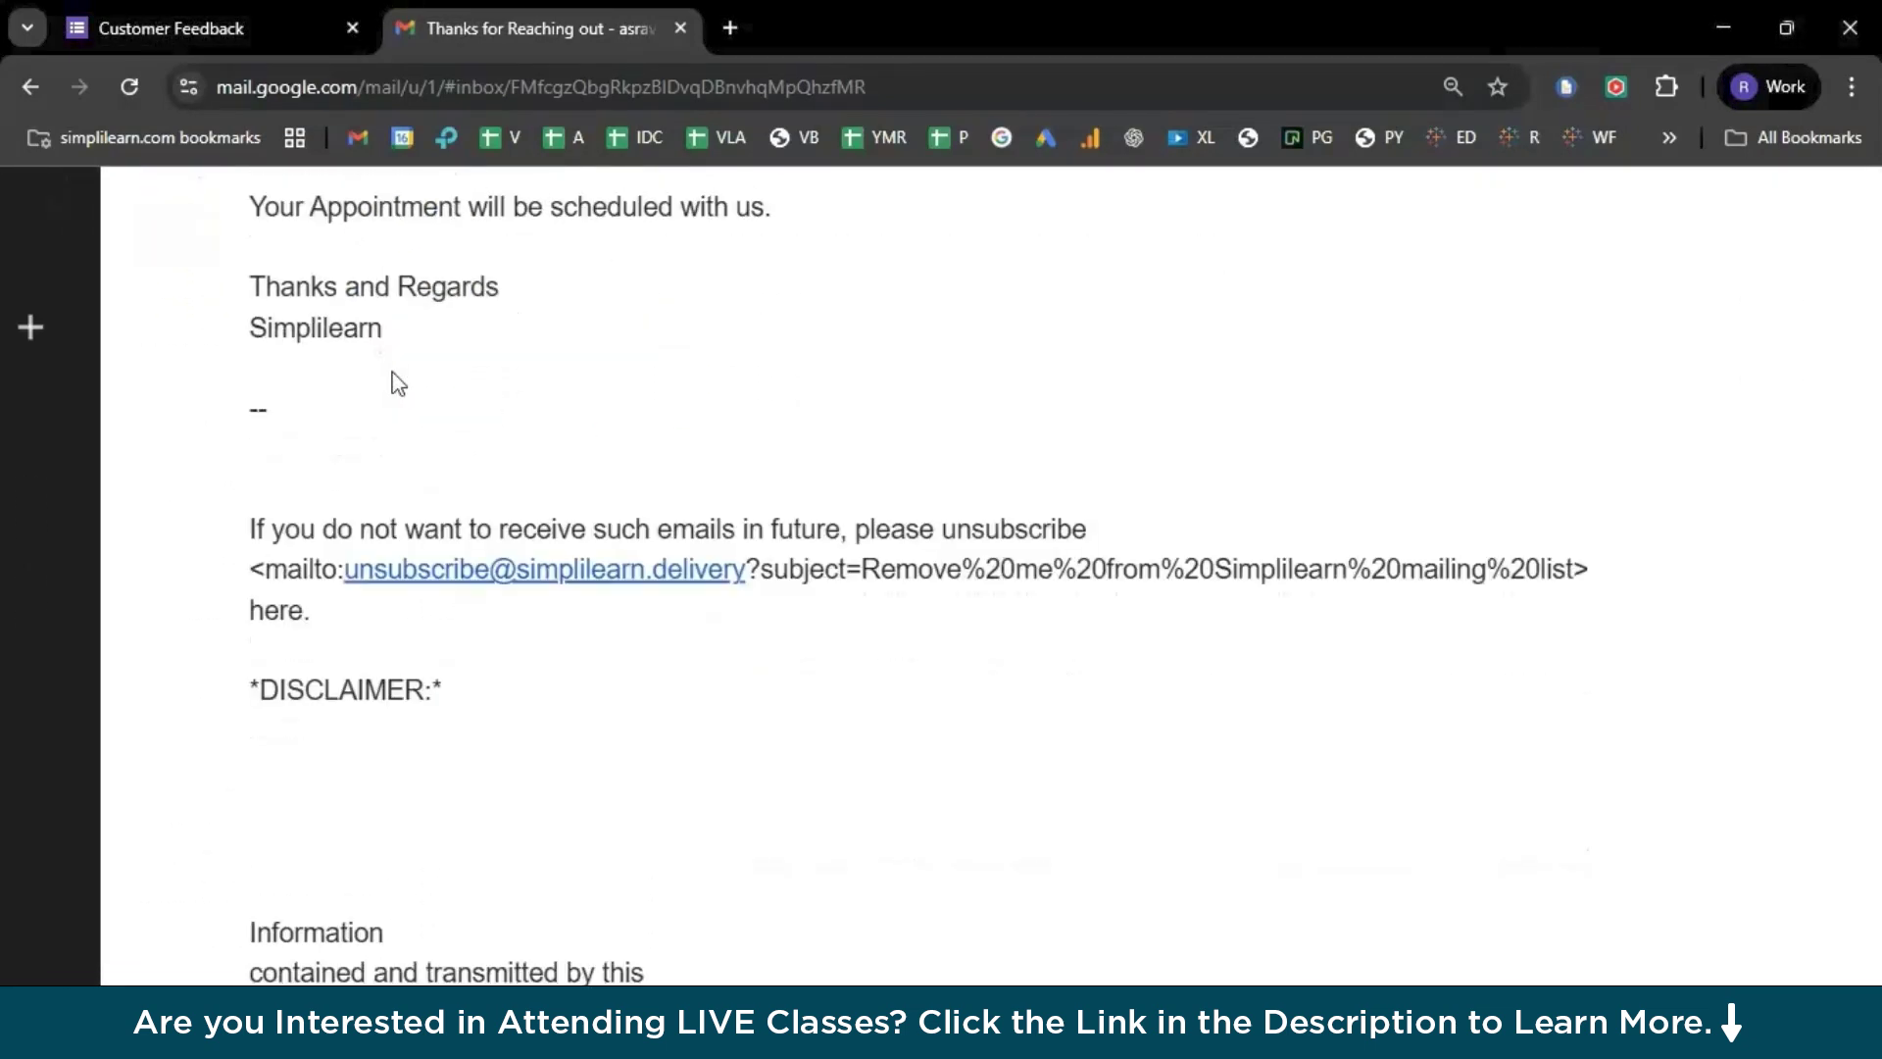
pyautogui.click(738, 732)
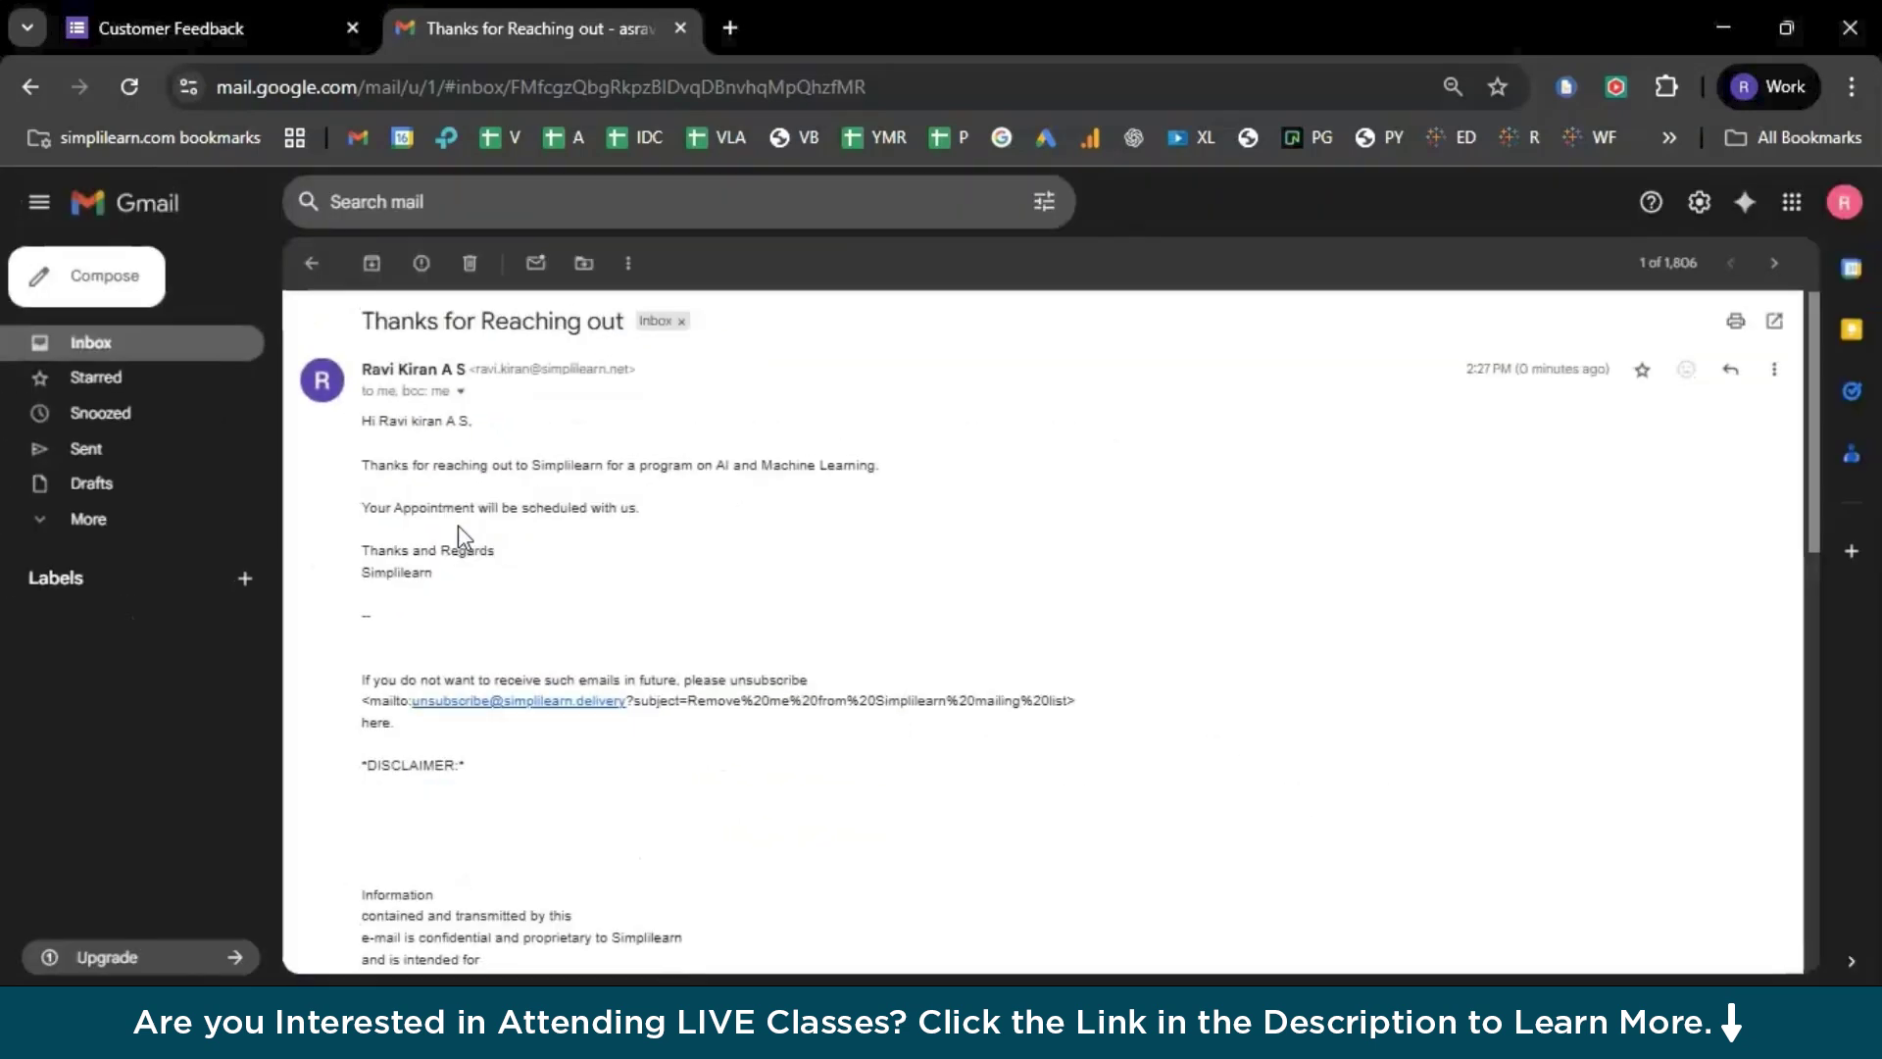
# - Leave the form window and return to the Zap editor's Send Email panel
pyautogui.click(216, 14)
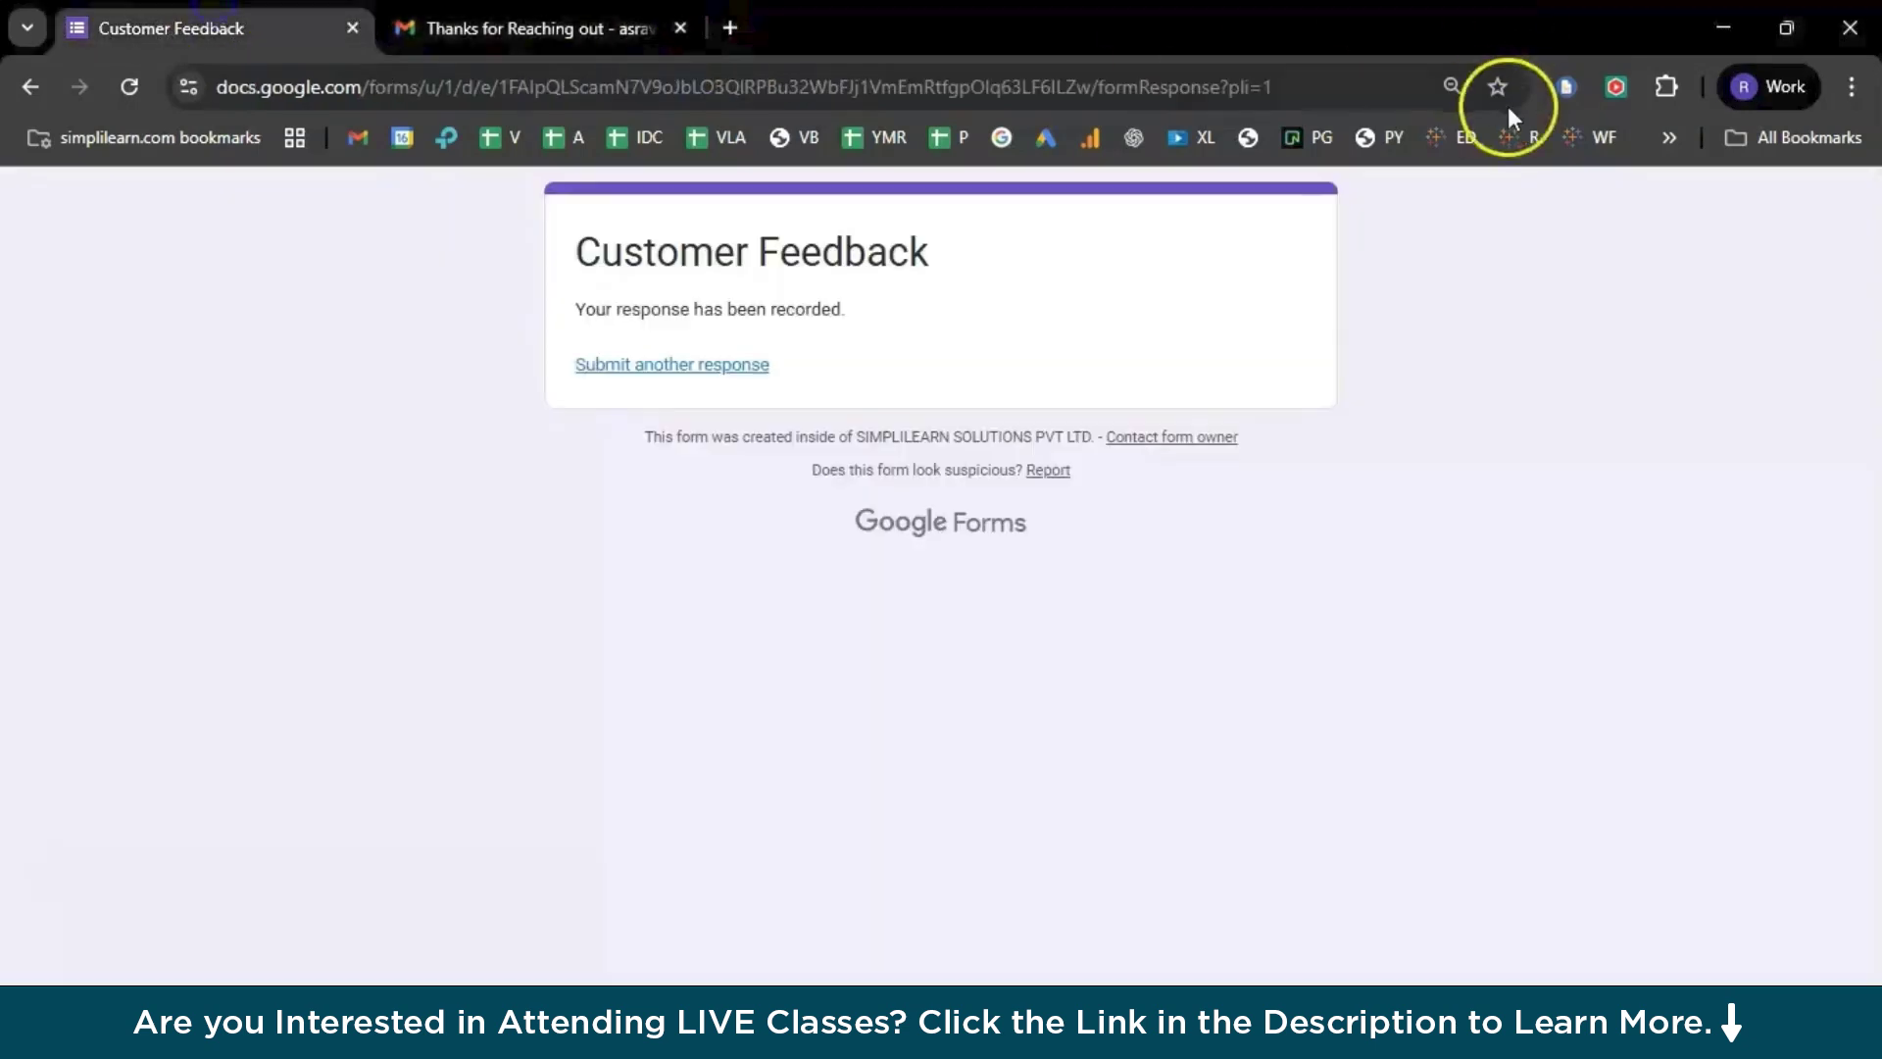
pyautogui.click(1701, 27)
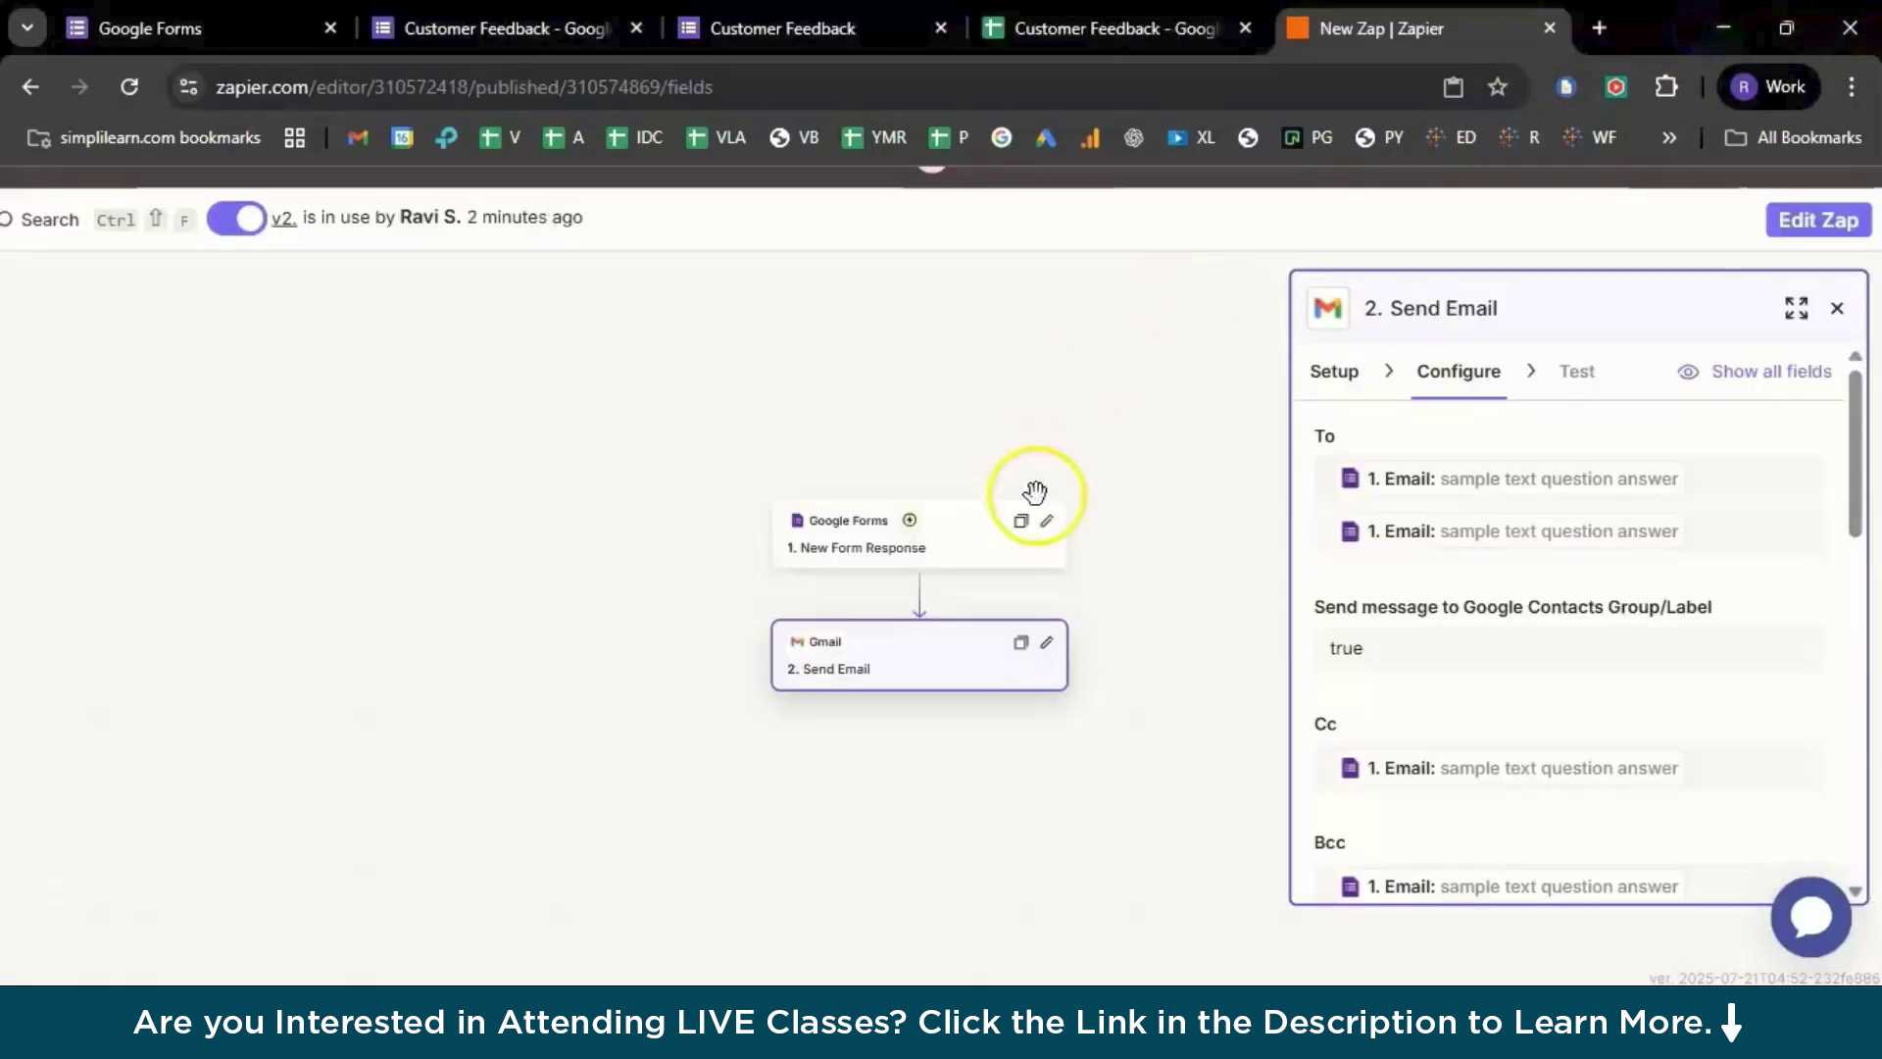
pyautogui.scroll(1, 1029, 682)
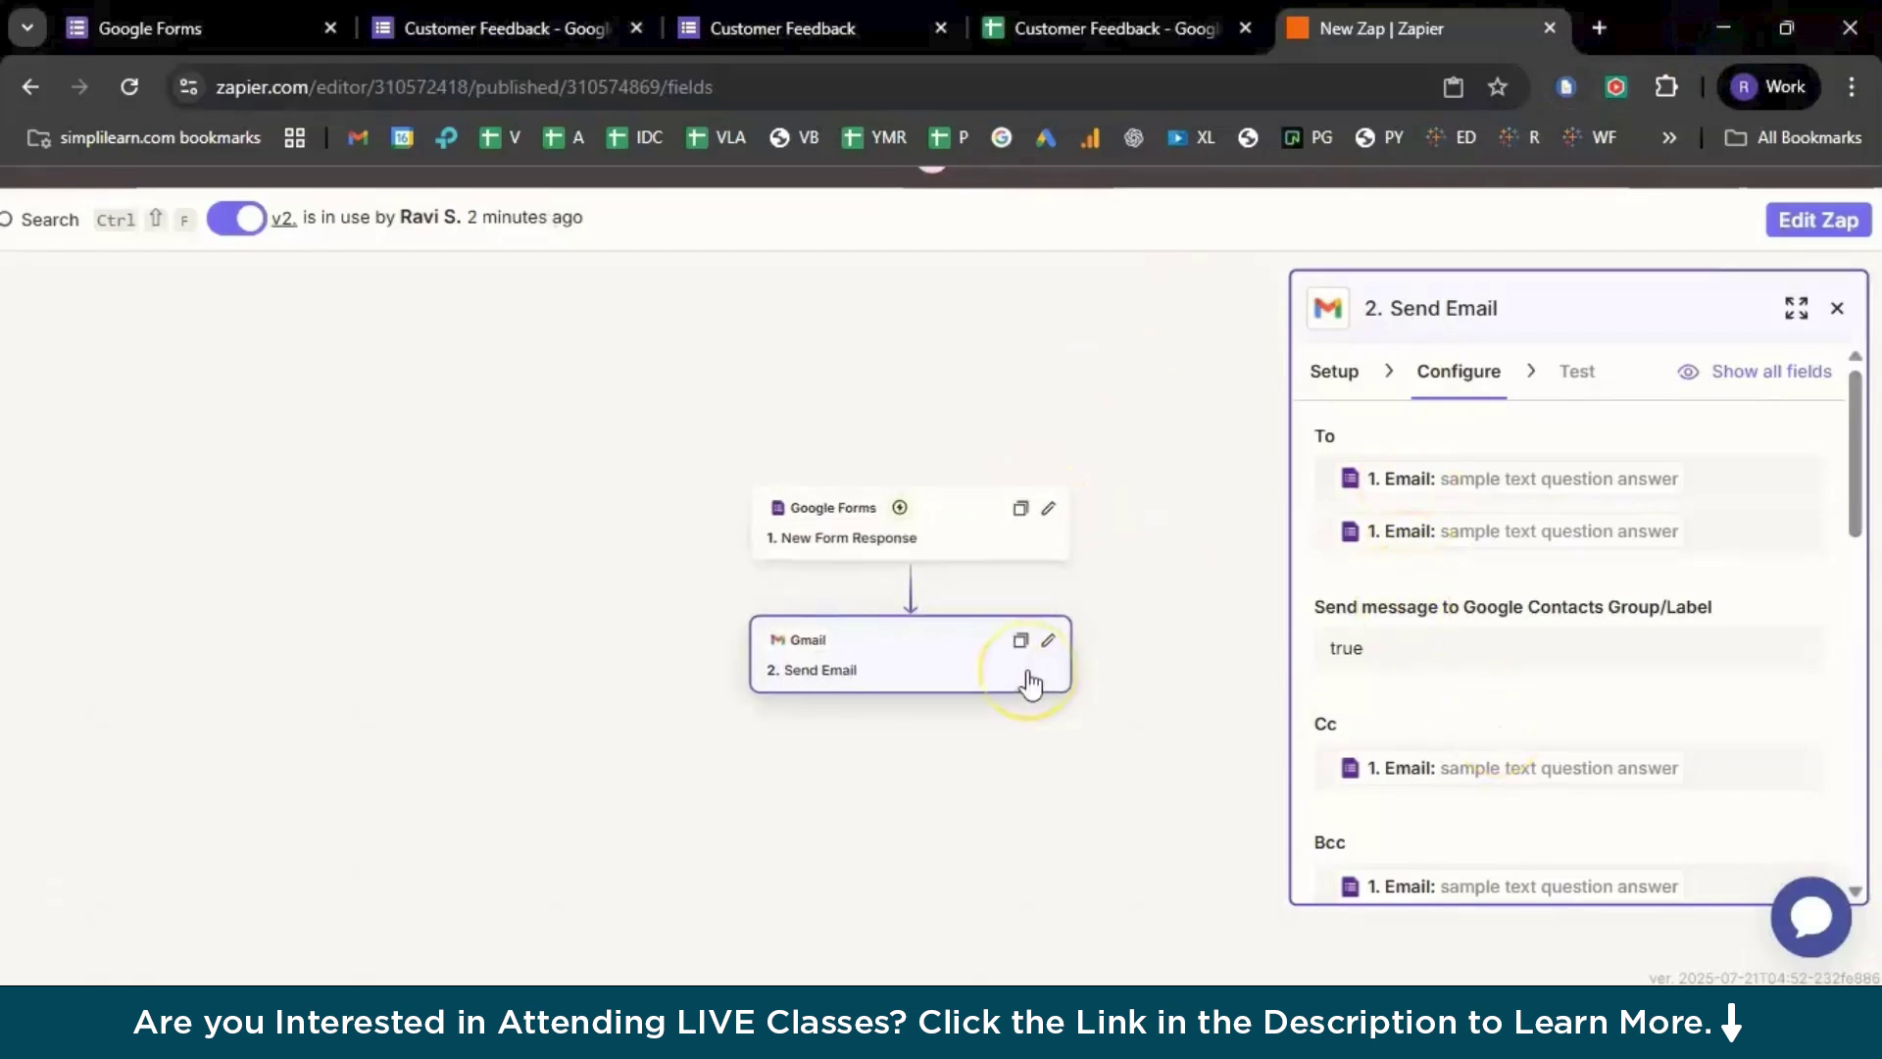
pyautogui.scroll(-10, 1453, 630)
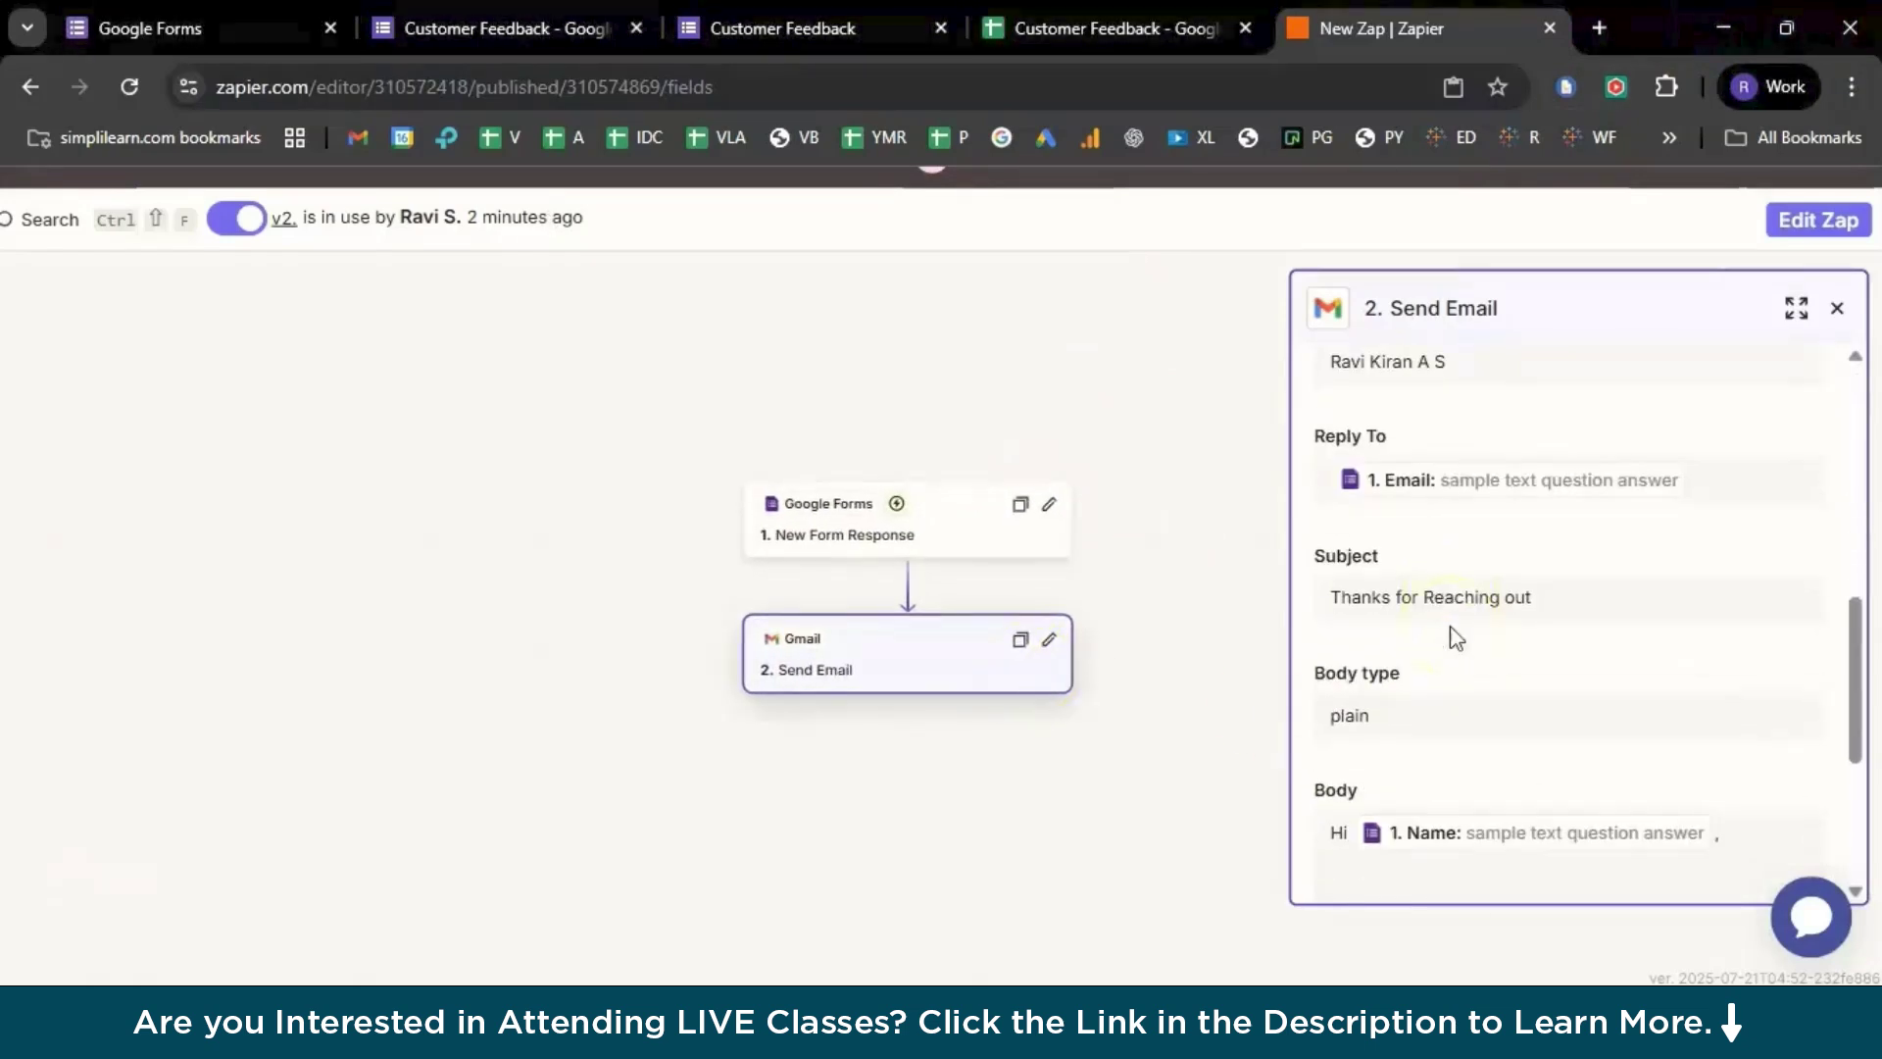
pyautogui.click(1341, 677)
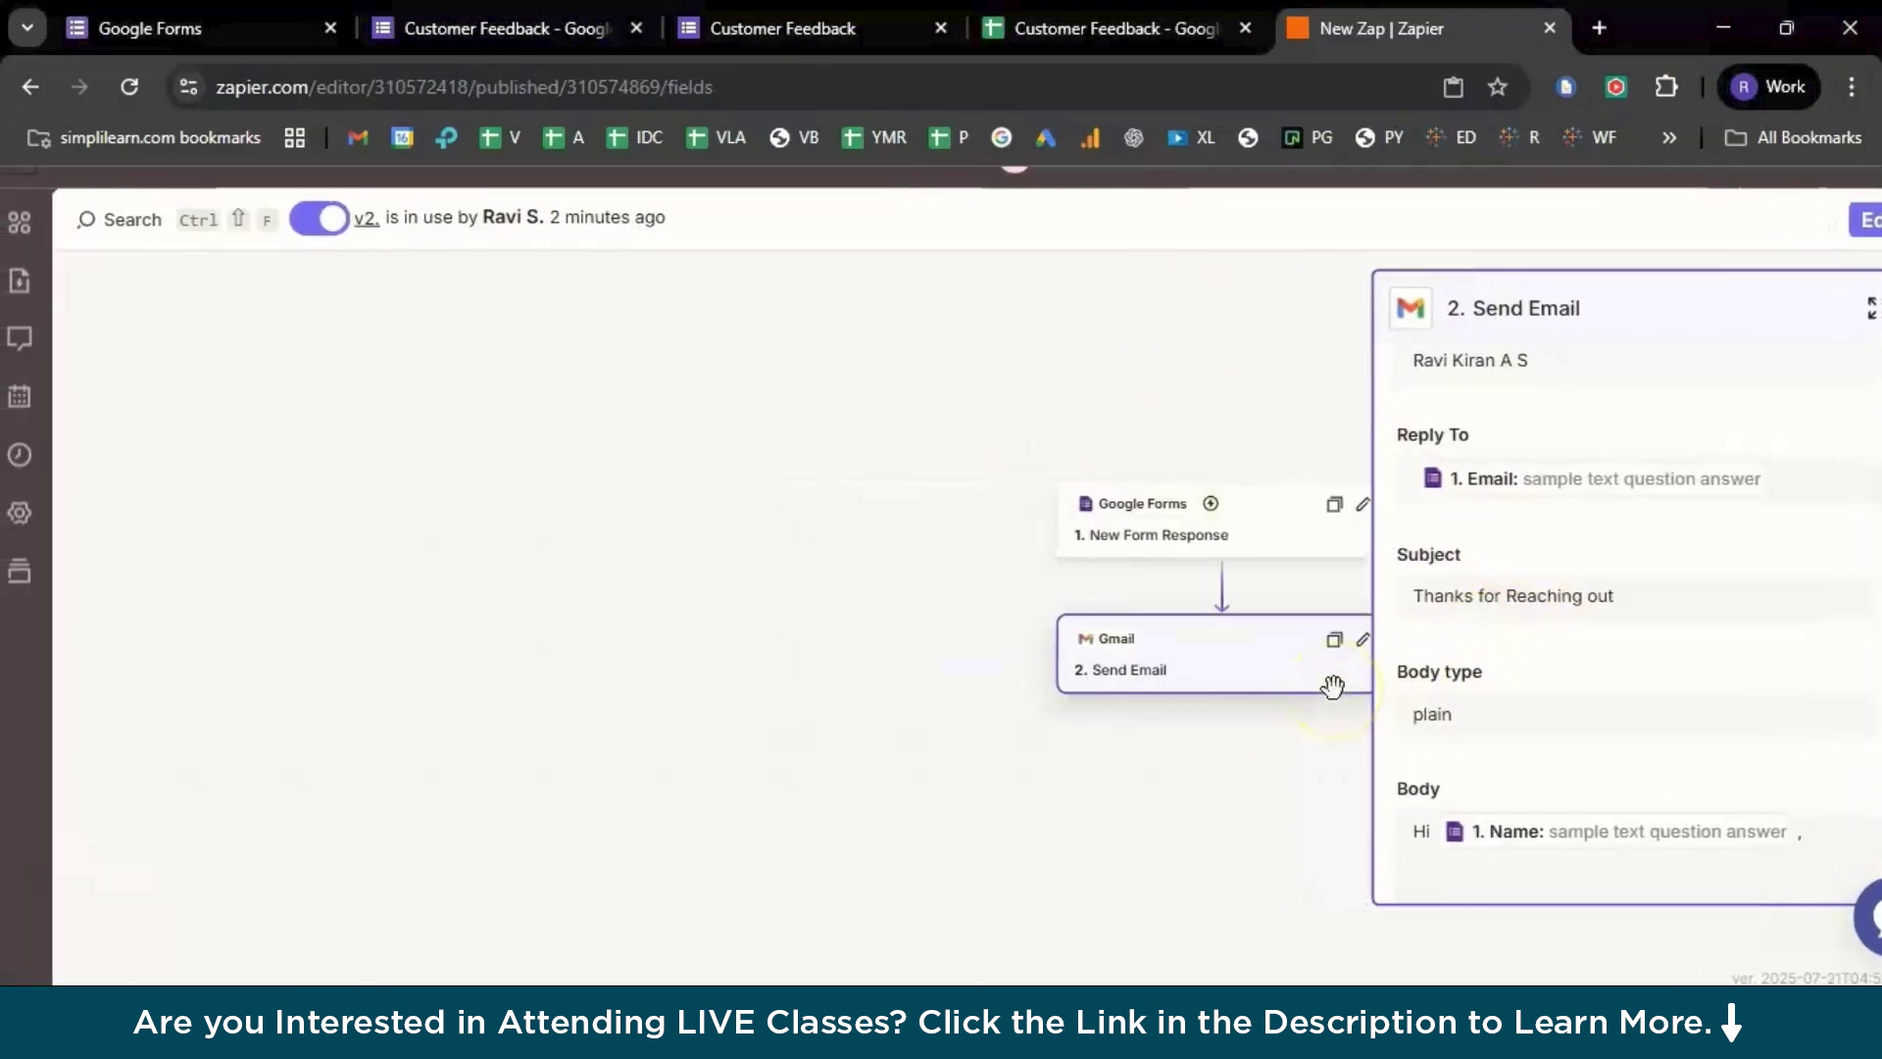
pyautogui.scroll(1, 1481, 441)
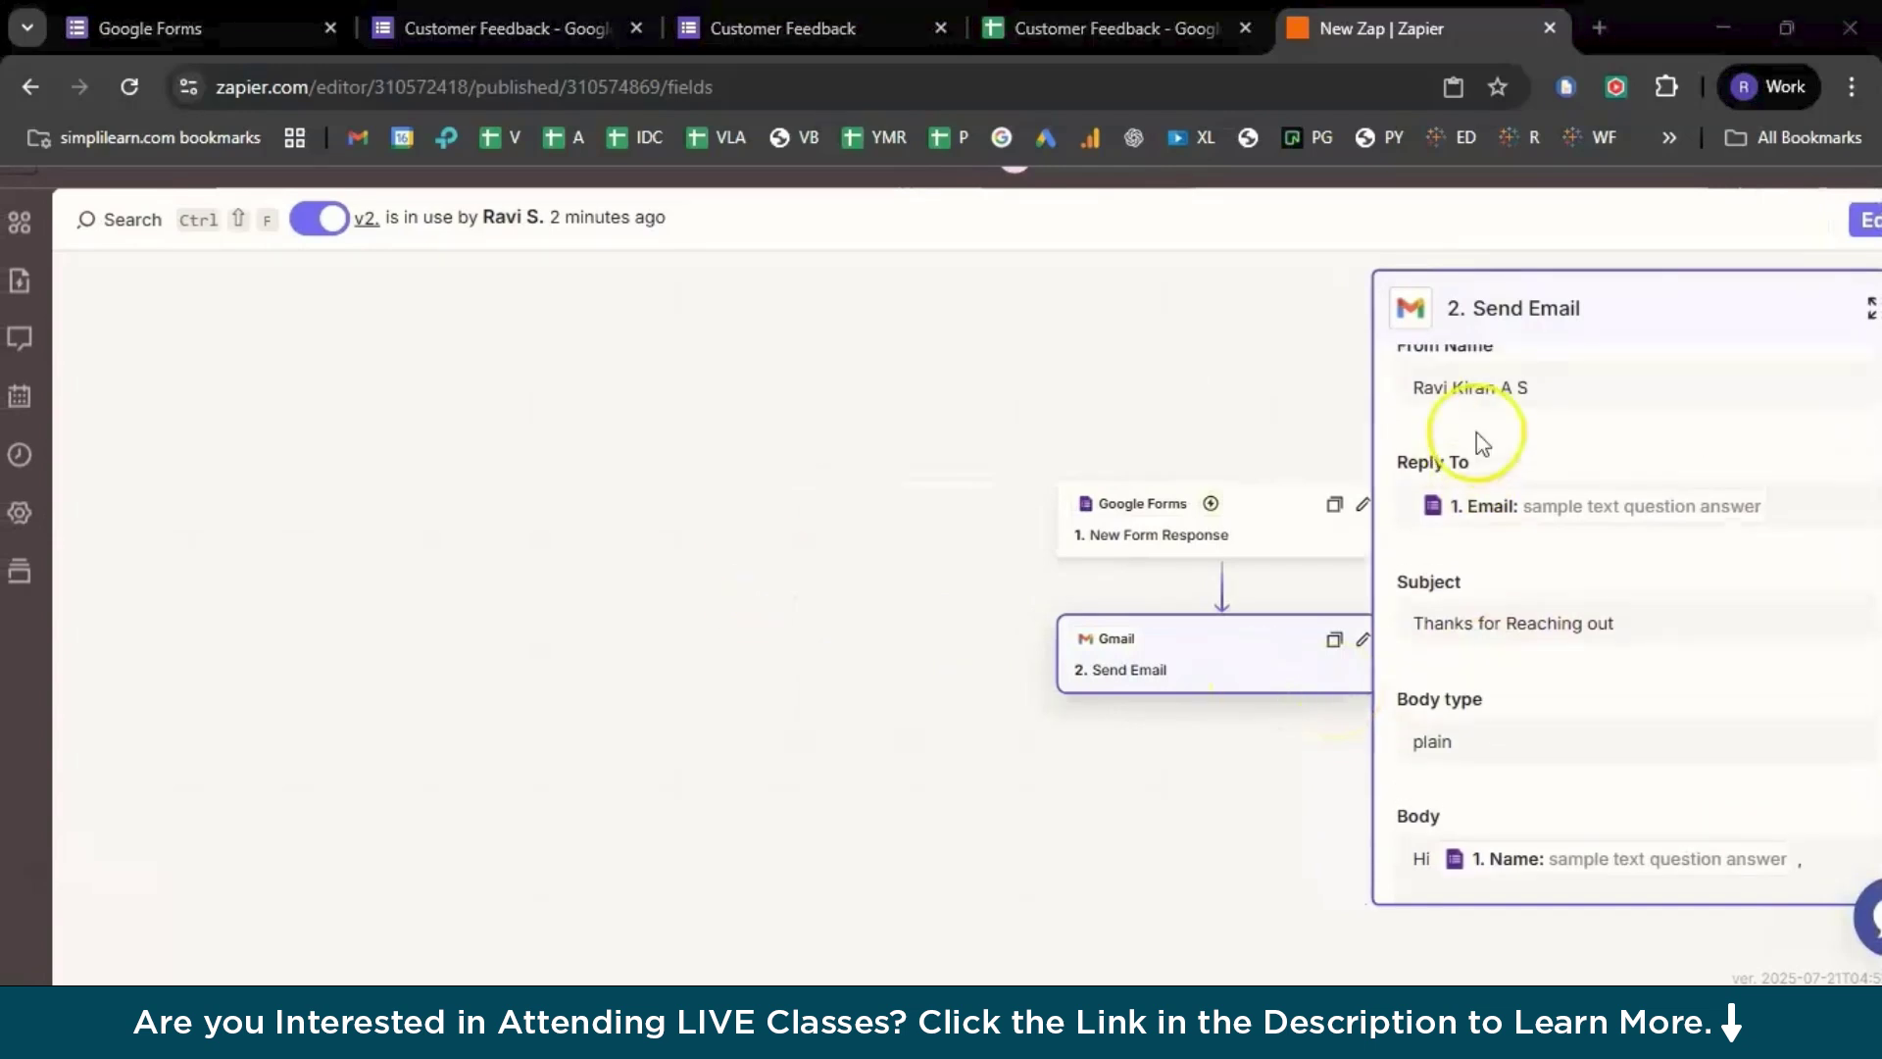
pyautogui.hscroll(8, 1121, 618)
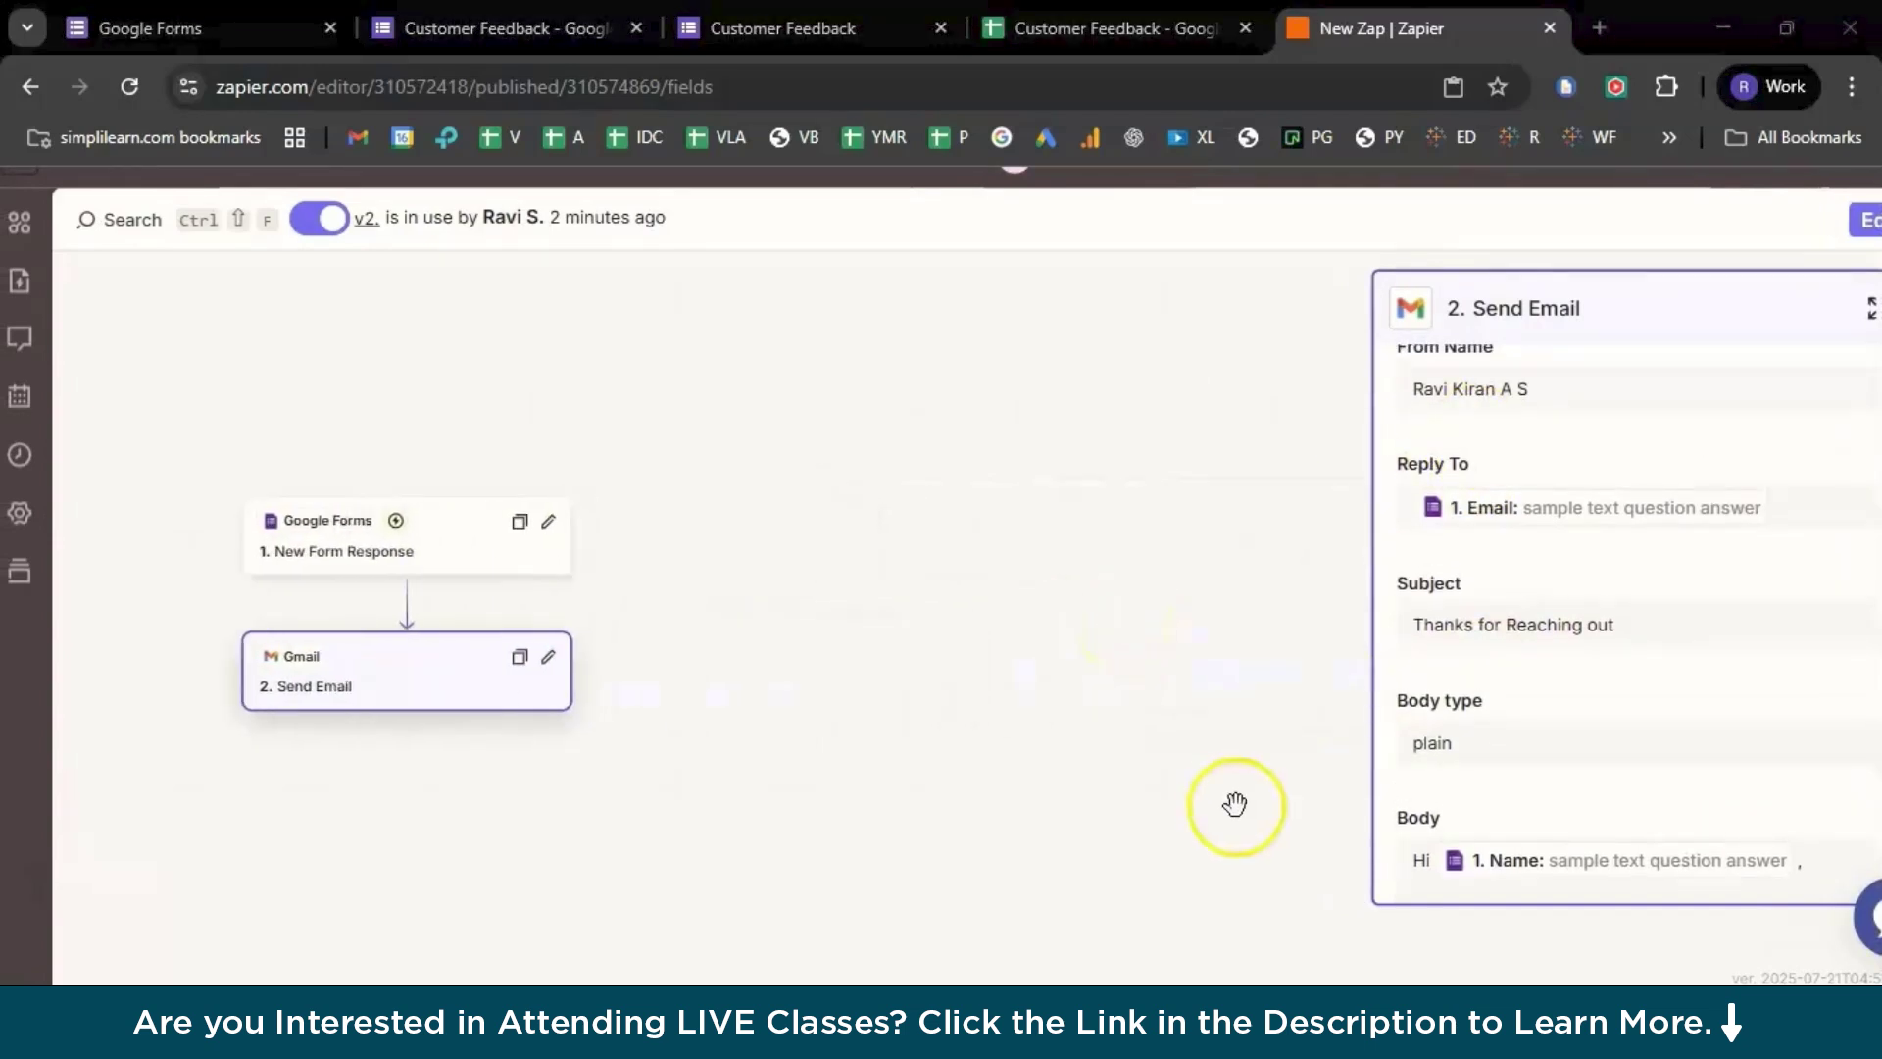
pyautogui.hscroll(2, 1814, 777)
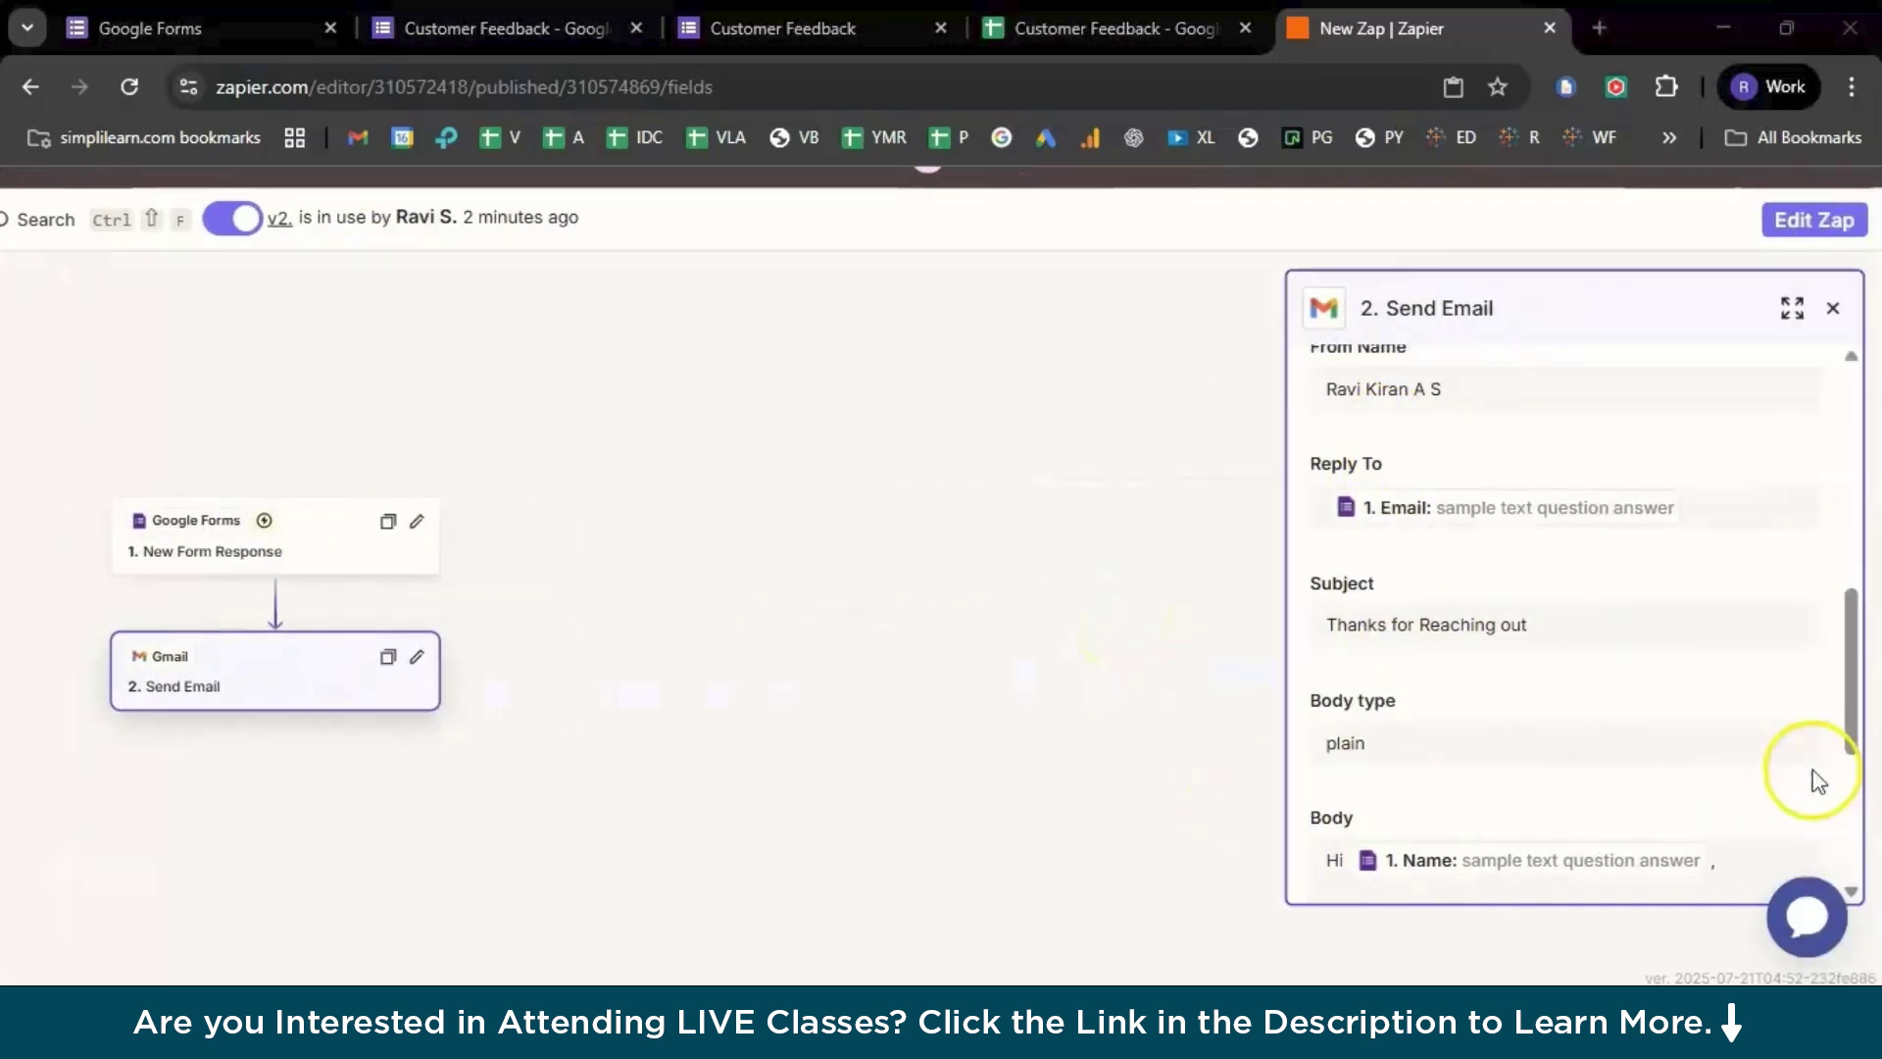
# - Enlarge the Send Email step to show the Body with Name, Course and Simplilearn sign-off
pyautogui.click(1787, 304)
pyautogui.scroll(-10, 651, 672)
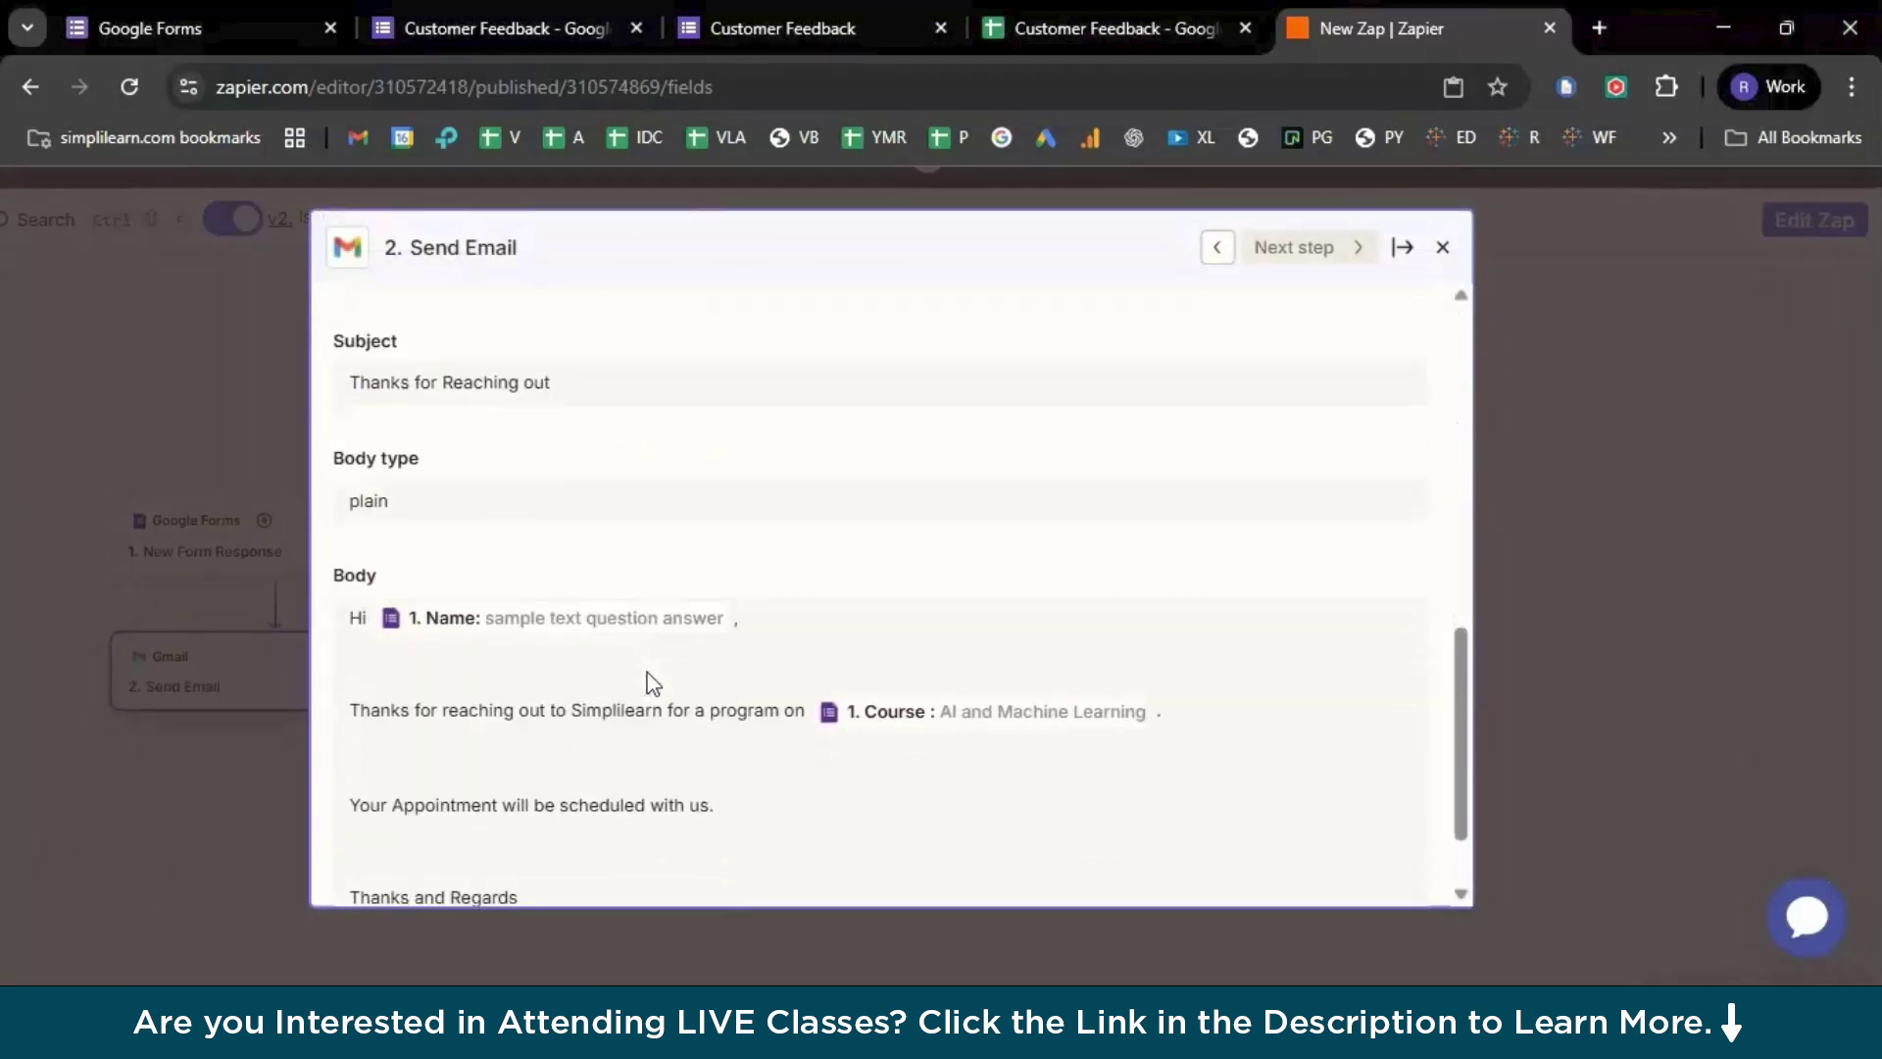
pyautogui.click(1784, 296)
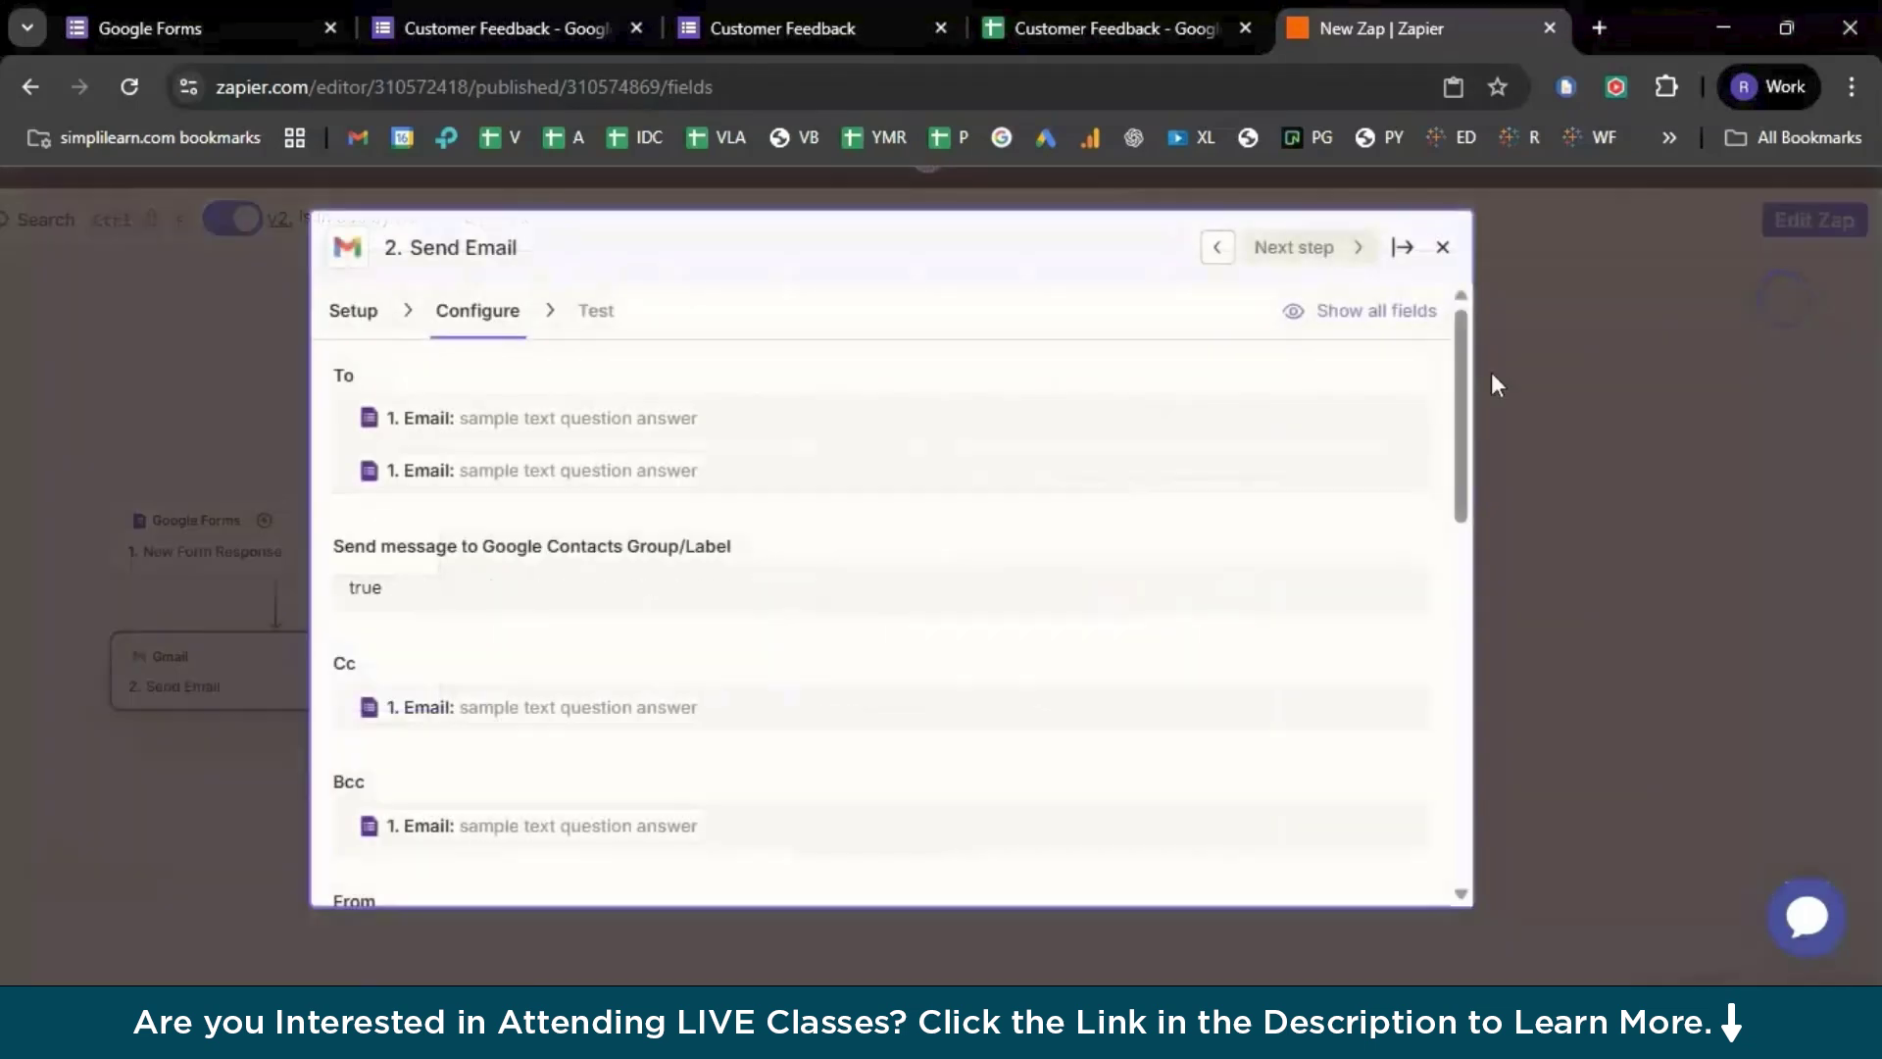
pyautogui.click(647, 679)
pyautogui.scroll(-10, 651, 683)
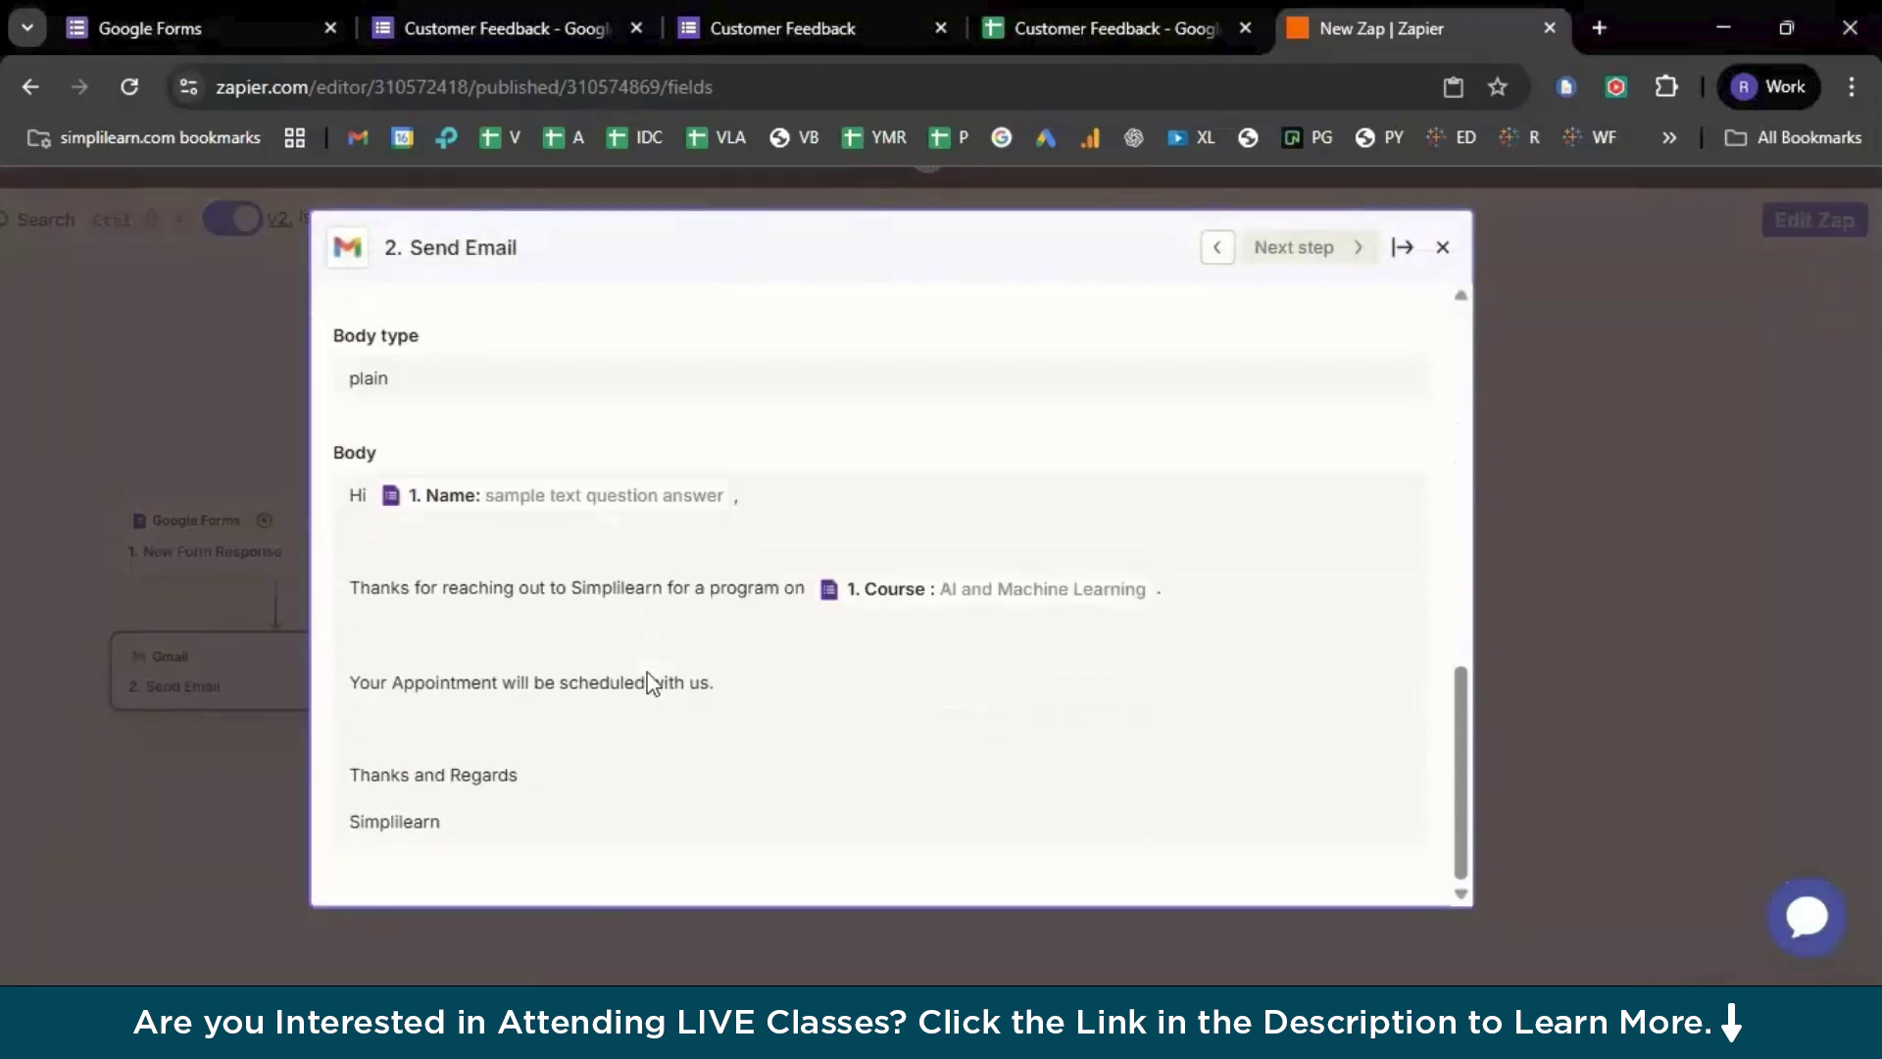
pyautogui.scroll(2, 651, 683)
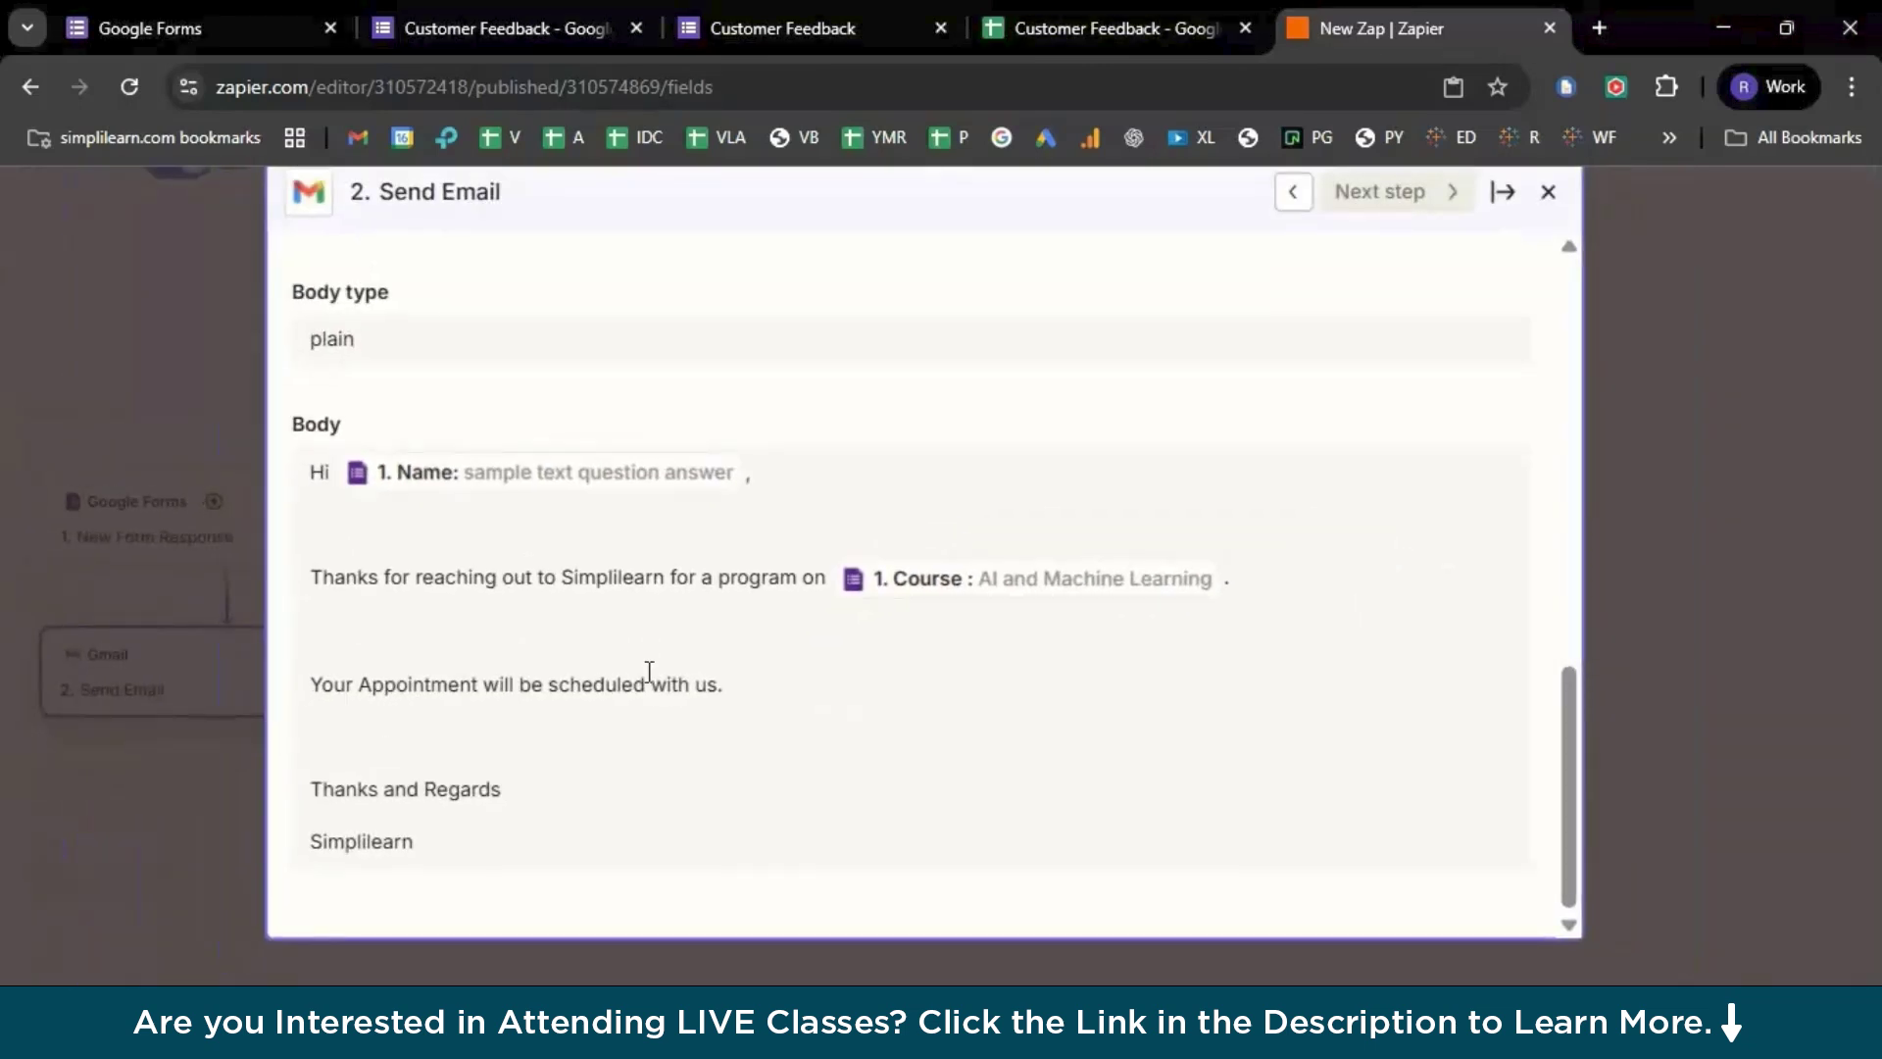